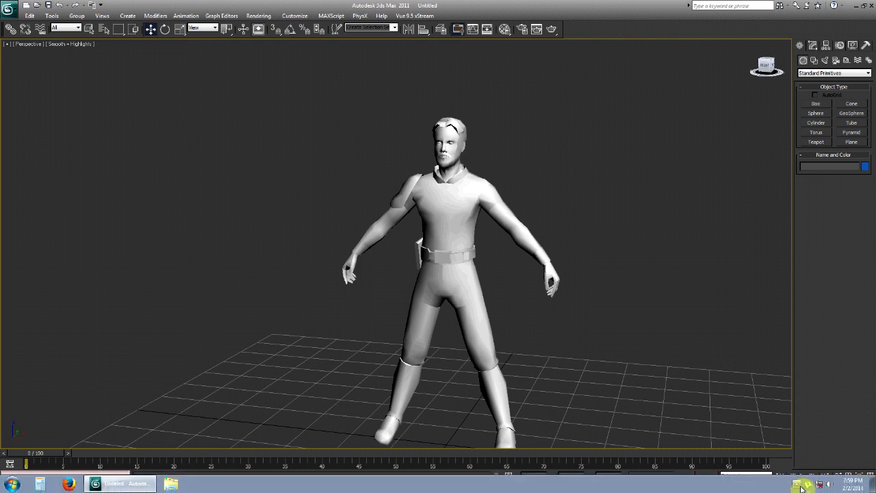
{"action": "left_click", "coordinate": [800, 482]}
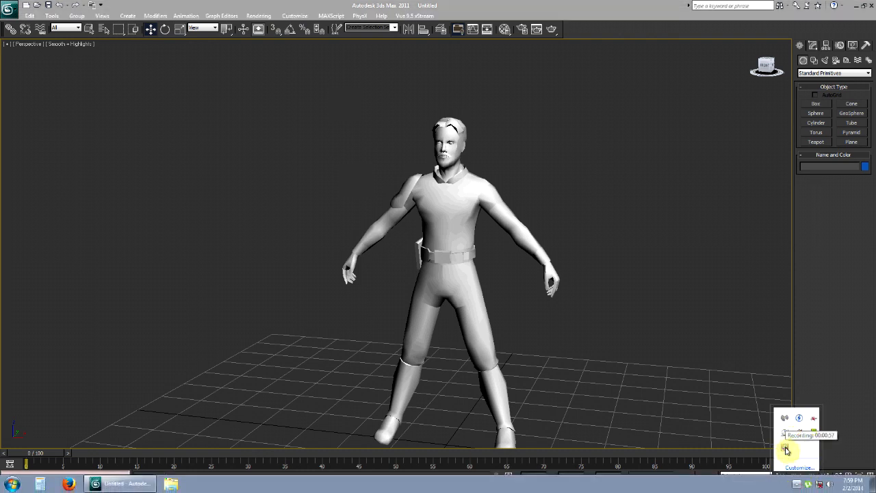
{"action": "right_click", "coordinate": [741, 403]}
{"action": "left_click", "coordinate": [745, 299]}
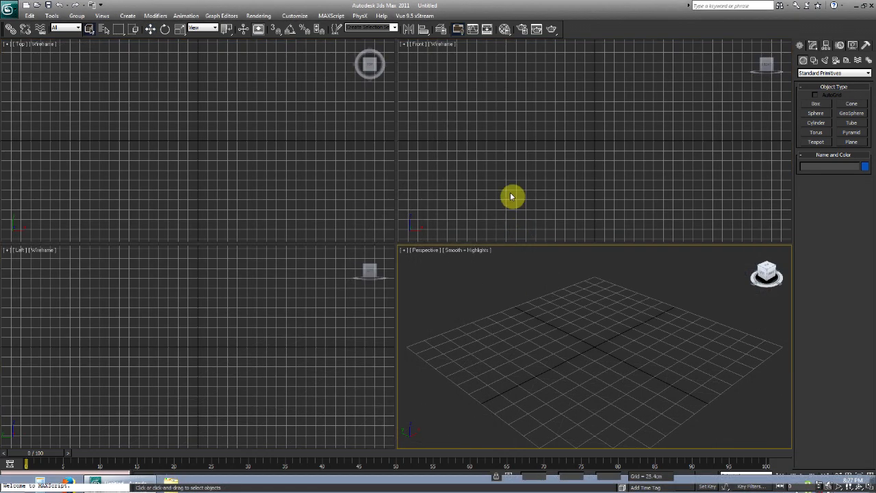
- Import kyle_katarn.obj with the default OBJ import options, skipping the missing texture map
{"action": "left_click", "coordinate": [510, 197]}
{"action": "left_click", "coordinate": [9, 8]}
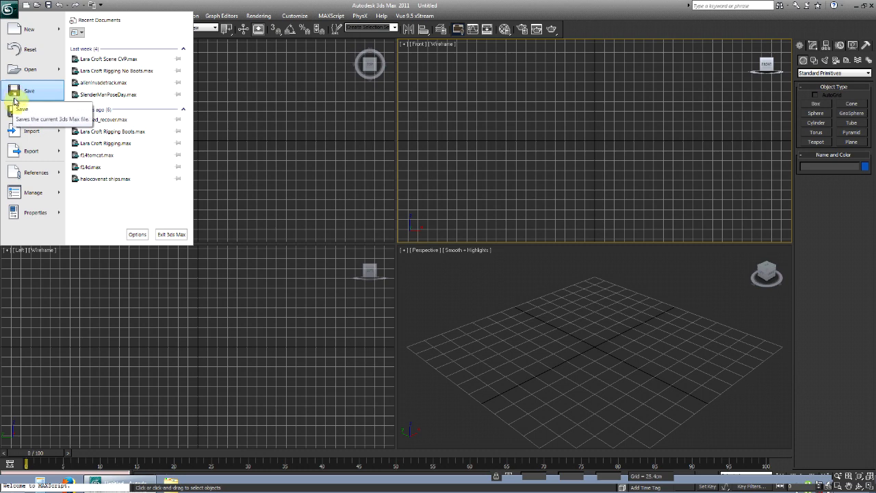
{"action": "left_click", "coordinate": [34, 131]}
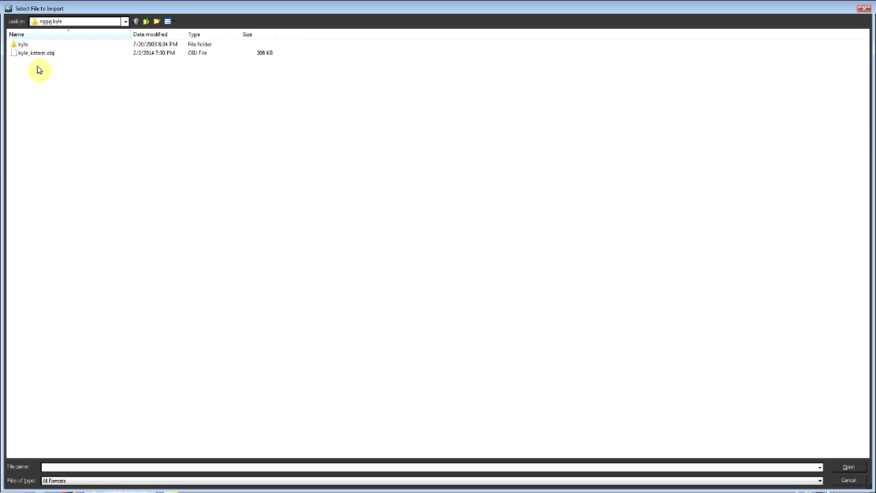
{"action": "left_click", "coordinate": [38, 56]}
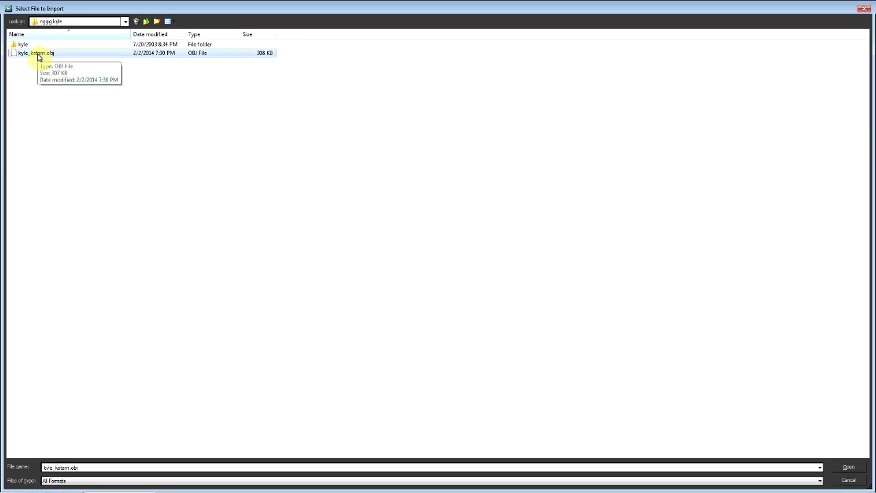
{"action": "double_click", "coordinate": [37, 54]}
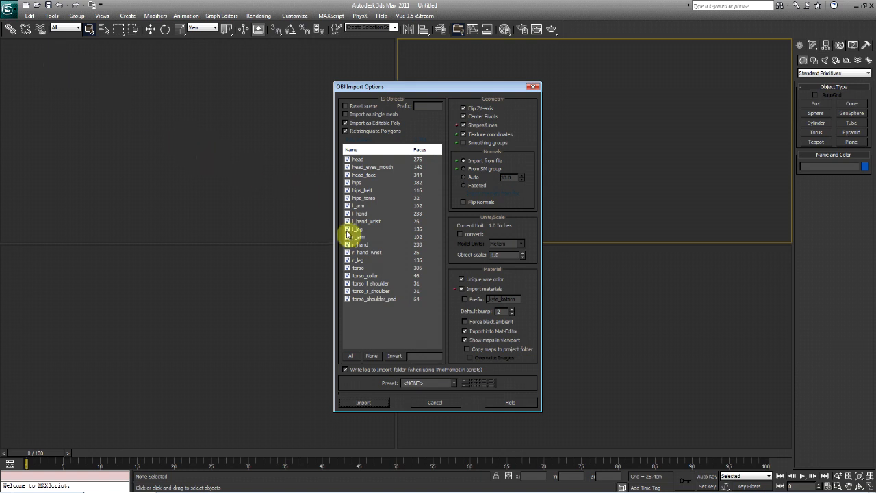
{"action": "left_click", "coordinate": [375, 401]}
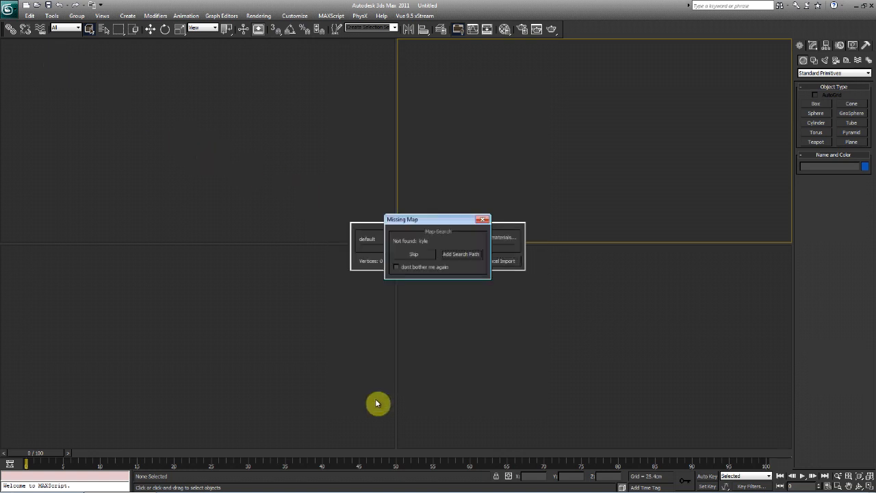
{"action": "left_click", "coordinate": [413, 255]}
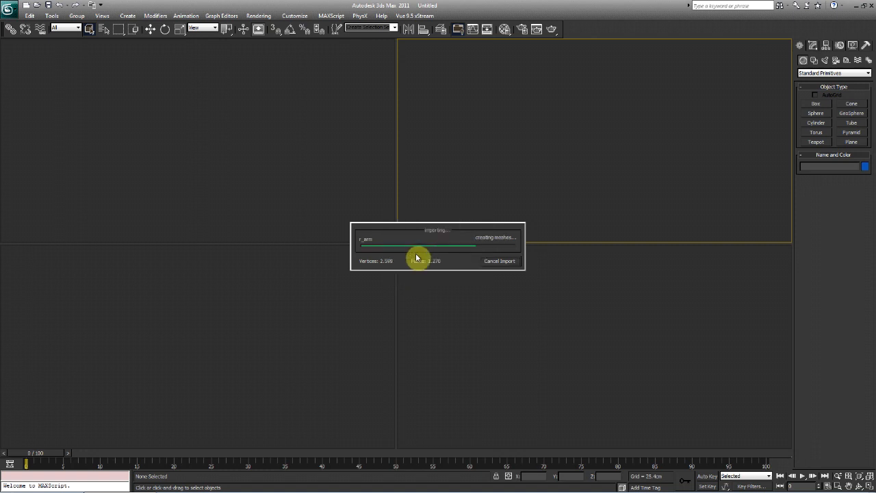
{"action": "left_click", "coordinate": [533, 292]}
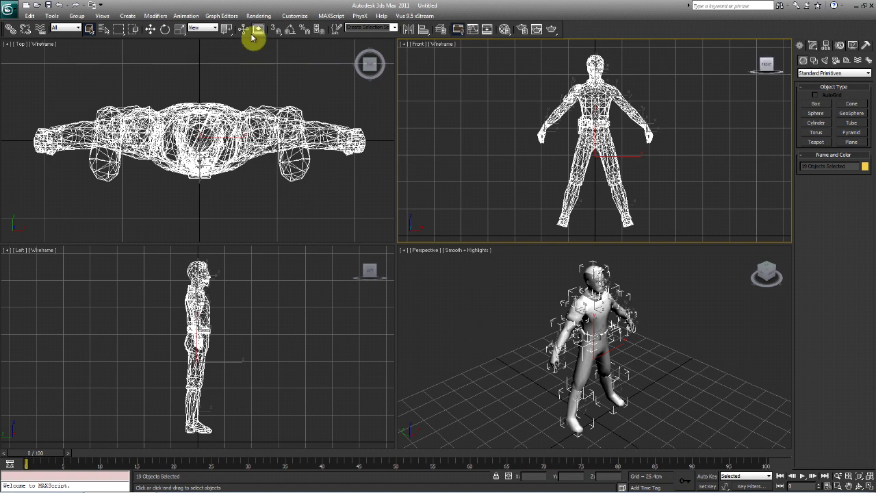
- Move the whole imported character vertically so its feet rest on the ground grid line
{"action": "left_click", "coordinate": [150, 29]}
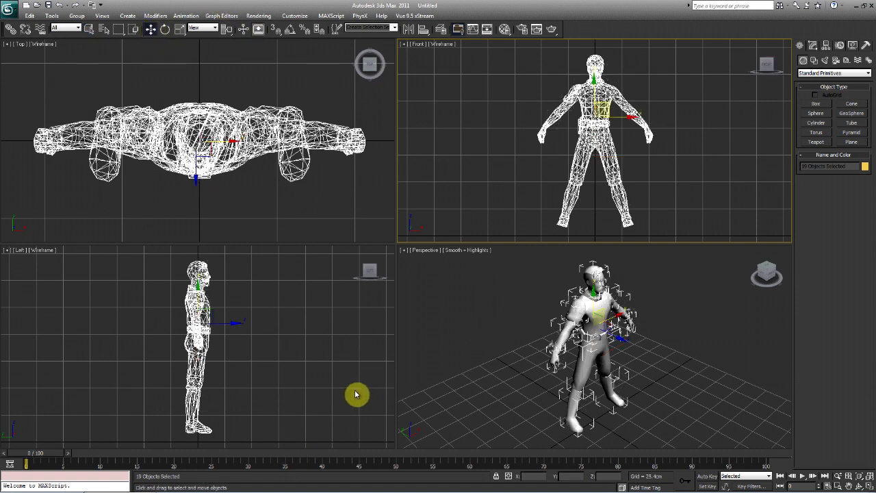
{"action": "middle_click_drag", "start_coordinate": [601, 388], "coordinate": [576, 367], "text": "alt"}
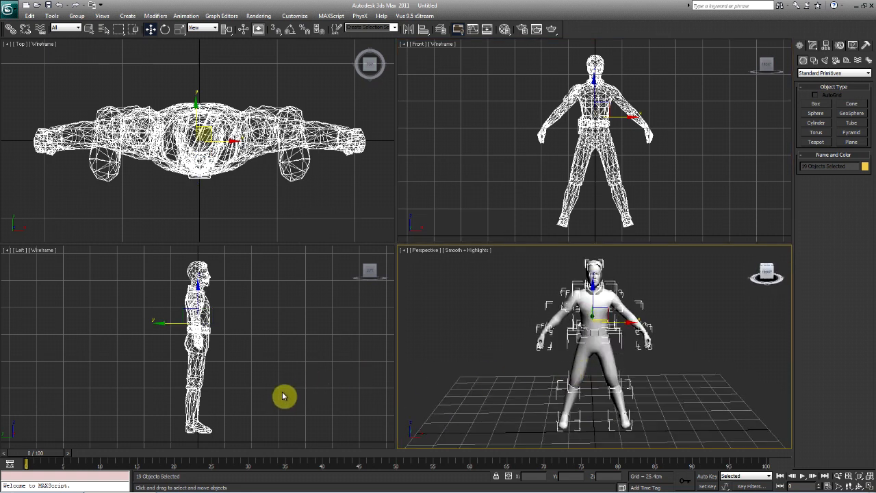
{"action": "middle_click_drag", "start_coordinate": [259, 395], "coordinate": [274, 377]}
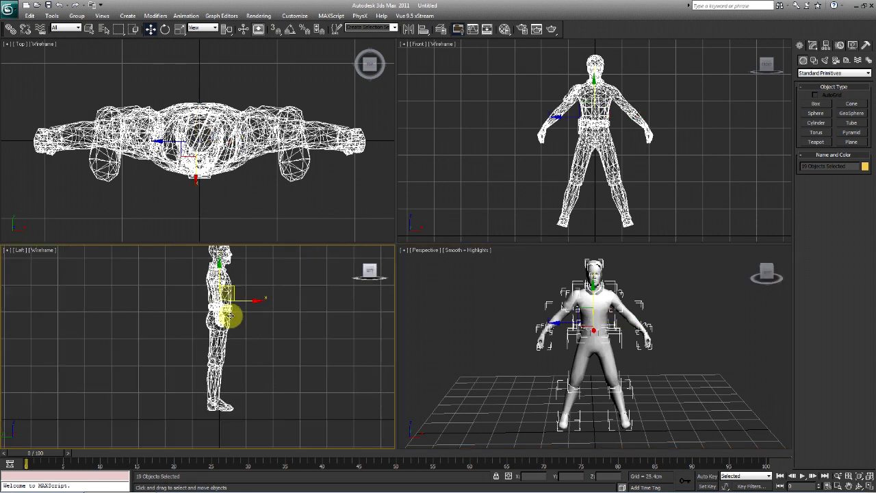
{"action": "left_click_drag", "start_coordinate": [219, 259], "coordinate": [219, 282]}
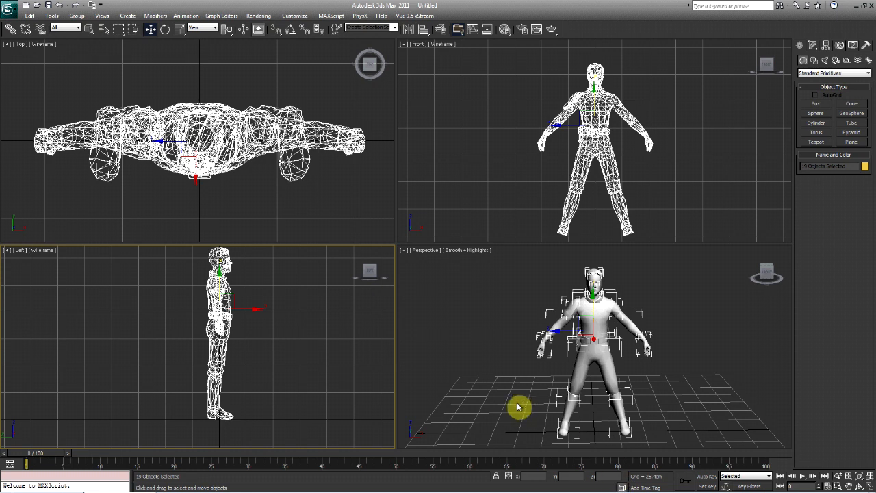
- Deselect the character parts, and hide the shoulder pad and the belt
{"action": "scroll", "coordinate": [509, 390], "scroll_direction": "up", "scroll_amount": 5}
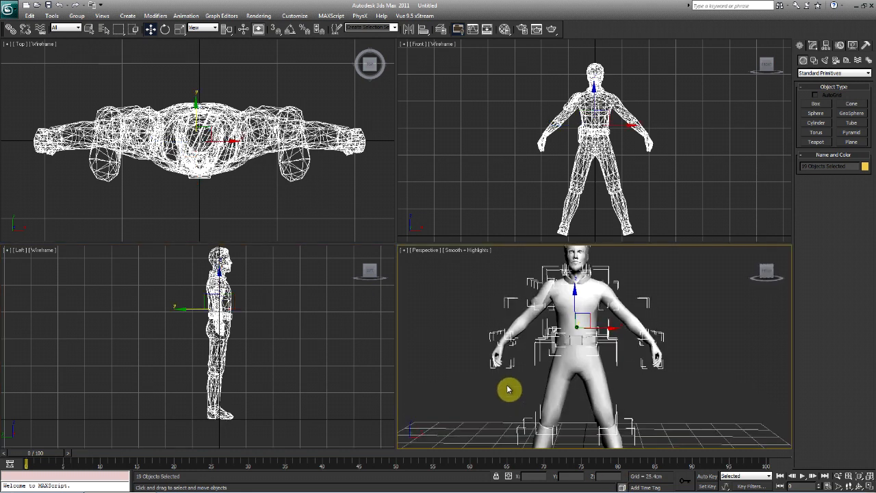
{"action": "middle_click_drag", "start_coordinate": [508, 390], "coordinate": [567, 283], "text": "alt"}
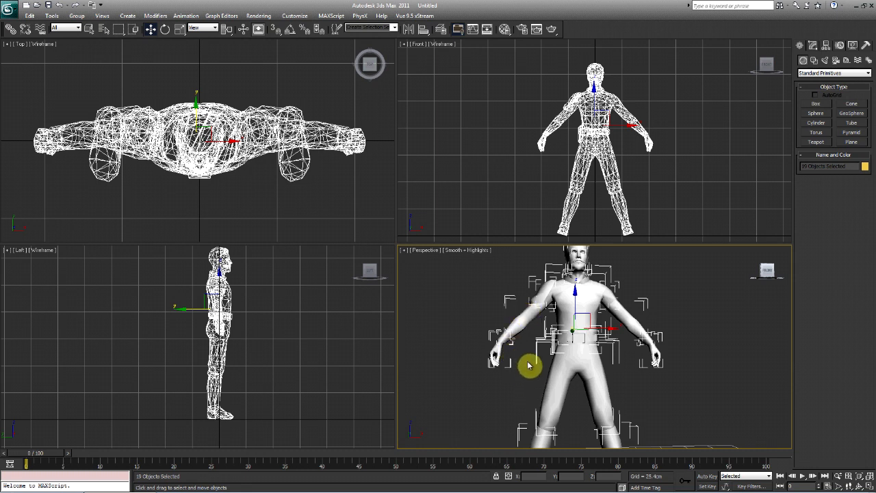
{"action": "scroll", "coordinate": [520, 382], "scroll_direction": "down", "scroll_amount": 2}
{"action": "scroll", "coordinate": [571, 344], "scroll_direction": "up", "scroll_amount": 2}
{"action": "middle_click_drag", "start_coordinate": [570, 344], "coordinate": [575, 380]}
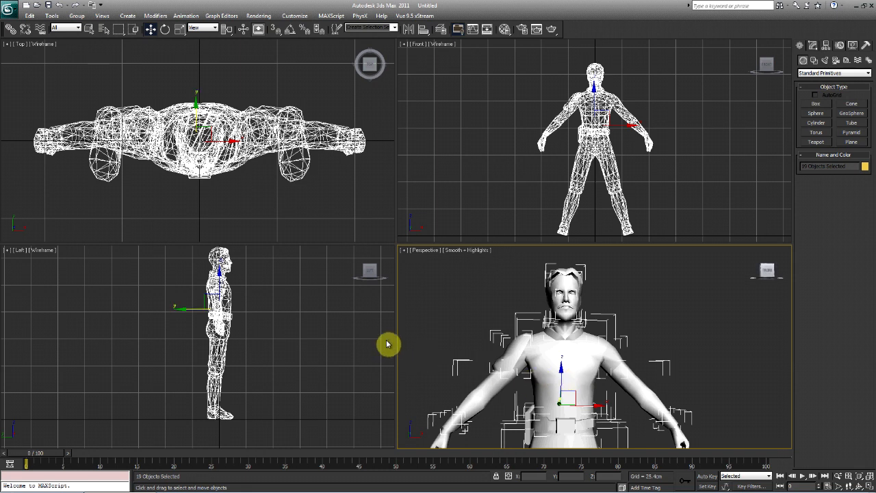
{"action": "left_click", "coordinate": [458, 333]}
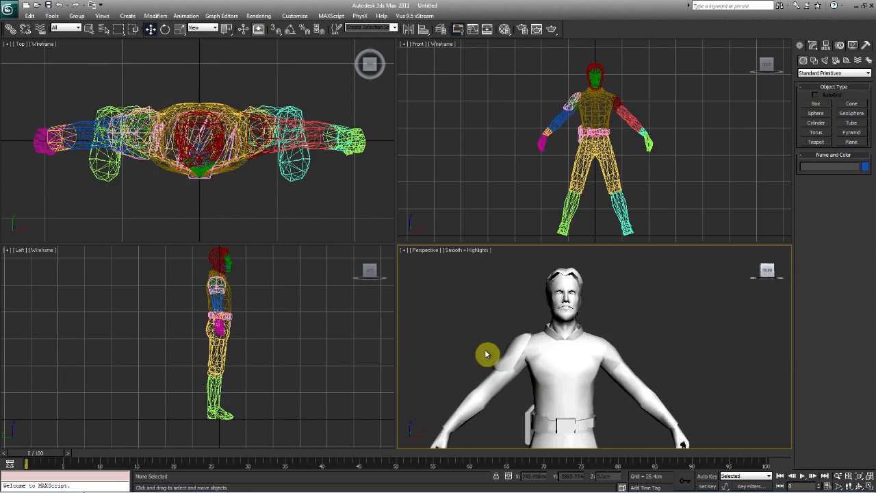
{"action": "scroll", "coordinate": [485, 354], "scroll_direction": "up", "scroll_amount": 2}
{"action": "left_click", "coordinate": [526, 302]}
{"action": "right_click", "coordinate": [525, 301]}
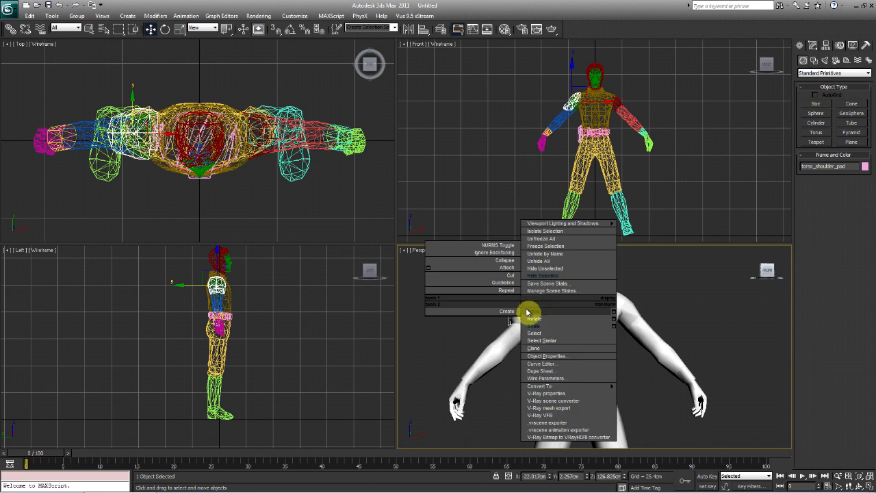
{"action": "left_click", "coordinate": [549, 280]}
{"action": "left_click", "coordinate": [555, 376]}
{"action": "right_click", "coordinate": [555, 358]}
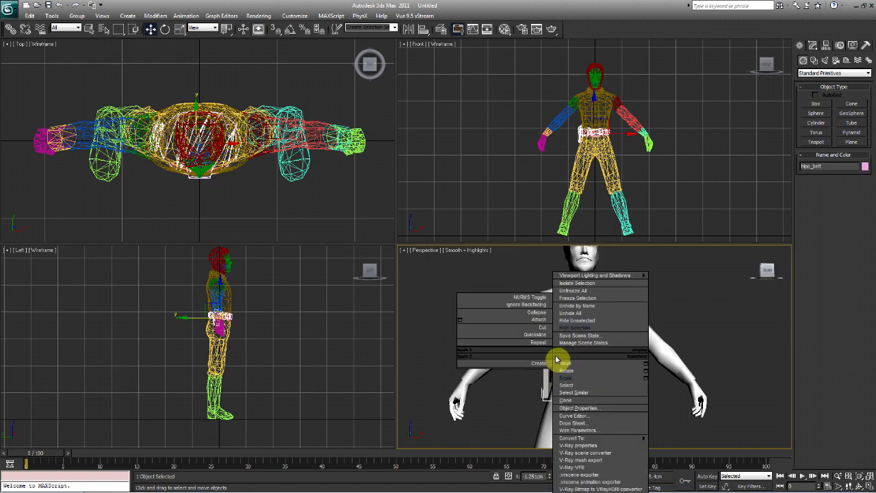
{"action": "left_click", "coordinate": [578, 339]}
- Select all visible character parts and turn on See-Through and Freeze in their object properties
{"action": "middle_click_drag", "start_coordinate": [611, 368], "coordinate": [594, 358], "text": "alt"}
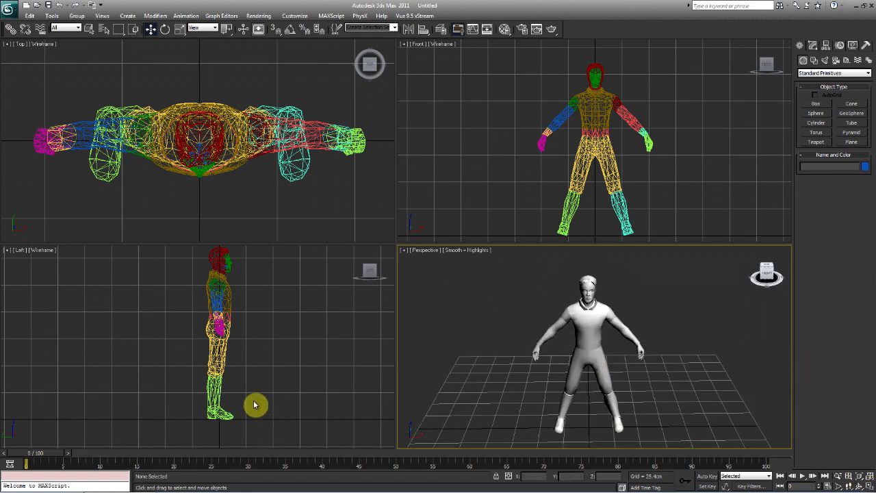
{"action": "middle_click_drag", "start_coordinate": [254, 398], "coordinate": [257, 355]}
{"action": "scroll", "coordinate": [250, 381], "scroll_direction": "up", "scroll_amount": 5}
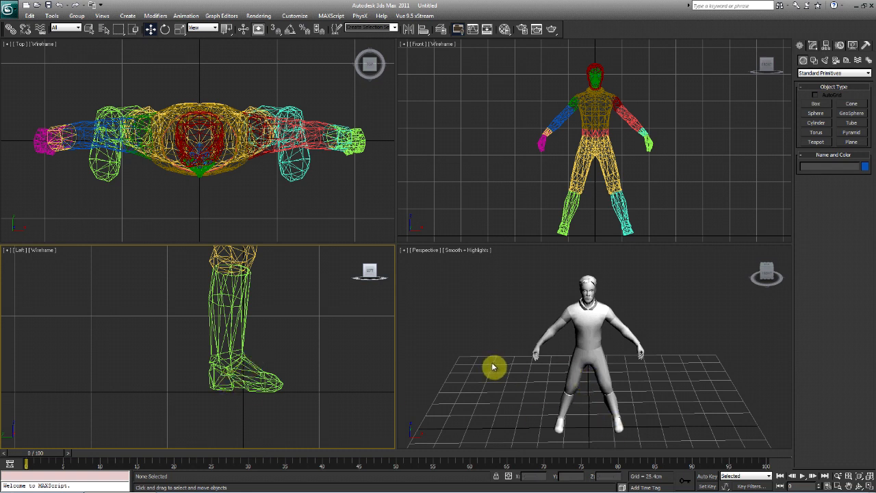
{"action": "scroll", "coordinate": [537, 367], "scroll_direction": "down", "scroll_amount": 2}
{"action": "left_click_drag", "start_coordinate": [538, 270], "coordinate": [692, 430]}
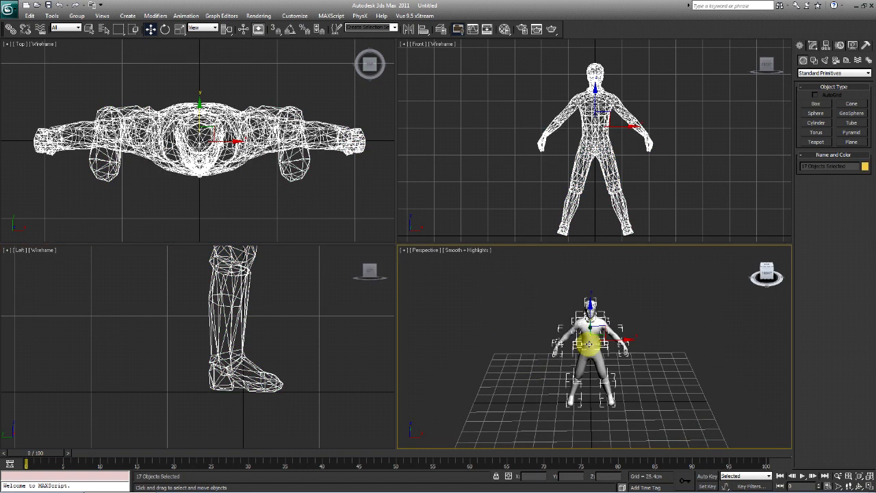
{"action": "right_click", "coordinate": [586, 343]}
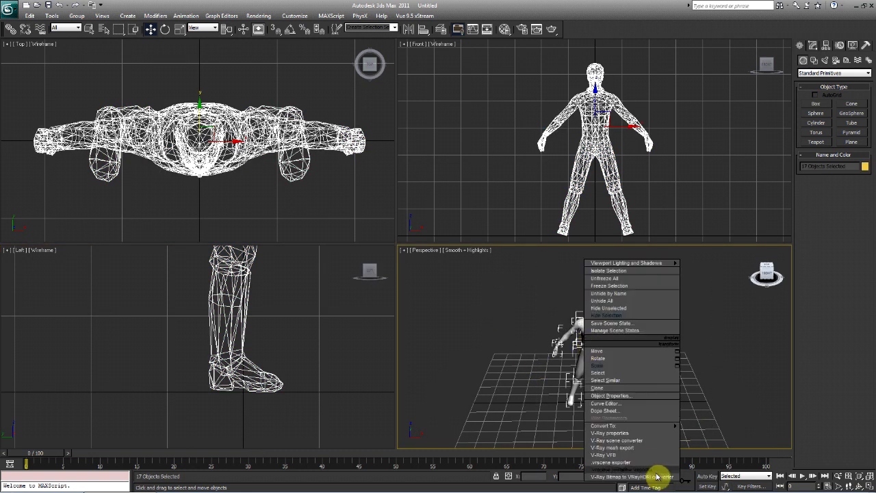
{"action": "left_click", "coordinate": [617, 397]}
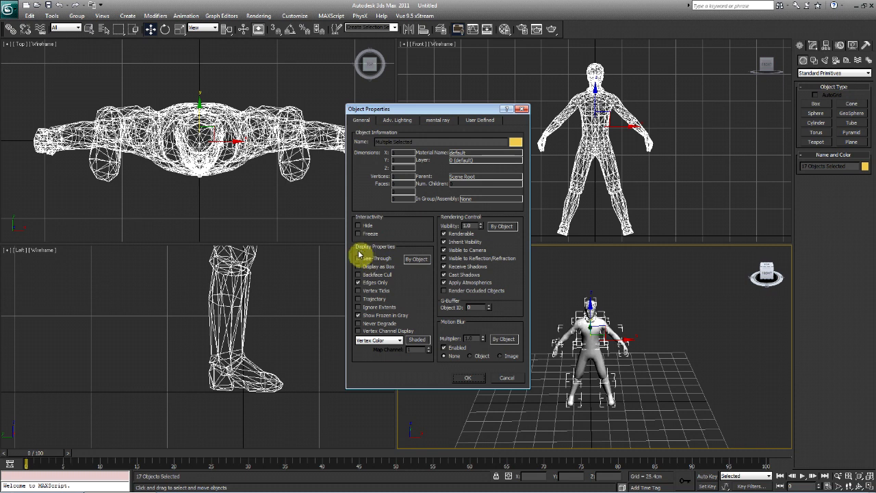
{"action": "left_click", "coordinate": [358, 259]}
{"action": "left_click", "coordinate": [359, 234]}
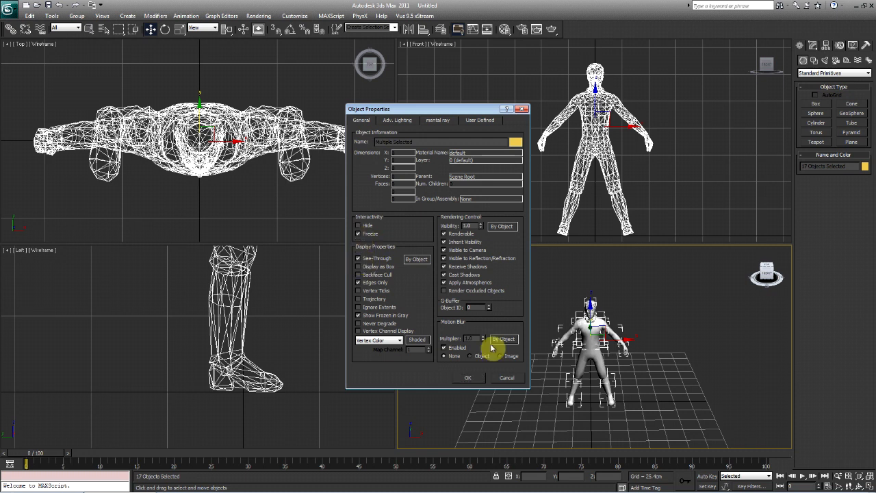
{"action": "left_click", "coordinate": [467, 378]}
- Create a Biped system about 49 cm high at the body's centre in the Top viewport
{"action": "scroll", "coordinate": [522, 388], "scroll_direction": "up", "scroll_amount": 6}
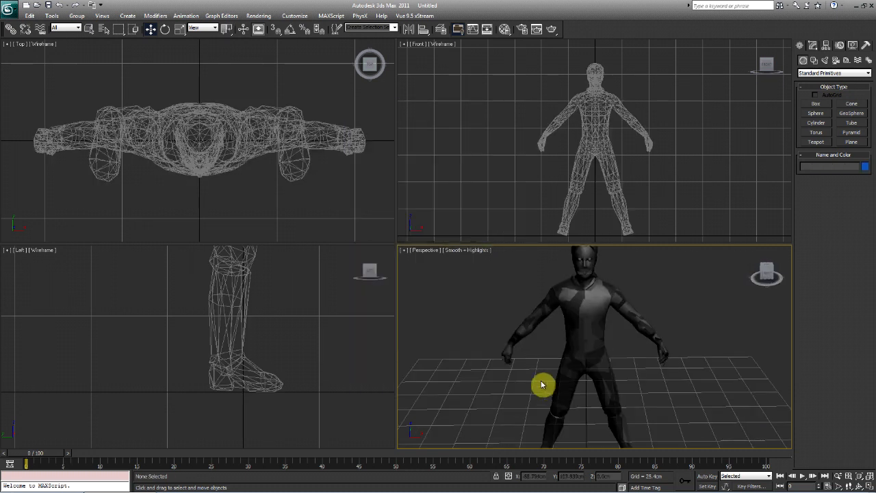
{"action": "mouse_move", "coordinate": [573, 344]}
{"action": "middle_mouse_down", "text": "alt"}
{"action": "mouse_move", "coordinate": [543, 346]}
{"action": "mouse_move", "coordinate": [564, 348]}
{"action": "middle_mouse_up", "text": "alt"}
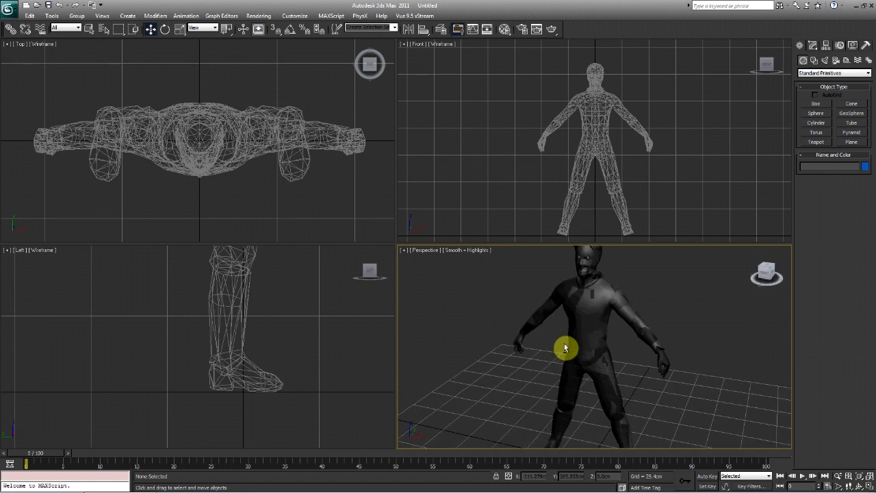
{"action": "left_click", "coordinate": [867, 63]}
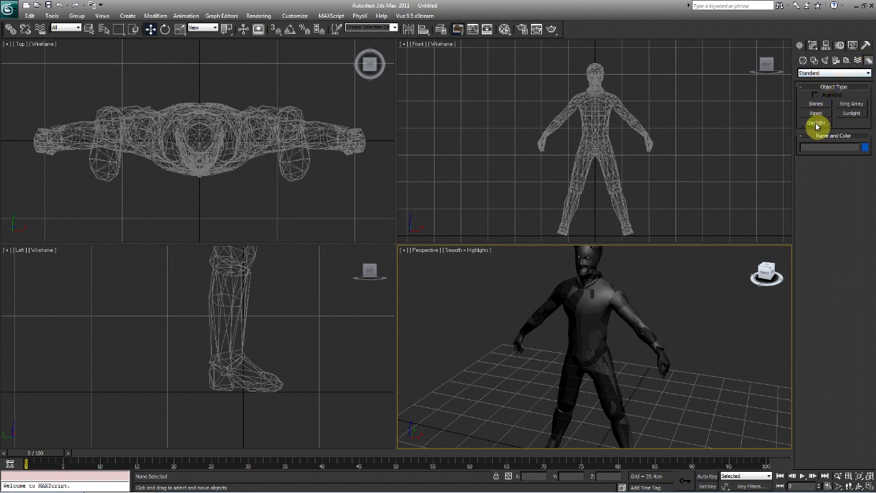
{"action": "left_click", "coordinate": [818, 114]}
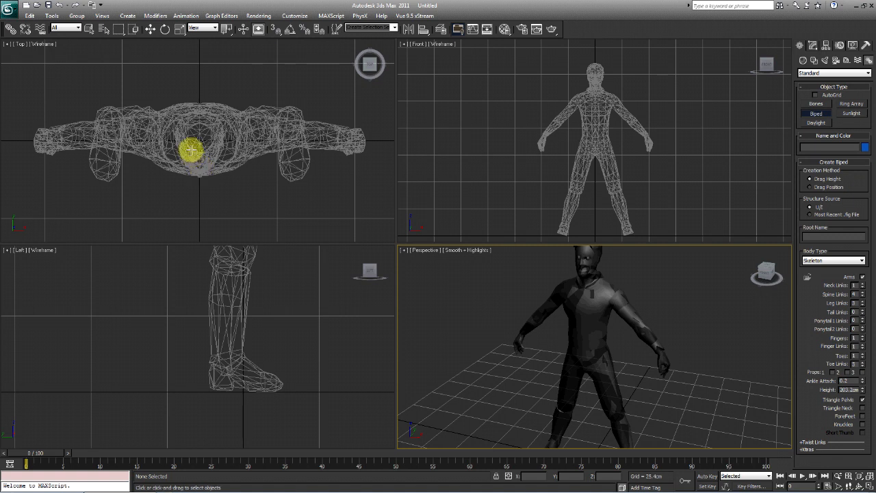
{"action": "left_click_drag", "start_coordinate": [198, 147], "coordinate": [182, 5]}
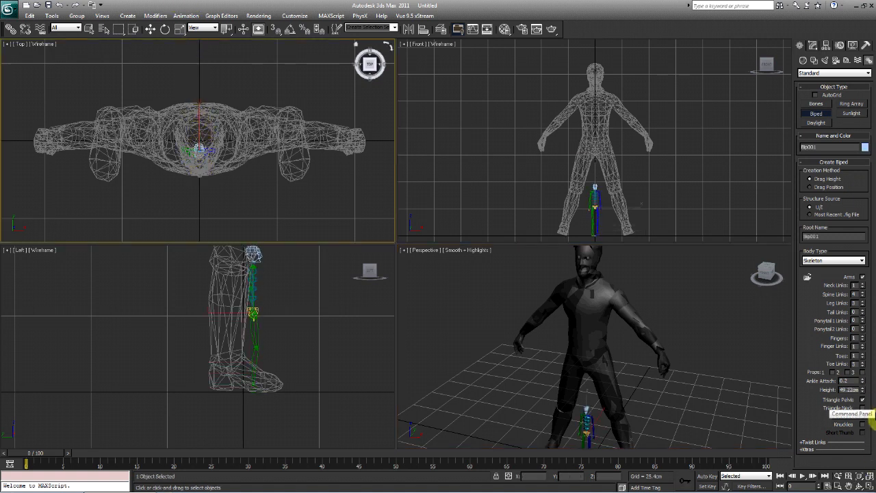
- Open the biped's motion parameters and collapse the Copy/Paste and Keyframing Tools sections
{"action": "left_click", "coordinate": [840, 45]}
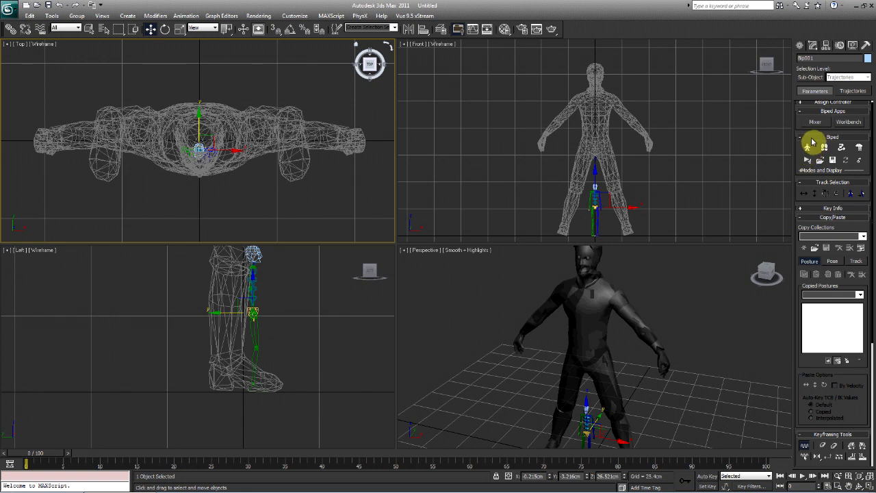
{"action": "left_click", "coordinate": [808, 149]}
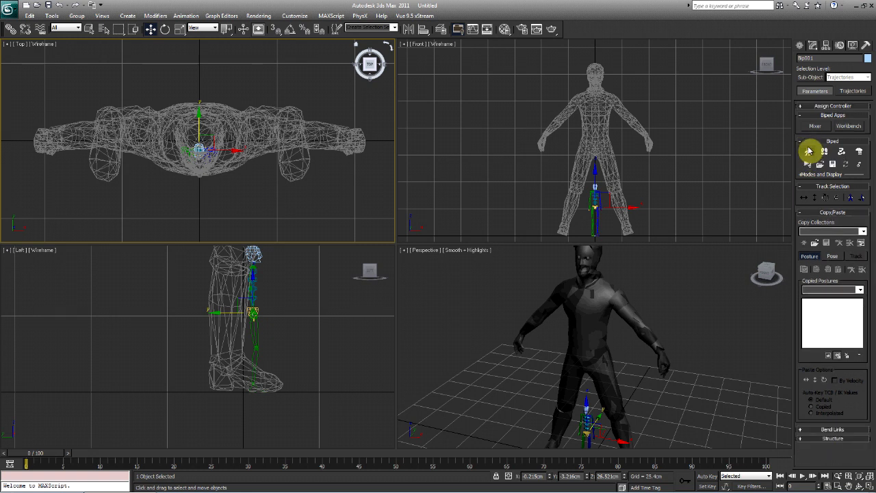
{"action": "left_click", "coordinate": [807, 151]}
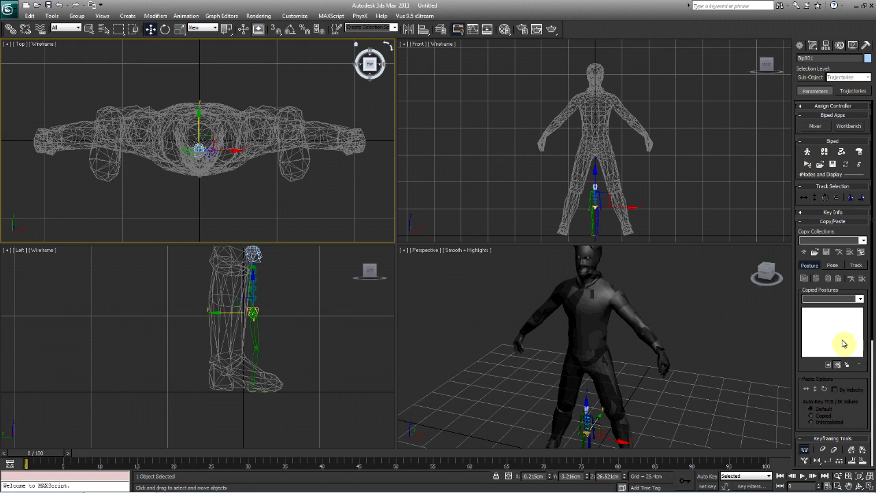
{"action": "left_click", "coordinate": [834, 221]}
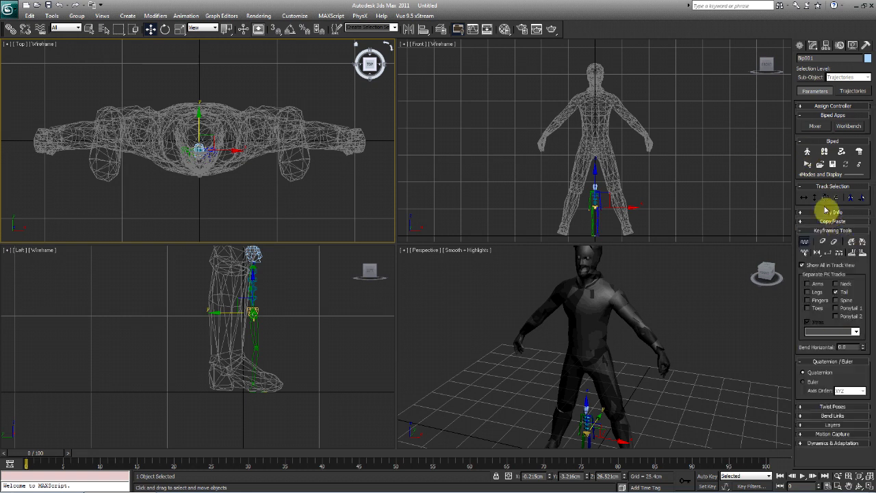
{"action": "left_click", "coordinate": [821, 230]}
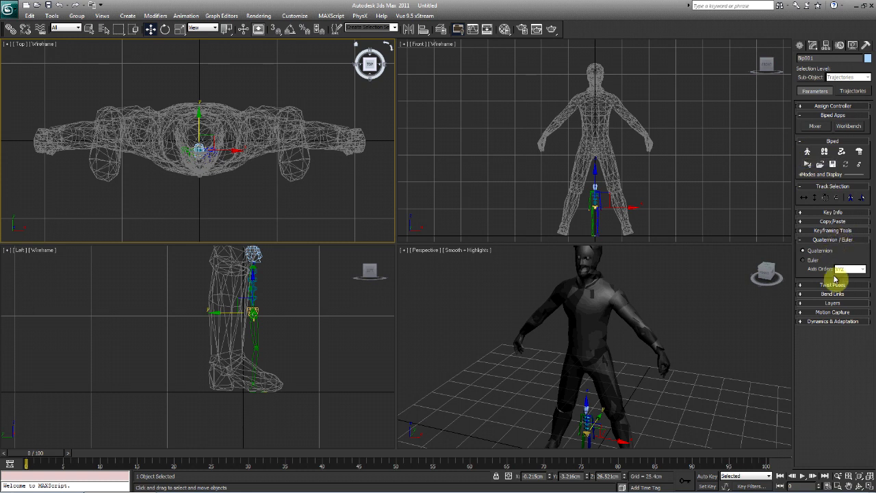
- Turn on the biped's Figure mode and set its Structure height to about 159.7 cm to match the character
{"action": "left_click", "coordinate": [808, 152]}
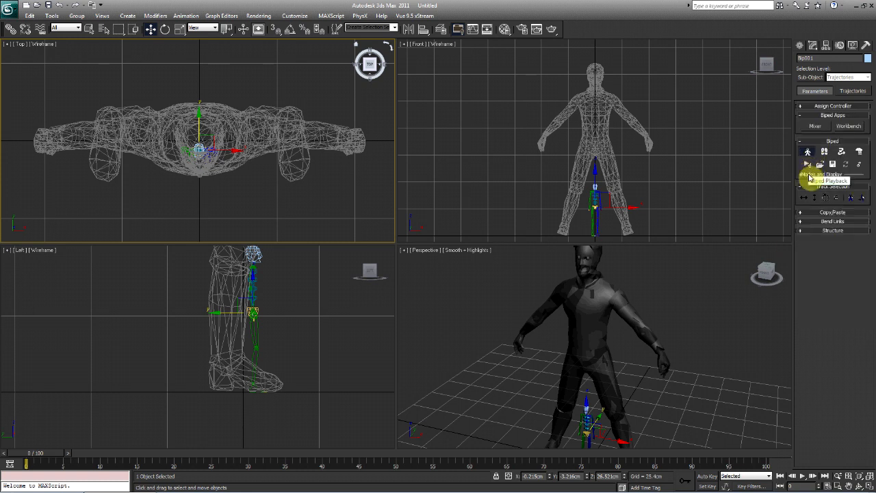
{"action": "left_click", "coordinate": [833, 230]}
{"action": "right_click", "coordinate": [285, 387]}
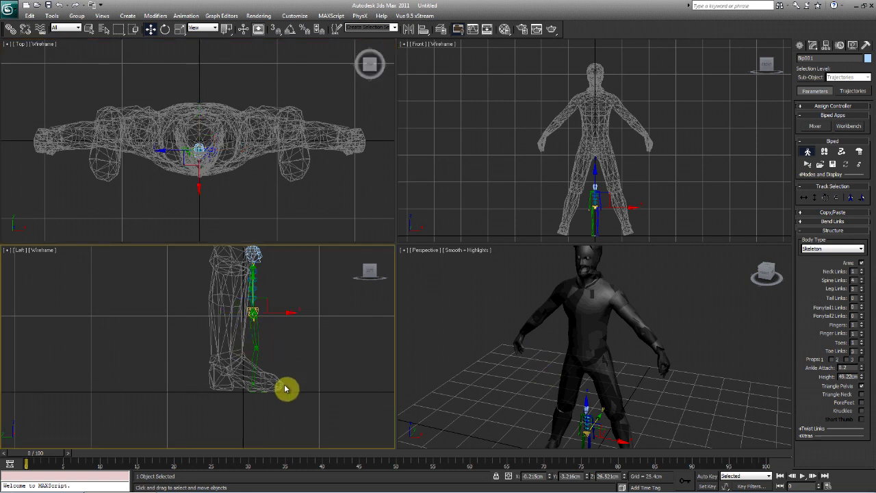
{"action": "scroll", "coordinate": [291, 397], "scroll_direction": "down", "scroll_amount": 8}
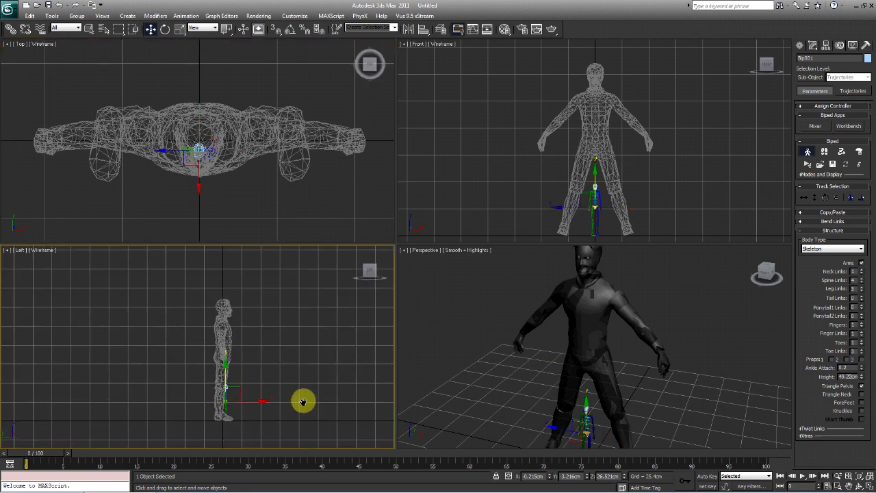
{"action": "scroll", "coordinate": [303, 402], "scroll_direction": "up", "scroll_amount": 3}
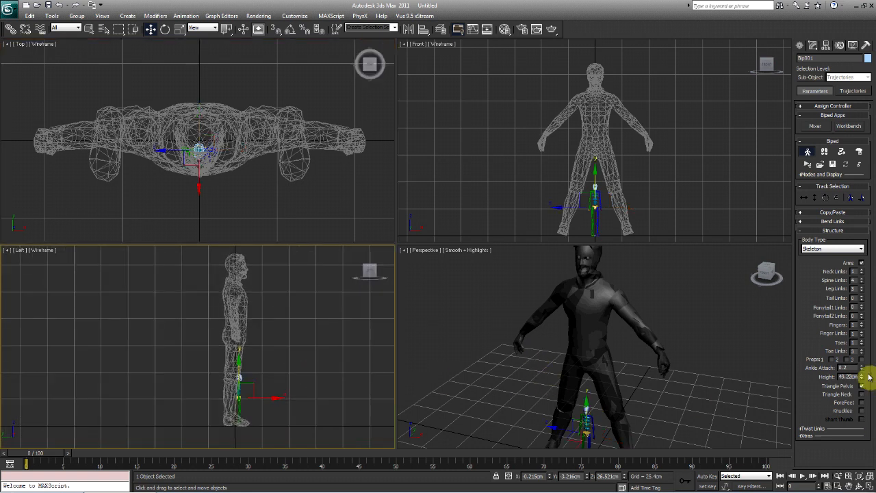
{"action": "left_click_drag", "start_coordinate": [862, 381], "coordinate": [841, 176]}
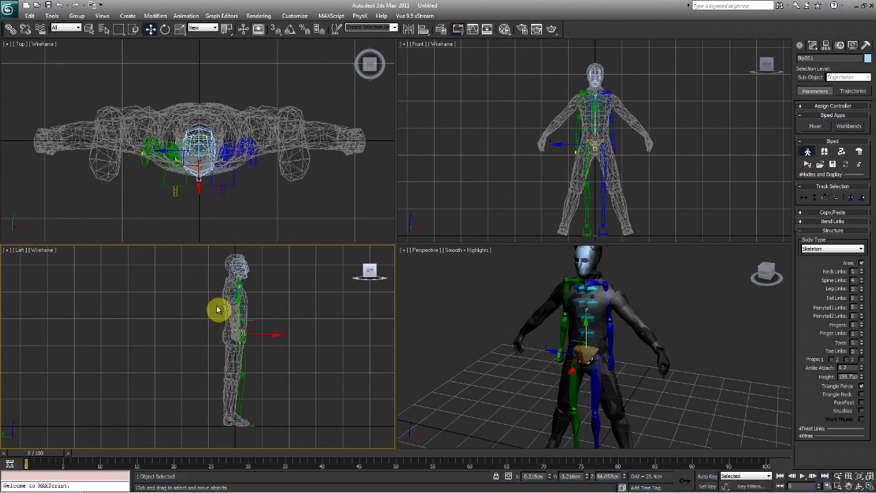
- Move the biped's centre of mass backward in the Left viewport to a Y position of about -0.17 cm
{"action": "scroll", "coordinate": [209, 297], "scroll_direction": "up", "scroll_amount": 6}
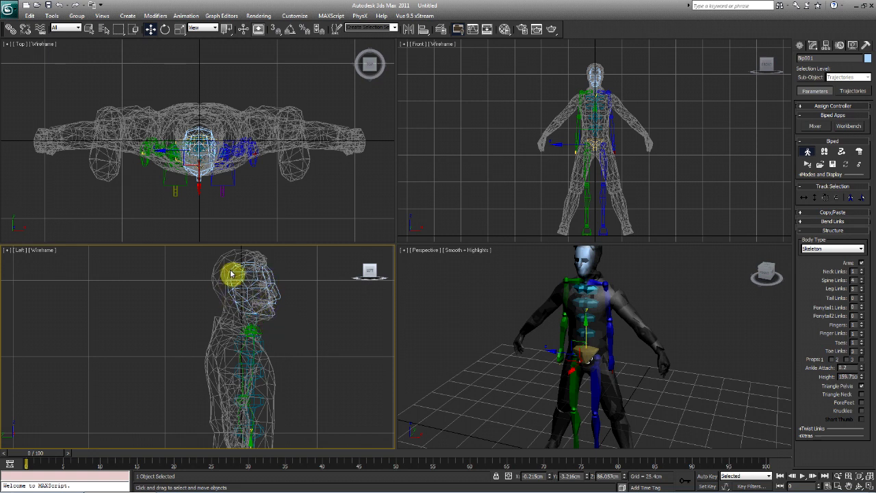
{"action": "scroll", "coordinate": [263, 344], "scroll_direction": "down", "scroll_amount": 3}
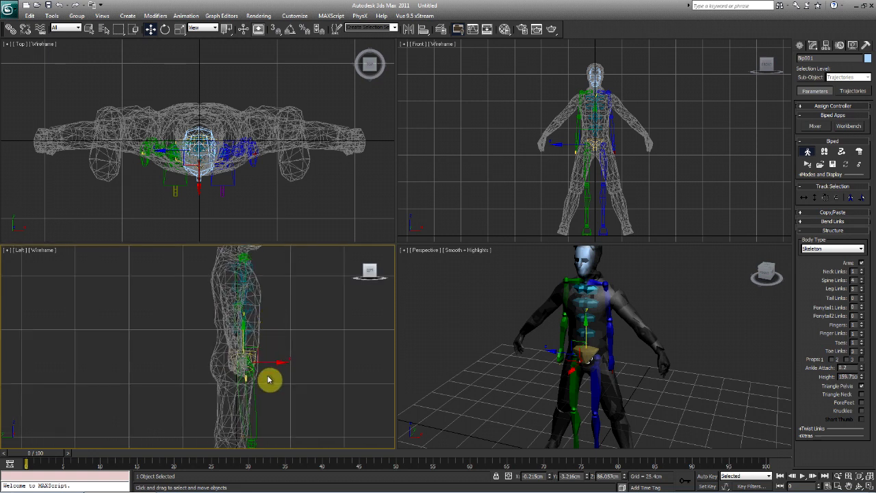
{"action": "middle_click_drag", "start_coordinate": [270, 377], "coordinate": [268, 354]}
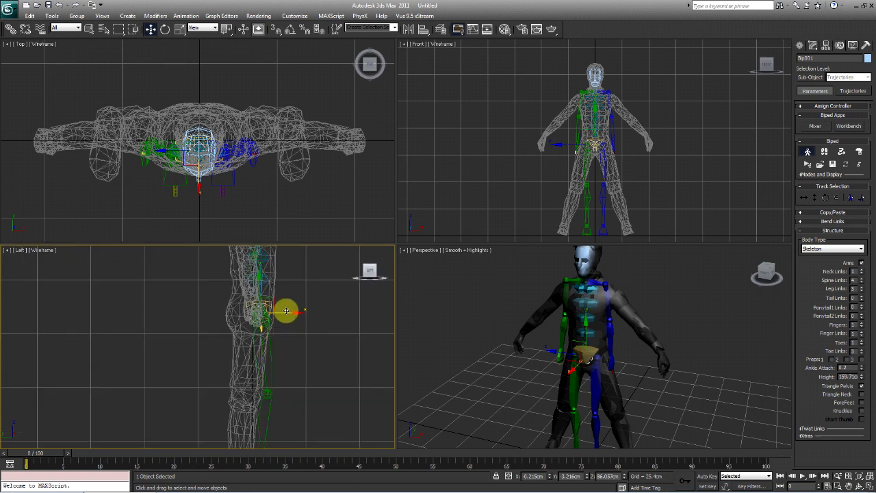
{"action": "left_click_drag", "start_coordinate": [290, 312], "coordinate": [284, 314]}
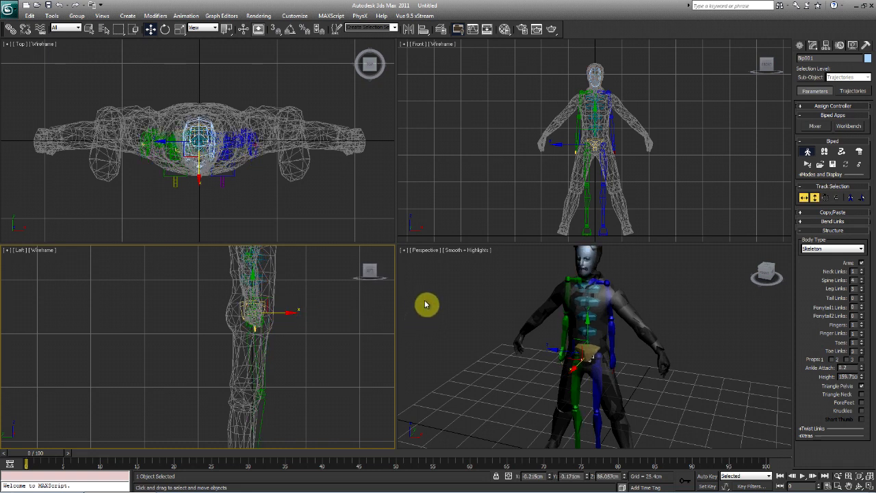
- Reselect the biped's centre of mass and move it sideways to an X position of about 0.19 cm
{"action": "scroll", "coordinate": [582, 160], "scroll_direction": "up", "scroll_amount": 5}
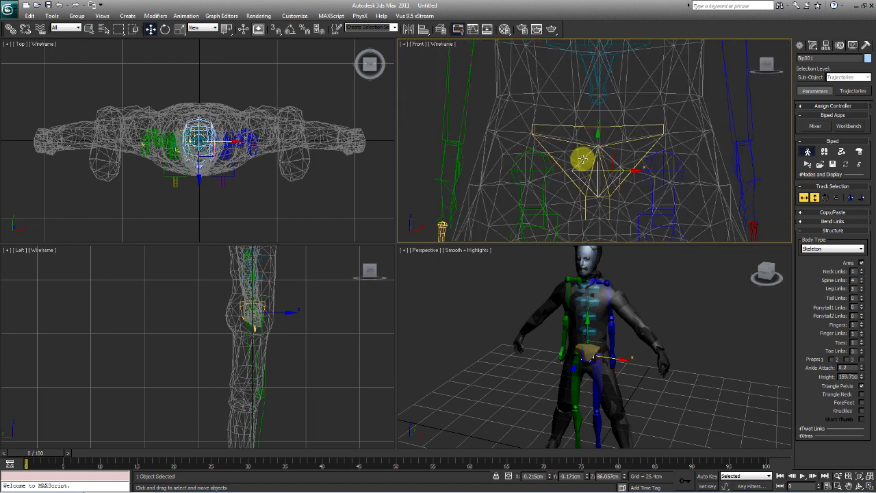
{"action": "scroll", "coordinate": [582, 159], "scroll_direction": "up", "scroll_amount": 3}
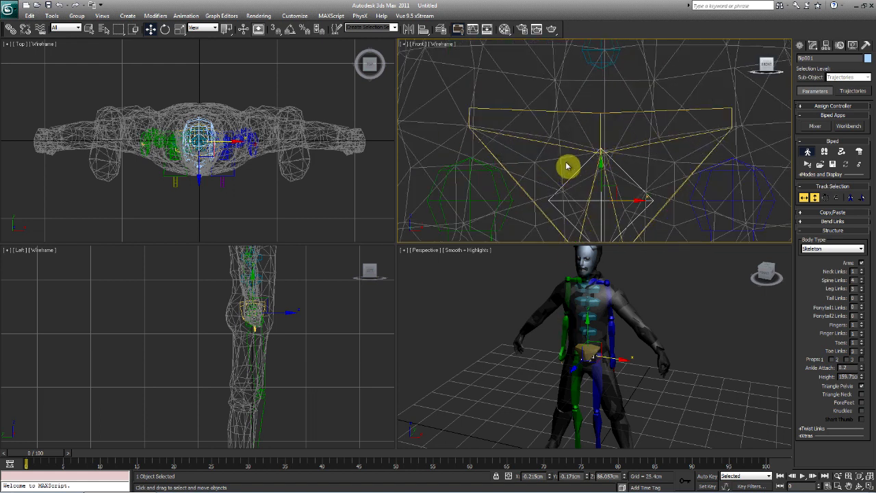
{"action": "left_click", "coordinate": [566, 165]}
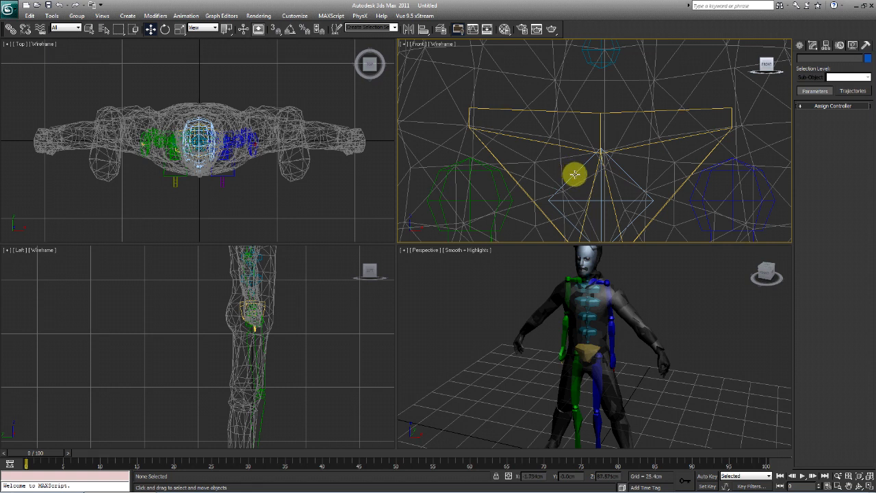
{"action": "left_click", "coordinate": [575, 174]}
{"action": "right_click", "coordinate": [336, 344]}
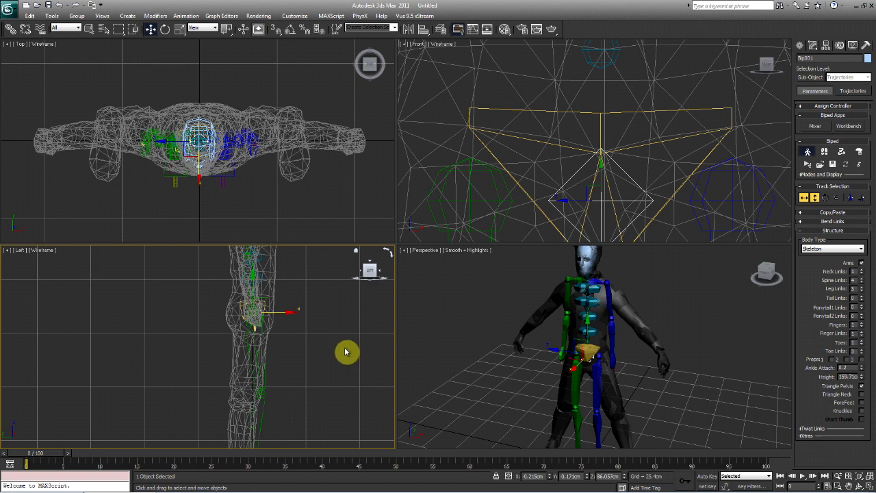
{"action": "key", "text": "z"}
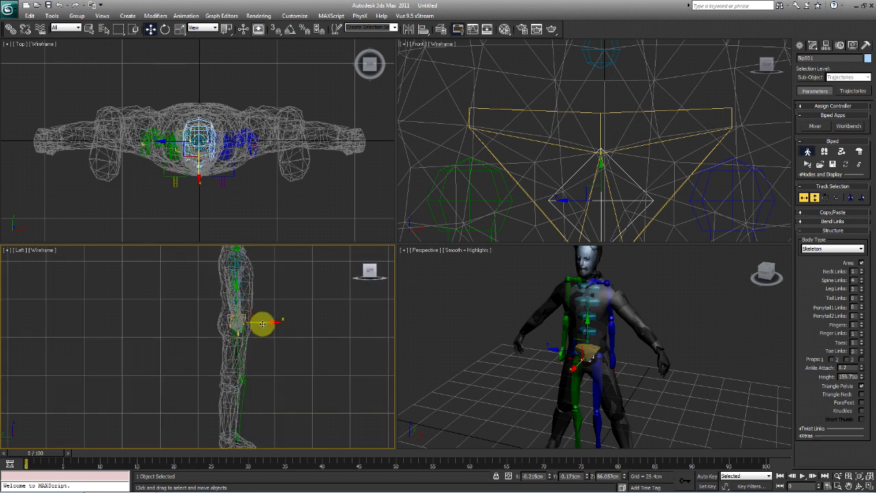
{"action": "left_click_drag", "start_coordinate": [262, 324], "coordinate": [219, 338]}
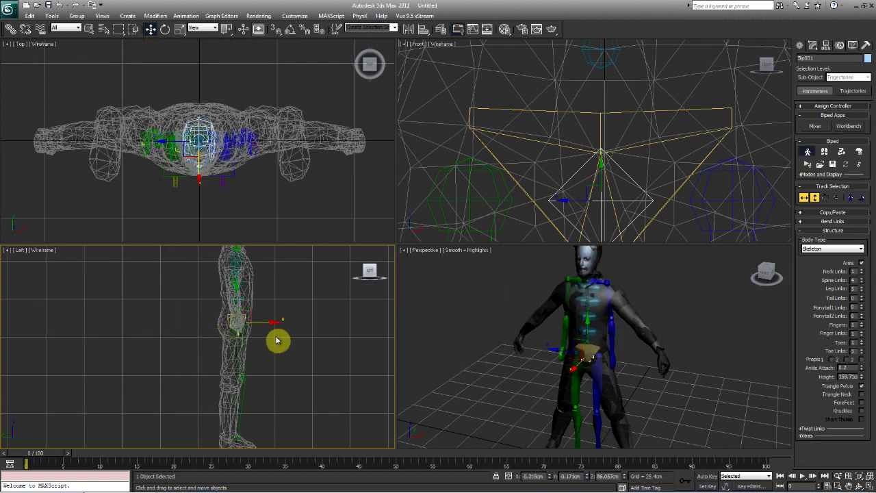
{"action": "scroll", "coordinate": [277, 340], "scroll_direction": "up", "scroll_amount": 6}
{"action": "middle_click", "coordinate": [593, 389]}
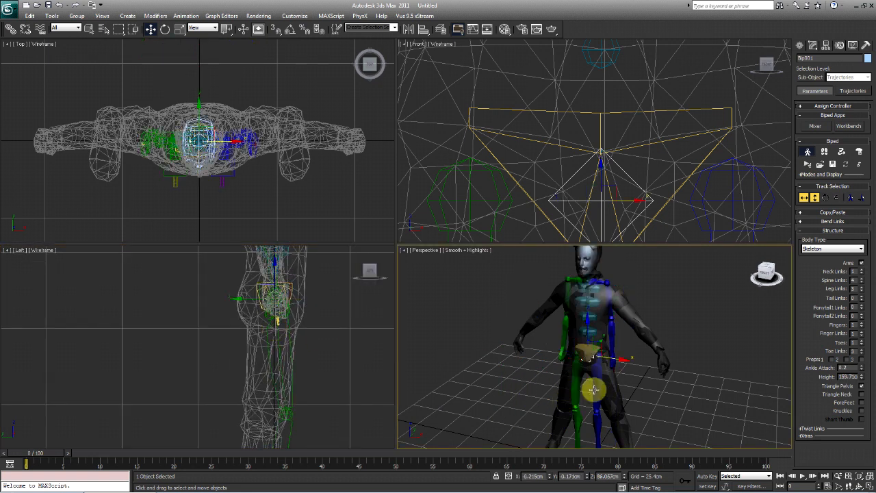
{"action": "scroll", "coordinate": [584, 390], "scroll_direction": "up", "scroll_amount": 5}
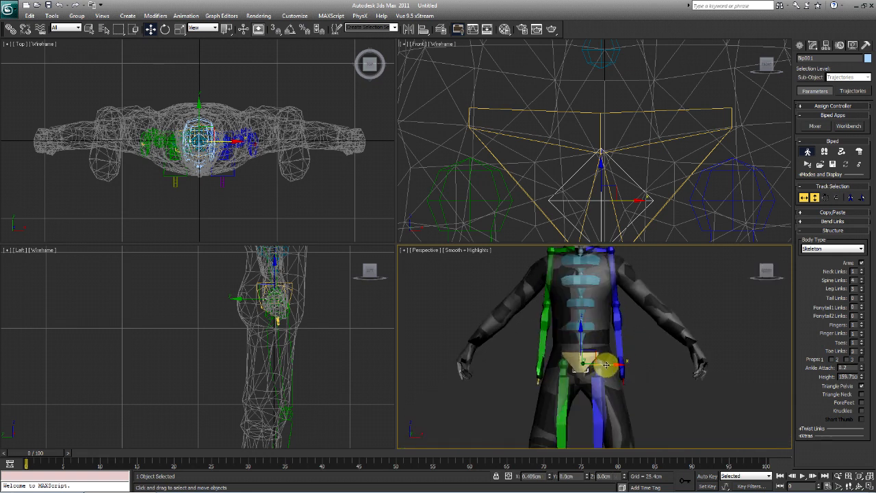
{"action": "left_click_drag", "start_coordinate": [606, 365], "coordinate": [607, 365]}
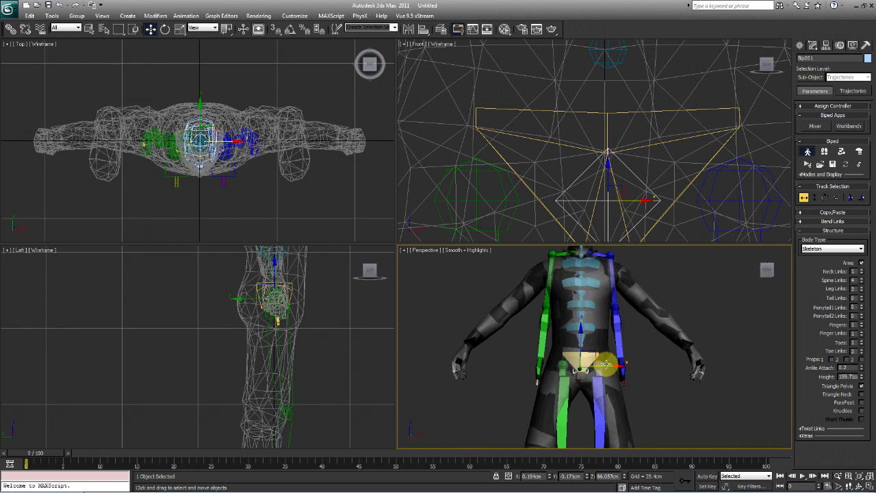
- Select the biped's pelvis and widen it by scaling it to 124% along Z in the Local coordinate system
{"action": "scroll", "coordinate": [597, 377], "scroll_direction": "up", "scroll_amount": 3}
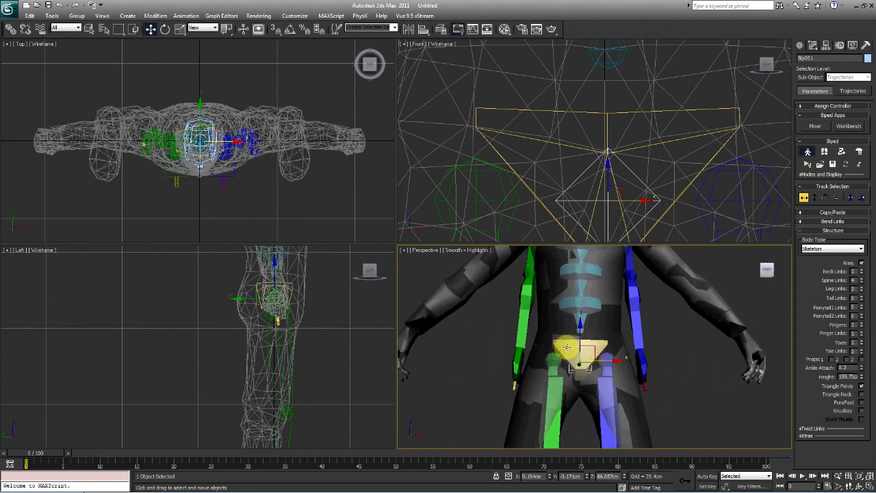
{"action": "left_click", "coordinate": [562, 345]}
{"action": "right_click", "coordinate": [567, 350]}
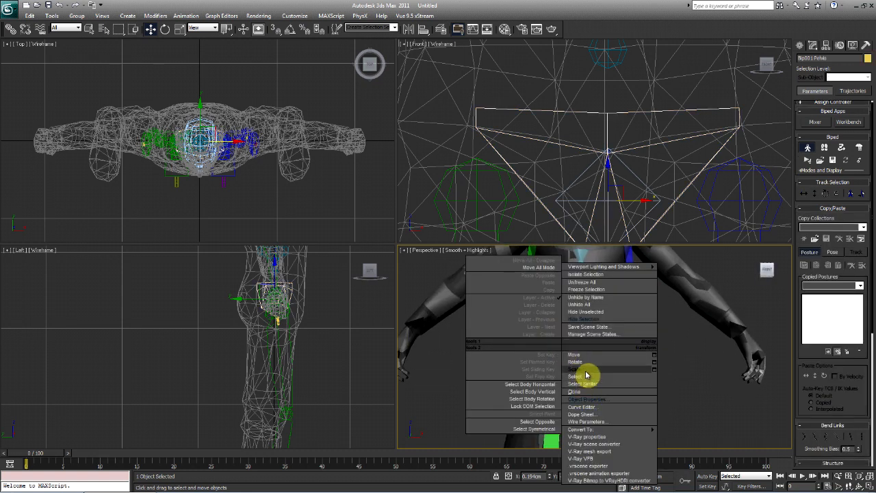
{"action": "left_click", "coordinate": [586, 373]}
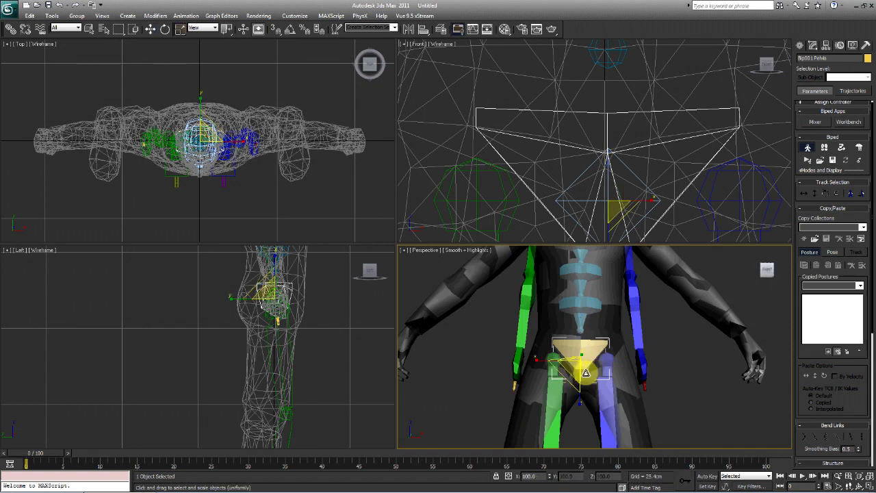
{"action": "left_click", "coordinate": [209, 31]}
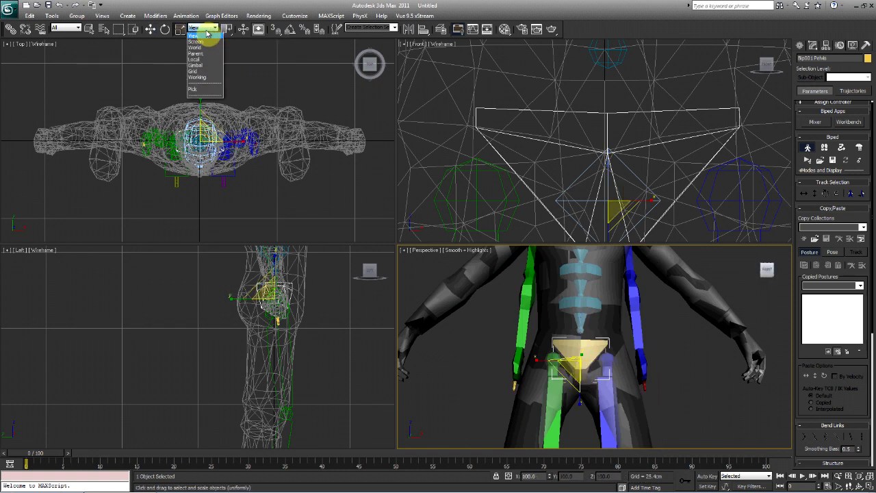
{"action": "left_click", "coordinate": [200, 69]}
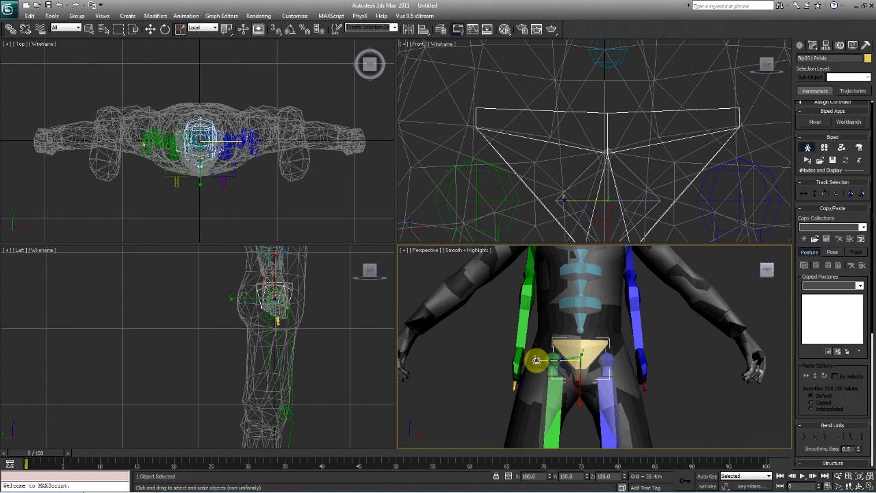
{"action": "left_click", "coordinate": [199, 28]}
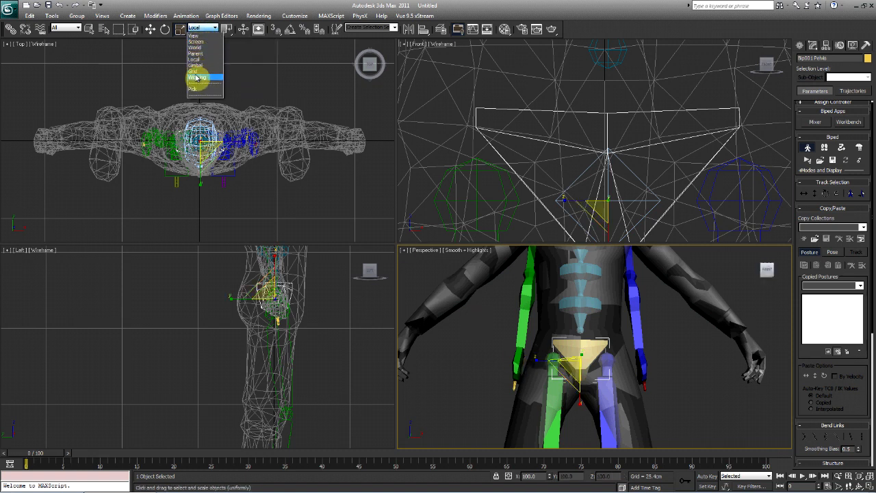
{"action": "left_click", "coordinate": [199, 60]}
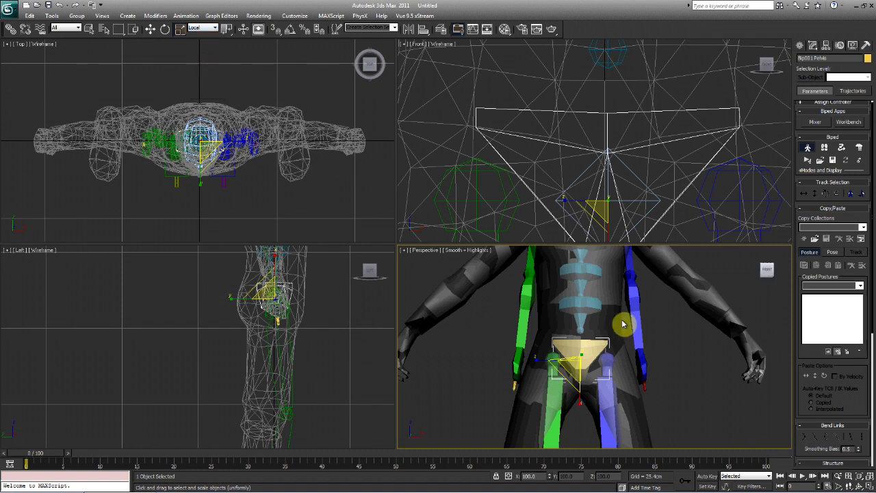
{"action": "left_click_drag", "start_coordinate": [536, 361], "coordinate": [527, 361]}
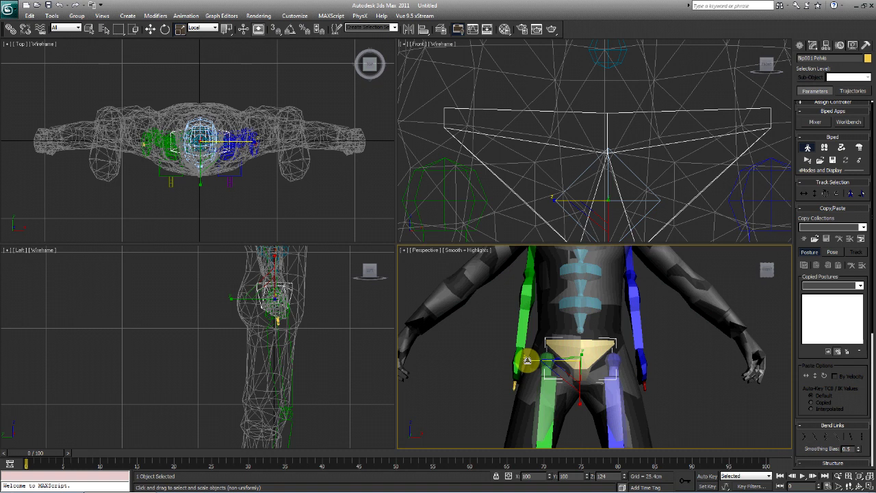
- Deepen the pelvis from front to back in the Left viewport by scaling it to about 191% along local Y
{"action": "right_click", "coordinate": [326, 316]}
{"action": "middle_click_drag", "start_coordinate": [317, 305], "coordinate": [326, 332]}
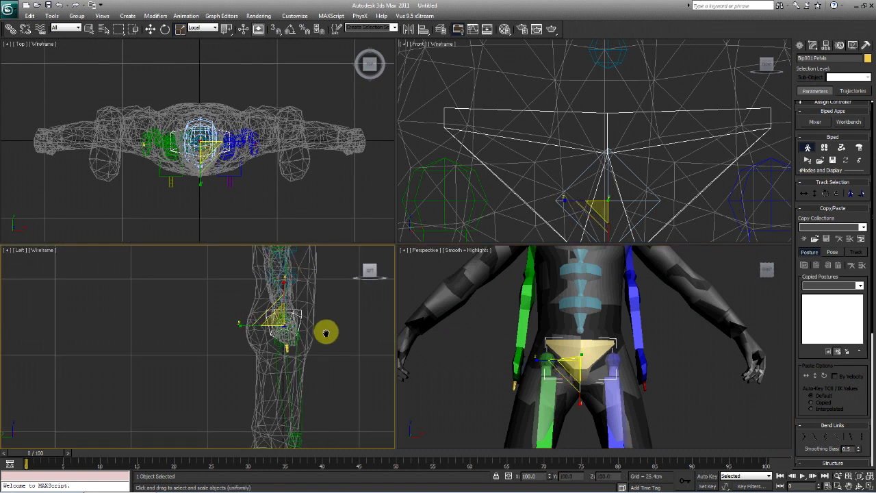
{"action": "scroll", "coordinate": [221, 330], "scroll_direction": "up", "scroll_amount": 3}
{"action": "key", "text": "ctrl+e"}
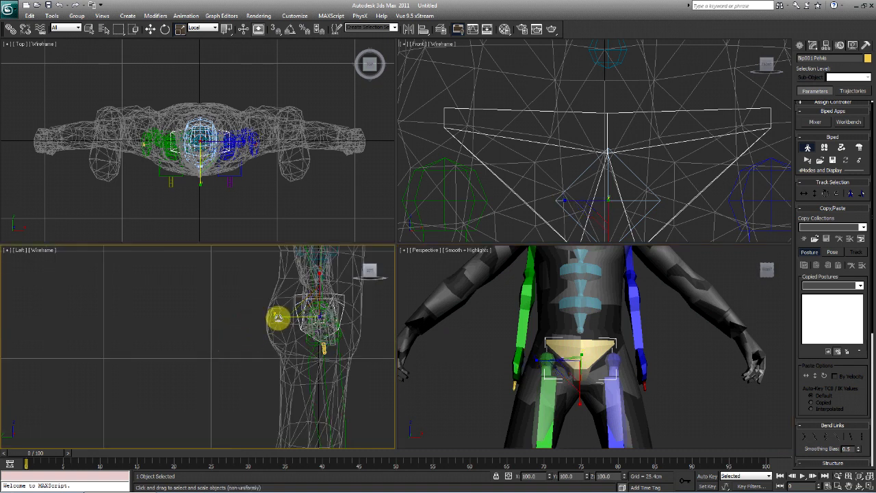
{"action": "left_click_drag", "start_coordinate": [278, 317], "coordinate": [264, 317]}
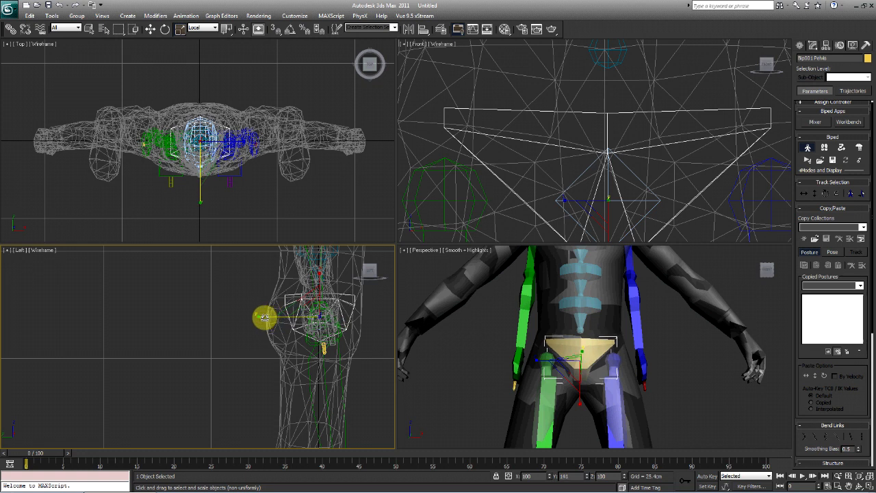
{"action": "key", "text": "ctrl+e"}
{"action": "key", "text": "ctrl+e"}
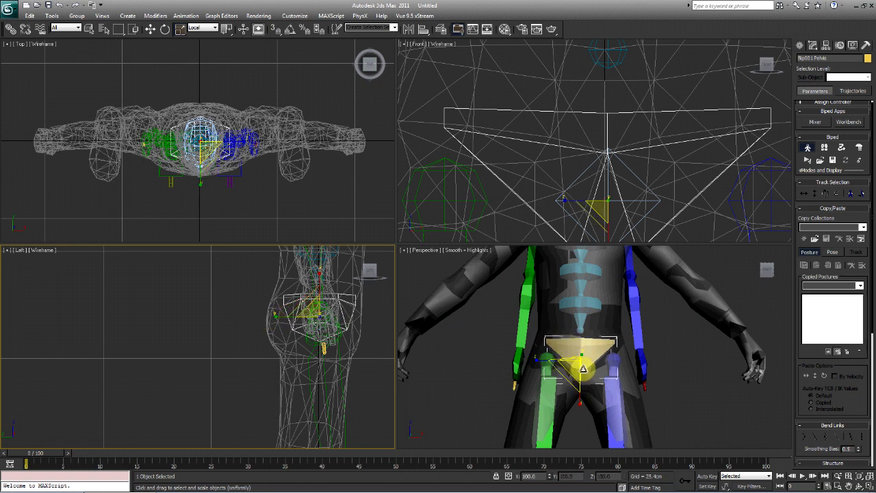
- Activate the Move tool and select the biped's right foot
{"action": "middle_click_drag", "start_coordinate": [540, 373], "coordinate": [557, 297], "text": "alt"}
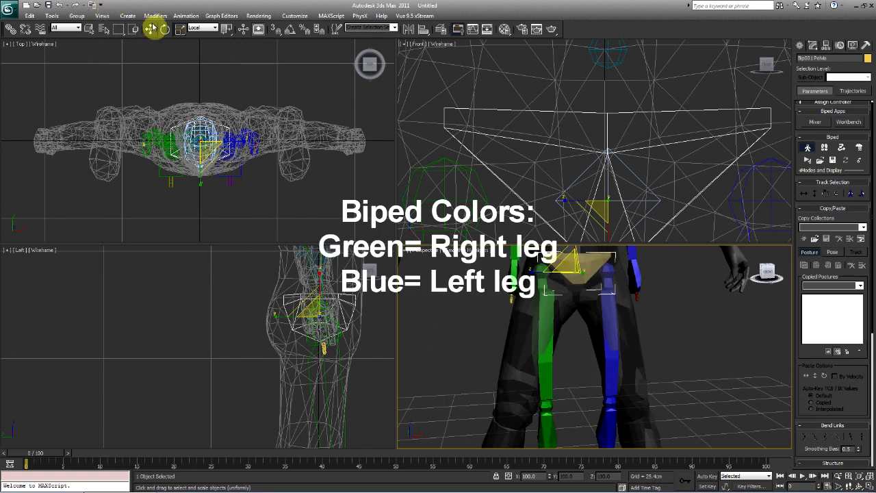
{"action": "left_click", "coordinate": [150, 29]}
{"action": "middle_click_drag", "start_coordinate": [506, 367], "coordinate": [518, 264]}
{"action": "middle_click_drag", "start_coordinate": [554, 370], "coordinate": [551, 336], "text": "alt"}
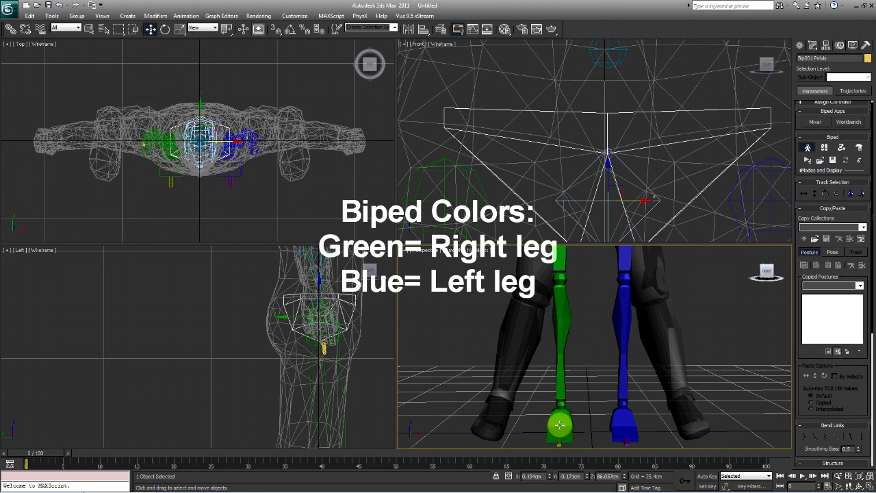
{"action": "left_click", "coordinate": [559, 425]}
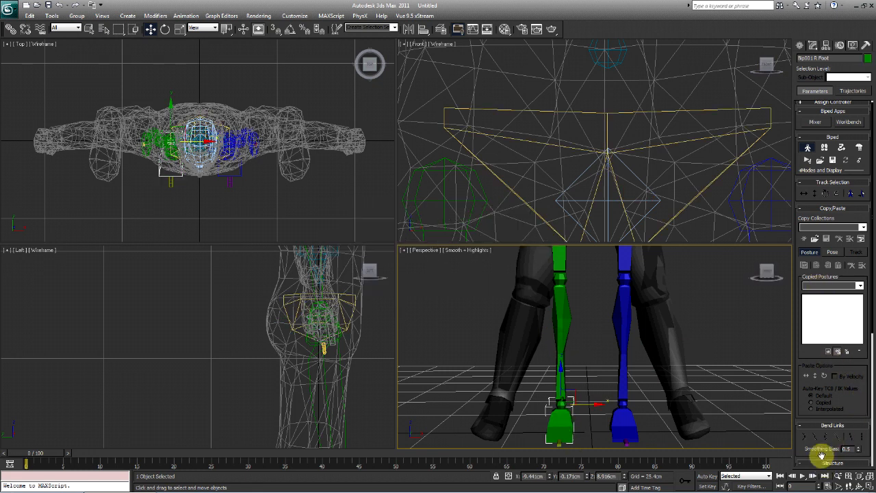
- Set the biped's structure to 3 spine links, 5 fingers, 3 finger links and 1 toe link
{"action": "left_click_drag", "start_coordinate": [821, 455], "coordinate": [814, 403]}
{"action": "left_click_drag", "start_coordinate": [806, 446], "coordinate": [810, 364]}
{"action": "scroll", "coordinate": [587, 399], "scroll_direction": "down", "scroll_amount": 8}
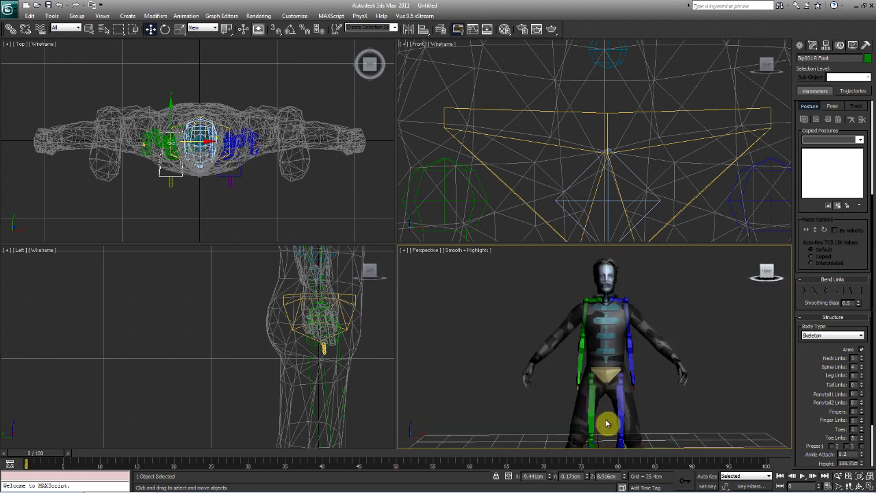
{"action": "scroll", "coordinate": [605, 424], "scroll_direction": "up", "scroll_amount": 5}
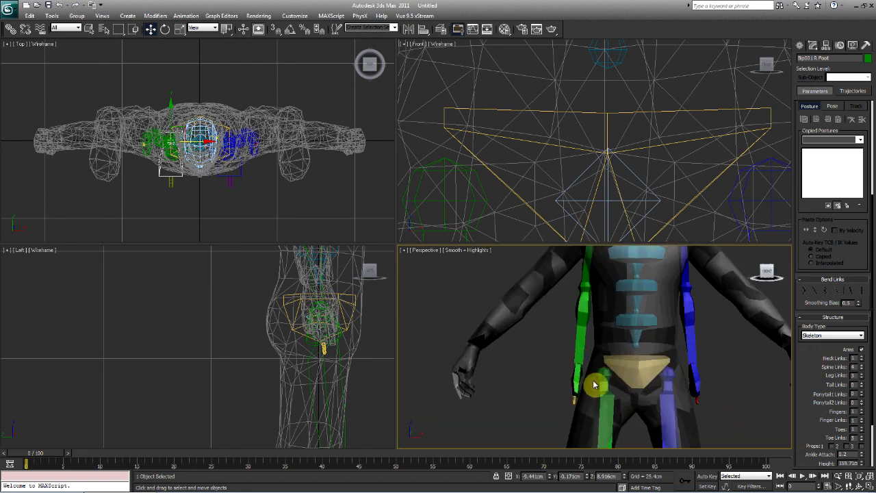
{"action": "scroll", "coordinate": [594, 385], "scroll_direction": "down", "scroll_amount": 4}
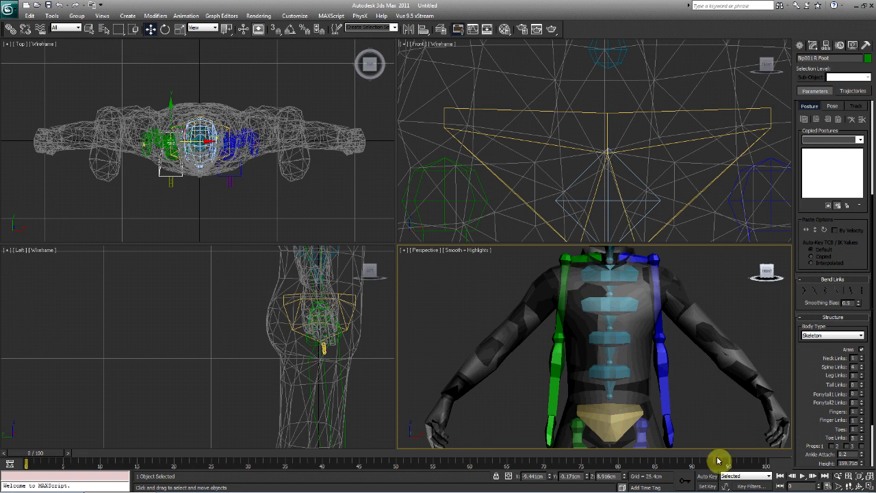
{"action": "scroll", "coordinate": [580, 380], "scroll_direction": "down", "scroll_amount": 6}
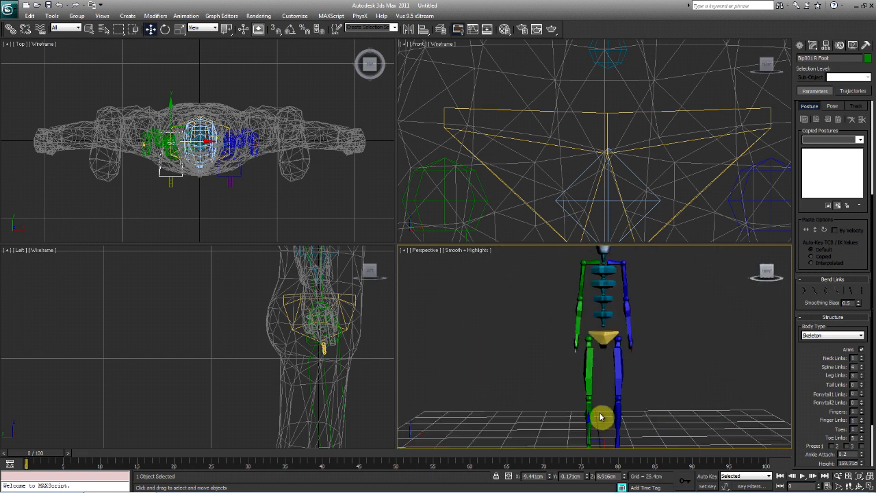
{"action": "scroll", "coordinate": [601, 417], "scroll_direction": "up", "scroll_amount": 4}
{"action": "scroll", "coordinate": [588, 438], "scroll_direction": "down", "scroll_amount": 1}
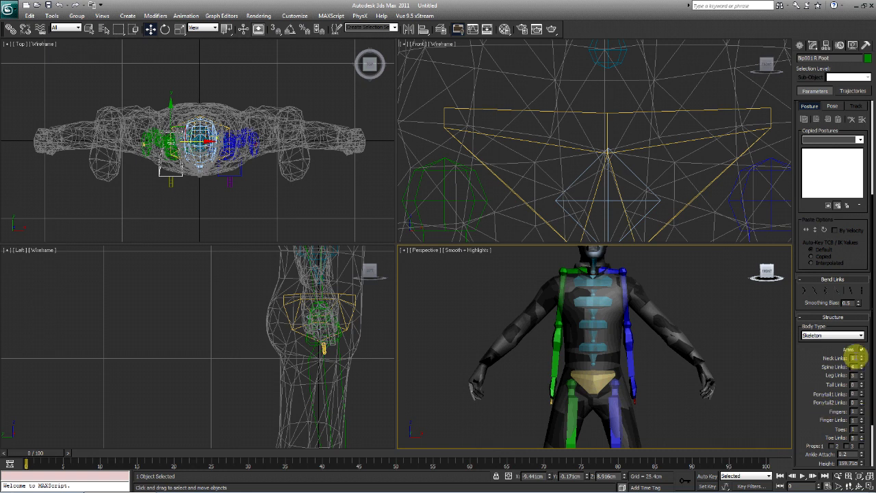
{"action": "double_click", "coordinate": [853, 367]}
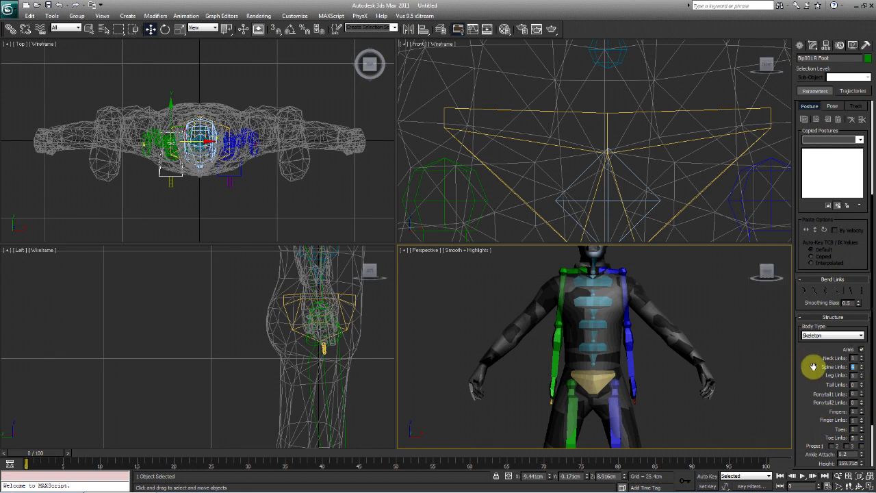
{"action": "type", "text": "3"}
{"action": "key", "text": "Return"}
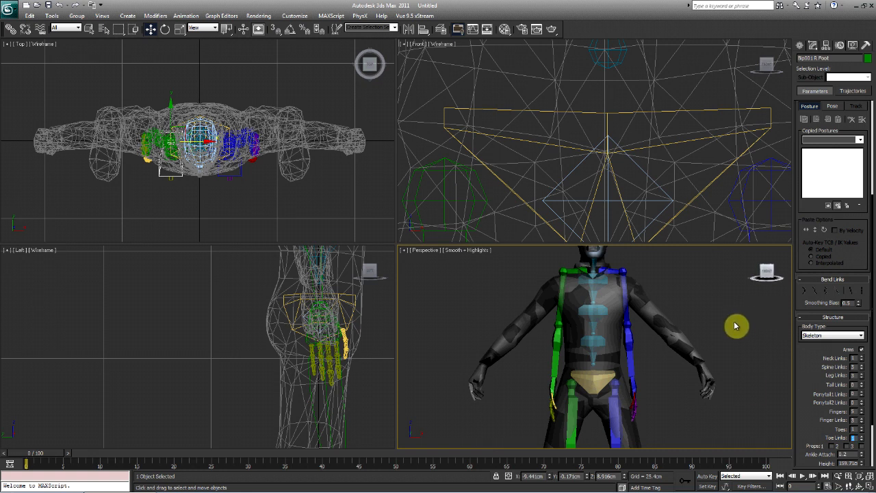
- Move the biped's right foot outward along X to about -28.6 cm so it sits inside the character's foot
{"action": "middle_click_drag", "start_coordinate": [601, 275], "coordinate": [606, 365]}
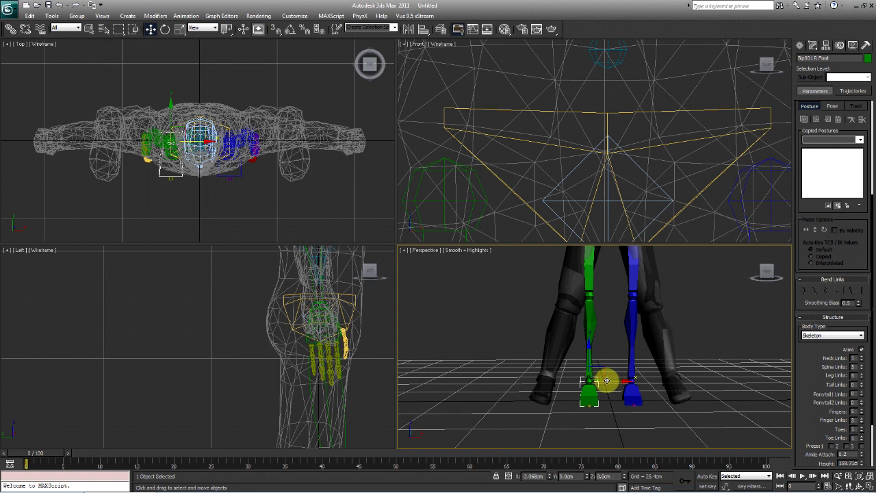
{"action": "left_click_drag", "start_coordinate": [606, 379], "coordinate": [569, 380]}
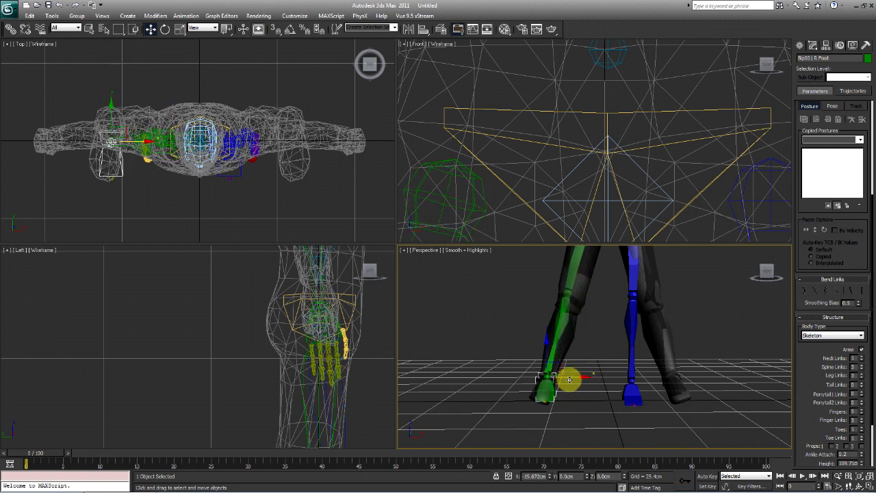
{"action": "middle_click_drag", "start_coordinate": [568, 379], "coordinate": [567, 420]}
- Select the biped's pelvis and narrow it slightly by scaling along its local Z axis
{"action": "scroll", "coordinate": [581, 391], "scroll_direction": "up", "scroll_amount": 6}
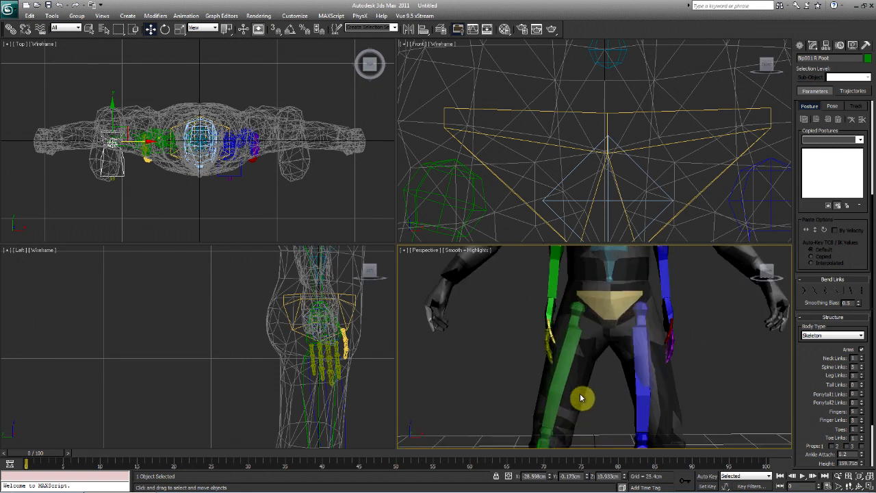
{"action": "right_click", "coordinate": [590, 296]}
{"action": "left_click", "coordinate": [600, 317]}
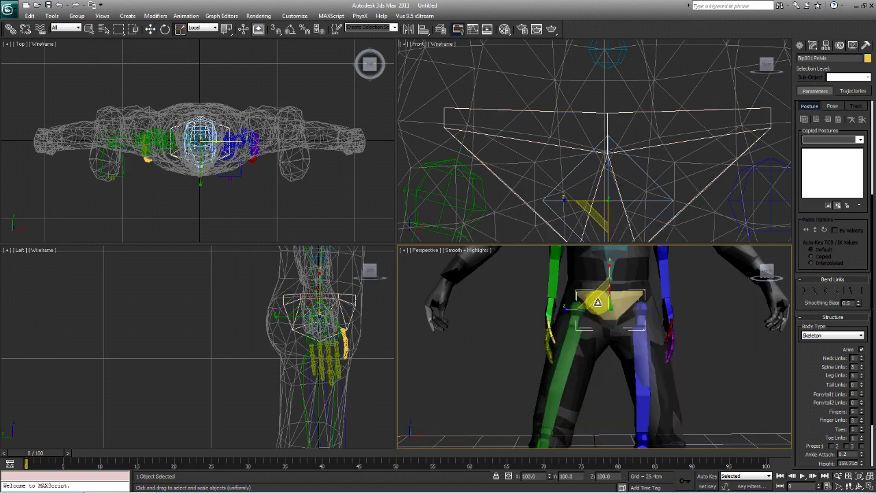
{"action": "left_click_drag", "start_coordinate": [567, 309], "coordinate": [568, 308]}
- Rotate the biped's right foot to a Y value of about 72.17 degrees to follow the slant of the character's foot
{"action": "middle_click_drag", "start_coordinate": [568, 307], "coordinate": [595, 281]}
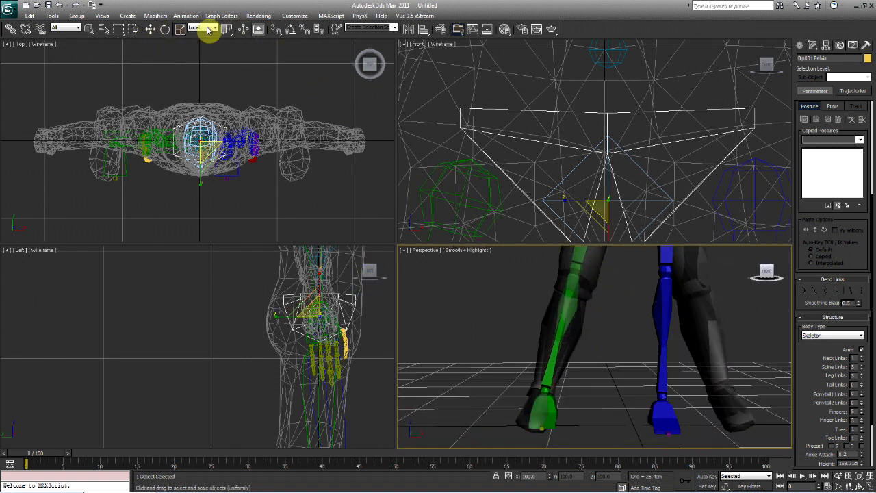
{"action": "left_click", "coordinate": [164, 29]}
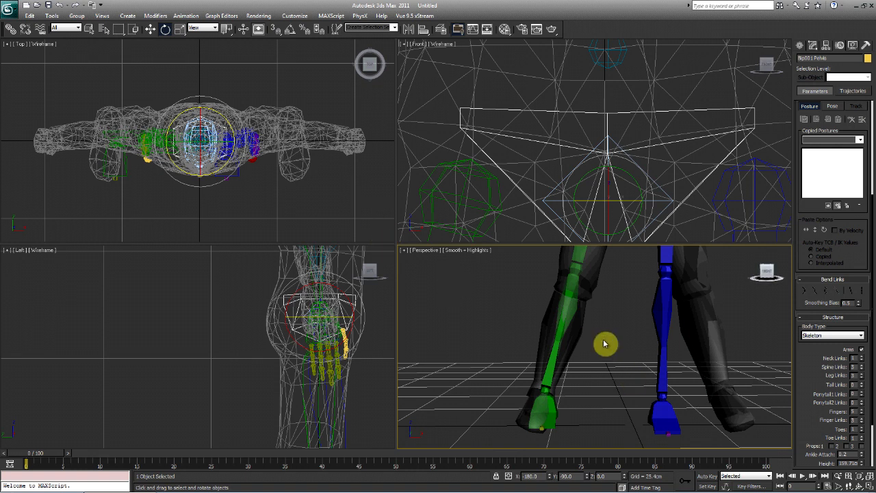
{"action": "left_click", "coordinate": [539, 401]}
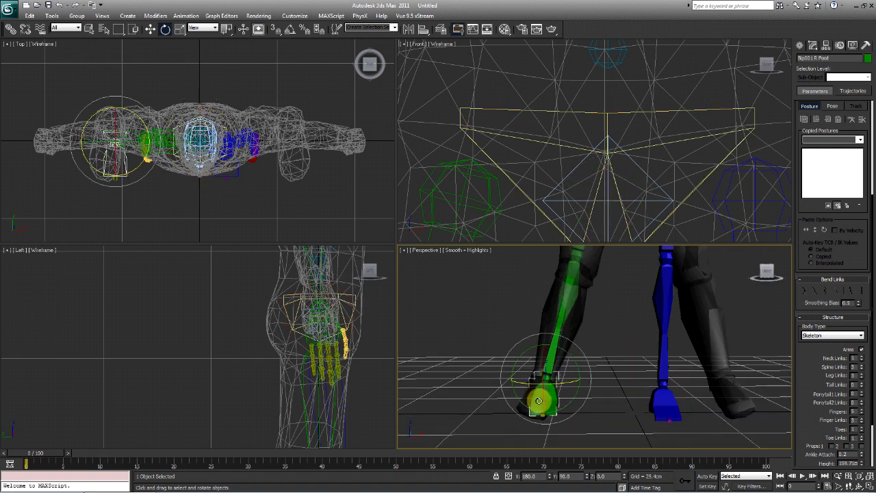
{"action": "left_click_drag", "start_coordinate": [571, 359], "coordinate": [545, 407]}
{"action": "key", "text": "z"}
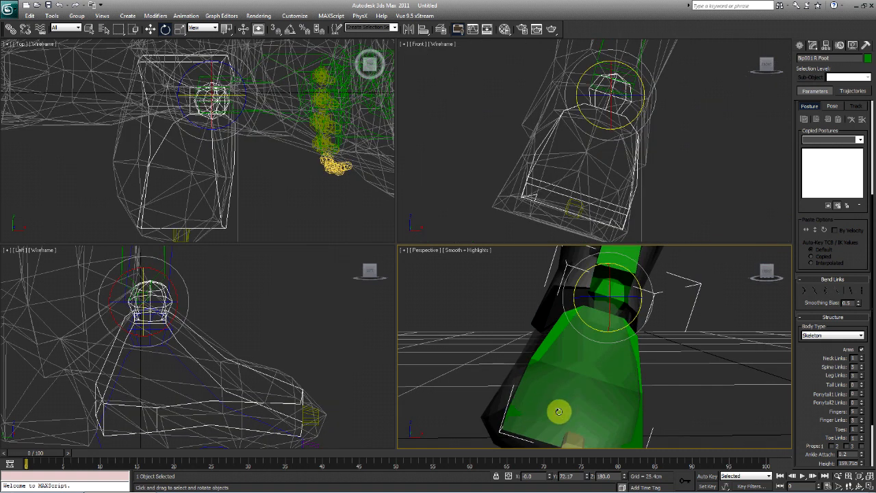
- Move the biped's right foot backward to a Y position of about 4.1 cm
{"action": "scroll", "coordinate": [586, 411], "scroll_direction": "down", "scroll_amount": 2}
{"action": "mouse_move", "coordinate": [582, 411]}
{"action": "middle_mouse_down", "text": "alt"}
{"action": "mouse_move", "coordinate": [573, 404]}
{"action": "mouse_move", "coordinate": [600, 405]}
{"action": "mouse_move", "coordinate": [581, 412]}
{"action": "middle_mouse_up", "text": "alt"}
{"action": "scroll", "coordinate": [598, 410], "scroll_direction": "down", "scroll_amount": 3}
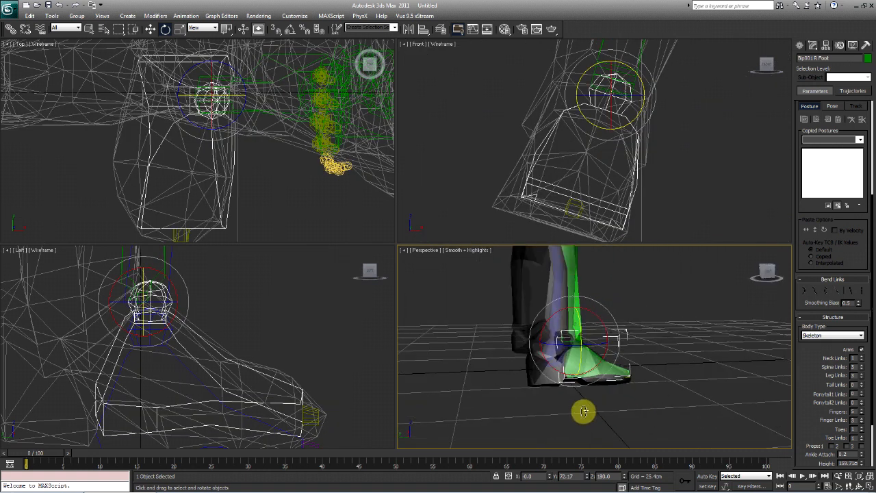
{"action": "left_click", "coordinate": [151, 30]}
{"action": "left_click_drag", "start_coordinate": [540, 339], "coordinate": [523, 343]}
{"action": "middle_click_drag", "start_coordinate": [524, 343], "coordinate": [554, 342], "text": "alt"}
- Scale the right foot wider and longer in Local coordinates to fill the shoe, and shift it backward by about 0.96 cm
{"action": "right_click", "coordinate": [593, 354]}
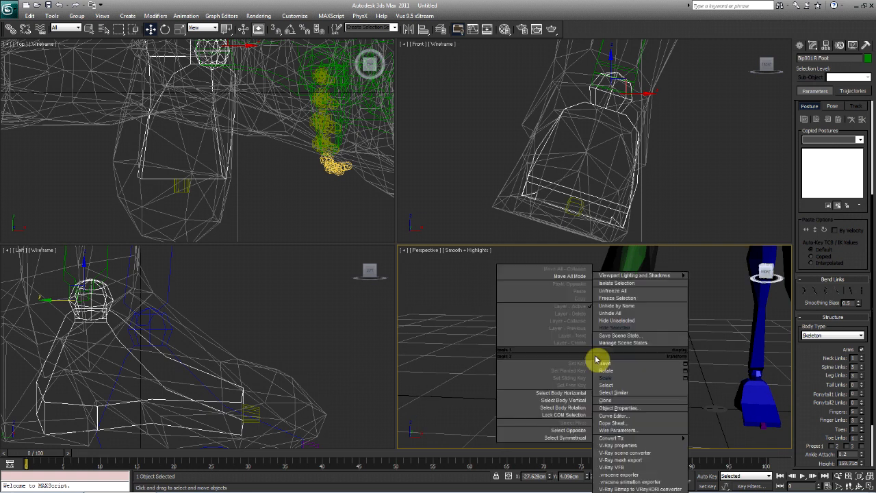
{"action": "left_click", "coordinate": [606, 378]}
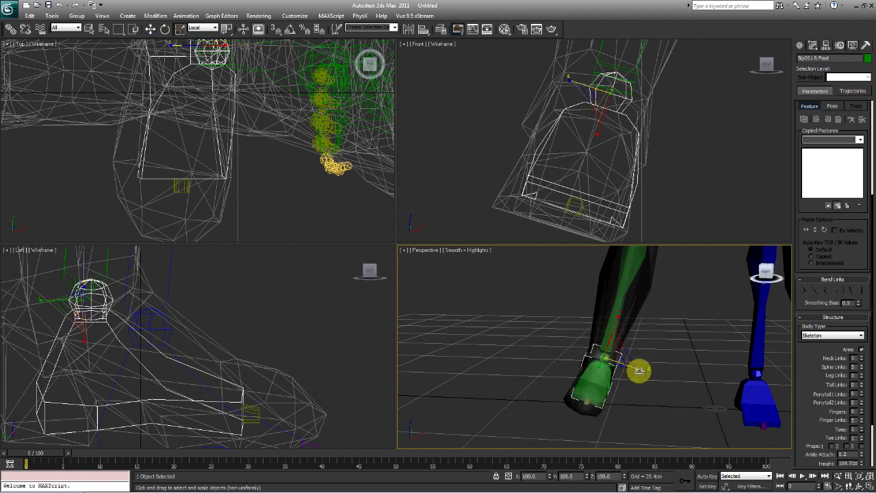
{"action": "left_click_drag", "start_coordinate": [639, 370], "coordinate": [643, 371]}
{"action": "middle_click_drag", "start_coordinate": [642, 371], "coordinate": [583, 384], "text": "alt"}
{"action": "left_click_drag", "start_coordinate": [583, 384], "coordinate": [601, 364]}
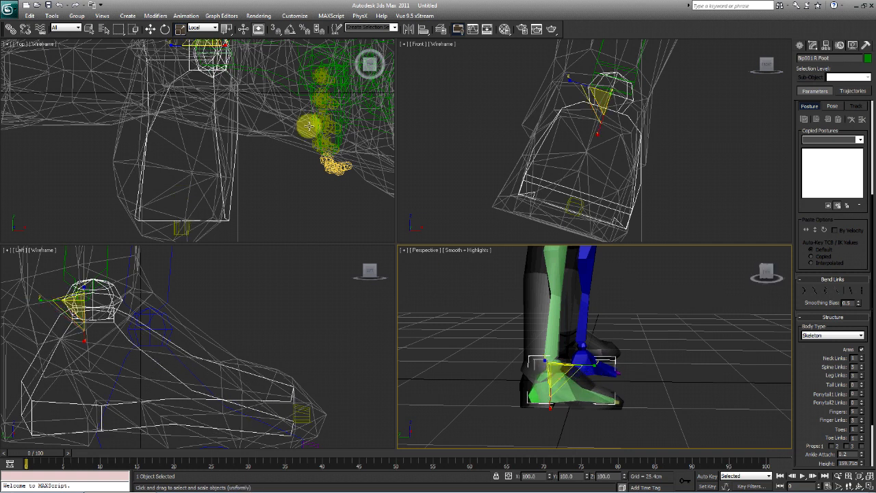
{"action": "key", "text": "w"}
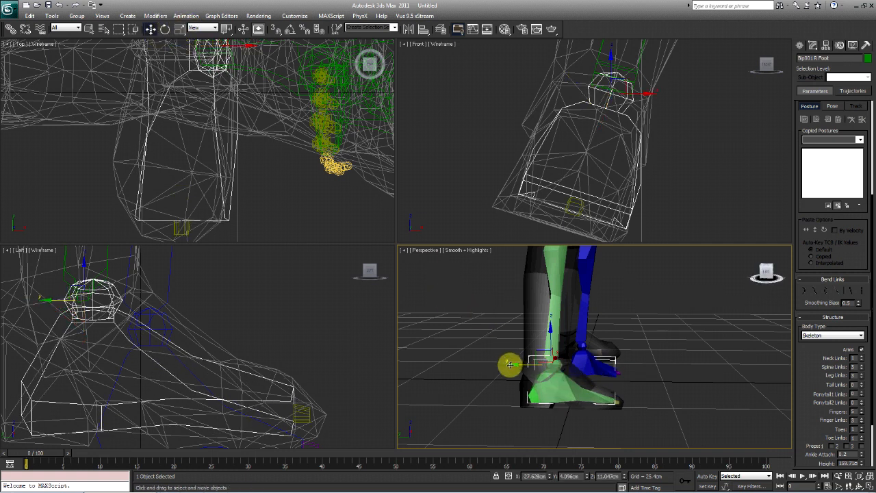
{"action": "left_click_drag", "start_coordinate": [516, 364], "coordinate": [512, 364]}
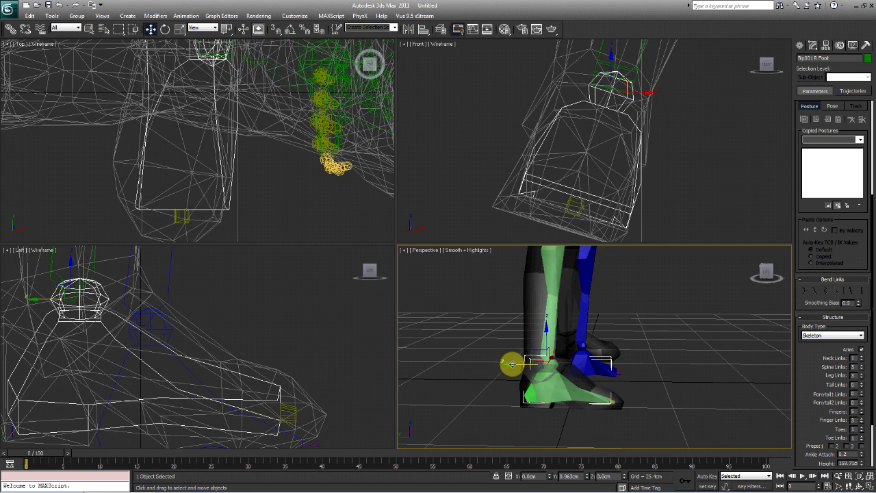
- Select the biped's right calf and widen it by scaling along its local Z axis to fill the character's lower leg
{"action": "middle_click_drag", "start_coordinate": [518, 381], "coordinate": [436, 368], "text": "alt"}
{"action": "middle_click_drag", "start_coordinate": [610, 361], "coordinate": [575, 333], "text": "alt"}
{"action": "left_click", "coordinate": [579, 345]}
{"action": "right_click", "coordinate": [581, 348]}
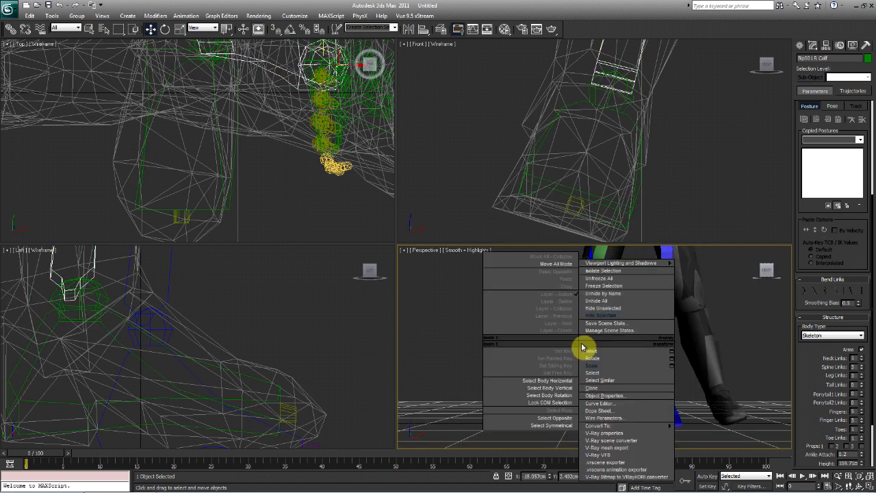
{"action": "left_click", "coordinate": [596, 368]}
{"action": "left_click_drag", "start_coordinate": [576, 328], "coordinate": [645, 319]}
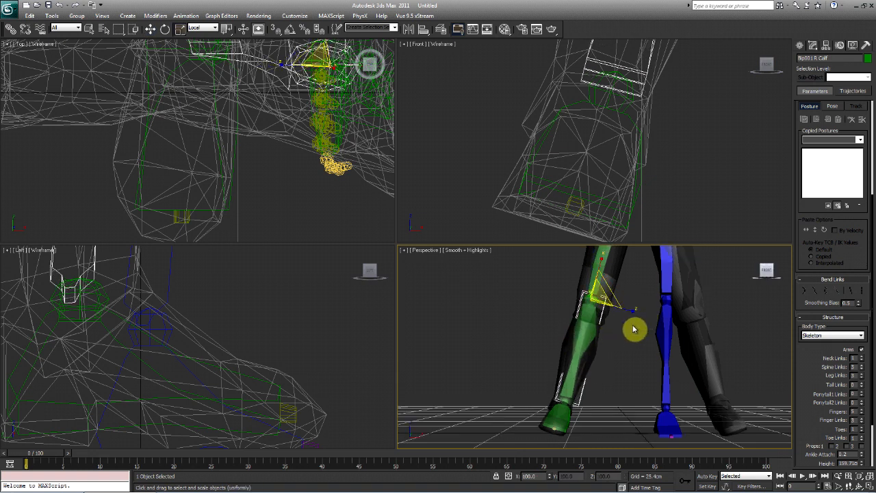
- Deepen the right calf from front to back by scaling it to about 161% along local Y
{"action": "key", "text": "r"}
{"action": "key", "text": "z"}
{"action": "middle_click_drag", "start_coordinate": [526, 352], "coordinate": [606, 361], "text": "alt"}
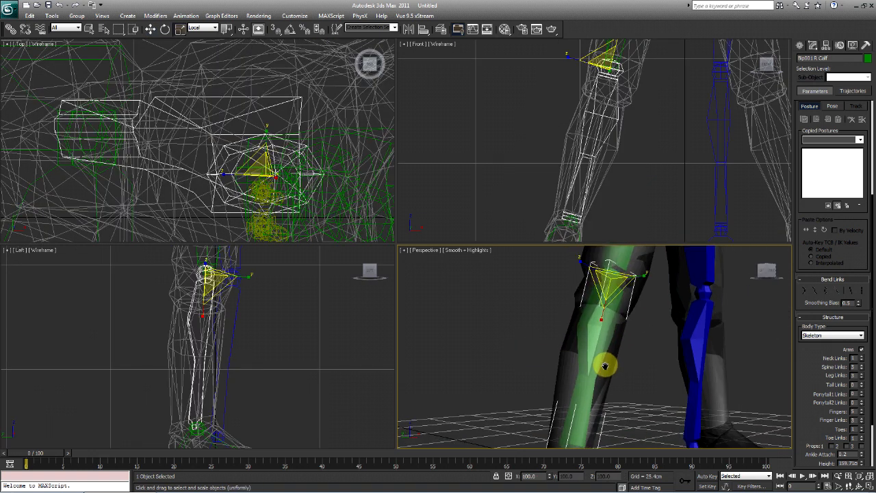
{"action": "left_click_drag", "start_coordinate": [639, 278], "coordinate": [657, 280]}
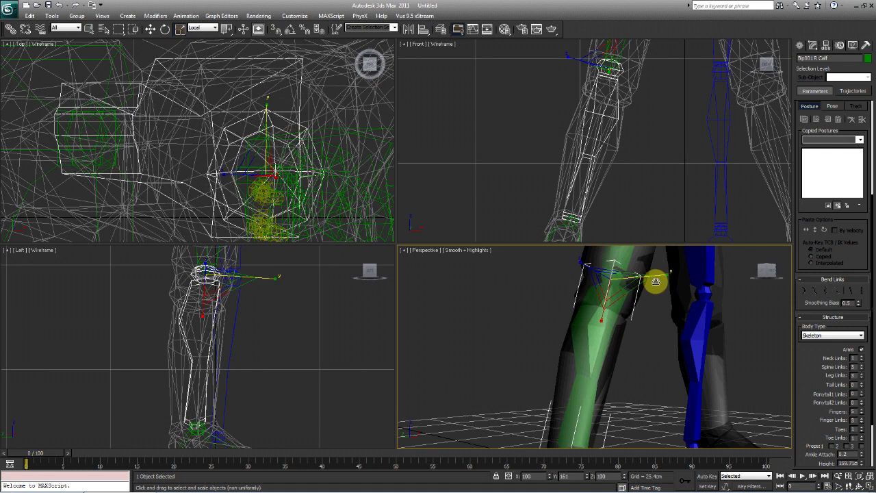
{"action": "key", "text": "ctrl+e"}
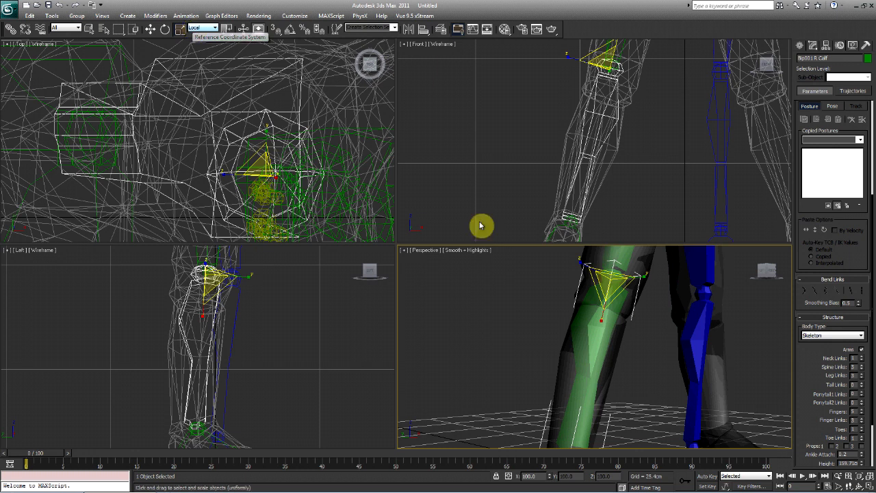
- Select the biped's right thigh and scale it along local Z and local Y to fill the character's upper leg
{"action": "middle_click_drag", "start_coordinate": [579, 354], "coordinate": [593, 463], "text": "alt"}
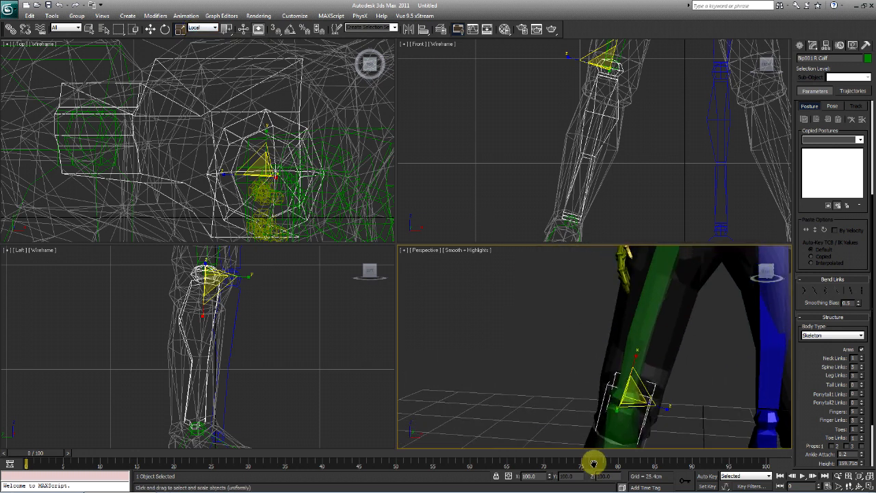
{"action": "left_click", "coordinate": [637, 333]}
{"action": "middle_click_drag", "start_coordinate": [637, 332], "coordinate": [625, 396]}
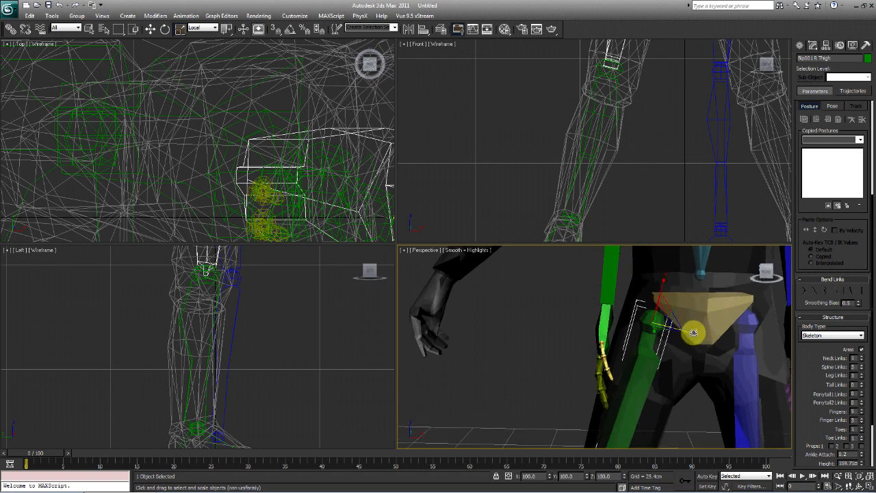
{"action": "left_click_drag", "start_coordinate": [694, 333], "coordinate": [712, 336]}
{"action": "middle_click_drag", "start_coordinate": [619, 429], "coordinate": [698, 369]}
{"action": "left_click_drag", "start_coordinate": [628, 294], "coordinate": [711, 276]}
{"action": "middle_click_drag", "start_coordinate": [707, 308], "coordinate": [637, 351], "text": "alt"}
- Select the biped's right toe and widen it along local Z to match the width of the foot
{"action": "scroll", "coordinate": [616, 377], "scroll_direction": "down", "scroll_amount": 5}
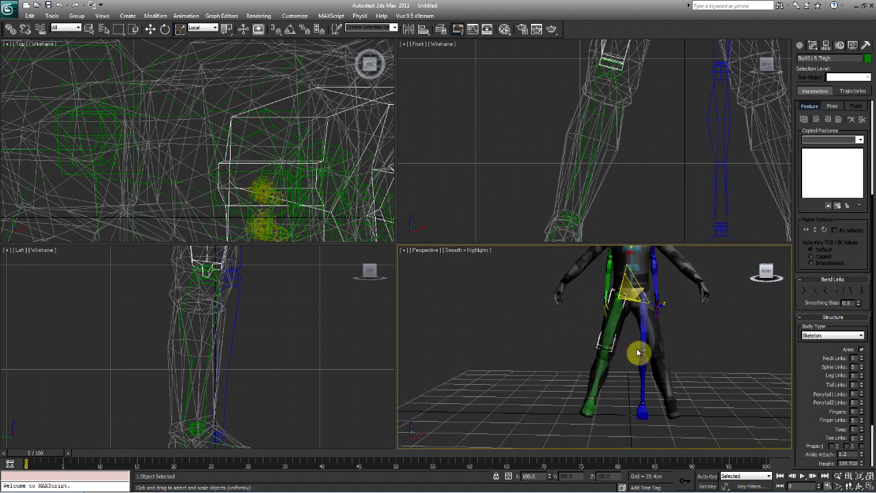
{"action": "scroll", "coordinate": [603, 401], "scroll_direction": "up", "scroll_amount": 6}
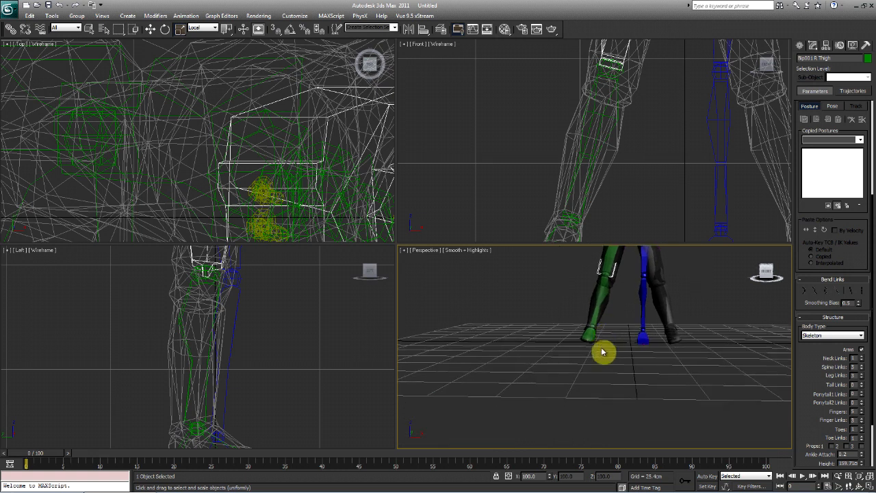
{"action": "left_click", "coordinate": [567, 318]}
{"action": "key", "text": "z"}
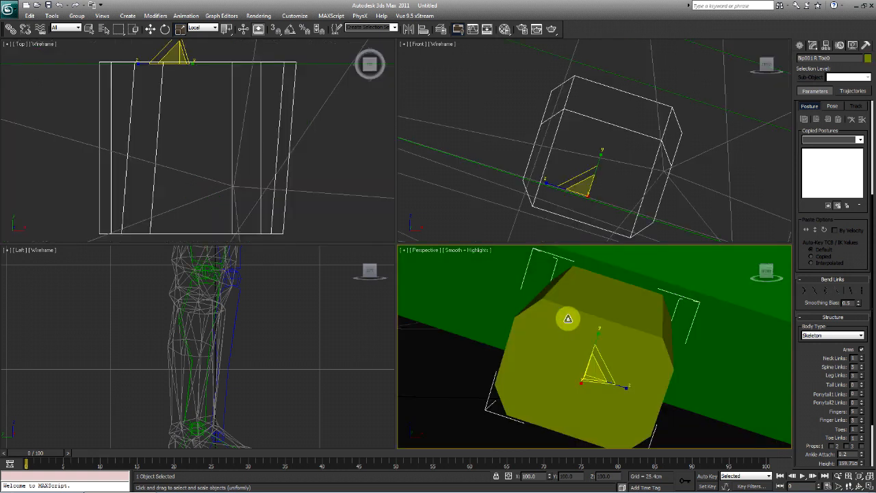
{"action": "scroll", "coordinate": [598, 375], "scroll_direction": "down", "scroll_amount": 5}
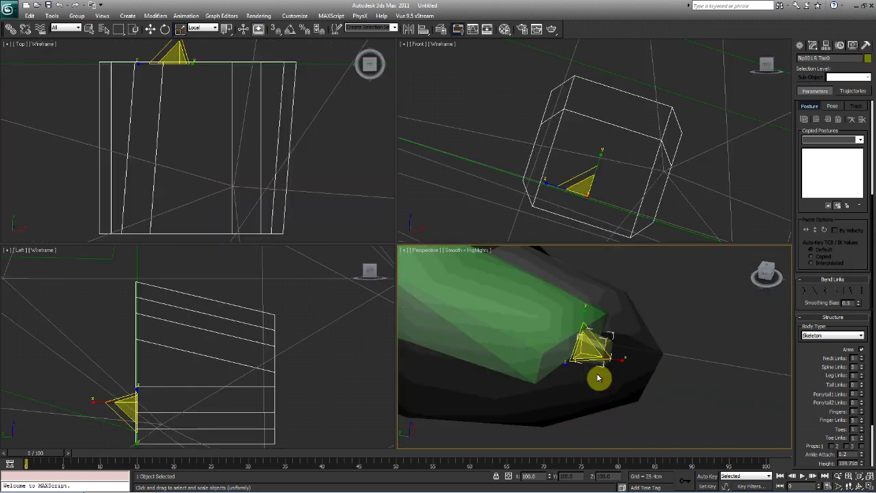
{"action": "mouse_move", "coordinate": [605, 378]}
{"action": "middle_mouse_down", "text": "alt"}
{"action": "mouse_move", "coordinate": [586, 385]}
{"action": "mouse_move", "coordinate": [610, 392]}
{"action": "middle_mouse_up", "text": "alt"}
{"action": "left_click_drag", "start_coordinate": [594, 345], "coordinate": [589, 313]}
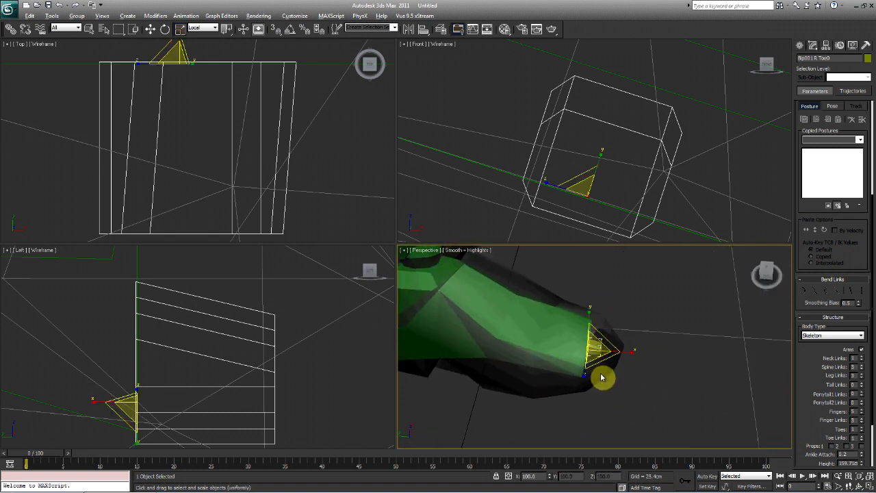
{"action": "middle_click_drag", "start_coordinate": [602, 376], "coordinate": [543, 391], "text": "alt"}
{"action": "mouse_move", "coordinate": [551, 349]}
{"action": "left_mouse_down"}
{"action": "mouse_move", "coordinate": [435, 367]}
{"action": "mouse_move", "coordinate": [545, 364]}
{"action": "left_mouse_up"}
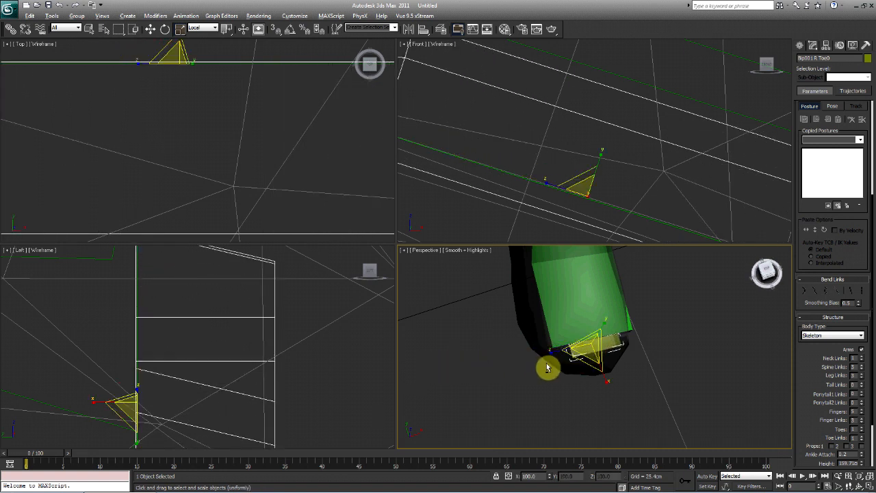
- Scale the right toe longer and taller in Local coordinates to fill the tip of the character's shoe
{"action": "middle_click_drag", "start_coordinate": [545, 363], "coordinate": [608, 348], "text": "alt"}
{"action": "left_click_drag", "start_coordinate": [631, 350], "coordinate": [651, 395]}
{"action": "middle_click_drag", "start_coordinate": [651, 394], "coordinate": [650, 358], "text": "alt"}
{"action": "left_click_drag", "start_coordinate": [619, 373], "coordinate": [614, 398]}
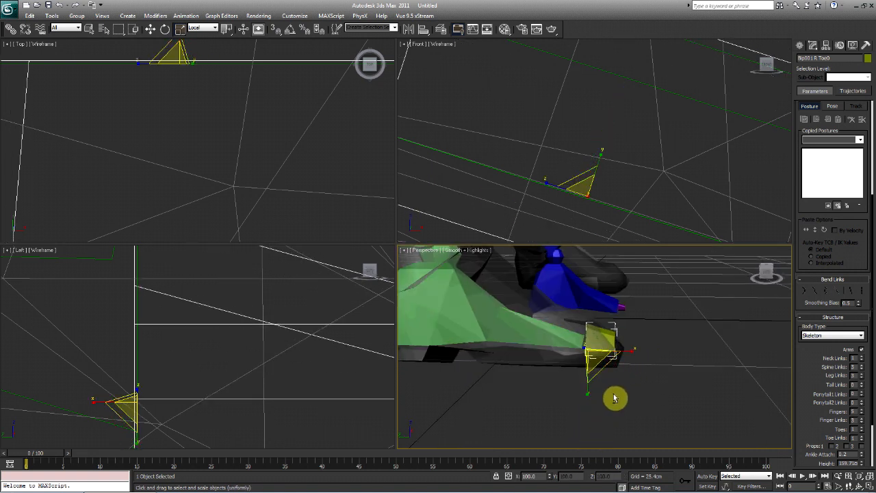
{"action": "middle_click_drag", "start_coordinate": [614, 398], "coordinate": [602, 365], "text": "alt"}
{"action": "left_click_drag", "start_coordinate": [603, 366], "coordinate": [655, 381]}
{"action": "middle_click_drag", "start_coordinate": [655, 382], "coordinate": [629, 398], "text": "alt"}
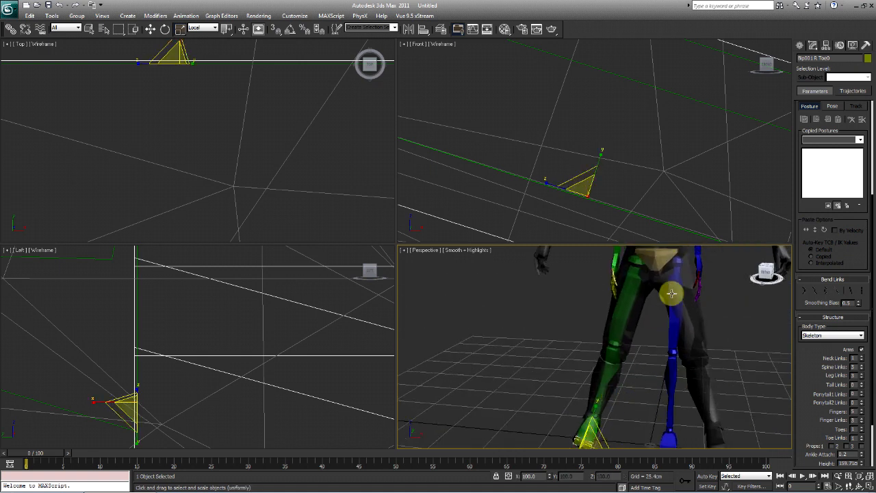
- Select the biped's entire right leg from thigh to toe and create a new Copy/Paste collection
{"action": "left_click", "coordinate": [150, 29]}
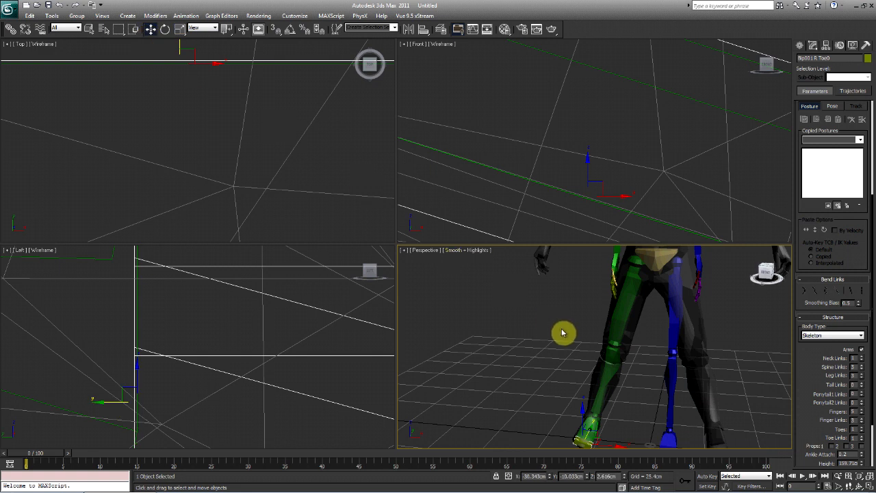
{"action": "double_click", "coordinate": [624, 299]}
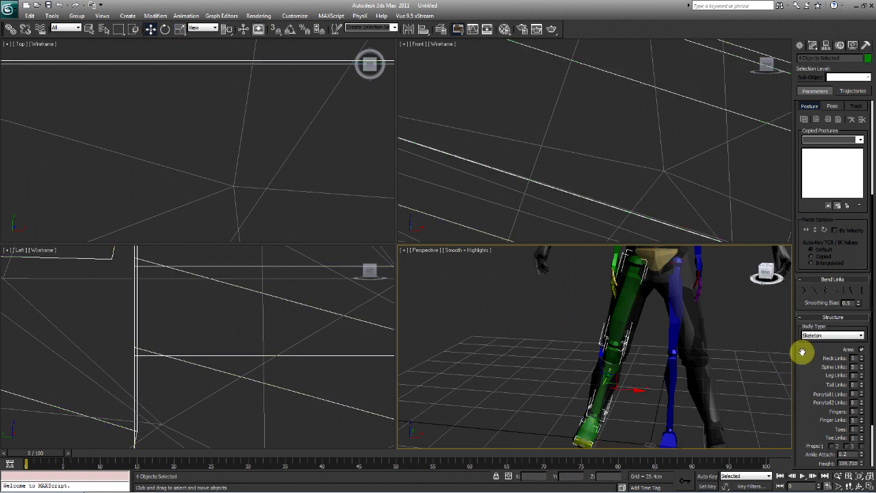
{"action": "scroll", "coordinate": [808, 301], "scroll_direction": "down", "scroll_amount": 2}
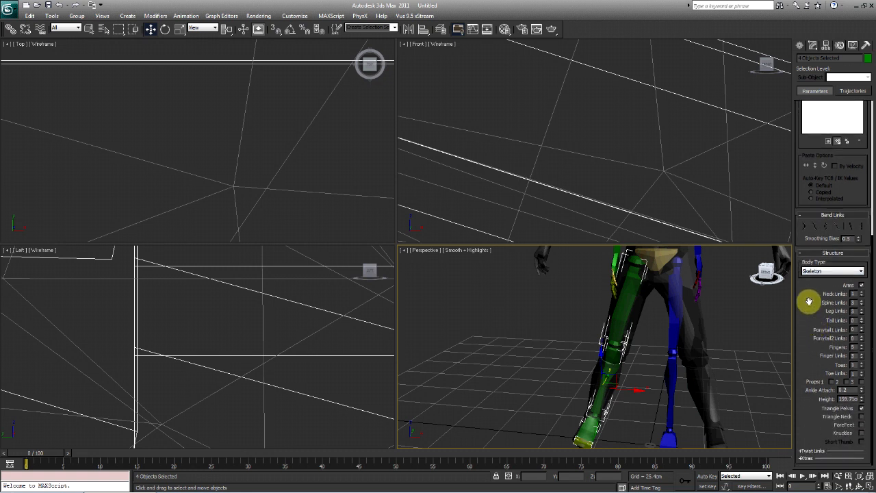
{"action": "scroll", "coordinate": [810, 362], "scroll_direction": "up", "scroll_amount": 6}
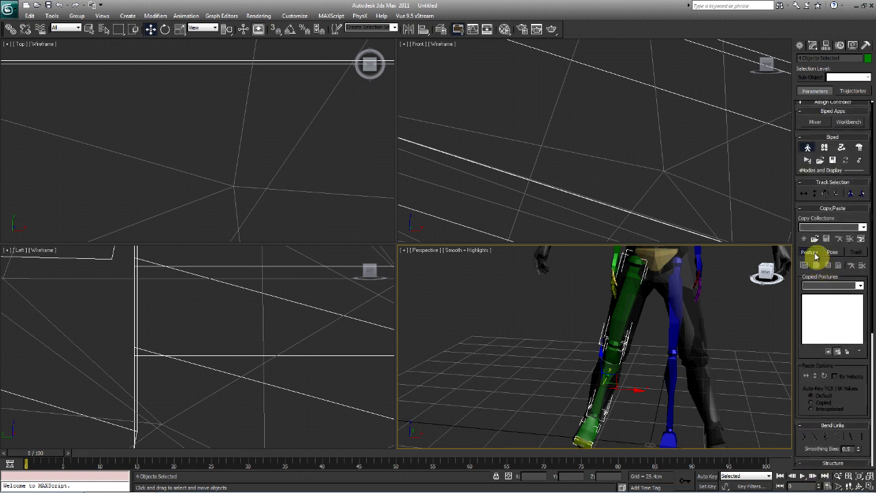
{"action": "left_click", "coordinate": [815, 209]}
{"action": "left_click", "coordinate": [816, 209]}
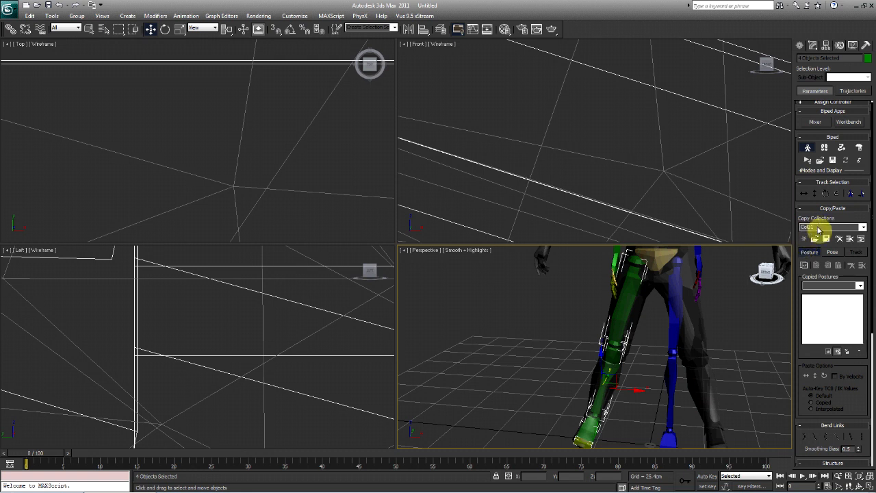
- Copy the right leg's posture and paste it opposite onto the left leg
{"action": "left_click", "coordinate": [805, 266]}
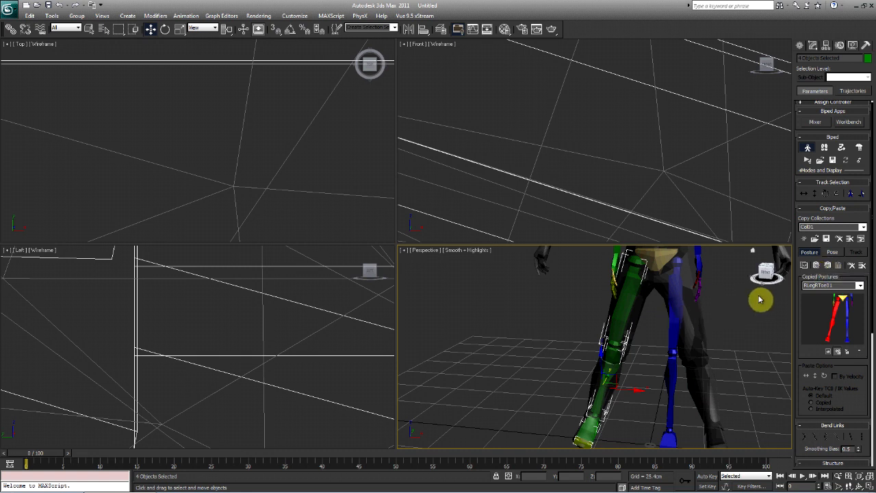
{"action": "left_click", "coordinate": [828, 267]}
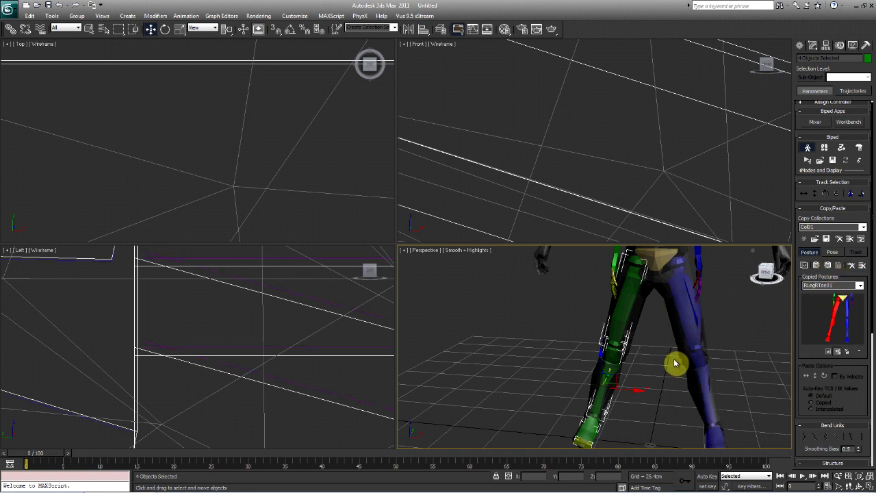
{"action": "middle_click_drag", "start_coordinate": [674, 362], "coordinate": [626, 378]}
{"action": "scroll", "coordinate": [671, 318], "scroll_direction": "up", "scroll_amount": 2}
{"action": "middle_click_drag", "start_coordinate": [555, 275], "coordinate": [634, 367]}
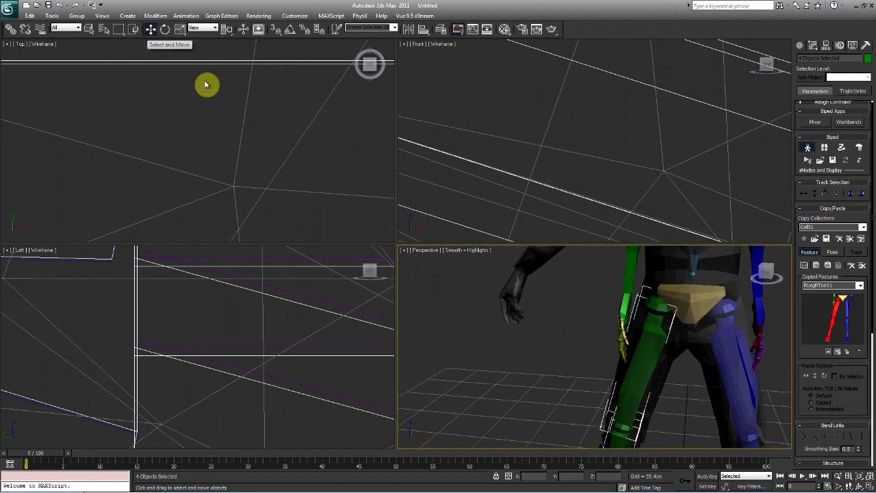
{"action": "middle_click_drag", "start_coordinate": [717, 413], "coordinate": [698, 338]}
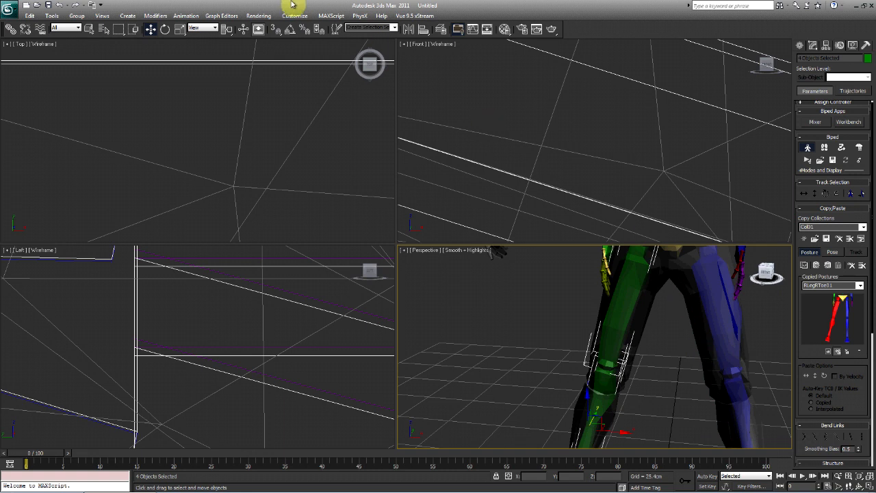
{"action": "scroll", "coordinate": [678, 279], "scroll_direction": "down", "scroll_amount": 3}
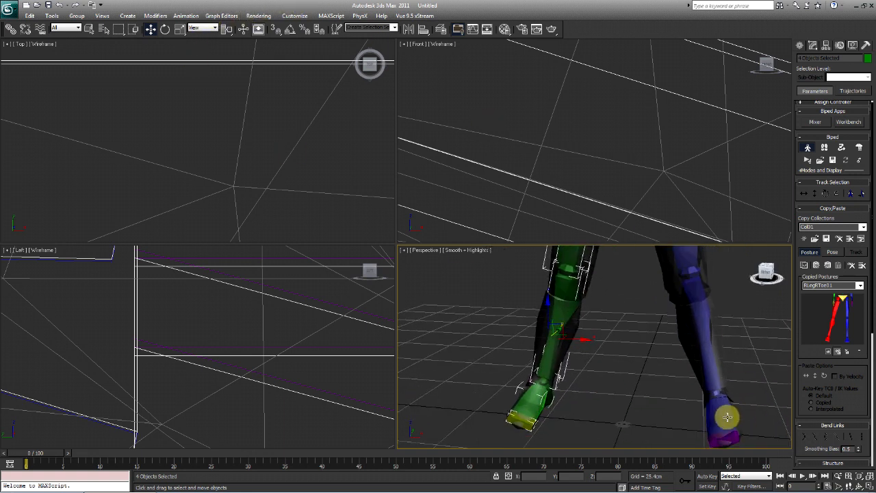
{"action": "left_click", "coordinate": [727, 414]}
{"action": "scroll", "coordinate": [707, 373], "scroll_direction": "up", "scroll_amount": 2}
{"action": "scroll", "coordinate": [707, 373], "scroll_direction": "down", "scroll_amount": 1}
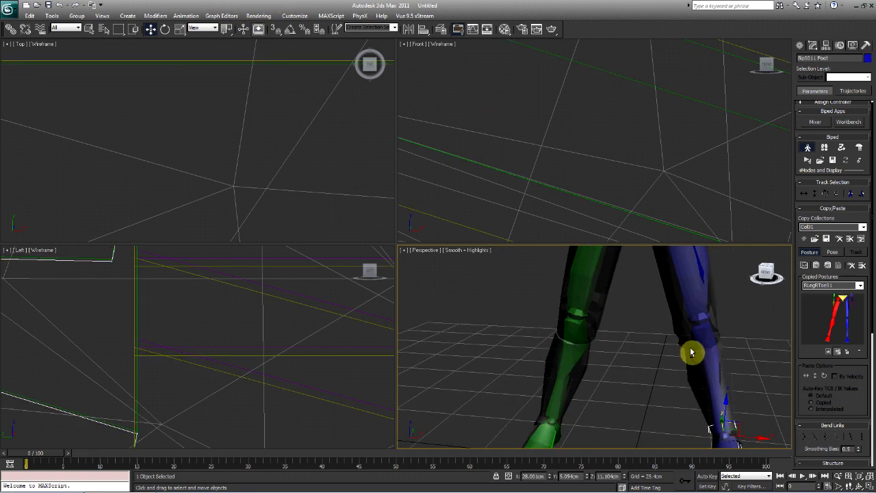
- Select the biped's lowest spine link and widen it along local Z to fill the character's waist
{"action": "middle_click_drag", "start_coordinate": [690, 352], "coordinate": [631, 445], "text": "alt"}
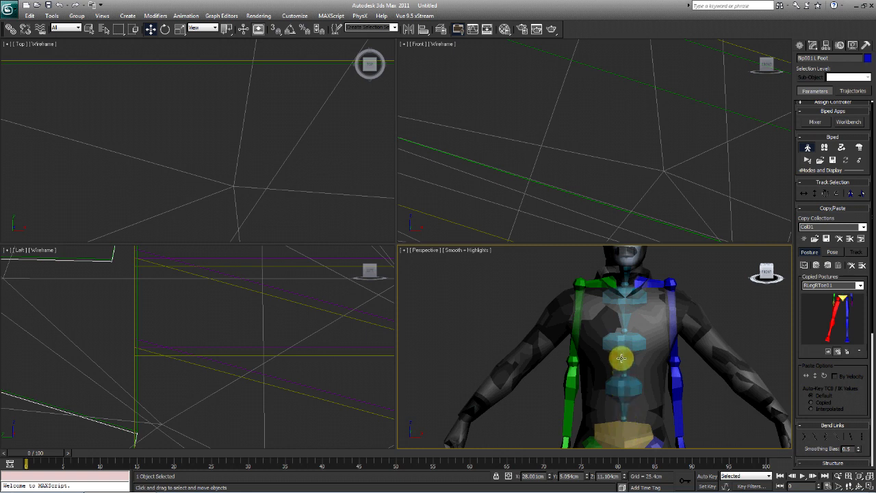
{"action": "right_click", "coordinate": [623, 354]}
{"action": "left_click", "coordinate": [639, 379]}
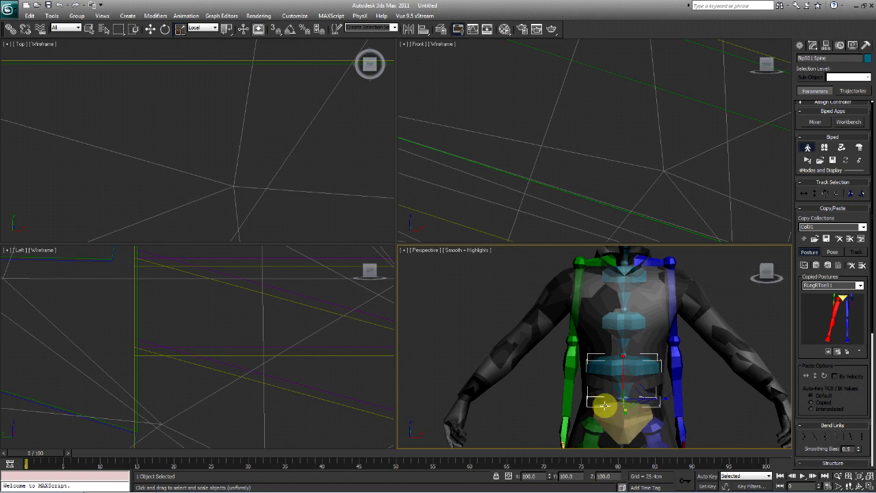
{"action": "middle_click_drag", "start_coordinate": [584, 406], "coordinate": [614, 356], "text": "alt"}
{"action": "scroll", "coordinate": [609, 360], "scroll_direction": "down", "scroll_amount": 4}
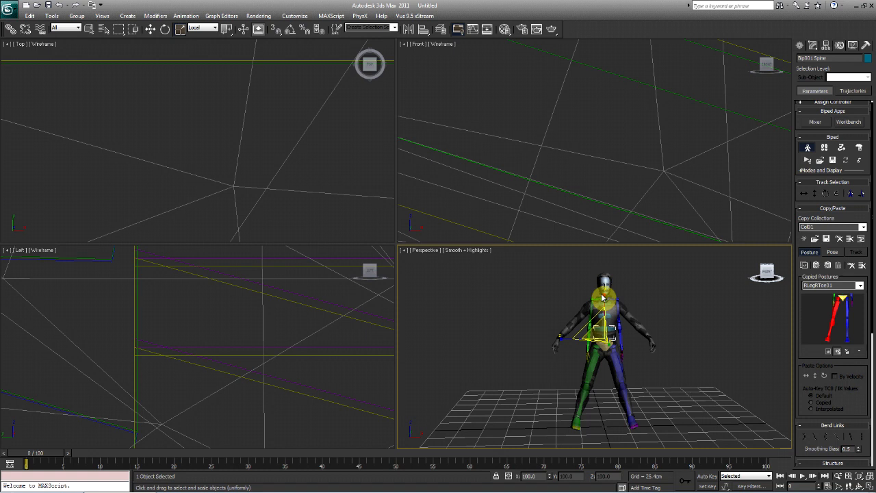
{"action": "scroll", "coordinate": [637, 340], "scroll_direction": "up", "scroll_amount": 5}
{"action": "middle_click_drag", "start_coordinate": [611, 335], "coordinate": [559, 362]}
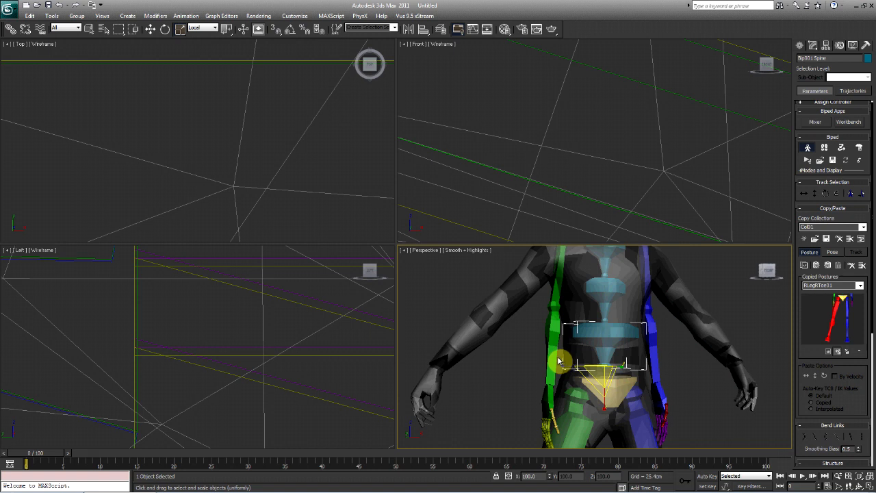
- Select the biped's middle spine link and widen it non-uniformly to about 184% along local Z to fill the torso
{"action": "key", "text": "r"}
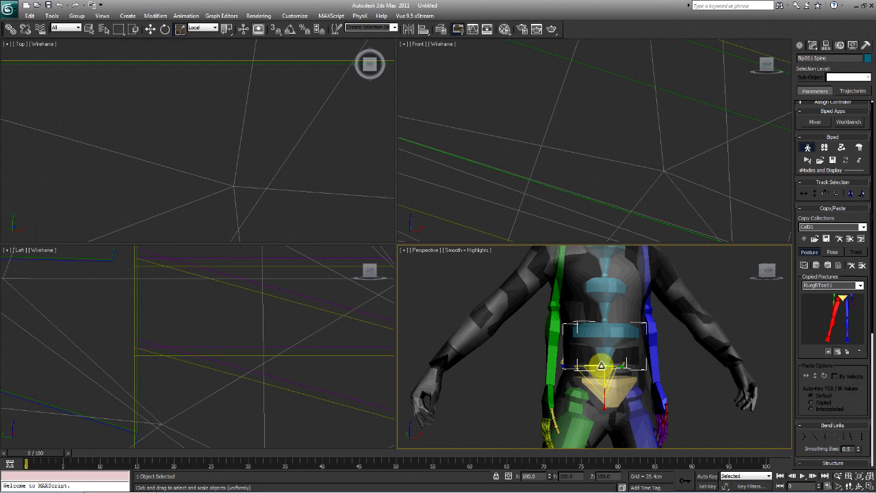
{"action": "key", "text": "r"}
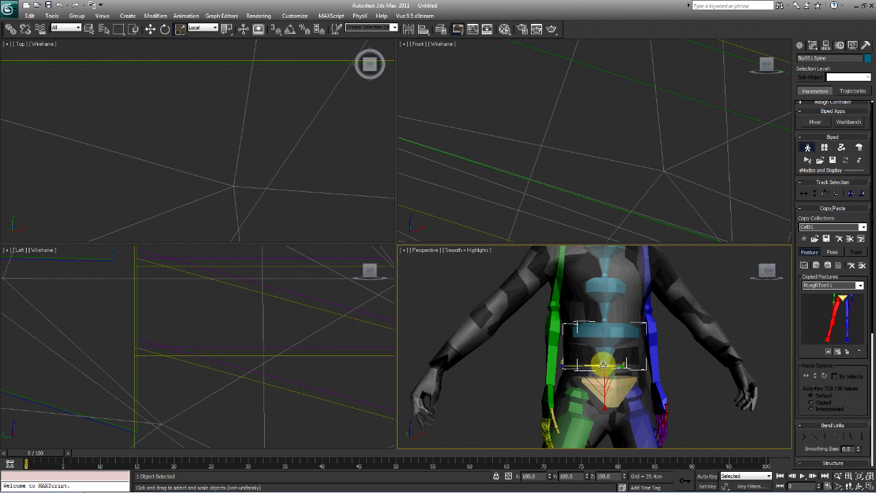
{"action": "key", "text": "r"}
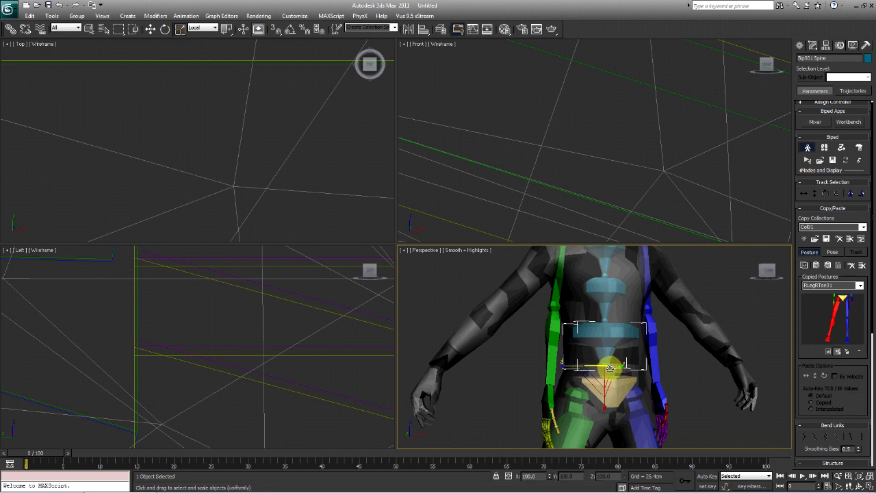
{"action": "mouse_move", "coordinate": [603, 363]}
{"action": "middle_mouse_down", "text": "alt"}
{"action": "mouse_move", "coordinate": [616, 380]}
{"action": "mouse_move", "coordinate": [629, 367]}
{"action": "mouse_move", "coordinate": [596, 371]}
{"action": "mouse_move", "coordinate": [563, 340]}
{"action": "mouse_move", "coordinate": [609, 358]}
{"action": "middle_mouse_up", "text": "alt"}
{"action": "key", "text": "r"}
{"action": "left_click", "coordinate": [592, 330]}
{"action": "key", "text": "r"}
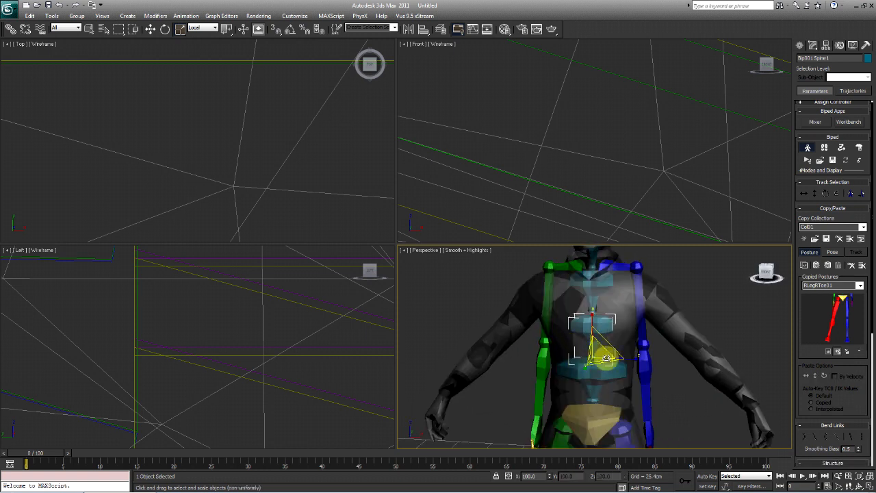
{"action": "left_click_drag", "start_coordinate": [637, 357], "coordinate": [664, 361]}
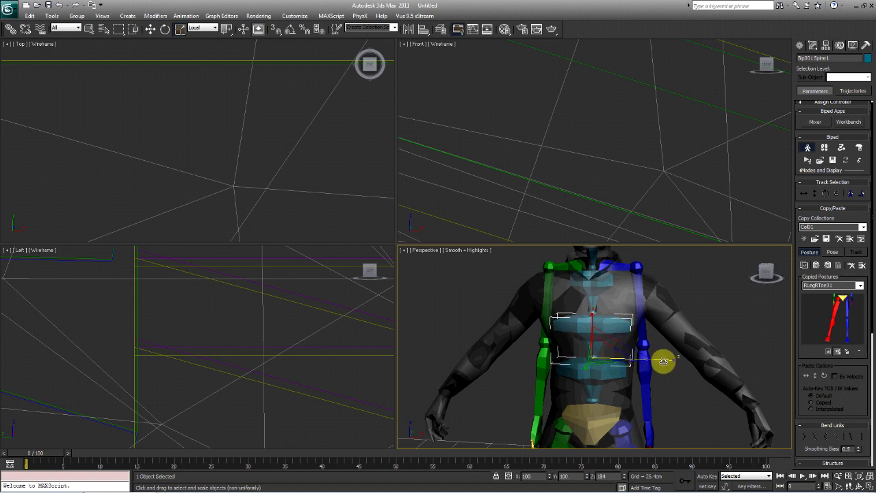
{"action": "middle_click_drag", "start_coordinate": [610, 355], "coordinate": [683, 352], "text": "alt"}
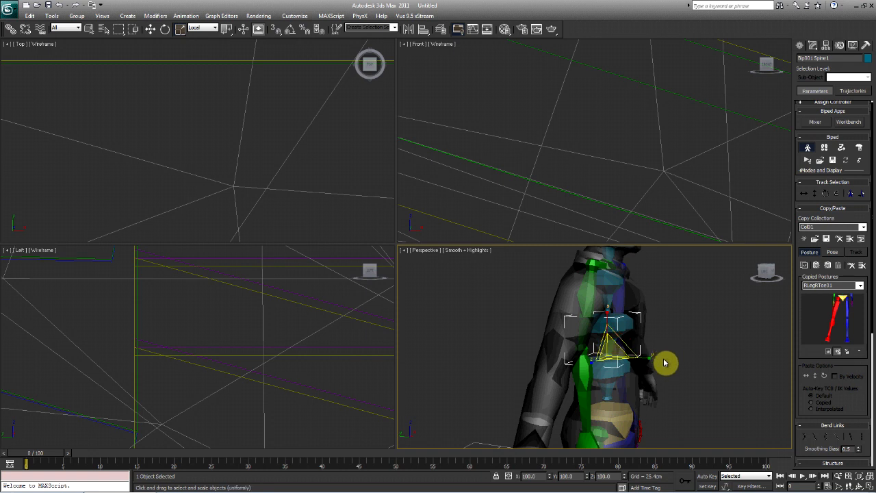
- Select the uppermost spine link and scale it wider along local Z and deeper along local Y to fill the chest
{"action": "middle_click_drag", "start_coordinate": [664, 363], "coordinate": [544, 384], "text": "alt"}
{"action": "left_click", "coordinate": [597, 347]}
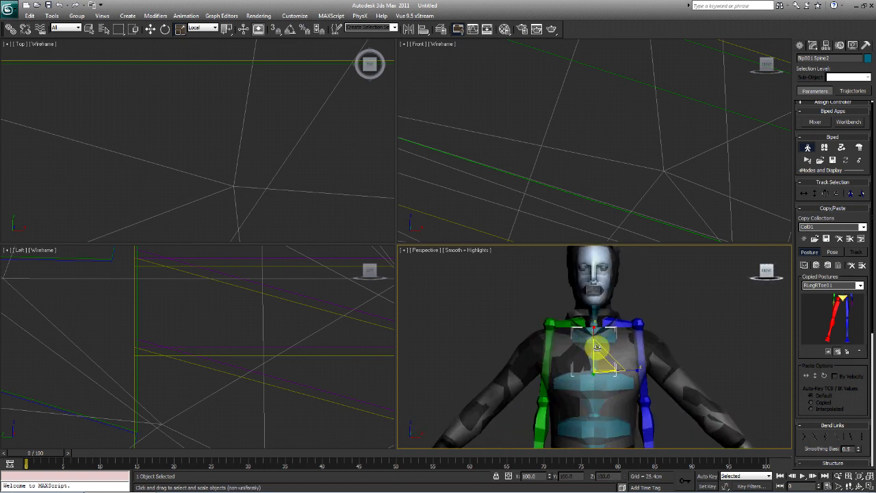
{"action": "left_click_drag", "start_coordinate": [635, 369], "coordinate": [656, 372]}
{"action": "middle_click_drag", "start_coordinate": [533, 390], "coordinate": [563, 390], "text": "alt"}
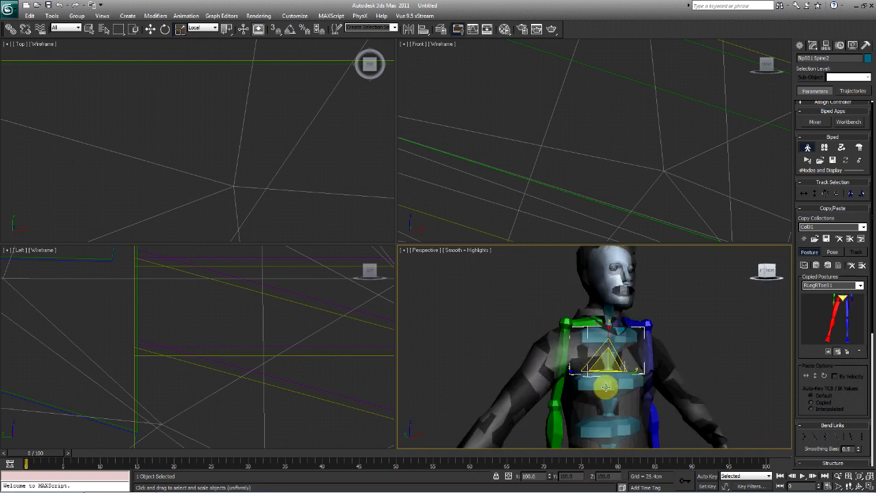
{"action": "middle_click_drag", "start_coordinate": [638, 380], "coordinate": [656, 380], "text": "alt"}
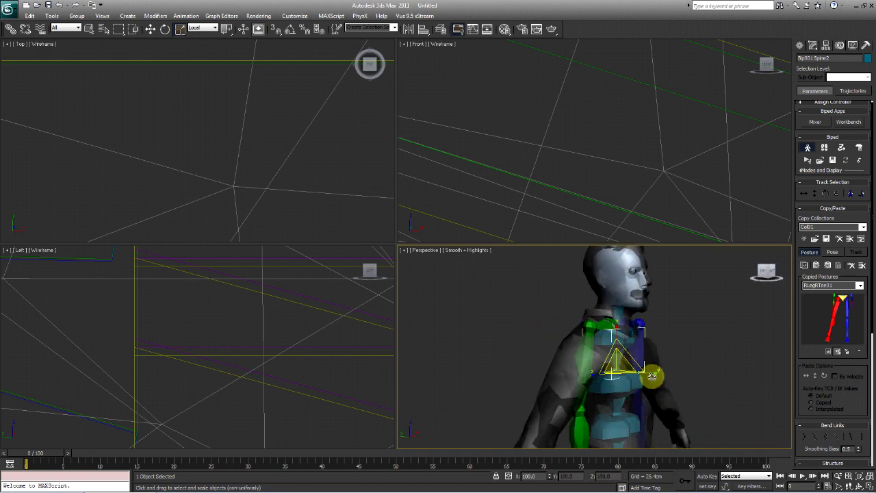
{"action": "mouse_move", "coordinate": [651, 374]}
{"action": "left_mouse_down"}
{"action": "mouse_move", "coordinate": [672, 376]}
{"action": "mouse_move", "coordinate": [664, 373]}
{"action": "left_mouse_up"}
{"action": "middle_click_drag", "start_coordinate": [665, 373], "coordinate": [579, 373], "text": "alt"}
- Move the biped's right clavicle outward toward the shoulder and lower it by about 2.6 cm
{"action": "left_click", "coordinate": [150, 28]}
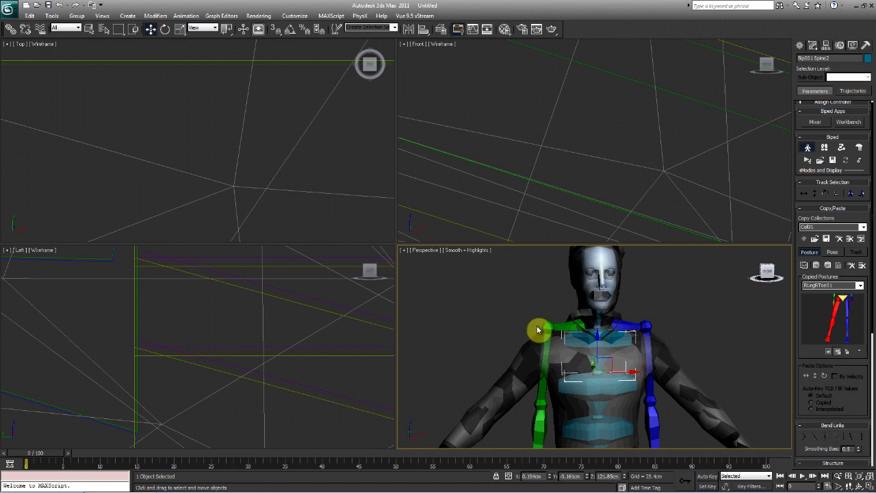
{"action": "left_click", "coordinate": [558, 326]}
{"action": "middle_click_drag", "start_coordinate": [565, 333], "coordinate": [598, 324], "text": "alt"}
{"action": "left_click_drag", "start_coordinate": [596, 326], "coordinate": [601, 328]}
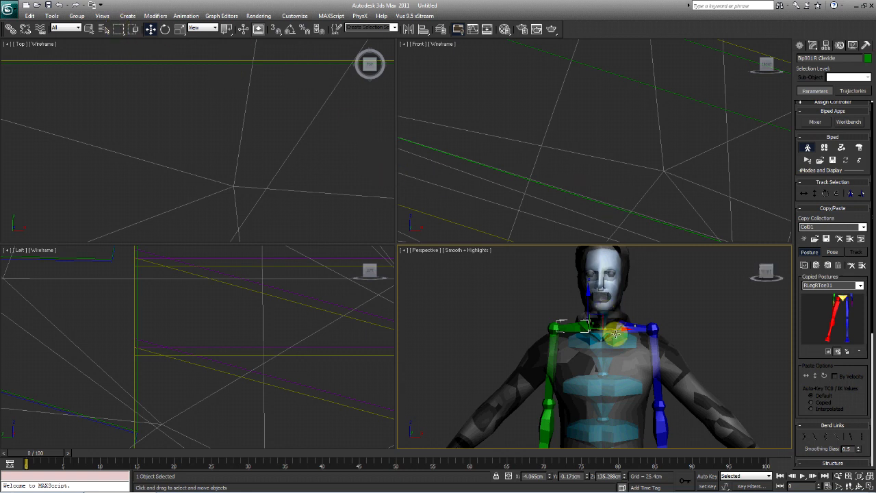
{"action": "left_click_drag", "start_coordinate": [619, 329], "coordinate": [575, 304]}
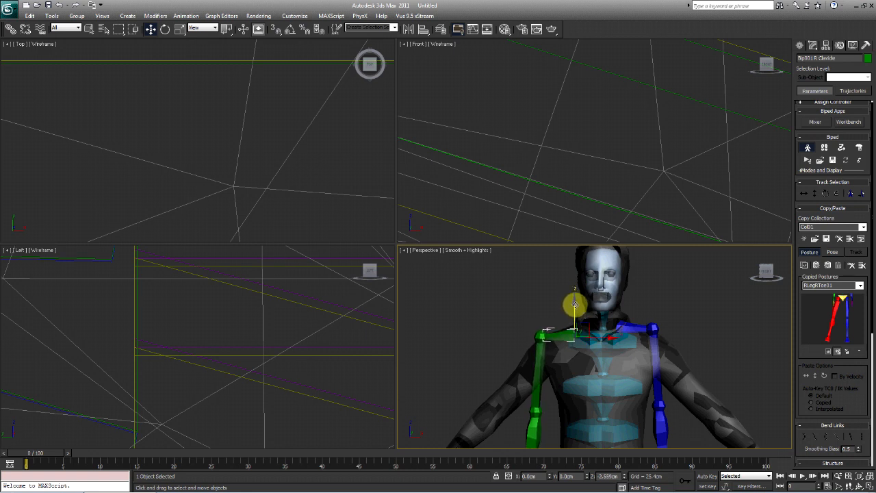
- Switch to Local coordinates and rotate the biped's right clavicle about -19.5° around local Y to follow the shoulder slope
{"action": "left_click", "coordinate": [165, 28]}
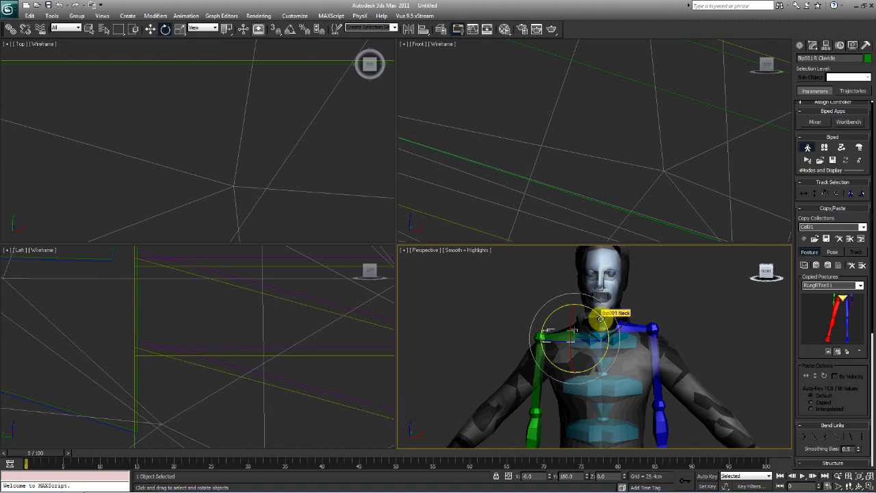
{"action": "left_click", "coordinate": [203, 28]}
{"action": "left_click", "coordinate": [205, 64]}
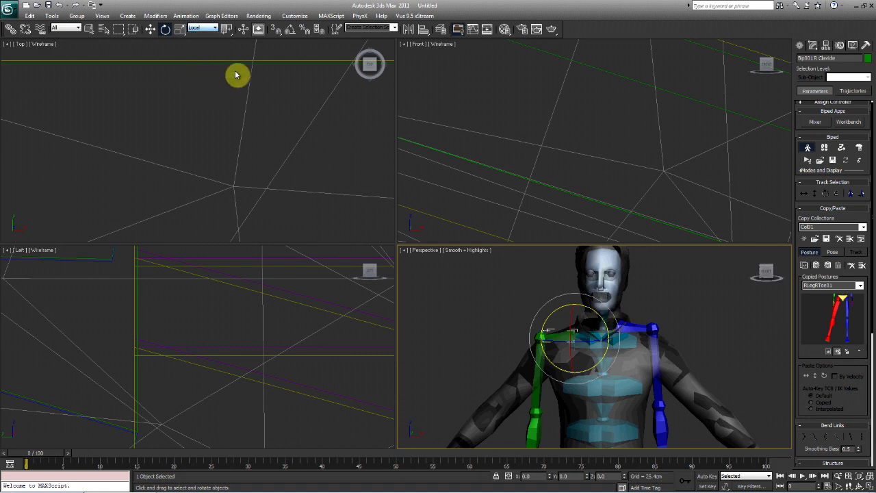
{"action": "left_click_drag", "start_coordinate": [610, 321], "coordinate": [601, 301]}
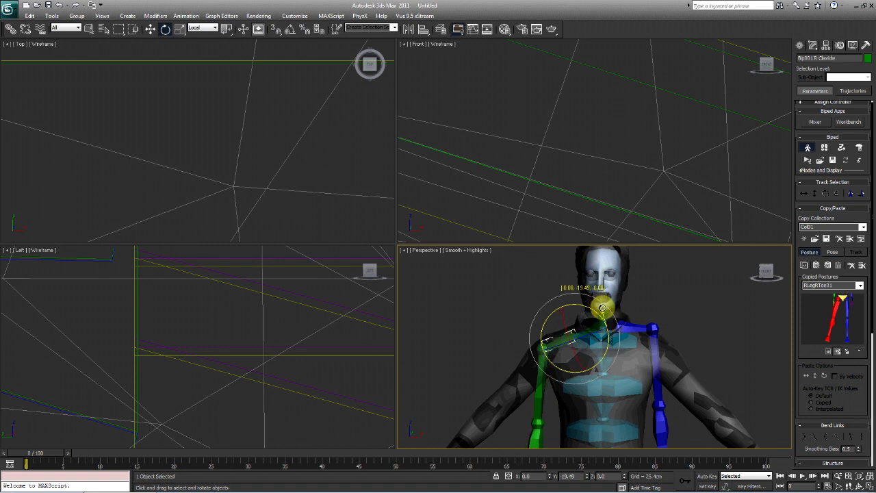
- Select the biped's right upper arm and rotate it about 36° around local Y to follow the character's outstretched arm
{"action": "middle_click_drag", "start_coordinate": [536, 415], "coordinate": [568, 365]}
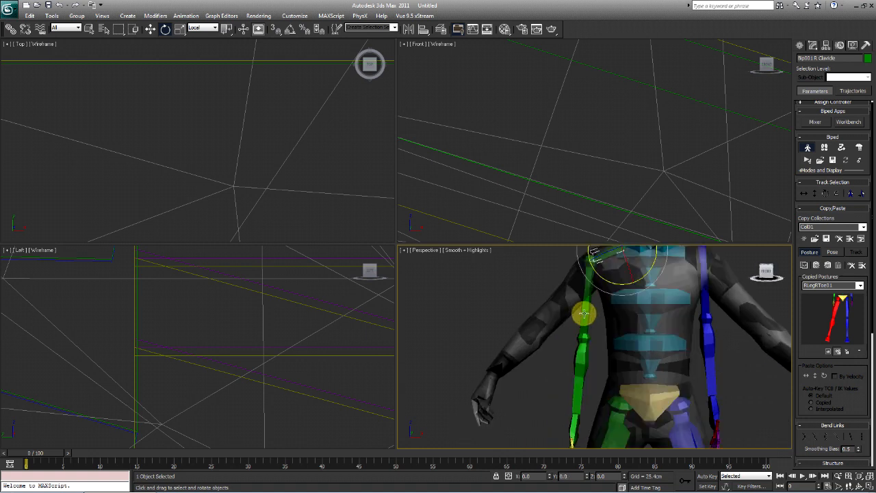
{"action": "left_click", "coordinate": [584, 313]}
{"action": "middle_click_drag", "start_coordinate": [591, 324], "coordinate": [600, 349]}
{"action": "left_click_drag", "start_coordinate": [607, 332], "coordinate": [570, 329]}
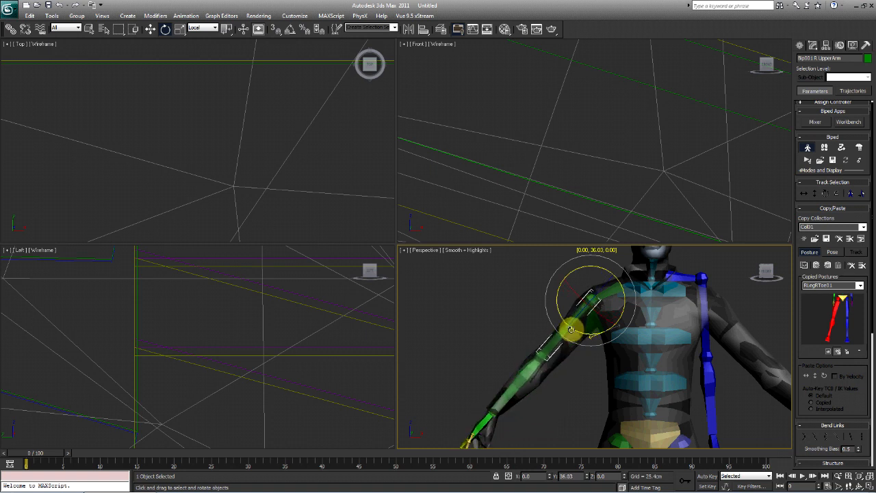
- Reselect the right clavicle and move it upward and slightly outward within the character's shoulder
{"action": "left_click", "coordinate": [606, 299]}
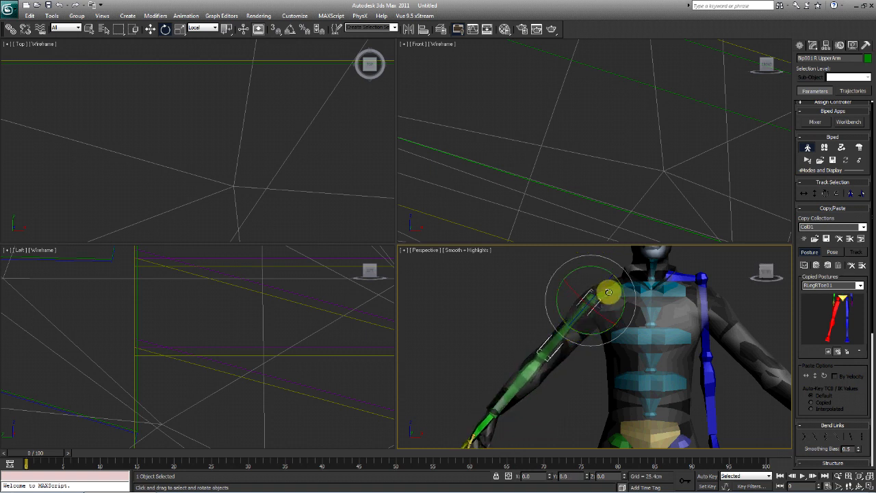
{"action": "middle_click_drag", "start_coordinate": [606, 299], "coordinate": [587, 353]}
{"action": "scroll", "coordinate": [603, 316], "scroll_direction": "up", "scroll_amount": 3}
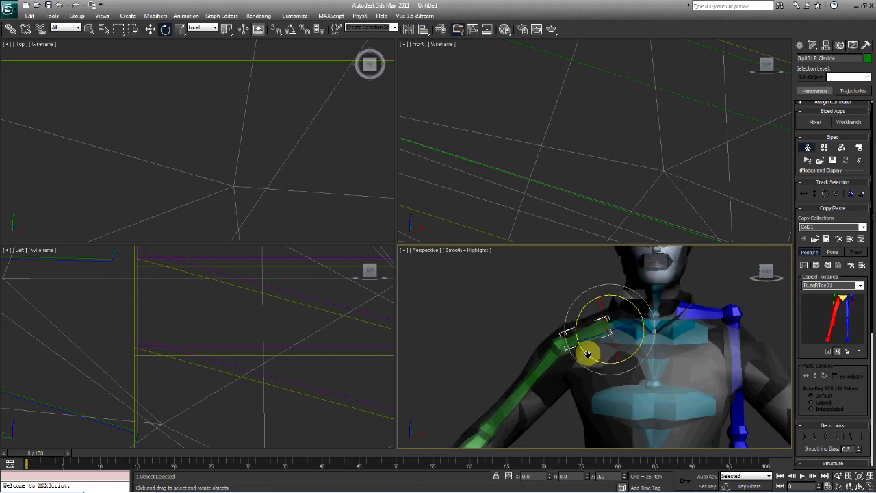
{"action": "left_click", "coordinate": [146, 31]}
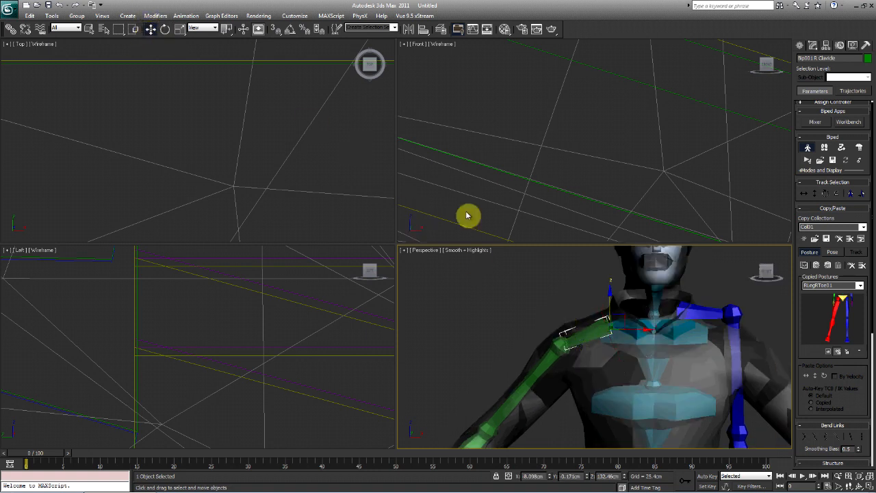
{"action": "left_click_drag", "start_coordinate": [631, 330], "coordinate": [619, 305]}
- Rotate the right clavicle slightly backward, judging from the side, to seat the arm bones inside the character's arm
{"action": "middle_click_drag", "start_coordinate": [581, 360], "coordinate": [551, 370]}
{"action": "scroll", "coordinate": [554, 354], "scroll_direction": "down", "scroll_amount": 2}
{"action": "middle_click_drag", "start_coordinate": [605, 328], "coordinate": [671, 352], "text": "alt"}
{"action": "left_click", "coordinate": [165, 31]}
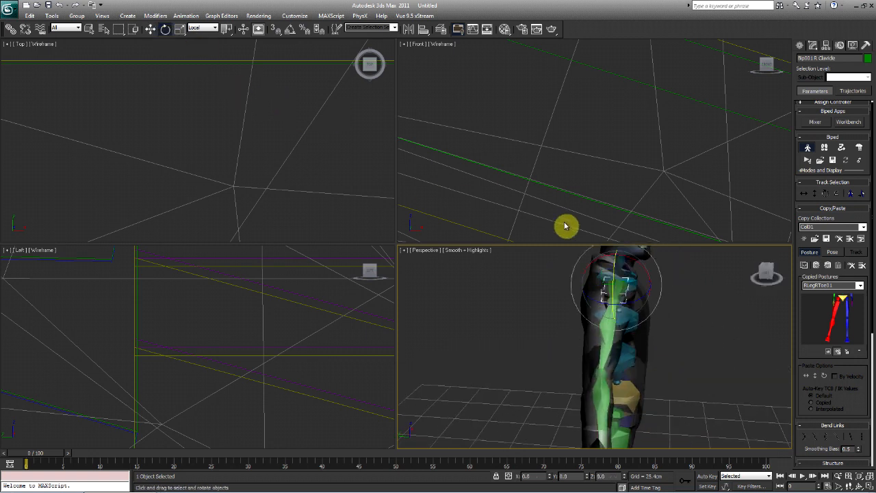
{"action": "left_click_drag", "start_coordinate": [635, 303], "coordinate": [630, 303]}
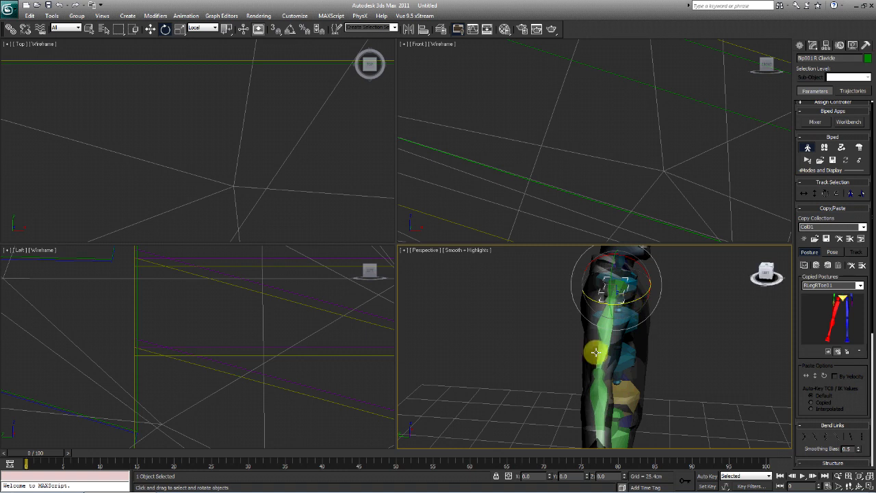
- Select the right upper arm and scale it thicker along local Y and Z to fill the character's upper arm
{"action": "left_click", "coordinate": [597, 352]}
{"action": "left_click", "coordinate": [605, 344]}
{"action": "middle_click_drag", "start_coordinate": [606, 344], "coordinate": [556, 334], "text": "alt"}
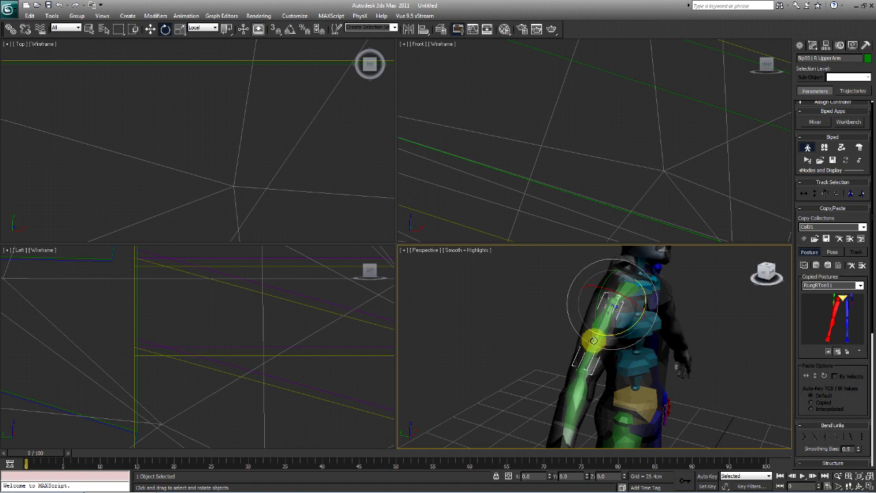
{"action": "right_click", "coordinate": [593, 340]}
{"action": "left_click", "coordinate": [609, 362]}
{"action": "middle_click_drag", "start_coordinate": [610, 362], "coordinate": [613, 352], "text": "alt"}
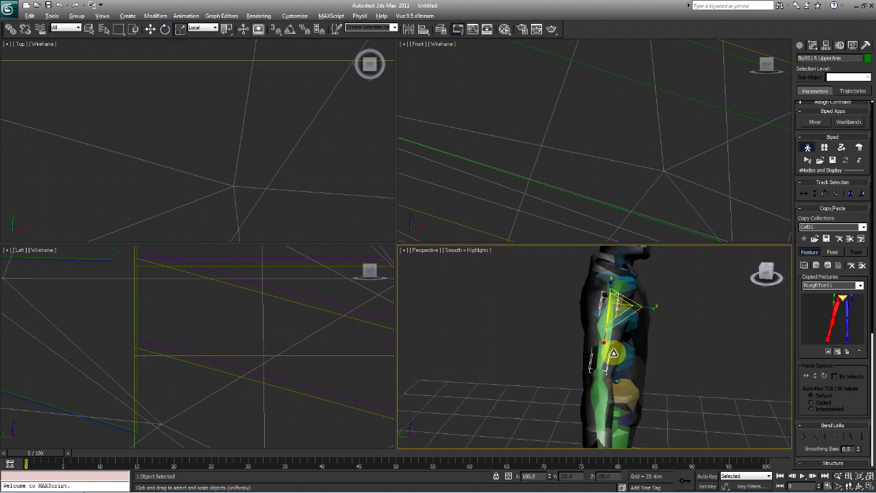
{"action": "left_click_drag", "start_coordinate": [655, 309], "coordinate": [685, 312]}
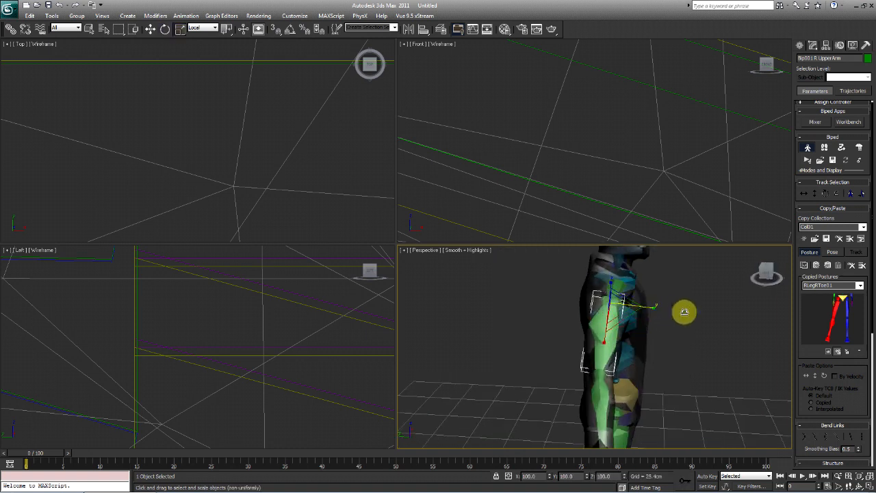
{"action": "middle_click_drag", "start_coordinate": [685, 312], "coordinate": [573, 317], "text": "alt"}
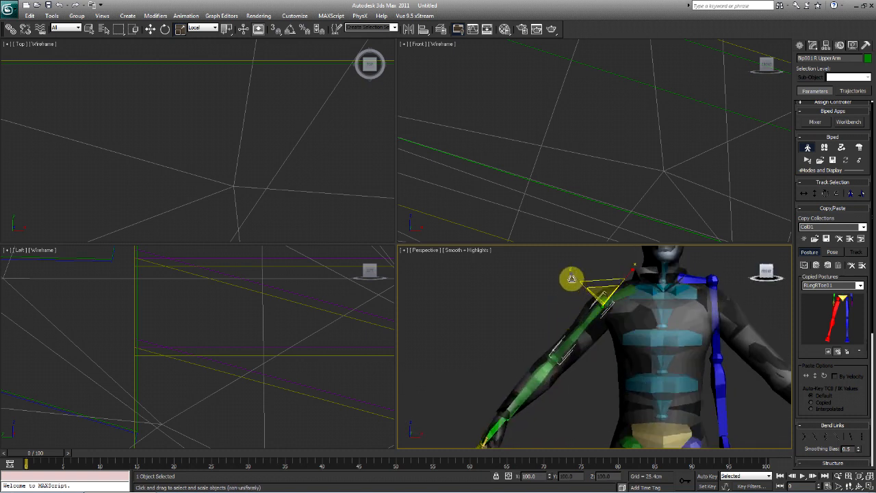
{"action": "left_click_drag", "start_coordinate": [566, 269], "coordinate": [557, 251]}
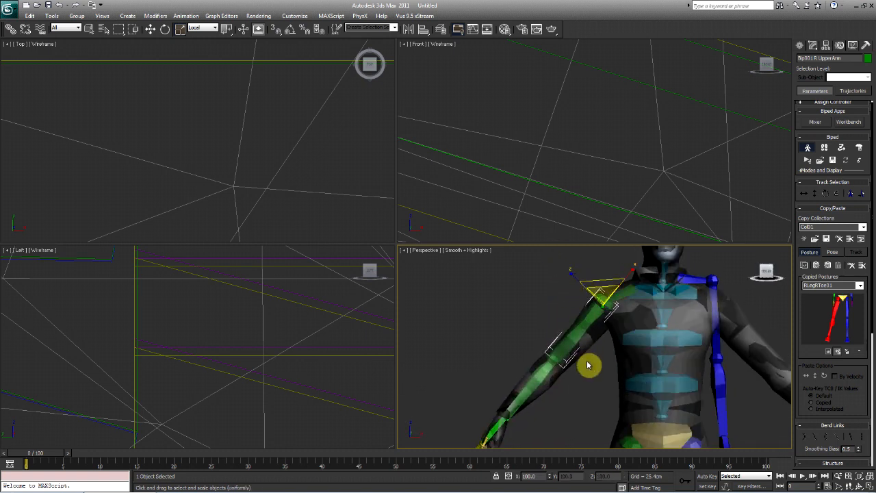
- Select the right forearm and scale it to about 140% along local Z and wider along local Y to fill the mesh
{"action": "middle_click_drag", "start_coordinate": [589, 365], "coordinate": [586, 351]}
{"action": "middle_click_drag", "start_coordinate": [528, 397], "coordinate": [535, 358]}
{"action": "left_click", "coordinate": [531, 341]}
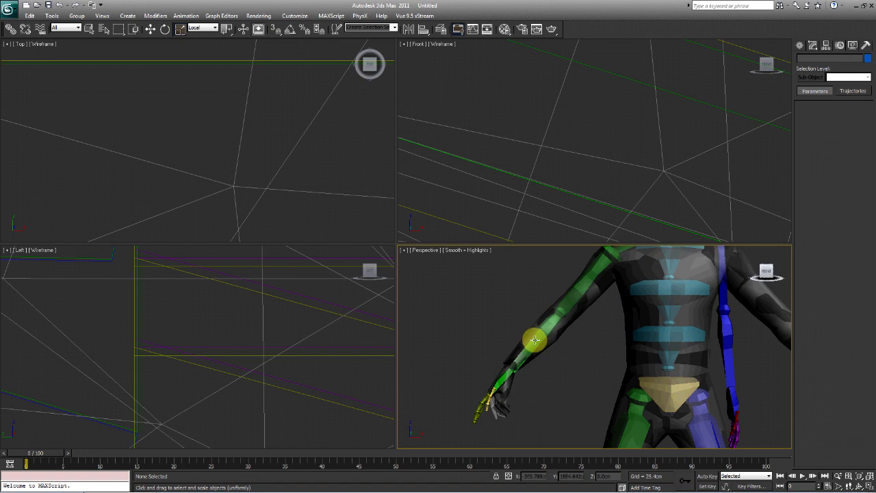
{"action": "left_click", "coordinate": [533, 336]}
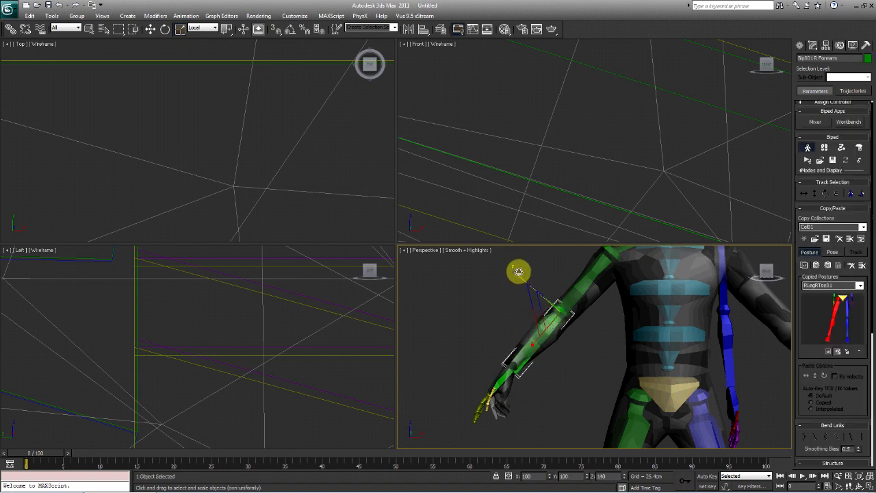
{"action": "middle_click_drag", "start_coordinate": [596, 354], "coordinate": [652, 347], "text": "alt"}
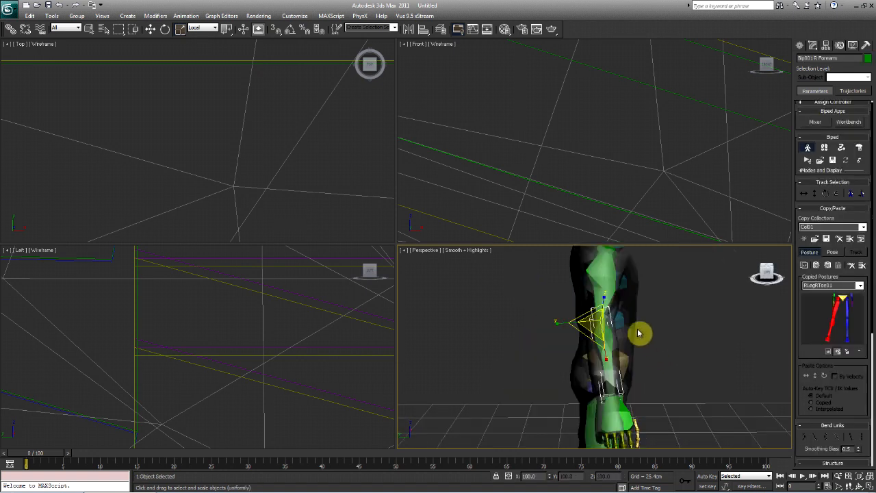
{"action": "left_click_drag", "start_coordinate": [556, 325], "coordinate": [537, 326]}
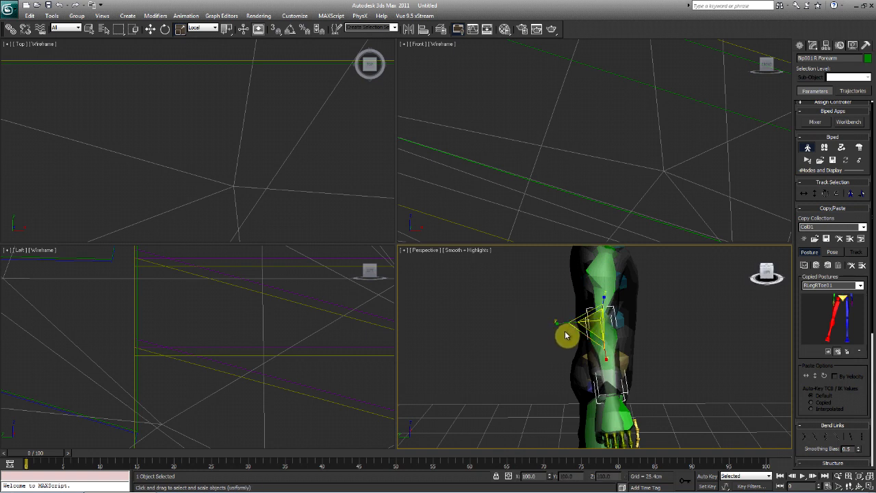
- Rotate the right forearm and hand slightly to line them up with the character's wrist
{"action": "middle_click_drag", "start_coordinate": [567, 334], "coordinate": [589, 301], "text": "alt"}
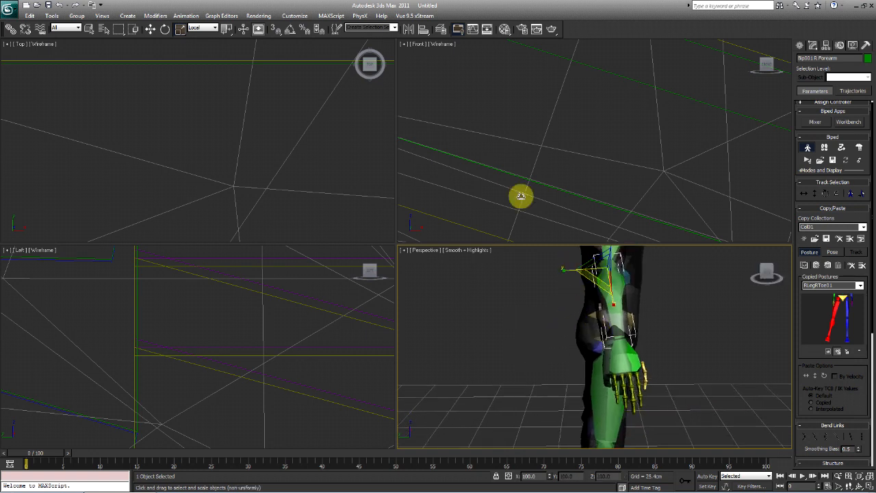
{"action": "left_click", "coordinate": [165, 29]}
{"action": "scroll", "coordinate": [575, 377], "scroll_direction": "up", "scroll_amount": 5}
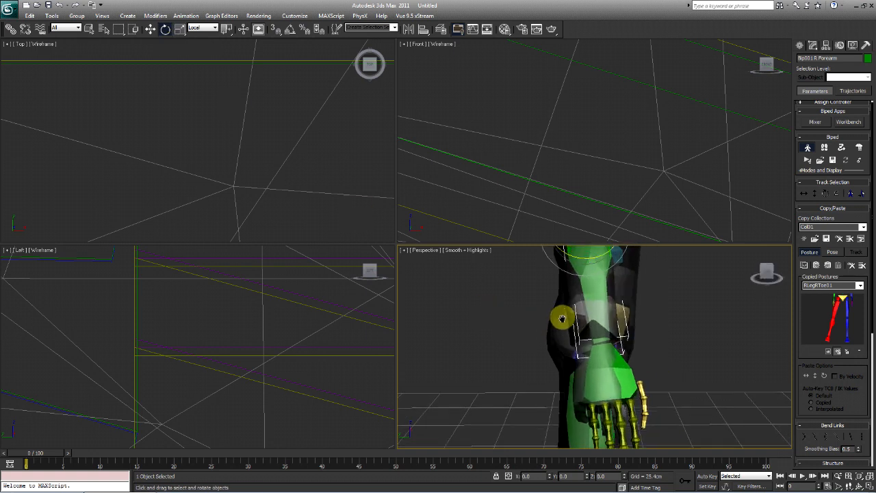
{"action": "middle_click_drag", "start_coordinate": [558, 257], "coordinate": [568, 288], "text": "alt"}
{"action": "left_click_drag", "start_coordinate": [581, 280], "coordinate": [580, 277]}
{"action": "middle_click_drag", "start_coordinate": [626, 377], "coordinate": [524, 328], "text": "alt"}
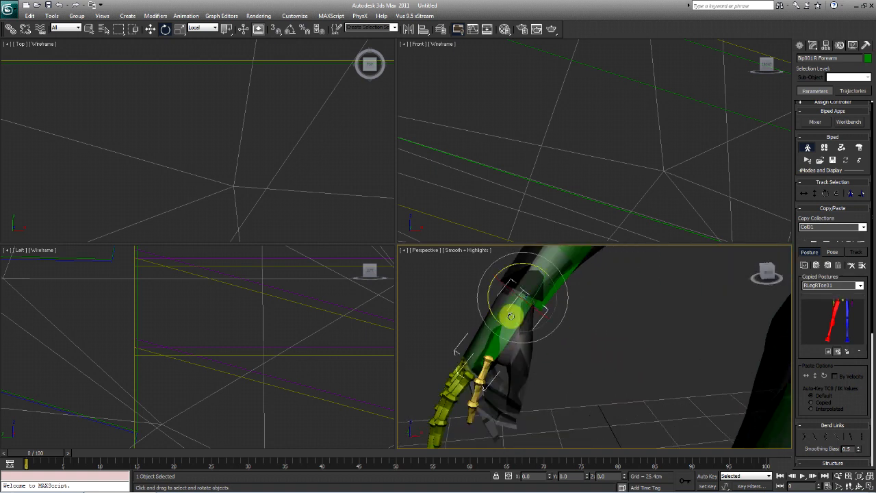
{"action": "left_click", "coordinate": [487, 297]}
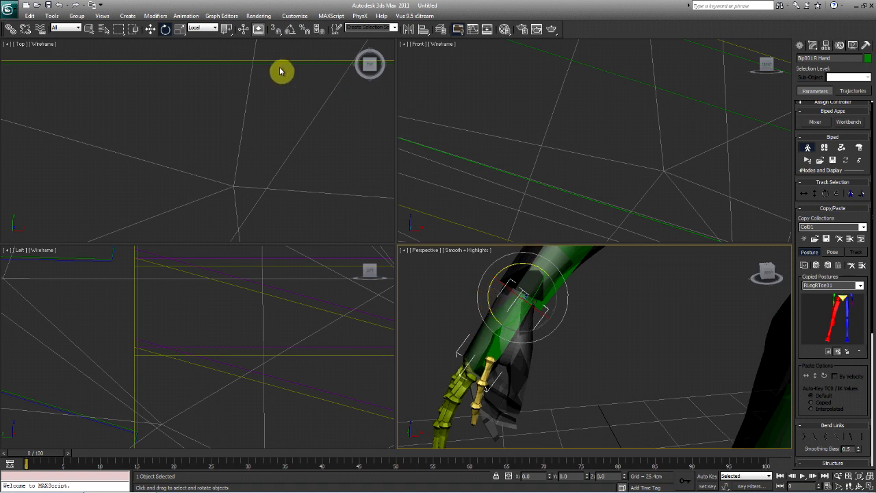
- Select the right thumb's base bone and move it about -3 cm along local X toward the wrist
{"action": "left_click", "coordinate": [150, 29]}
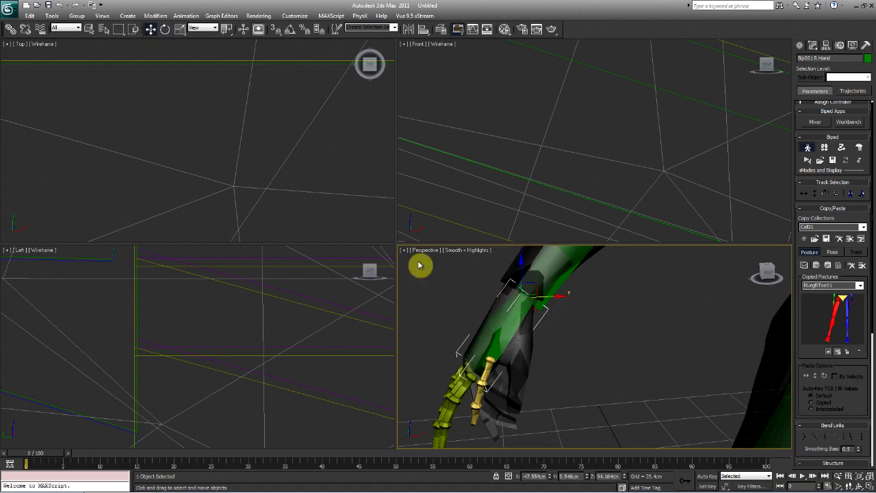
{"action": "left_click", "coordinate": [488, 368]}
{"action": "mouse_move", "coordinate": [488, 368]}
{"action": "middle_mouse_down", "text": "alt"}
{"action": "mouse_move", "coordinate": [522, 366]}
{"action": "mouse_move", "coordinate": [499, 360]}
{"action": "middle_mouse_up", "text": "alt"}
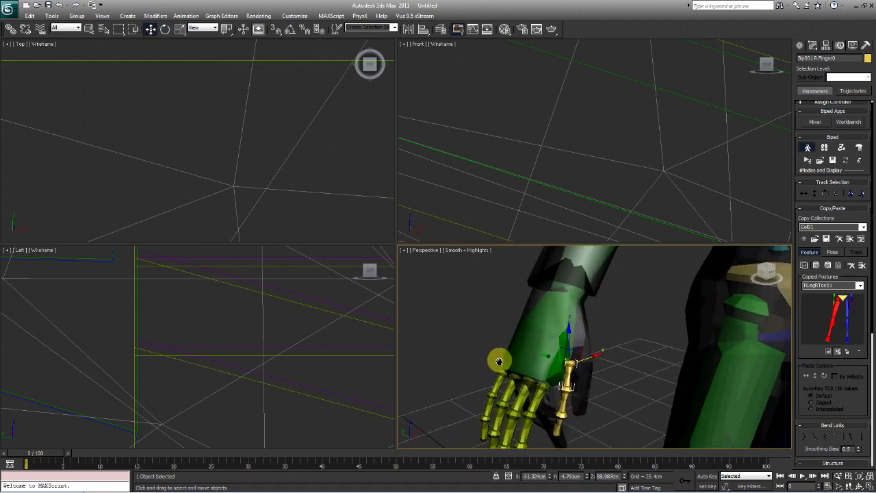
{"action": "left_click", "coordinate": [205, 30]}
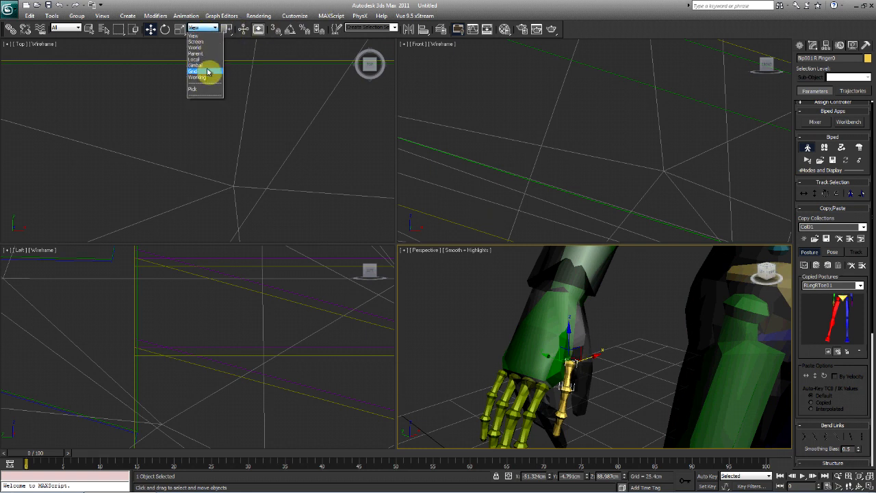
{"action": "left_click", "coordinate": [197, 59]}
{"action": "mouse_move", "coordinate": [586, 365]}
{"action": "middle_mouse_down", "text": "alt"}
{"action": "mouse_move", "coordinate": [593, 356]}
{"action": "mouse_move", "coordinate": [587, 361]}
{"action": "middle_mouse_up", "text": "alt"}
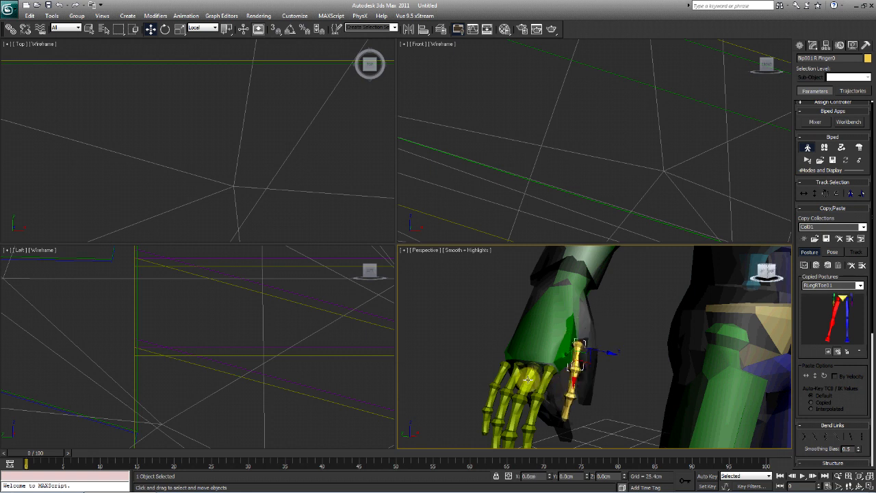
{"action": "left_click_drag", "start_coordinate": [574, 379], "coordinate": [580, 353]}
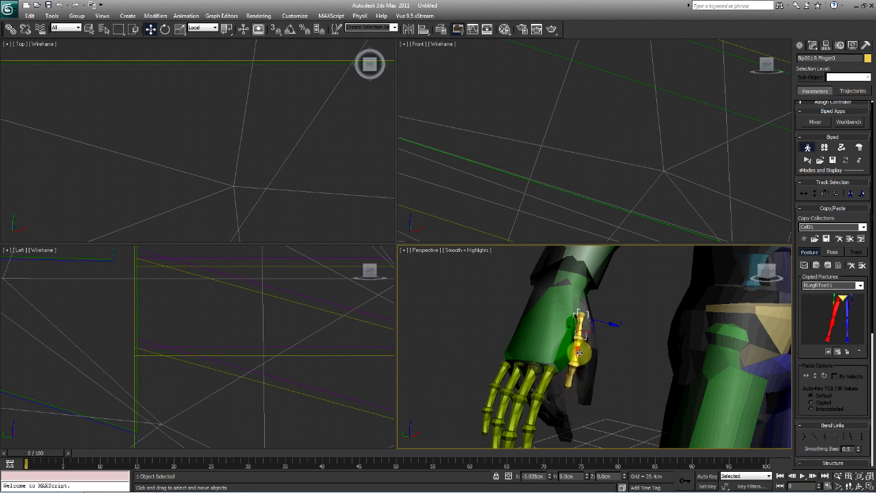
- Move the right thumb's base bone about 2 cm along local Z and shift it along local Y toward the character's thumb
{"action": "mouse_move", "coordinate": [581, 357]}
{"action": "middle_mouse_down", "text": "alt"}
{"action": "mouse_move", "coordinate": [579, 413]}
{"action": "mouse_move", "coordinate": [552, 364]}
{"action": "mouse_move", "coordinate": [575, 375]}
{"action": "mouse_move", "coordinate": [583, 352]}
{"action": "middle_mouse_up", "text": "alt"}
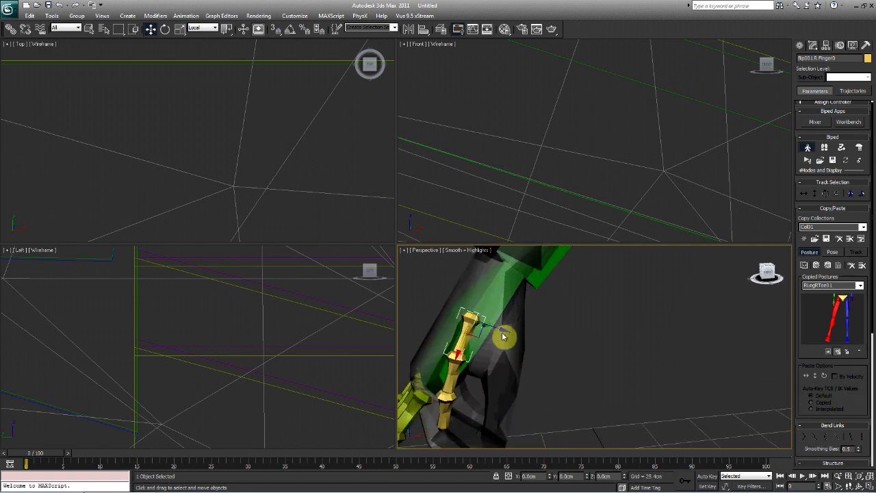
{"action": "left_click_drag", "start_coordinate": [498, 329], "coordinate": [525, 341]}
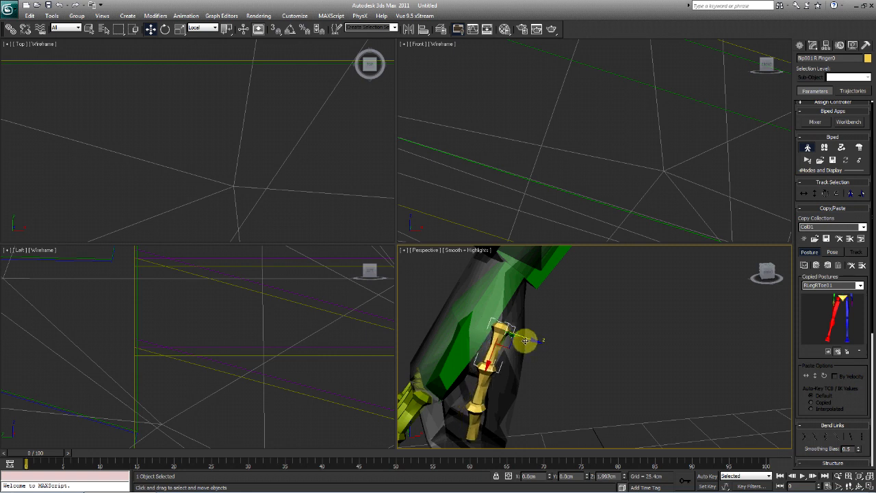
{"action": "middle_click_drag", "start_coordinate": [527, 351], "coordinate": [594, 358], "text": "alt"}
{"action": "middle_click_drag", "start_coordinate": [484, 366], "coordinate": [586, 365], "text": "alt"}
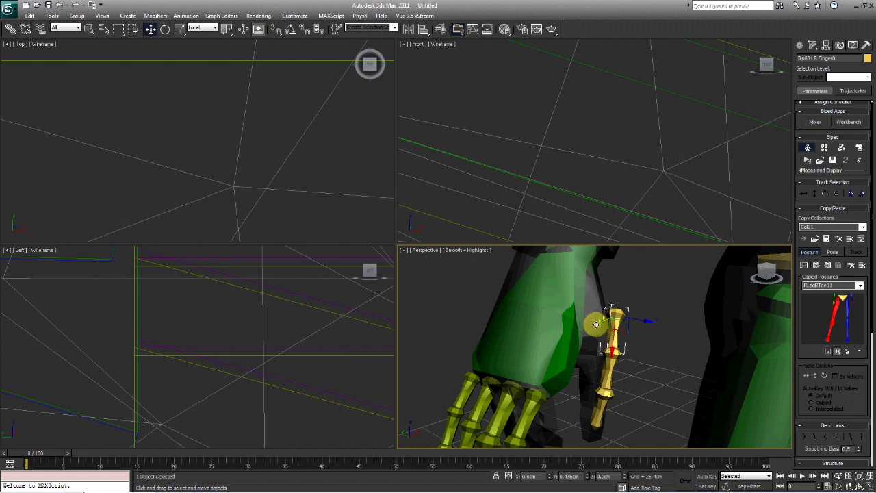
{"action": "mouse_move", "coordinate": [596, 325]}
{"action": "left_mouse_down"}
{"action": "mouse_move", "coordinate": [581, 329]}
{"action": "mouse_move", "coordinate": [587, 332]}
{"action": "left_mouse_up"}
- Zoom to the thumb's base bone and move it back along local Z to position it inside the hand mesh
{"action": "key", "text": "z"}
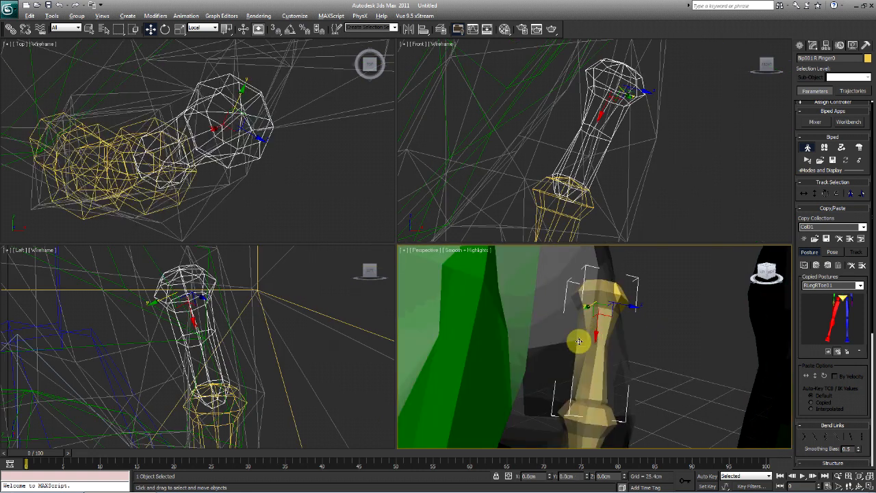
{"action": "middle_click_drag", "start_coordinate": [579, 340], "coordinate": [524, 333], "text": "alt"}
{"action": "middle_click_drag", "start_coordinate": [610, 323], "coordinate": [634, 377], "text": "alt"}
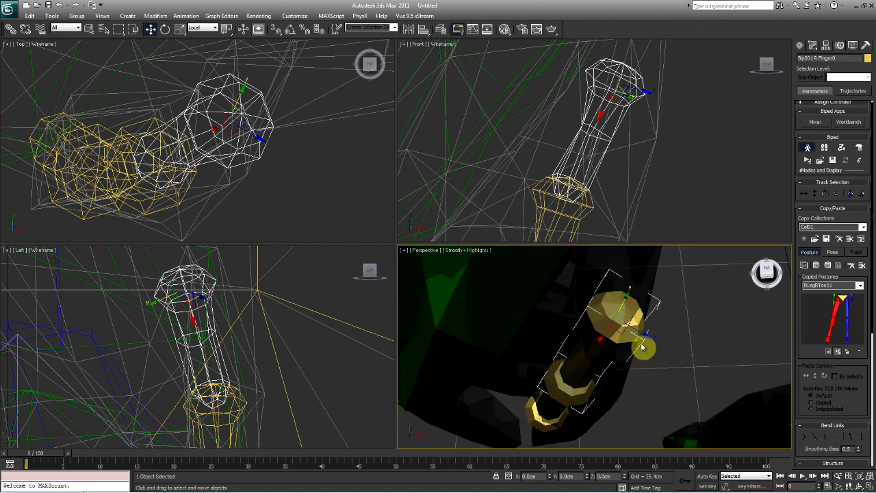
{"action": "left_click_drag", "start_coordinate": [645, 334], "coordinate": [606, 321]}
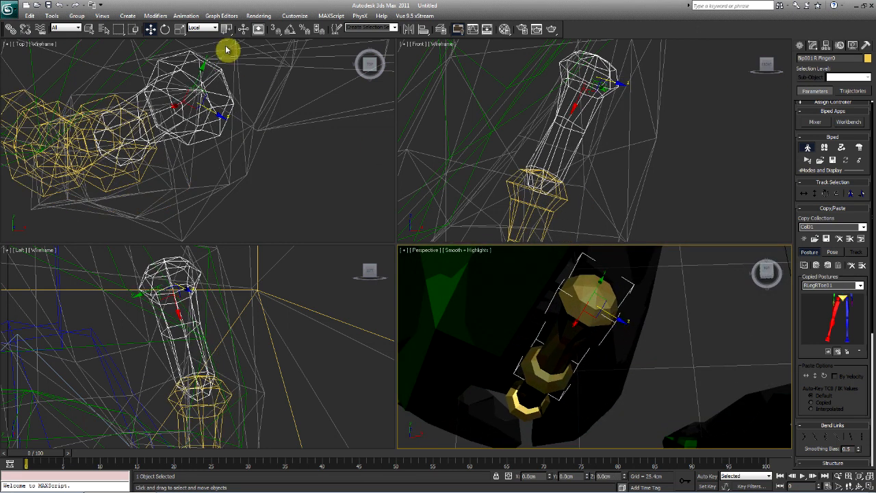
- Rotate the whole right thumb chain, and turn its base bone separately to follow the character's thumb
{"action": "left_click", "coordinate": [166, 30]}
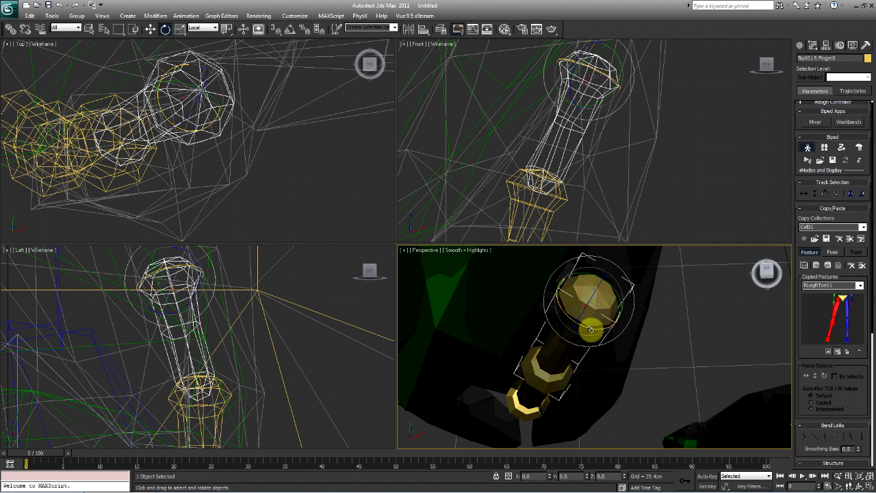
{"action": "double_click", "coordinate": [585, 317]}
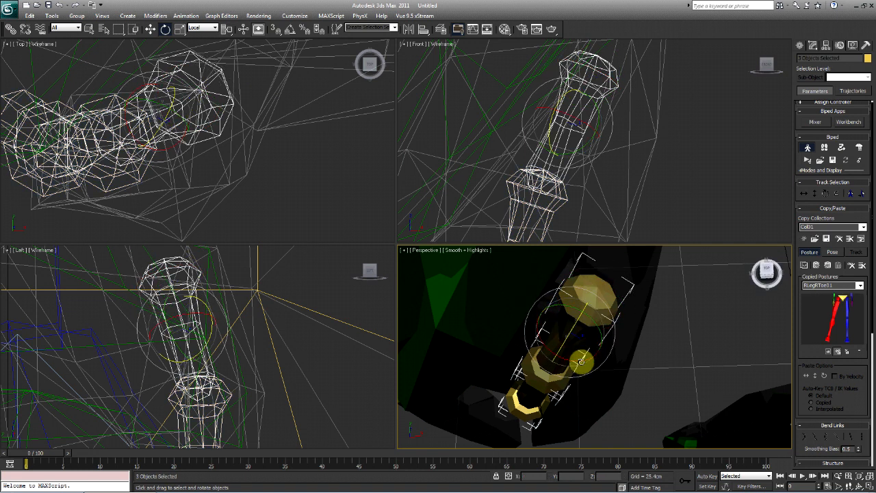
{"action": "left_click_drag", "start_coordinate": [587, 342], "coordinate": [602, 323]}
{"action": "left_click", "coordinate": [582, 336]}
{"action": "left_click_drag", "start_coordinate": [554, 348], "coordinate": [572, 332]}
- Rotate the right thumb's base and outer bones about local Z to straighten the chain inside the thumb mesh
{"action": "middle_click_drag", "start_coordinate": [572, 332], "coordinate": [630, 352], "text": "alt"}
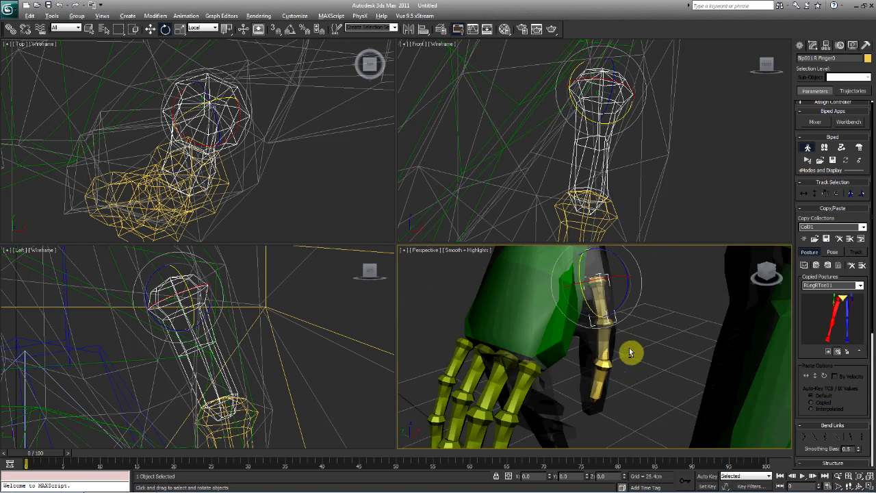
{"action": "left_click_drag", "start_coordinate": [619, 308], "coordinate": [620, 309]}
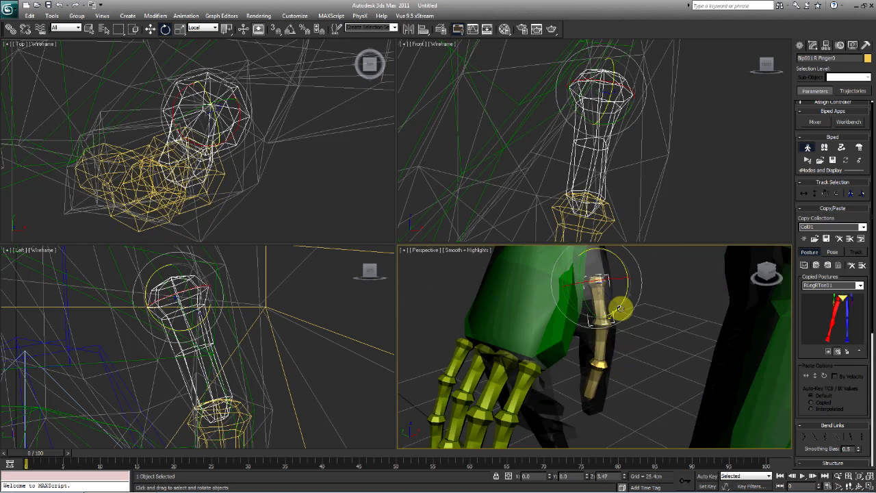
{"action": "left_click", "coordinate": [602, 348]}
{"action": "left_click_drag", "start_coordinate": [628, 345], "coordinate": [638, 356]}
{"action": "left_click", "coordinate": [606, 374]}
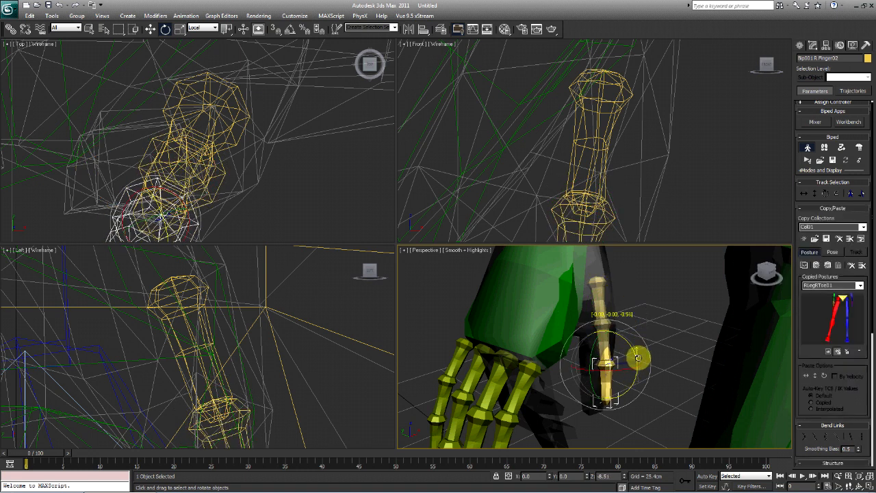
{"action": "left_click", "coordinate": [596, 291]}
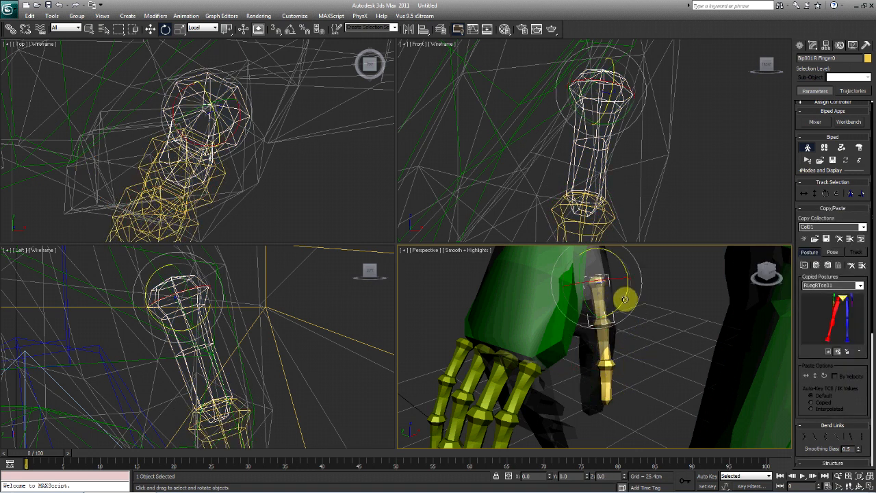
{"action": "left_click_drag", "start_coordinate": [625, 299], "coordinate": [625, 305]}
- Select all three right thumb bones and scale them up along local X and Y, and to about 163% along local Z
{"action": "double_click", "coordinate": [595, 293]}
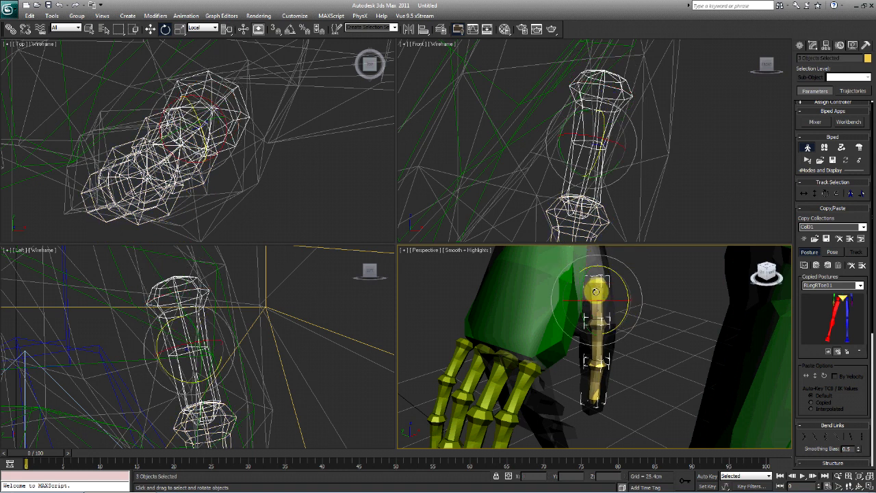
{"action": "right_click", "coordinate": [595, 292]}
{"action": "left_click", "coordinate": [616, 327]}
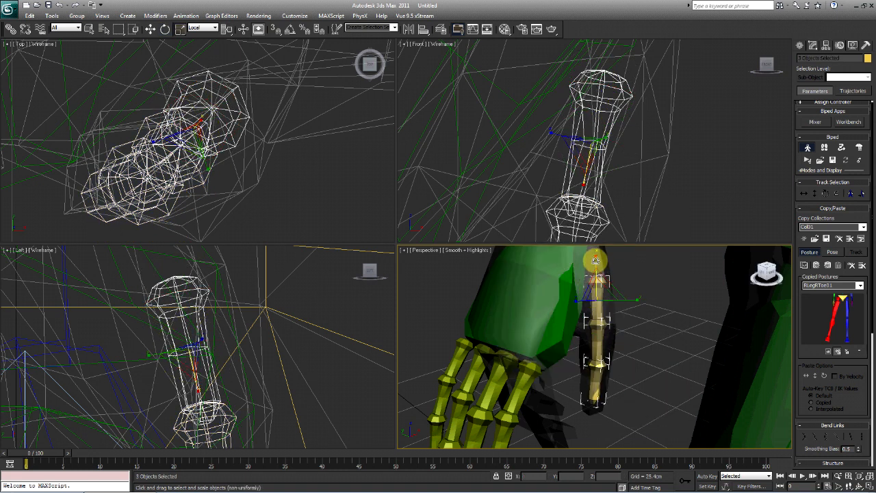
{"action": "left_click_drag", "start_coordinate": [595, 260], "coordinate": [591, 255]}
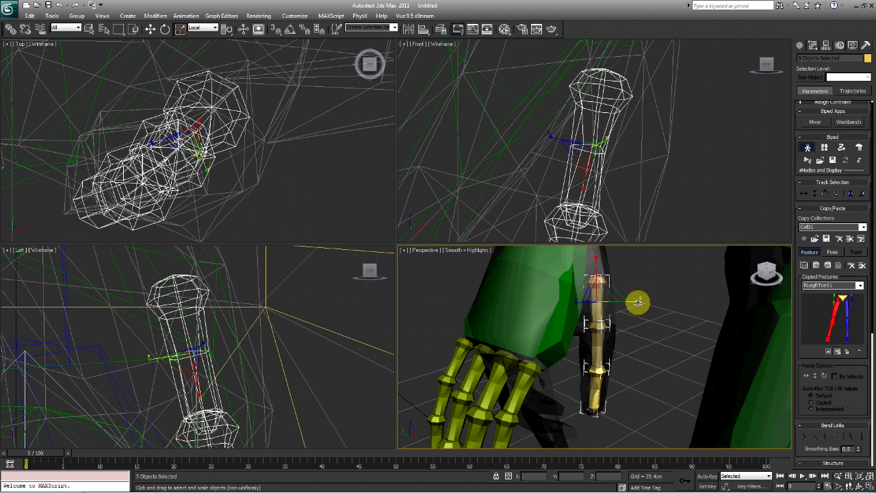
{"action": "left_click_drag", "start_coordinate": [637, 302], "coordinate": [659, 304]}
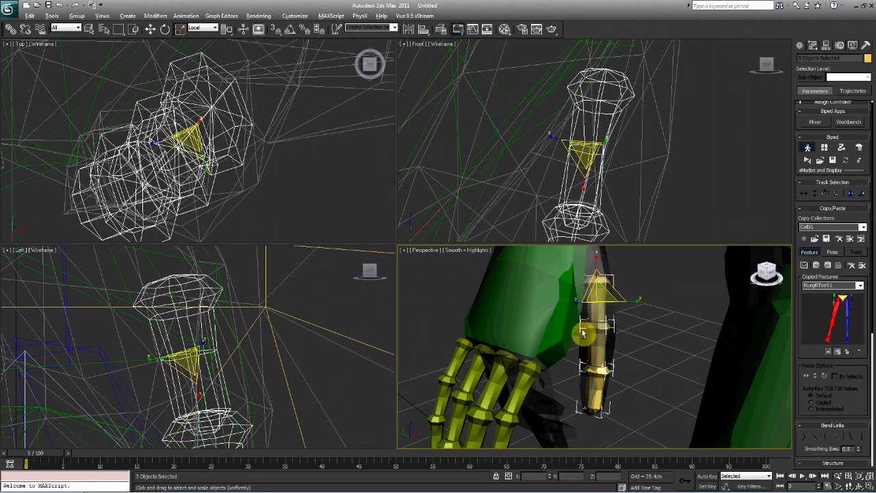
{"action": "middle_click_drag", "start_coordinate": [583, 334], "coordinate": [538, 330], "text": "alt"}
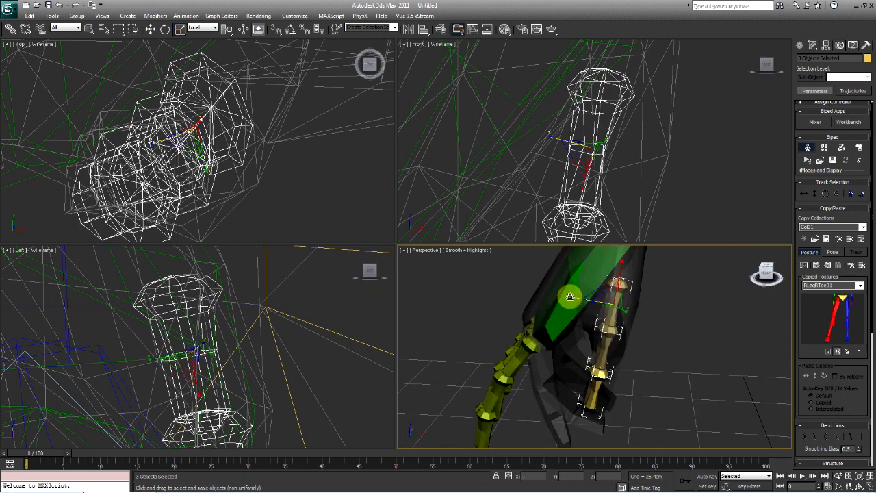
{"action": "left_click_drag", "start_coordinate": [569, 295], "coordinate": [549, 293]}
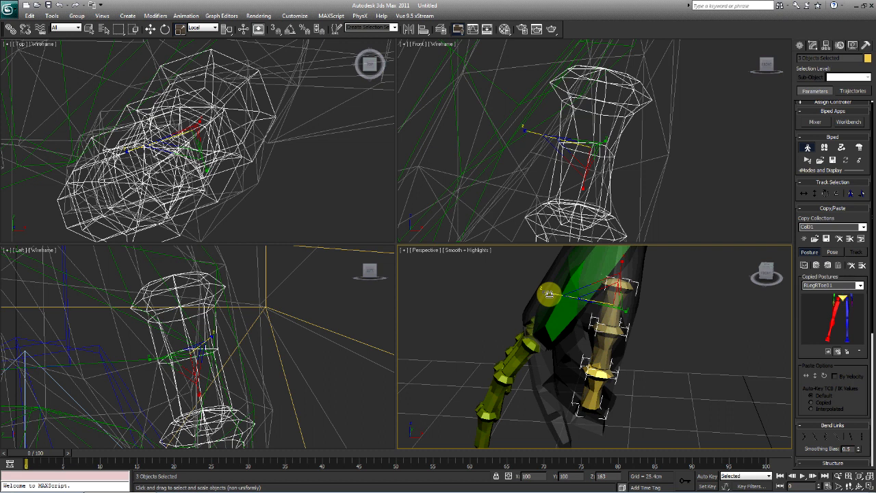
- Select the right thumb's base bone and move it slightly along local Z to center the chain in the mesh
{"action": "left_click", "coordinate": [165, 30]}
{"action": "left_click", "coordinate": [209, 104]}
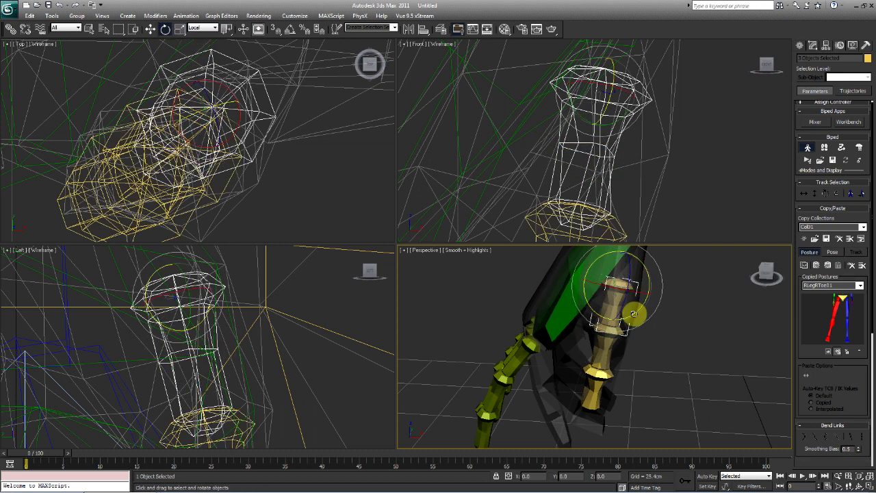
{"action": "left_click", "coordinate": [150, 29]}
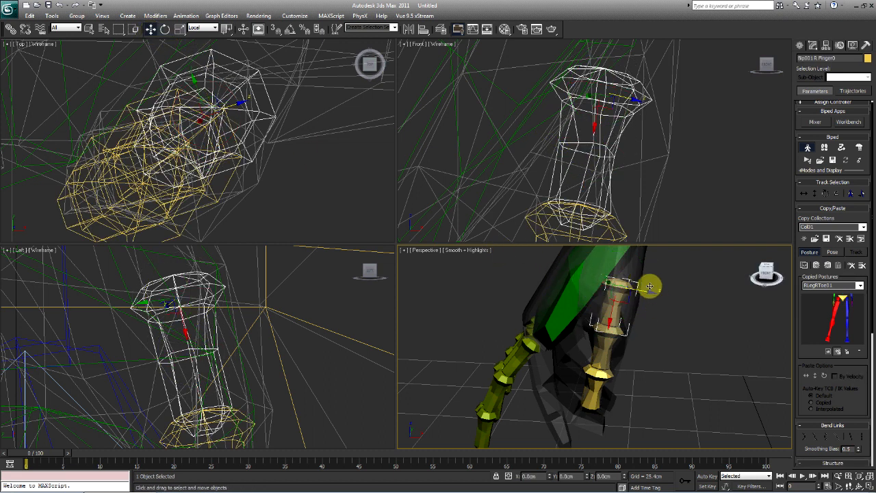
{"action": "left_click_drag", "start_coordinate": [648, 290], "coordinate": [650, 296]}
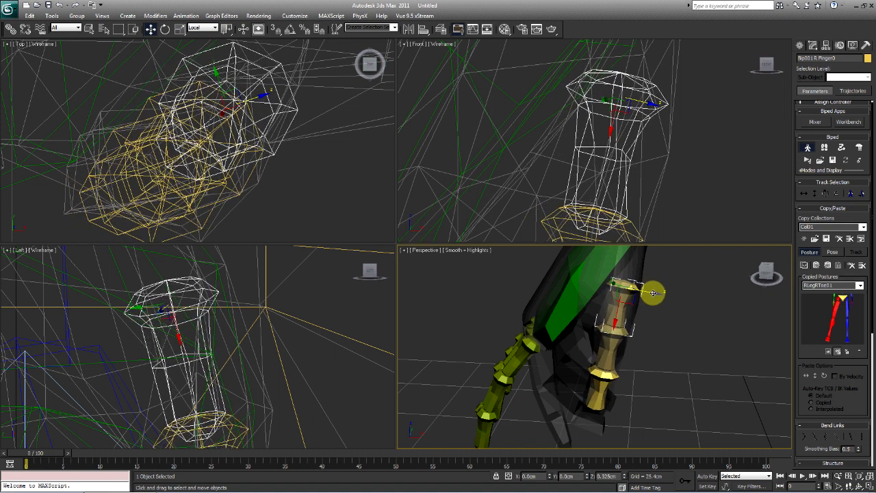
{"action": "key", "text": "z"}
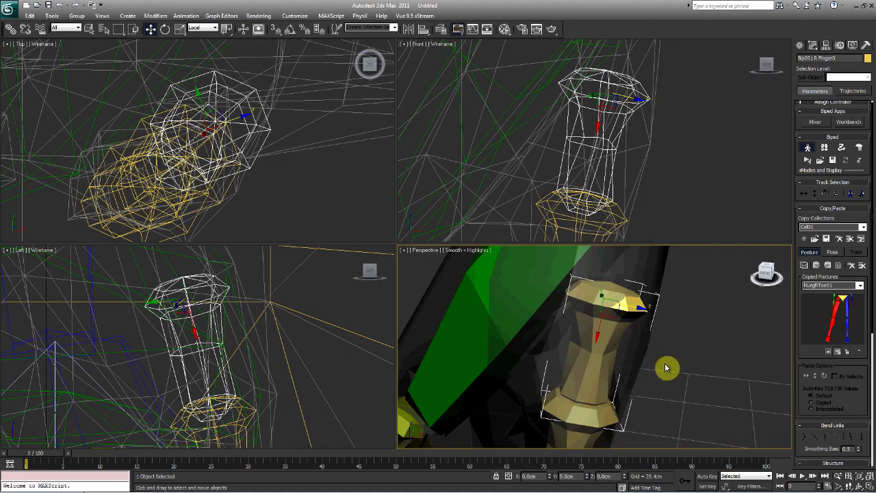
- Rotate the right thumb's base bone slightly and shift it along local Y to fit the thumb mesh
{"action": "middle_click_drag", "start_coordinate": [667, 367], "coordinate": [621, 377], "text": "alt"}
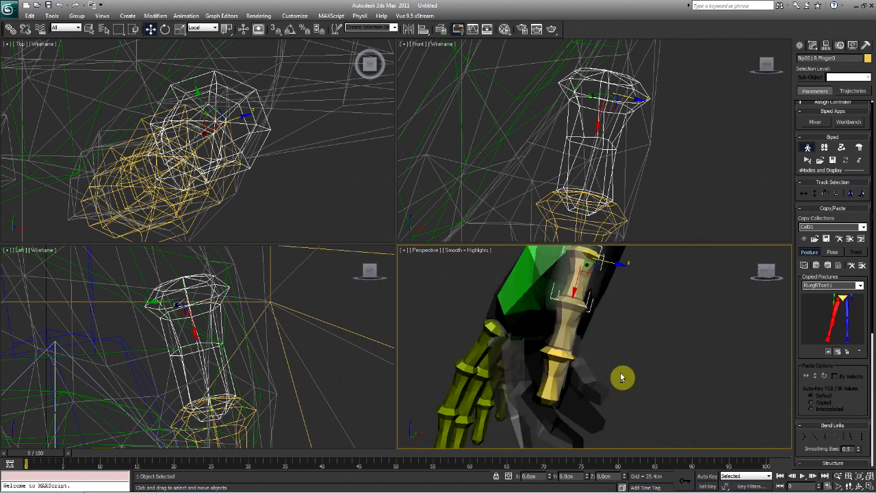
{"action": "left_click", "coordinate": [165, 29]}
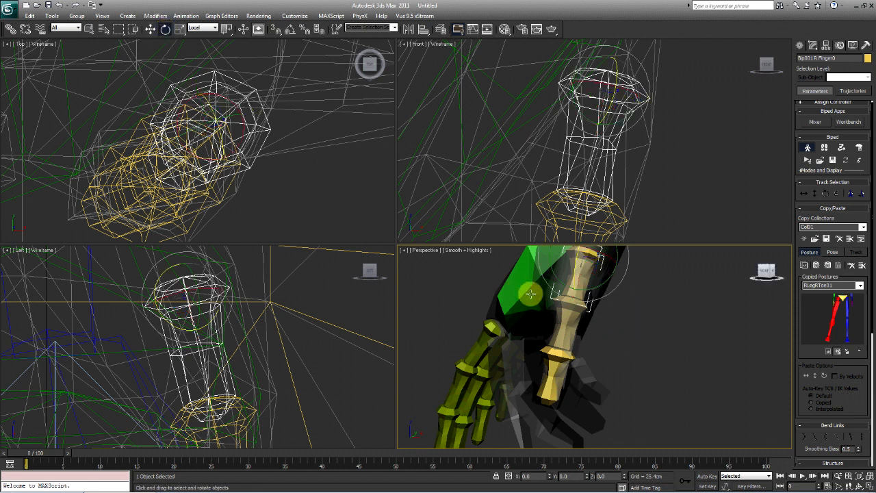
{"action": "left_click_drag", "start_coordinate": [571, 295], "coordinate": [596, 322]}
{"action": "middle_click_drag", "start_coordinate": [616, 361], "coordinate": [592, 318], "text": "alt"}
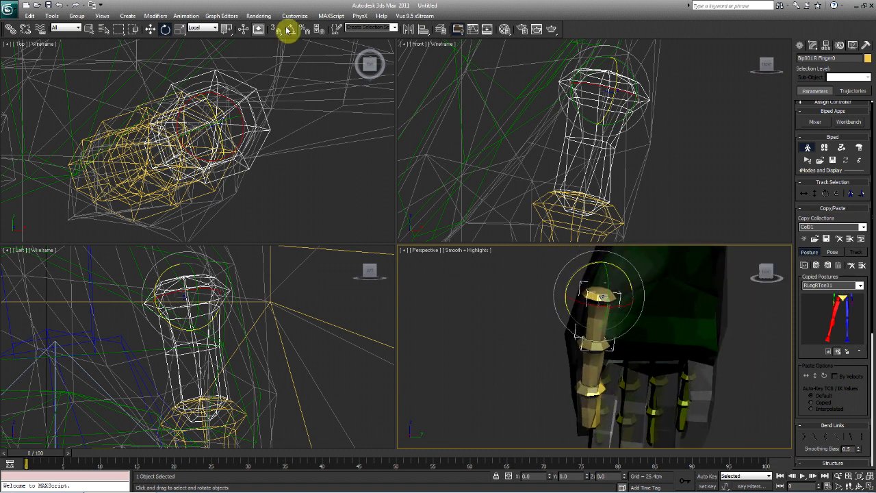
{"action": "left_click", "coordinate": [152, 30]}
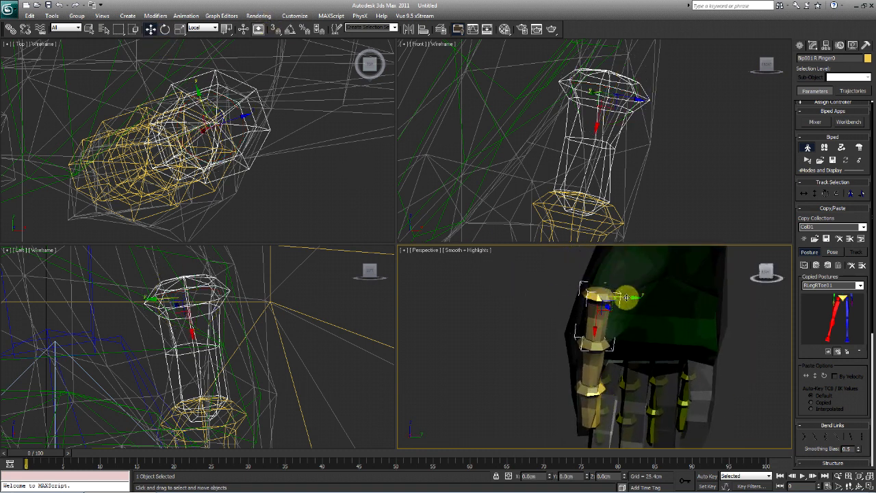
{"action": "left_click_drag", "start_coordinate": [621, 297], "coordinate": [624, 296]}
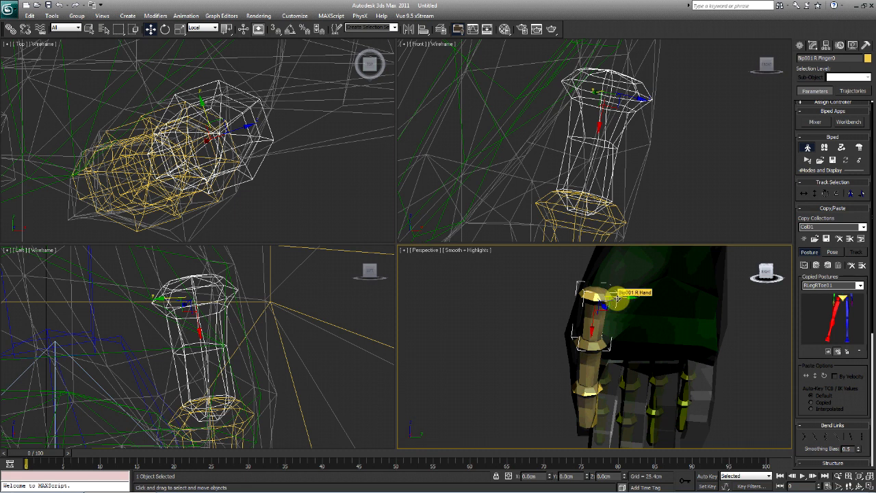
- Examine how the right thumb and finger bones fit the hand from several angles and against the whole character
{"action": "middle_click_drag", "start_coordinate": [458, 374], "coordinate": [647, 369], "text": "alt"}
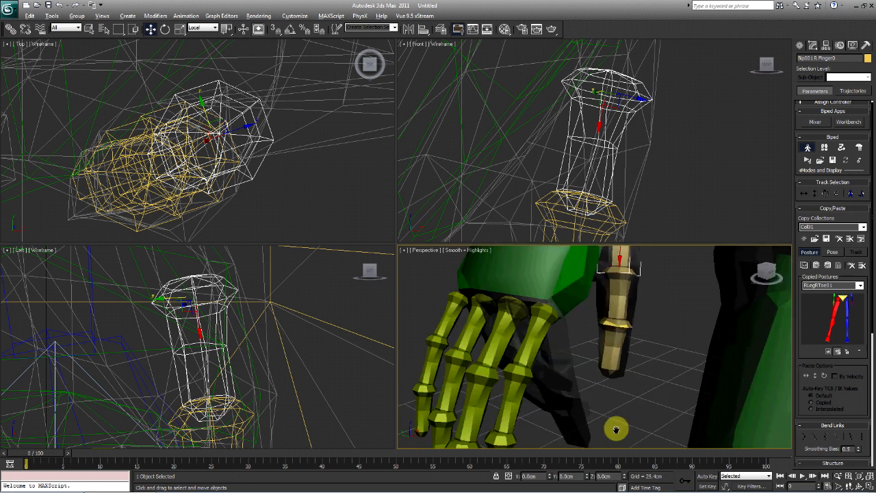
{"action": "middle_click_drag", "start_coordinate": [615, 430], "coordinate": [611, 421], "text": "alt"}
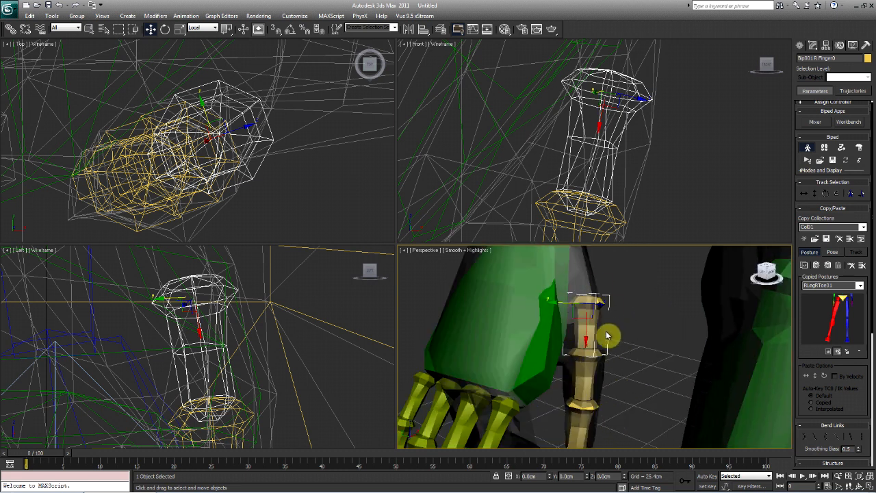
{"action": "scroll", "coordinate": [597, 352], "scroll_direction": "down", "scroll_amount": 10}
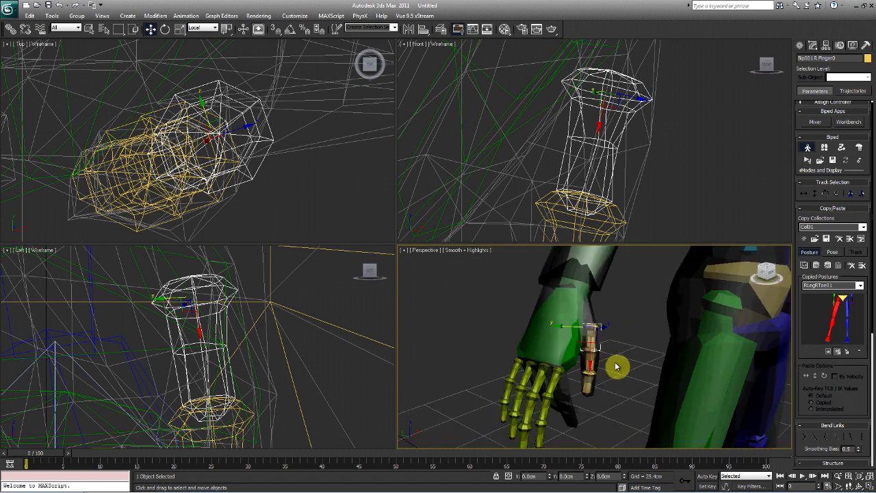
{"action": "middle_click_drag", "start_coordinate": [650, 363], "coordinate": [541, 383], "text": "alt"}
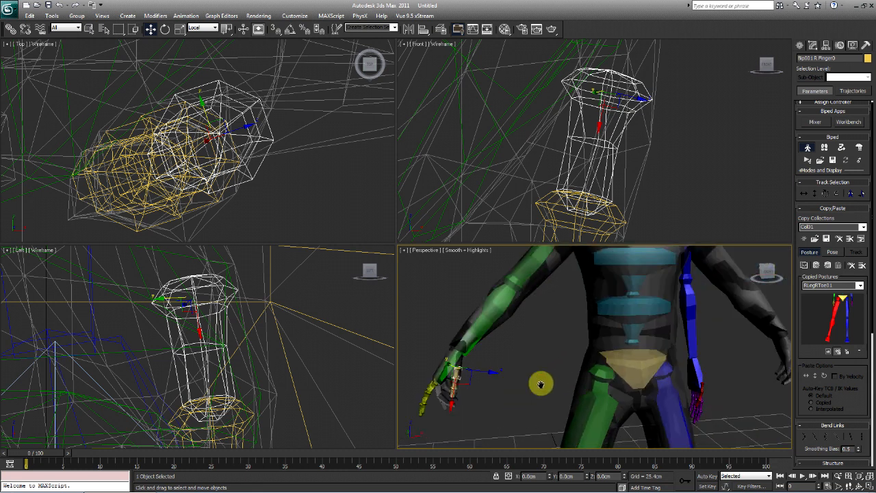
{"action": "scroll", "coordinate": [572, 367], "scroll_direction": "down", "scroll_amount": 4}
{"action": "middle_click_drag", "start_coordinate": [611, 373], "coordinate": [603, 399], "text": "alt"}
{"action": "scroll", "coordinate": [601, 379], "scroll_direction": "up", "scroll_amount": 3}
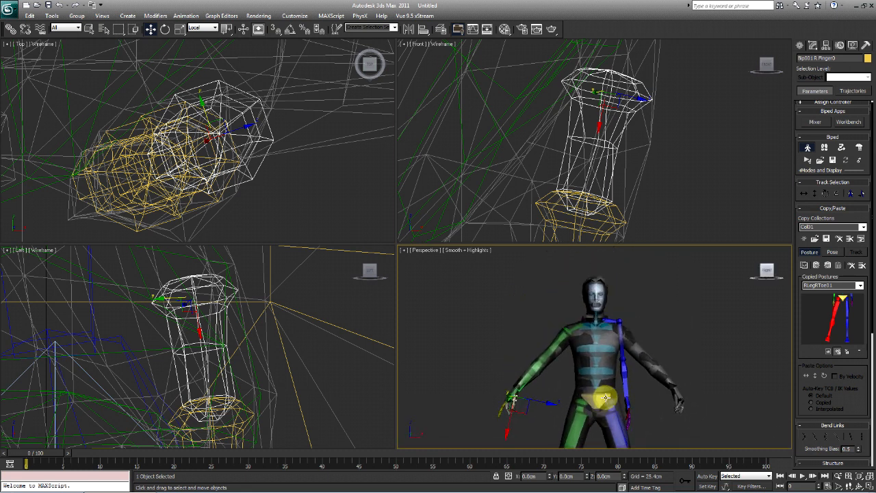
{"action": "middle_click_drag", "start_coordinate": [551, 385], "coordinate": [604, 354], "text": "alt"}
{"action": "scroll", "coordinate": [567, 391], "scroll_direction": "up", "scroll_amount": 6}
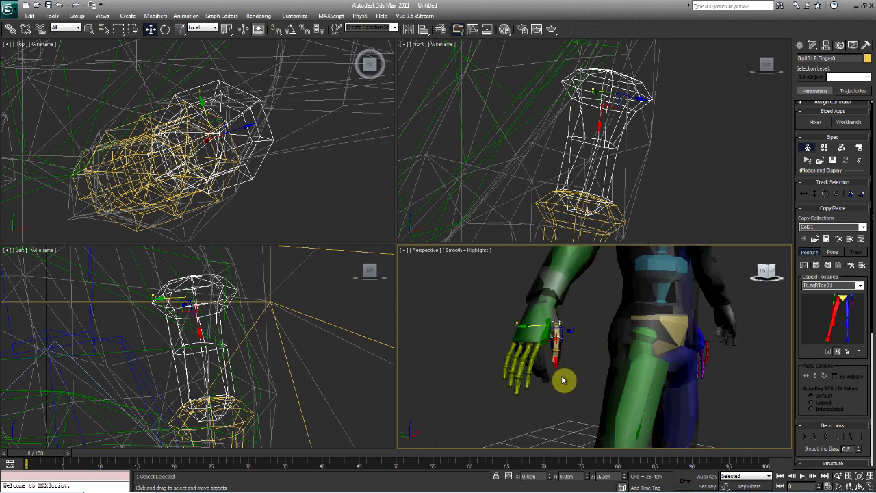
{"action": "scroll", "coordinate": [579, 385], "scroll_direction": "up", "scroll_amount": 3}
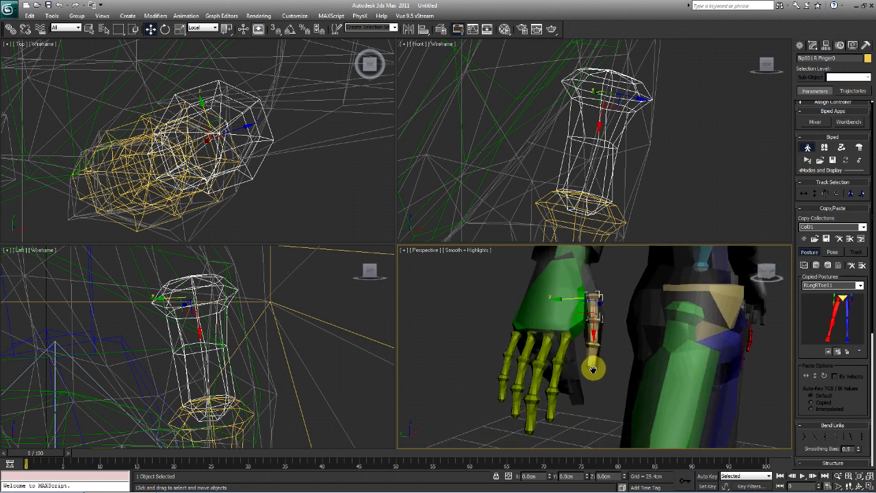
- Select the right index finger's base bone and move it slightly along local Z toward the middle finger
{"action": "left_click", "coordinate": [164, 29]}
{"action": "scroll", "coordinate": [643, 397], "scroll_direction": "up", "scroll_amount": 3}
{"action": "middle_click_drag", "start_coordinate": [664, 379], "coordinate": [602, 354]}
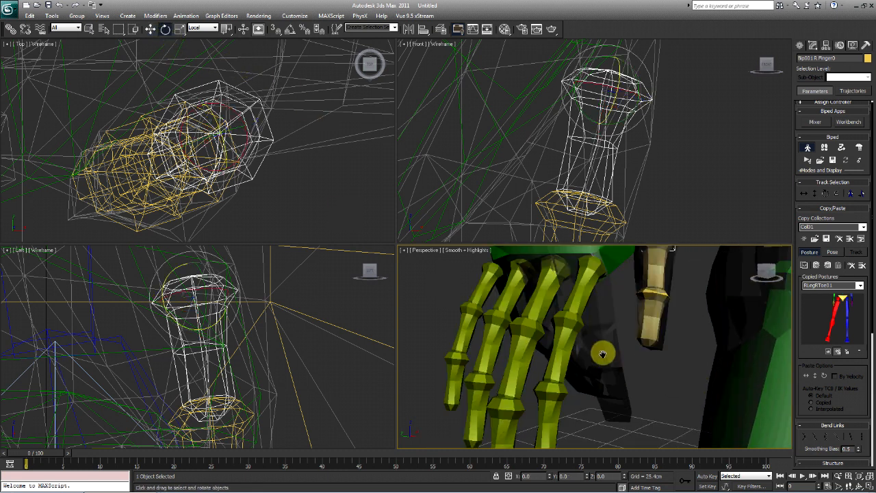
{"action": "scroll", "coordinate": [603, 353], "scroll_direction": "up", "scroll_amount": 2}
{"action": "scroll", "coordinate": [604, 353], "scroll_direction": "down", "scroll_amount": 5}
{"action": "scroll", "coordinate": [595, 356], "scroll_direction": "up", "scroll_amount": 6}
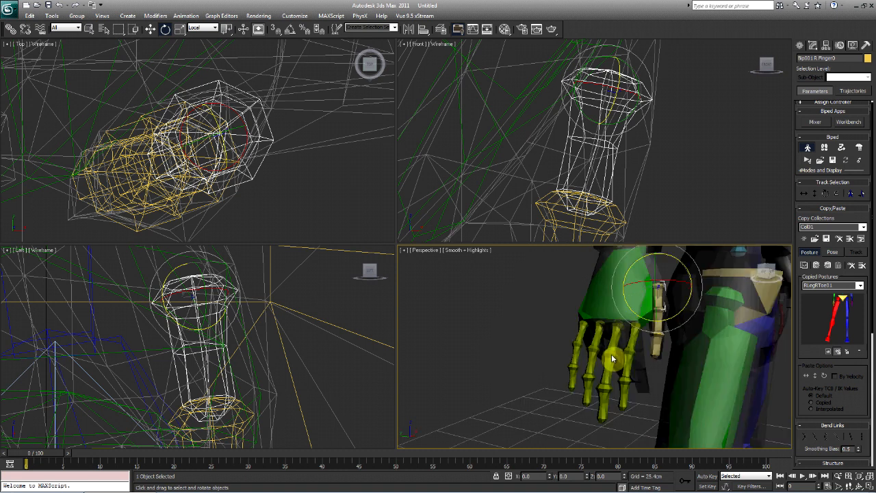
{"action": "mouse_move", "coordinate": [612, 361]}
{"action": "middle_mouse_down", "text": "alt"}
{"action": "mouse_move", "coordinate": [586, 338]}
{"action": "mouse_move", "coordinate": [626, 332]}
{"action": "mouse_move", "coordinate": [610, 348]}
{"action": "middle_mouse_up", "text": "alt"}
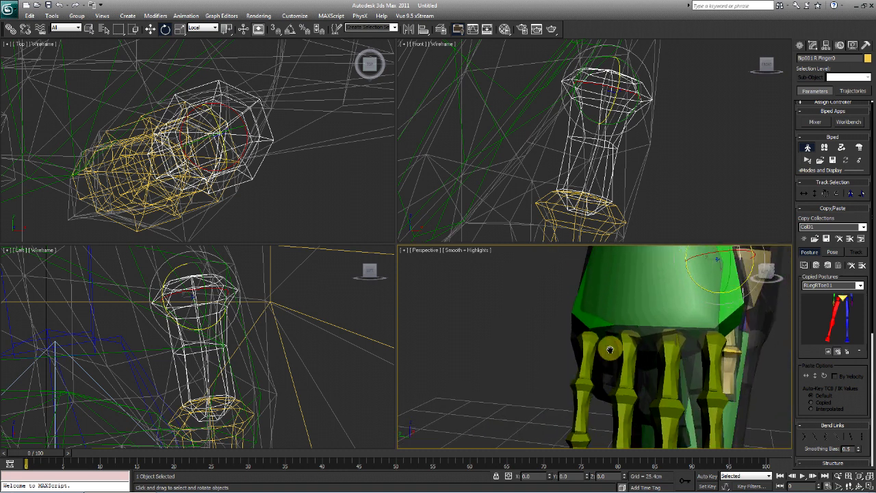
{"action": "left_click", "coordinate": [151, 28]}
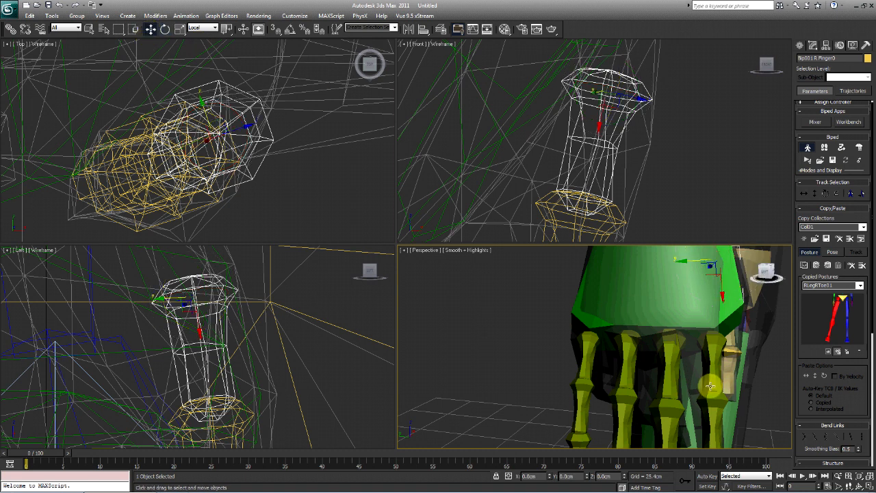
{"action": "left_click", "coordinate": [711, 383]}
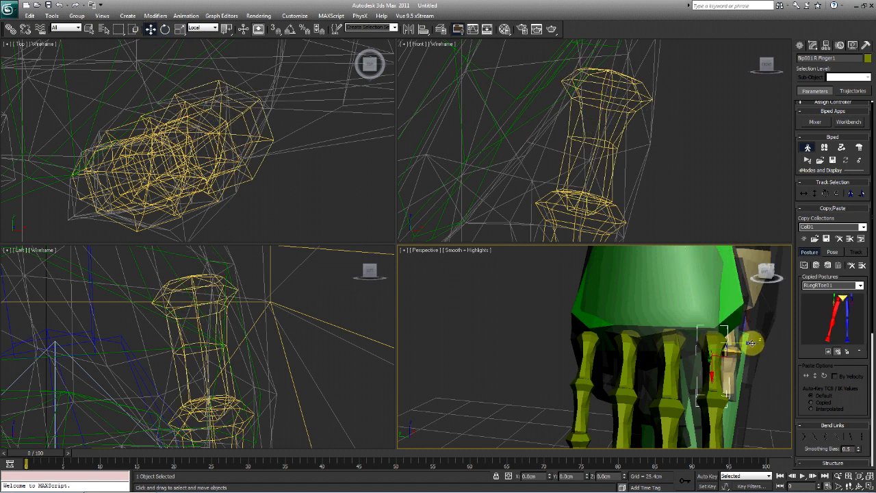
{"action": "left_click_drag", "start_coordinate": [752, 343], "coordinate": [743, 343]}
- Select the base bones of the right hand's other three fingers and move them along local Z away from the index finger
{"action": "left_click", "coordinate": [671, 355]}
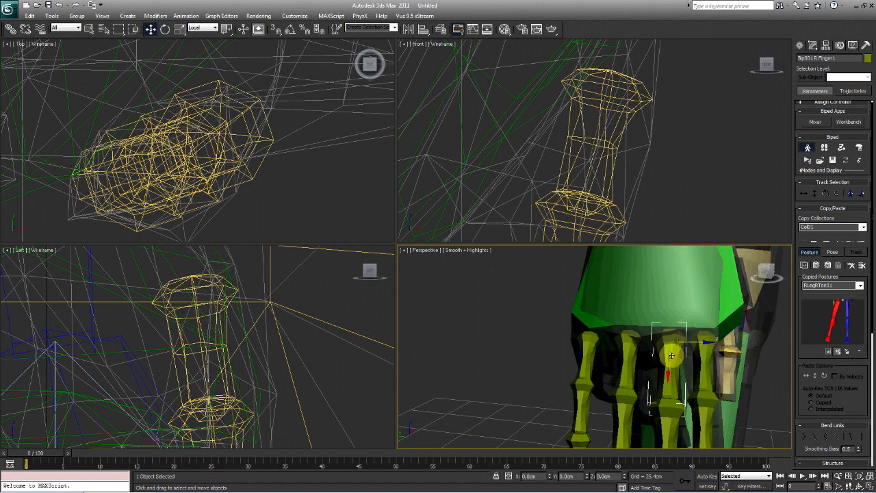
{"action": "left_click", "coordinate": [626, 360], "text": "ctrl"}
{"action": "left_click", "coordinate": [589, 354], "text": "ctrl"}
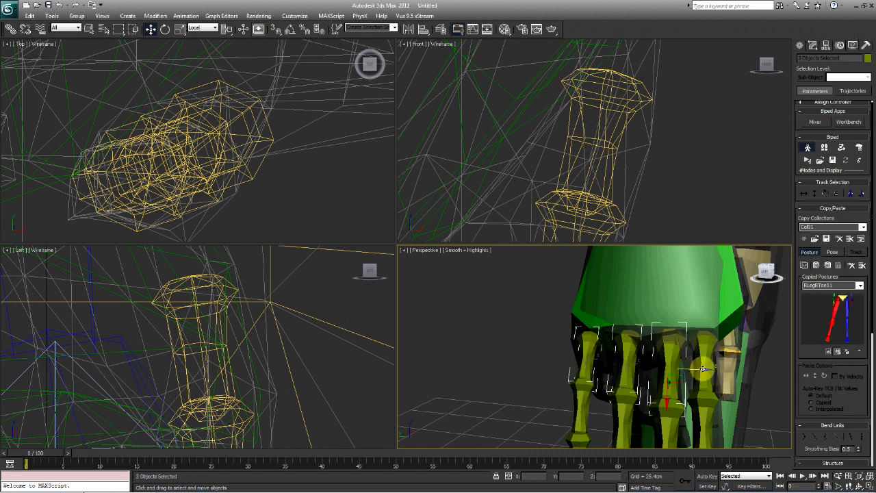
{"action": "left_click_drag", "start_coordinate": [703, 369], "coordinate": [643, 369]}
{"action": "middle_click_drag", "start_coordinate": [700, 368], "coordinate": [693, 369], "text": "alt"}
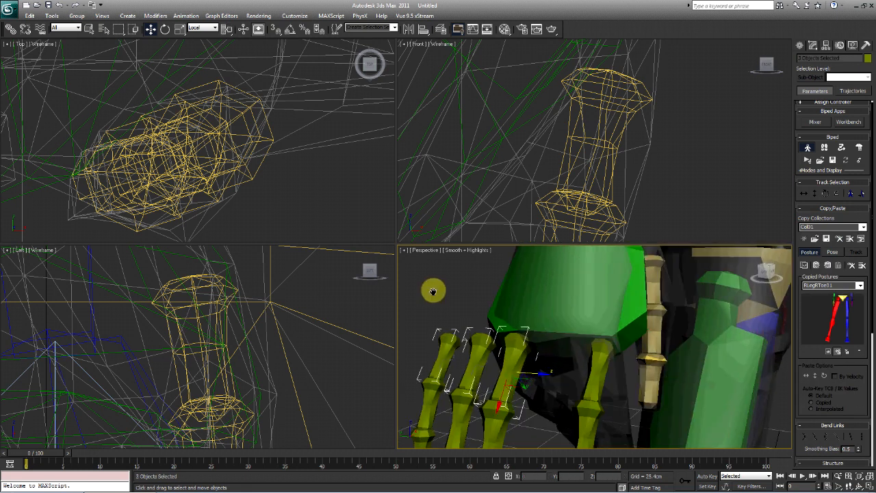
- Rotate the right index finger's base bone downward and tilt it sideways to follow the index finger of the mesh
{"action": "left_click", "coordinate": [463, 301]}
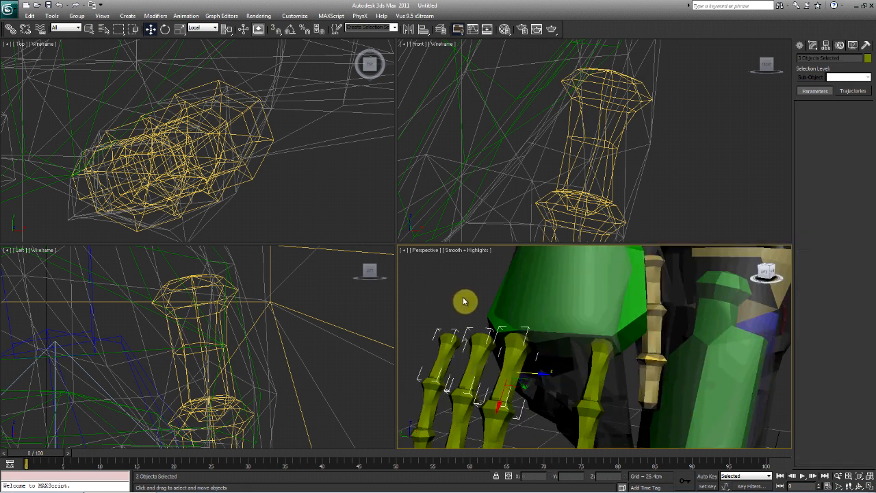
{"action": "left_click", "coordinate": [591, 375]}
{"action": "middle_click_drag", "start_coordinate": [601, 386], "coordinate": [585, 383], "text": "alt"}
{"action": "key", "text": "z"}
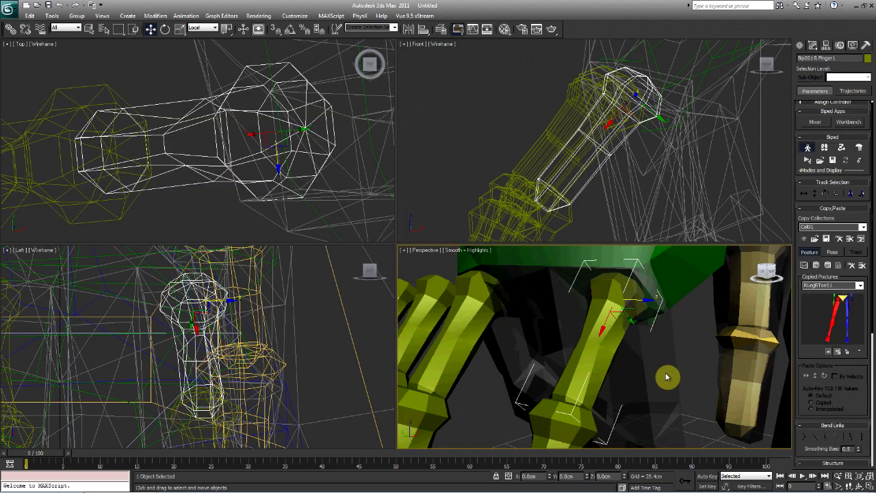
{"action": "middle_click_drag", "start_coordinate": [667, 376], "coordinate": [626, 373], "text": "alt"}
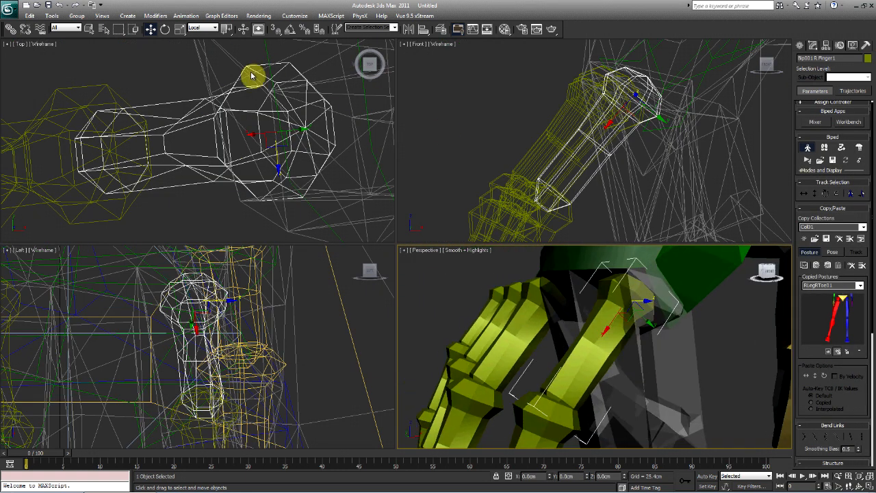
{"action": "left_click", "coordinate": [163, 30]}
{"action": "left_click_drag", "start_coordinate": [595, 305], "coordinate": [634, 364]}
{"action": "middle_click_drag", "start_coordinate": [634, 364], "coordinate": [616, 335]}
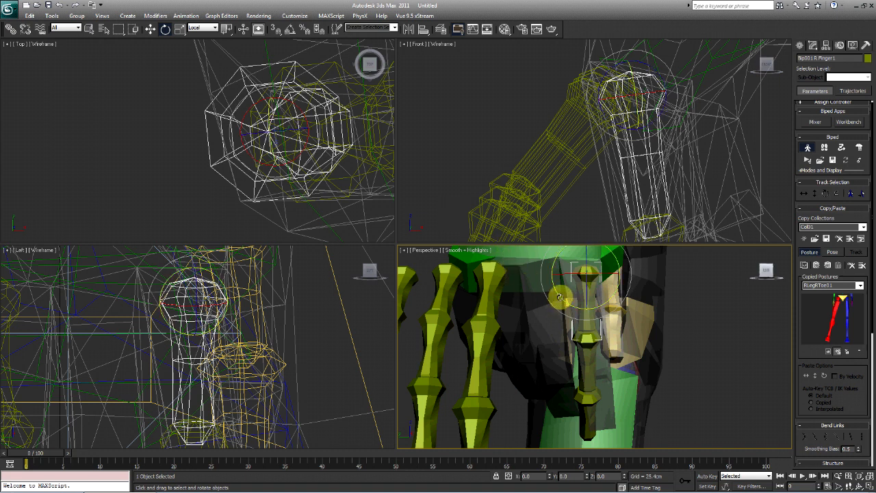
{"action": "left_click_drag", "start_coordinate": [557, 302], "coordinate": [565, 299]}
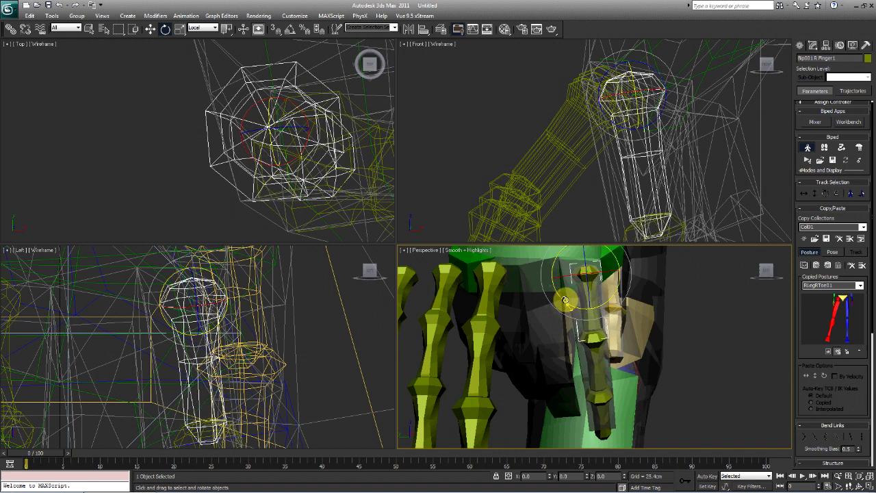
- Select the right index finger's middle bone and rotate it slightly to match the bend of the mesh finger
{"action": "middle_click_drag", "start_coordinate": [605, 340], "coordinate": [573, 359], "text": "alt"}
{"action": "left_click", "coordinate": [609, 366]}
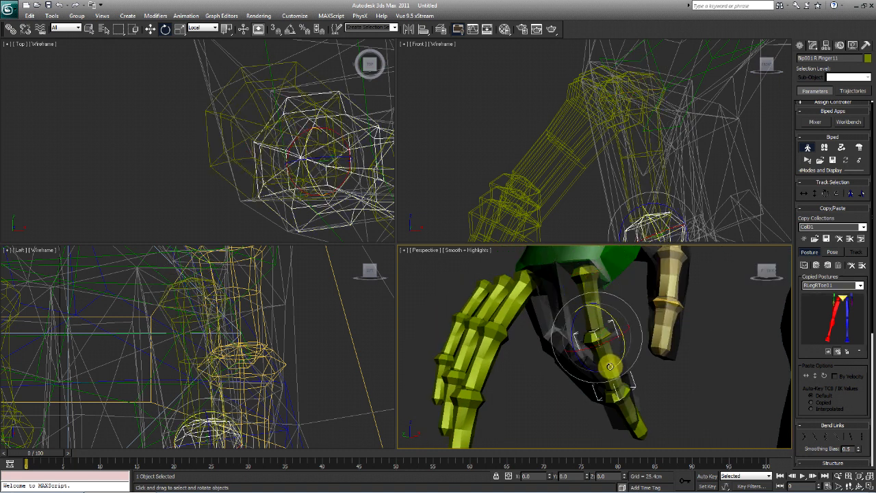
{"action": "left_click_drag", "start_coordinate": [585, 366], "coordinate": [584, 365]}
- Select the whole right index finger chain and scale it slightly shorter along local X to match the mesh finger
{"action": "right_click", "coordinate": [590, 323]}
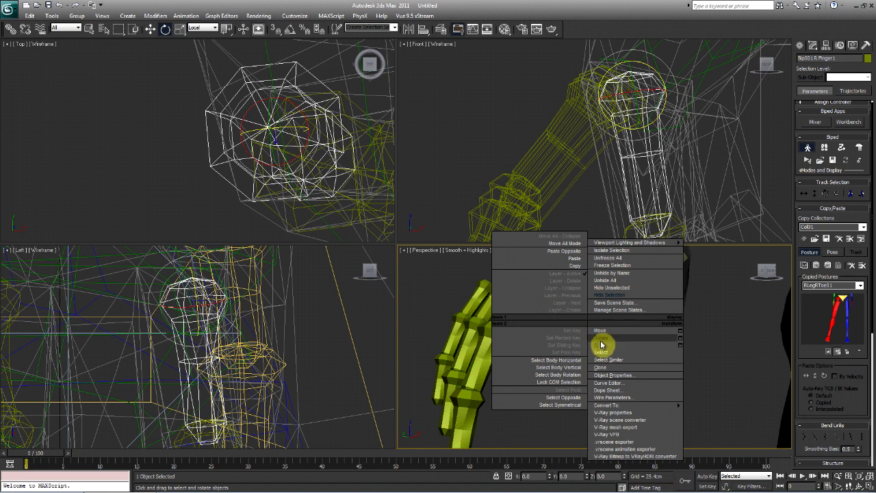
{"action": "left_click", "coordinate": [601, 339]}
{"action": "double_click", "coordinate": [599, 317]}
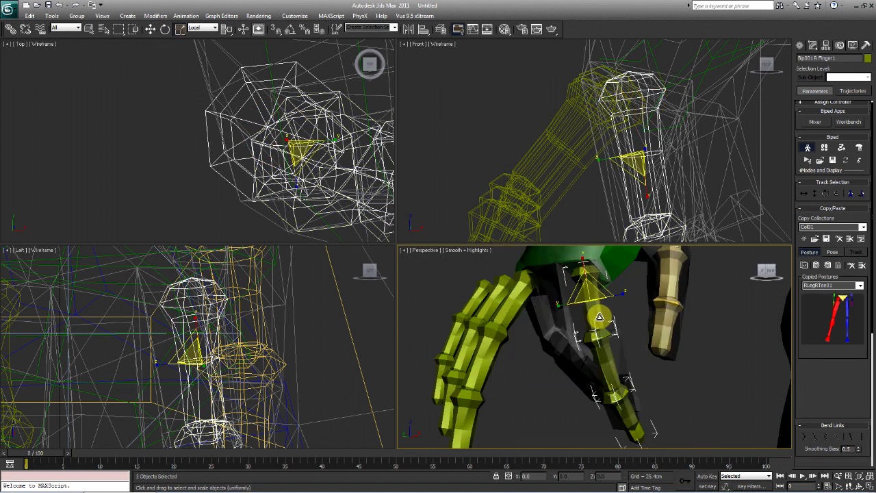
{"action": "left_click_drag", "start_coordinate": [584, 271], "coordinate": [582, 272]}
- Scale the right index finger chain along local Z and Y so its thickness fills the mesh finger
{"action": "middle_click_drag", "start_coordinate": [607, 315], "coordinate": [651, 329], "text": "alt"}
{"action": "middle_click_drag", "start_coordinate": [622, 362], "coordinate": [674, 338], "text": "alt"}
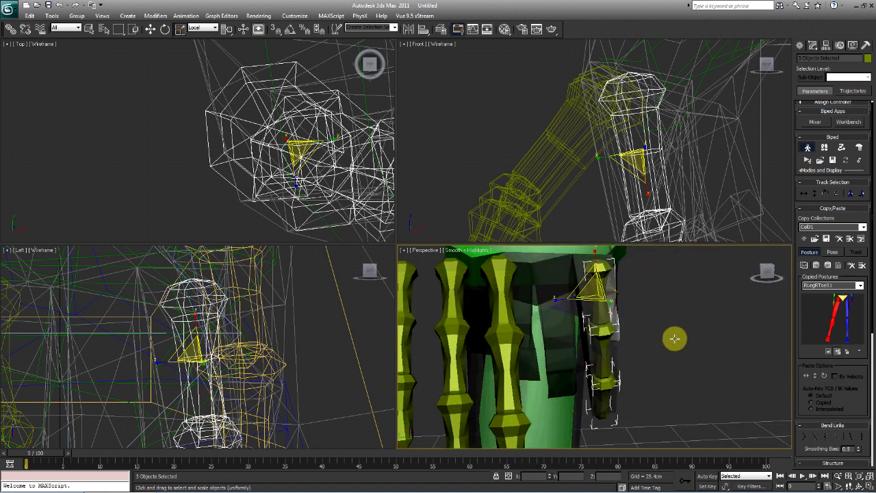
{"action": "left_click_drag", "start_coordinate": [557, 300], "coordinate": [548, 302]}
{"action": "middle_click_drag", "start_coordinate": [591, 295], "coordinate": [588, 332], "text": "alt"}
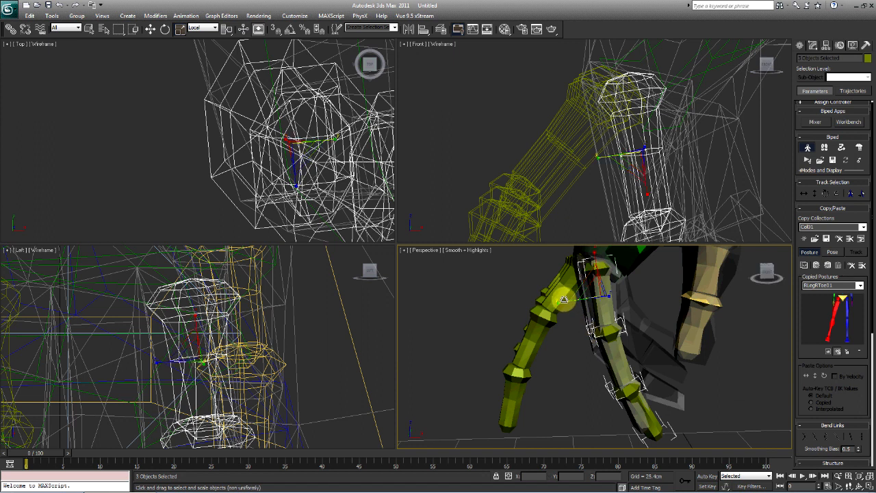
{"action": "left_click_drag", "start_coordinate": [561, 301], "coordinate": [579, 342]}
{"action": "mouse_move", "coordinate": [581, 350]}
{"action": "middle_mouse_down", "text": "alt"}
{"action": "mouse_move", "coordinate": [586, 357]}
{"action": "mouse_move", "coordinate": [573, 358]}
{"action": "middle_mouse_up", "text": "alt"}
{"action": "left_click_drag", "start_coordinate": [639, 286], "coordinate": [624, 324]}
{"action": "middle_click_drag", "start_coordinate": [624, 324], "coordinate": [657, 395], "text": "alt"}
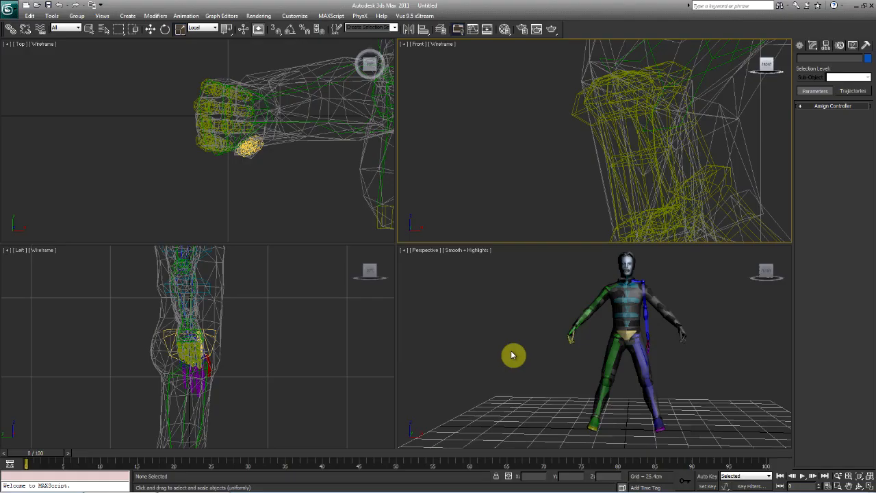
- Examine the fit of all right hand and finger bones from several angles and against the whole character
{"action": "left_click", "coordinate": [510, 356]}
{"action": "scroll", "coordinate": [508, 357], "scroll_direction": "up", "scroll_amount": 3}
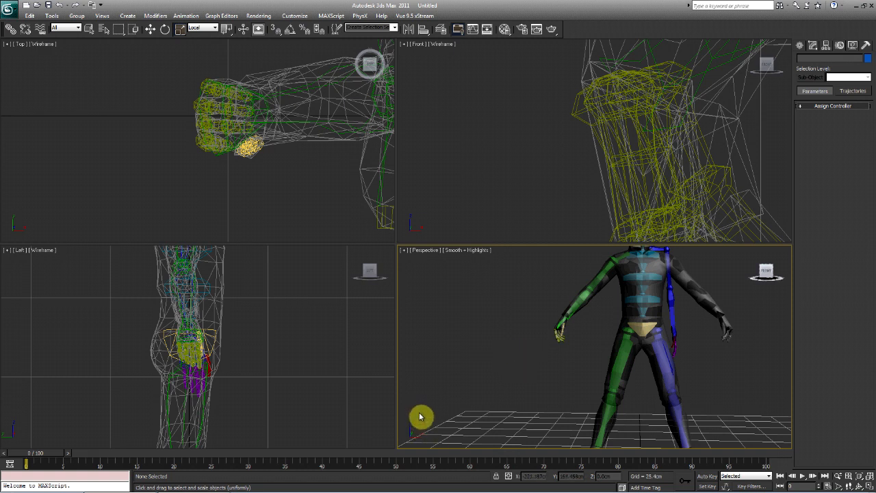
{"action": "scroll", "coordinate": [524, 356], "scroll_direction": "up", "scroll_amount": 5}
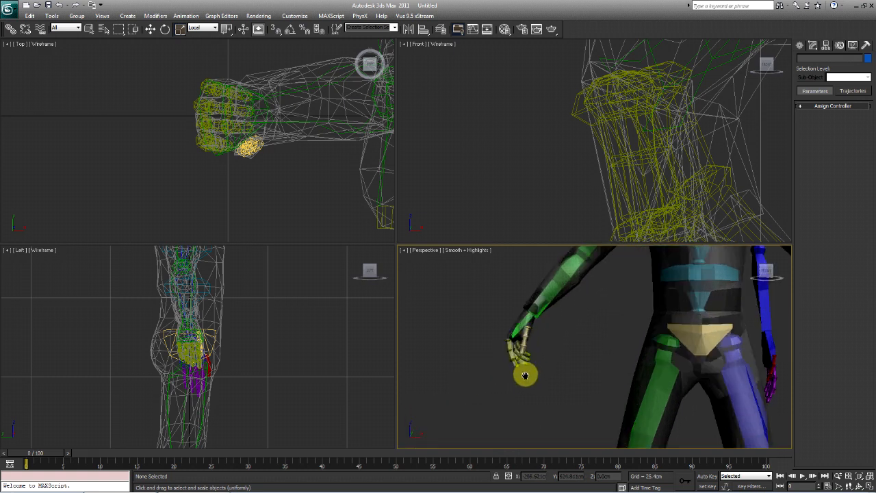
{"action": "middle_click_drag", "start_coordinate": [528, 374], "coordinate": [599, 385], "text": "alt"}
{"action": "scroll", "coordinate": [604, 379], "scroll_direction": "up", "scroll_amount": 3}
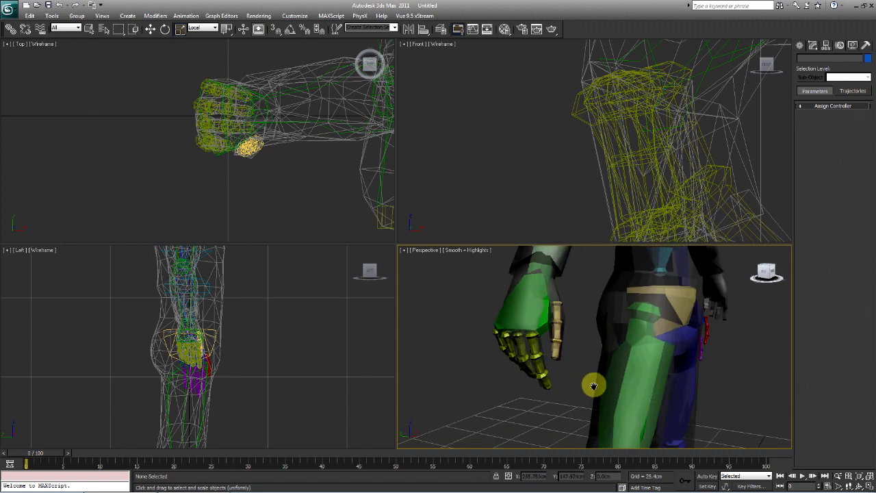
{"action": "scroll", "coordinate": [593, 385], "scroll_direction": "up", "scroll_amount": 5}
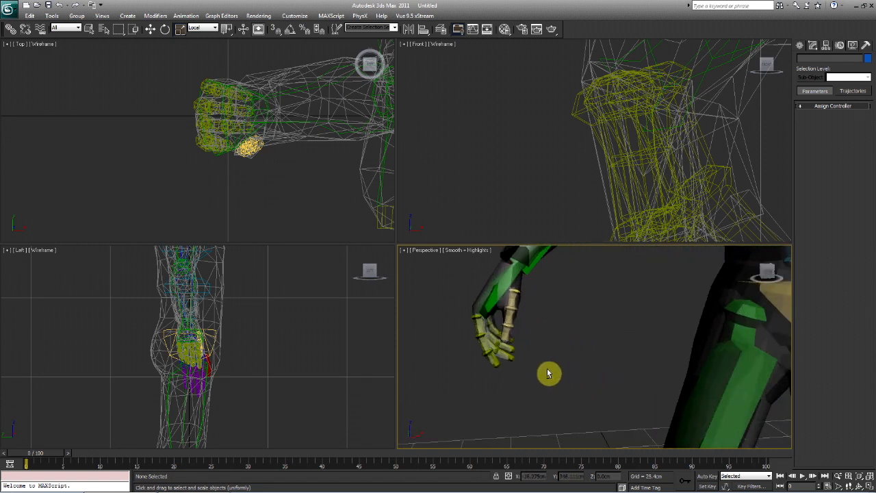
{"action": "middle_click_drag", "start_coordinate": [548, 373], "coordinate": [608, 372], "text": "alt"}
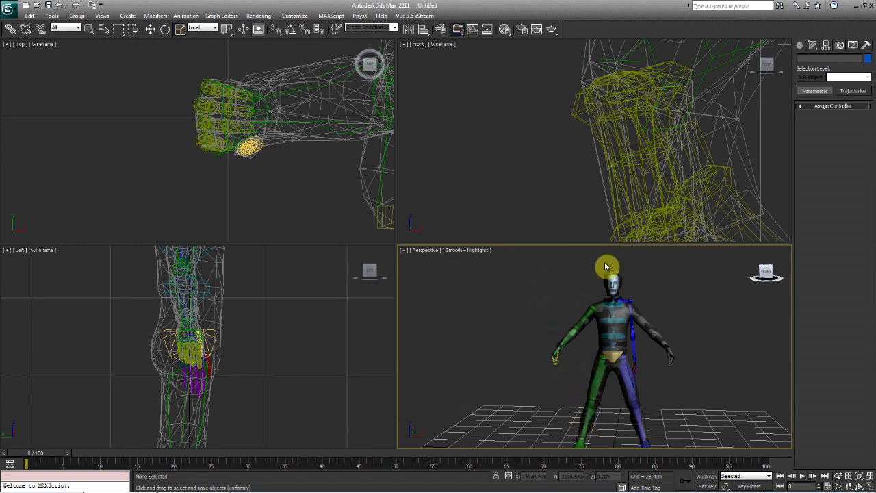
{"action": "middle_click_drag", "start_coordinate": [618, 319], "coordinate": [614, 363]}
{"action": "scroll", "coordinate": [614, 362], "scroll_direction": "up", "scroll_amount": 2}
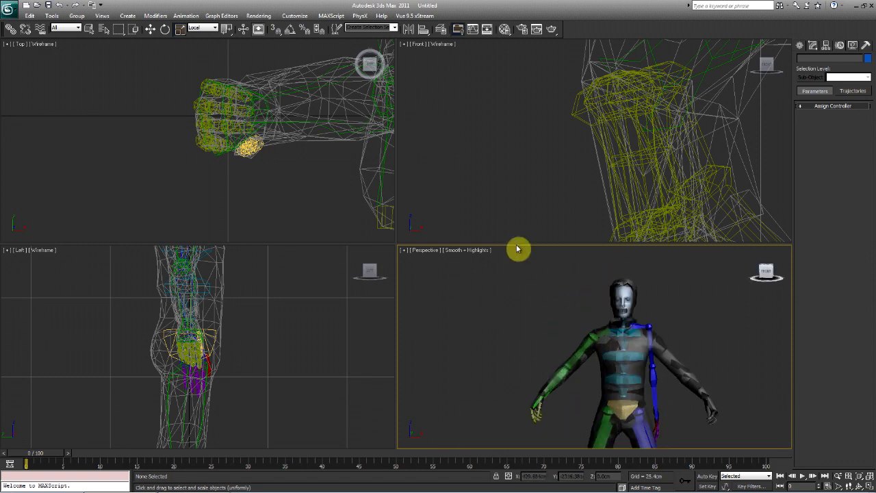
- Select the entire right arm chain from the clavicle down to the fingertips
{"action": "left_click", "coordinate": [149, 29]}
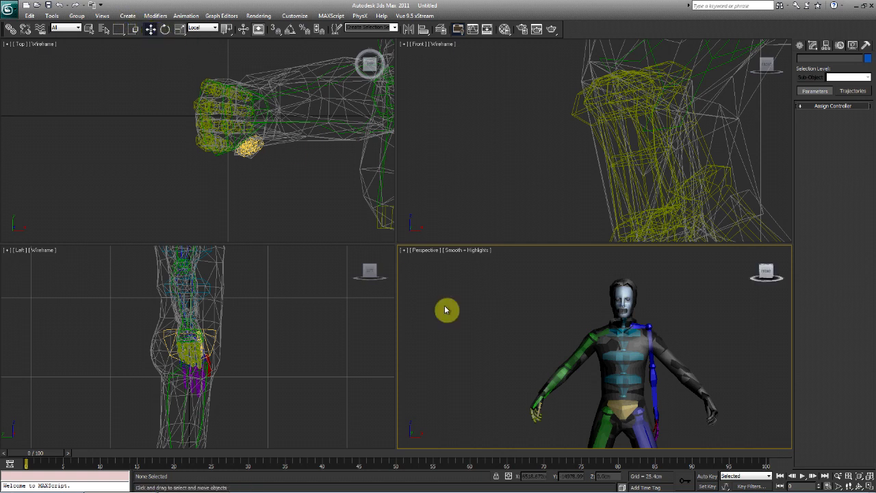
{"action": "mouse_move", "coordinate": [565, 409]}
{"action": "middle_mouse_down"}
{"action": "mouse_move", "coordinate": [563, 328]}
{"action": "mouse_move", "coordinate": [580, 276]}
{"action": "mouse_move", "coordinate": [568, 399]}
{"action": "mouse_move", "coordinate": [585, 411]}
{"action": "mouse_move", "coordinate": [585, 378]}
{"action": "mouse_move", "coordinate": [581, 406]}
{"action": "middle_mouse_up"}
{"action": "scroll", "coordinate": [587, 378], "scroll_direction": "up", "scroll_amount": 3}
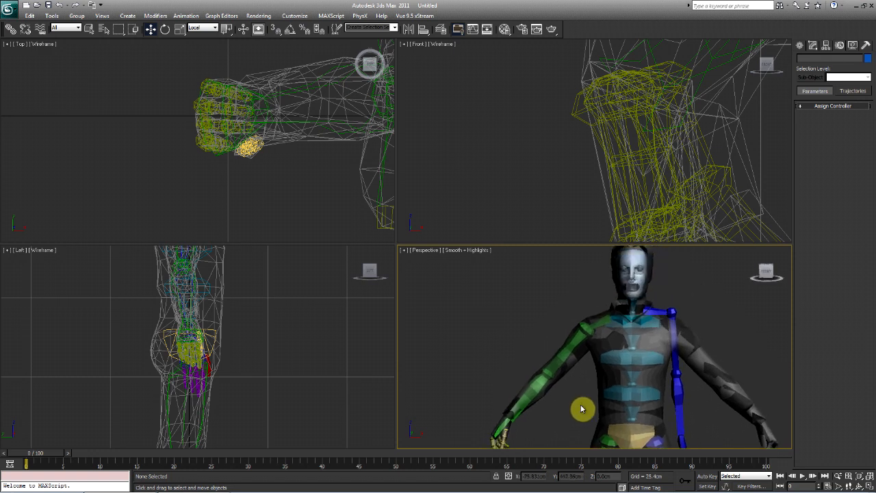
{"action": "double_click", "coordinate": [600, 320]}
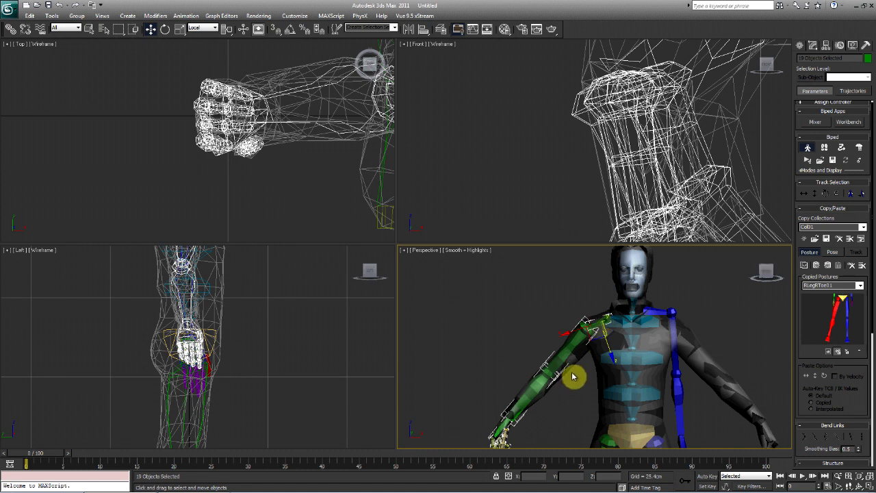
{"action": "middle_click_drag", "start_coordinate": [573, 377], "coordinate": [575, 354]}
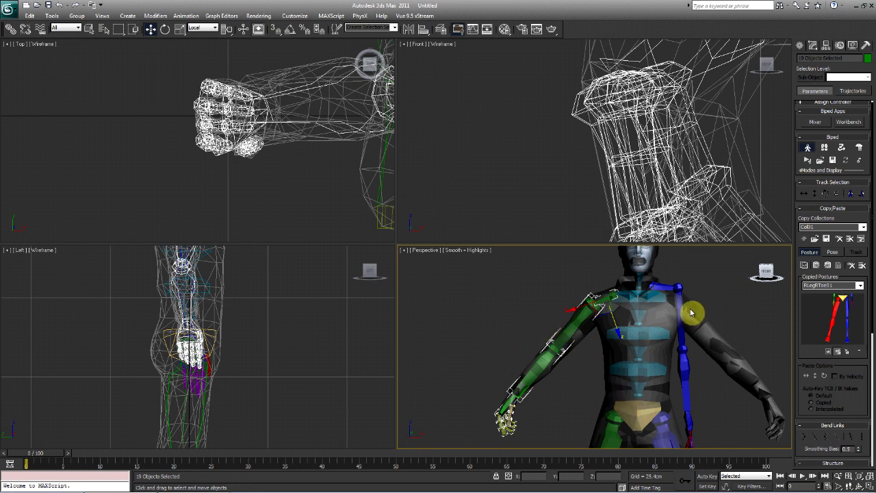
{"action": "mouse_move", "coordinate": [685, 326]}
{"action": "middle_mouse_down", "text": "alt"}
{"action": "mouse_move", "coordinate": [662, 319]}
{"action": "mouse_move", "coordinate": [635, 342]}
{"action": "mouse_move", "coordinate": [702, 348]}
{"action": "mouse_move", "coordinate": [694, 332]}
{"action": "middle_mouse_up", "text": "alt"}
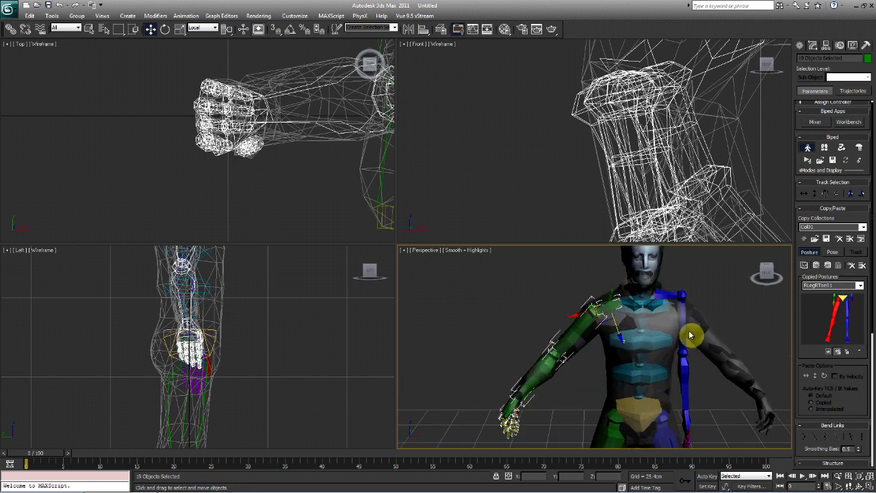
- Copy the right arm's posture, paste it onto the opposite arm, and check the left arm's fit
{"action": "left_click", "coordinate": [805, 266]}
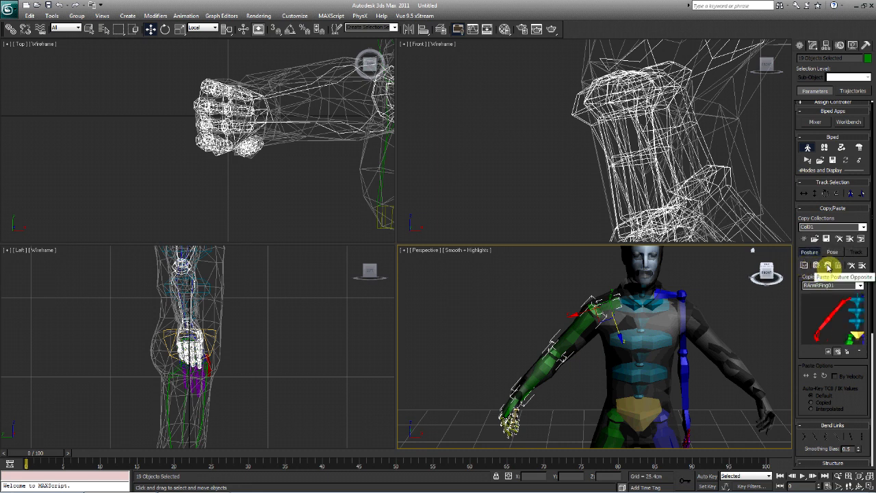
{"action": "left_click", "coordinate": [828, 266]}
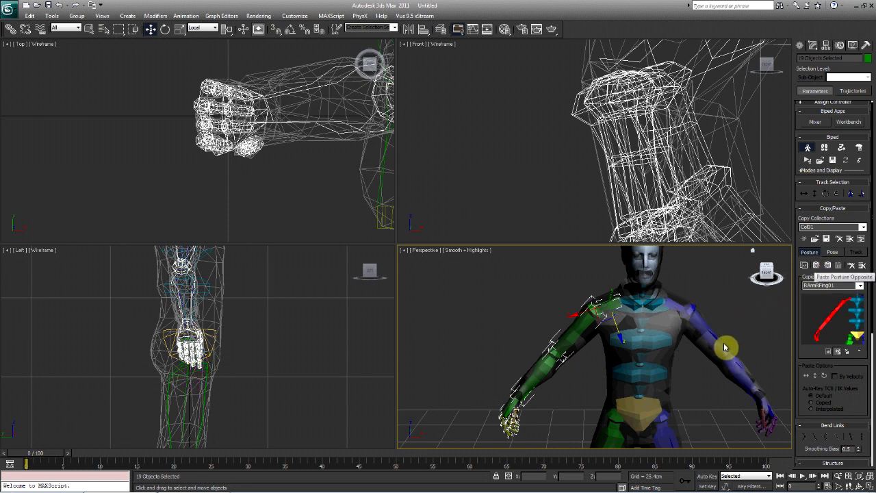
{"action": "middle_click_drag", "start_coordinate": [709, 360], "coordinate": [666, 293], "text": "alt"}
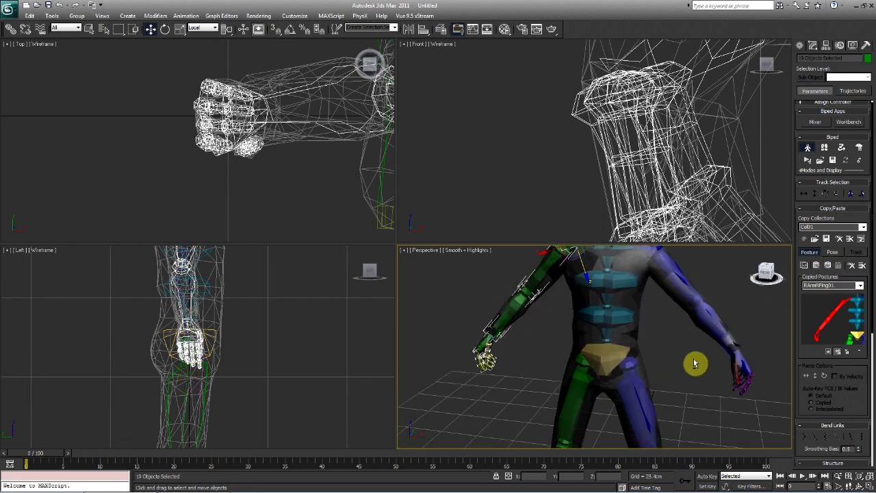
{"action": "middle_click_drag", "start_coordinate": [694, 362], "coordinate": [661, 362], "text": "alt"}
{"action": "scroll", "coordinate": [657, 339], "scroll_direction": "up", "scroll_amount": 3}
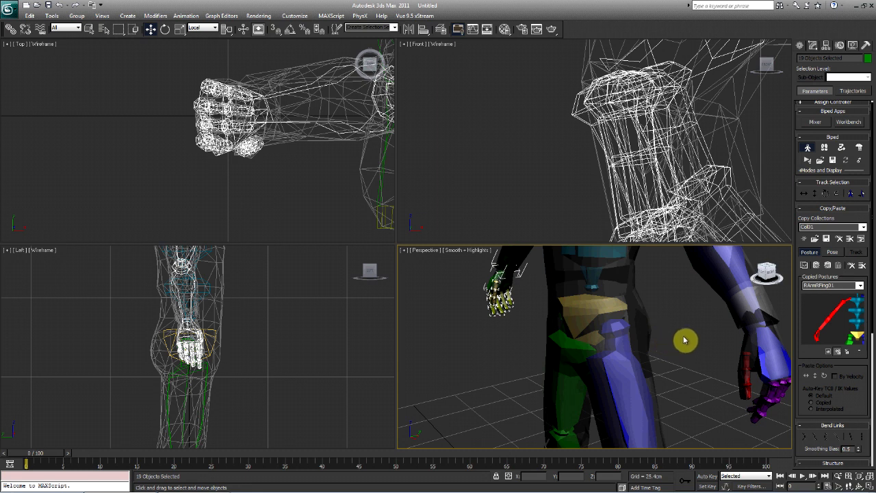
- Select the left hand bone and rotate it about 4.7 degrees around local Z to align it with the mesh hand
{"action": "left_click", "coordinate": [690, 336]}
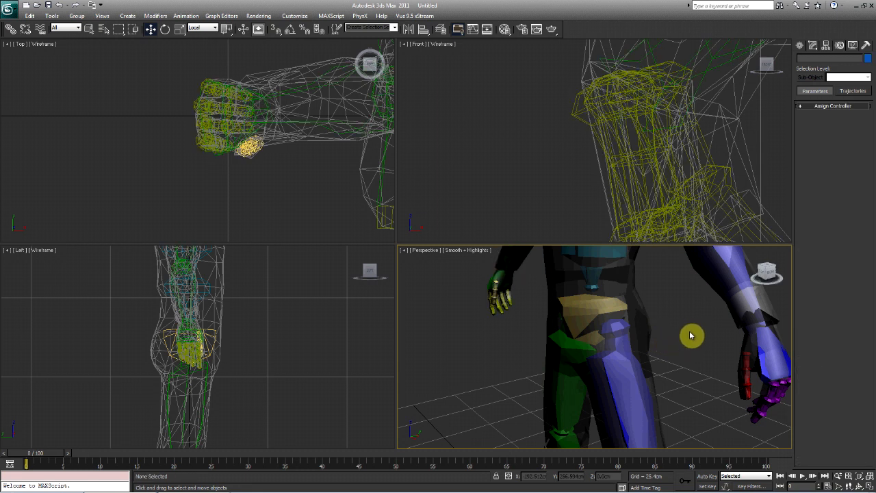
{"action": "left_click", "coordinate": [165, 29]}
{"action": "middle_click_drag", "start_coordinate": [724, 374], "coordinate": [655, 359], "text": "alt"}
{"action": "scroll", "coordinate": [655, 358], "scroll_direction": "up", "scroll_amount": 3}
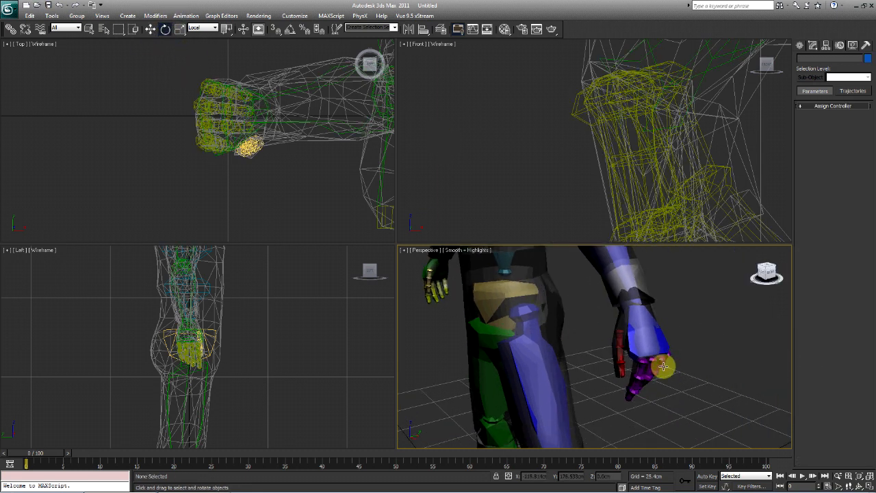
{"action": "left_click", "coordinate": [691, 350]}
{"action": "mouse_move", "coordinate": [685, 358]}
{"action": "middle_mouse_down", "text": "alt"}
{"action": "mouse_move", "coordinate": [692, 356]}
{"action": "mouse_move", "coordinate": [646, 358]}
{"action": "mouse_move", "coordinate": [670, 355]}
{"action": "mouse_move", "coordinate": [659, 368]}
{"action": "mouse_move", "coordinate": [681, 346]}
{"action": "middle_mouse_up", "text": "alt"}
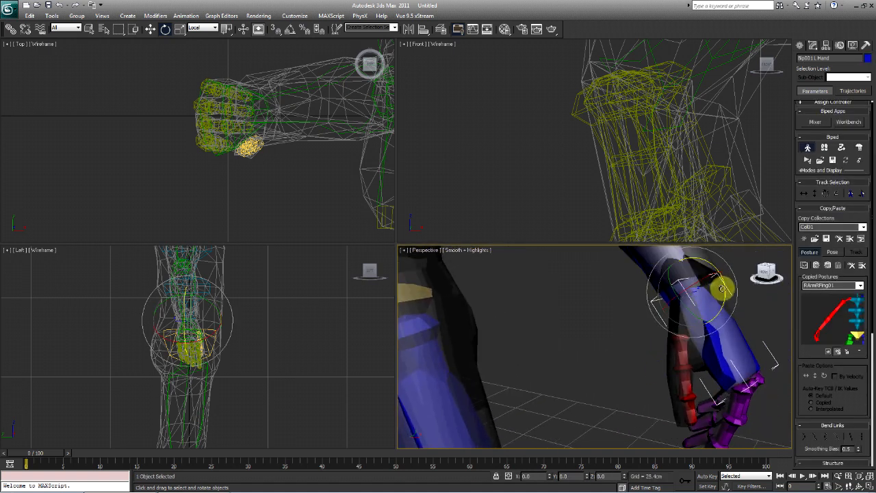
{"action": "left_click_drag", "start_coordinate": [724, 291], "coordinate": [727, 294]}
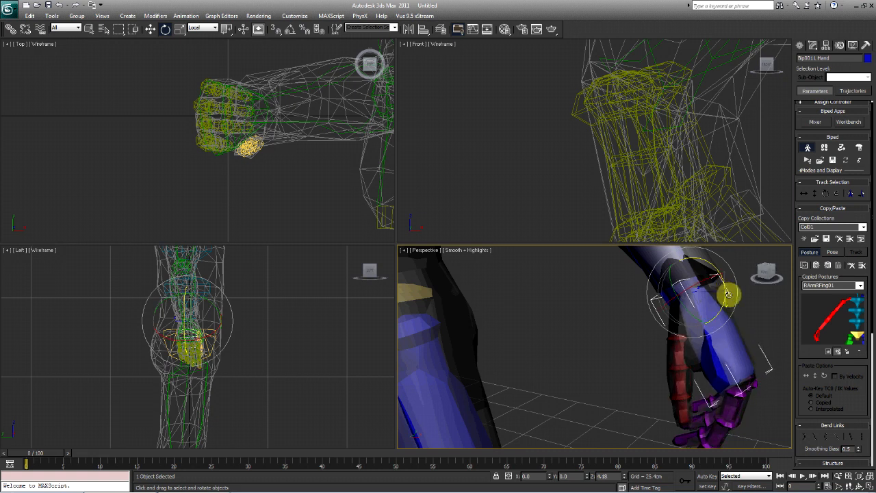
{"action": "scroll", "coordinate": [647, 357], "scroll_direction": "down", "scroll_amount": 5}
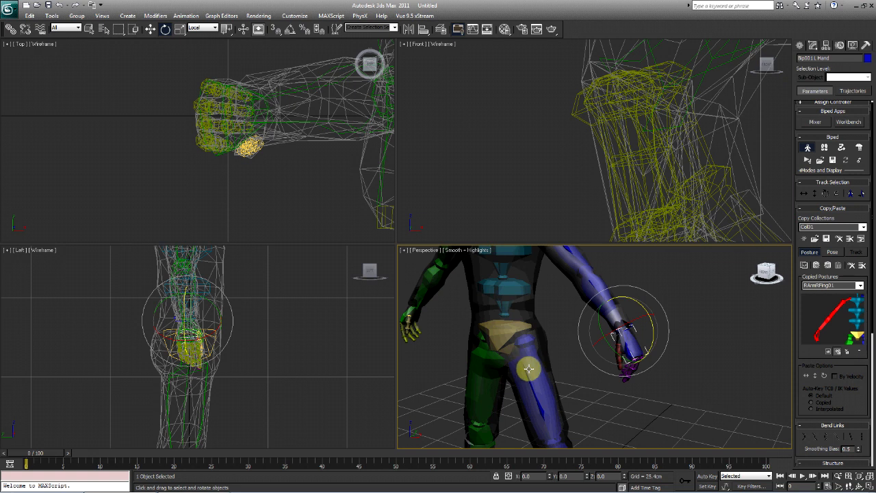
{"action": "scroll", "coordinate": [551, 363], "scroll_direction": "up", "scroll_amount": 4}
{"action": "middle_click_drag", "start_coordinate": [579, 353], "coordinate": [579, 409]}
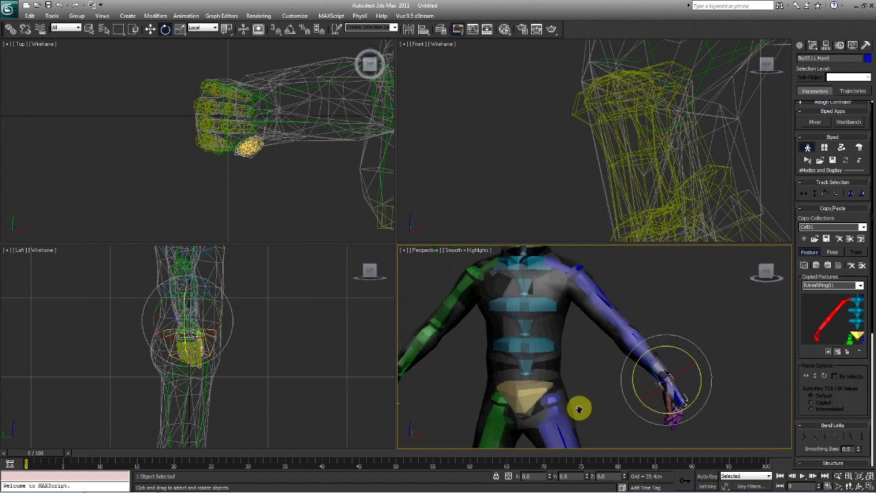
- Select the Biped neck bone and rotate it about 9.55 degrees around local Z to align the head with the mesh
{"action": "left_click", "coordinate": [641, 262]}
{"action": "middle_click_drag", "start_coordinate": [614, 342], "coordinate": [664, 415], "text": "alt"}
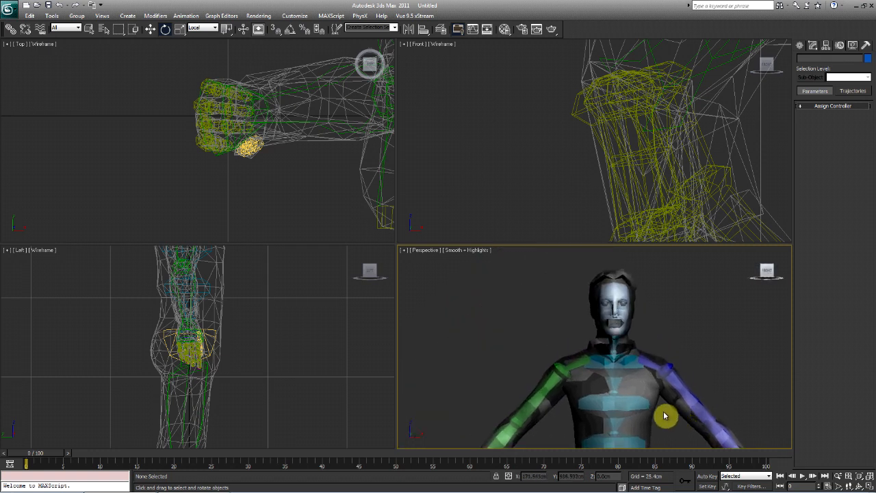
{"action": "scroll", "coordinate": [664, 415], "scroll_direction": "up", "scroll_amount": 2}
{"action": "middle_click_drag", "start_coordinate": [625, 359], "coordinate": [532, 411], "text": "alt"}
{"action": "scroll", "coordinate": [618, 391], "scroll_direction": "up", "scroll_amount": 2}
{"action": "left_click", "coordinate": [628, 381]}
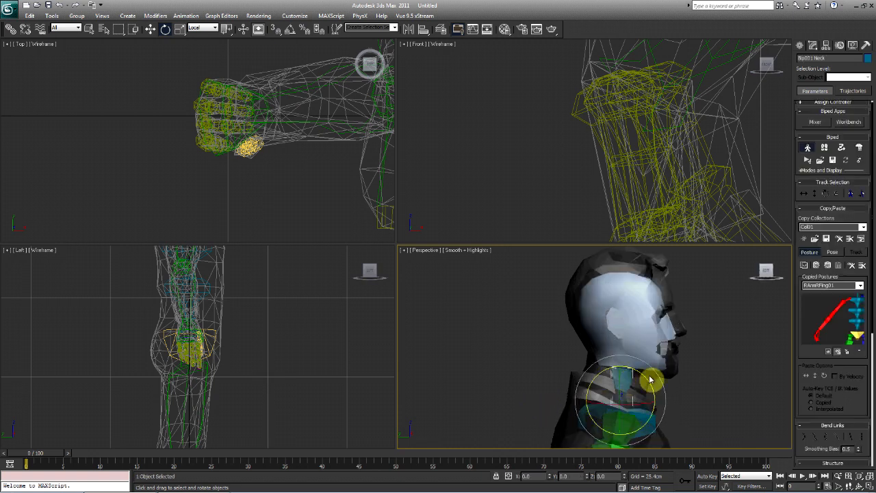
{"action": "left_click_drag", "start_coordinate": [651, 383], "coordinate": [655, 385]}
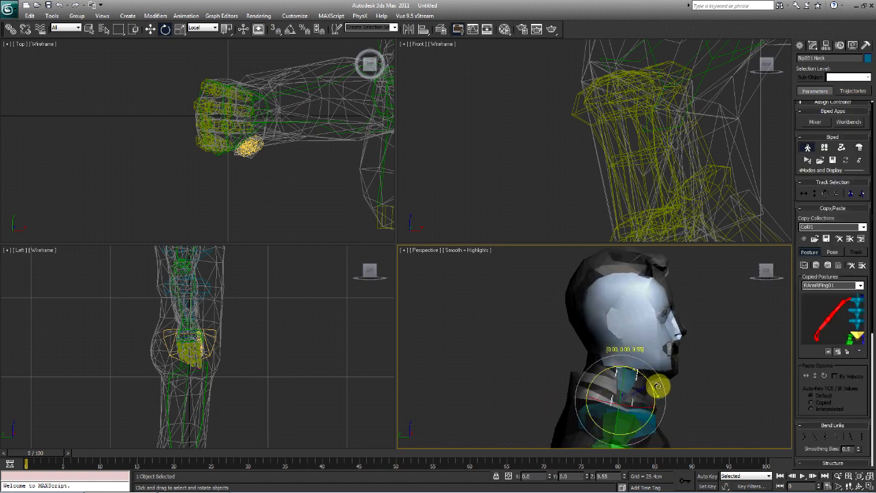
- Scale the Biped head bone non-uniformly in front and side views so it fills the mesh head
{"action": "left_click", "coordinate": [618, 336]}
{"action": "right_click", "coordinate": [631, 353]}
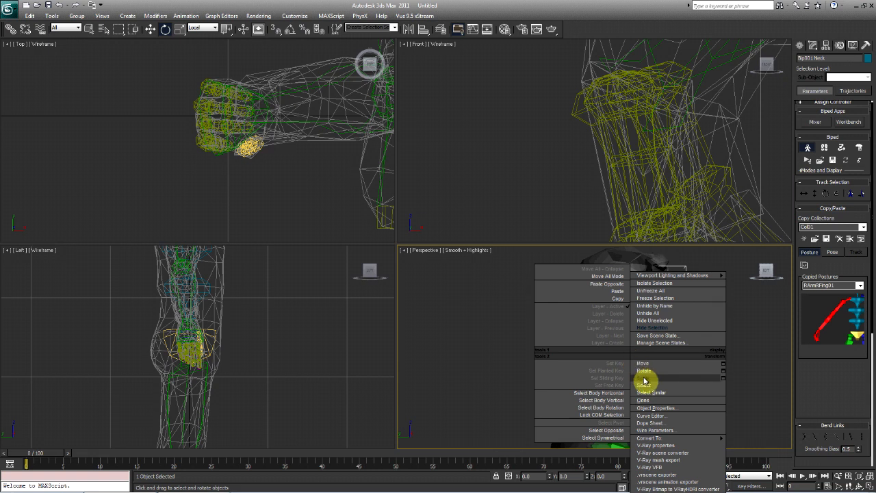
{"action": "left_click", "coordinate": [644, 379]}
{"action": "middle_click_drag", "start_coordinate": [650, 389], "coordinate": [619, 364], "text": "alt"}
{"action": "left_click_drag", "start_coordinate": [614, 349], "coordinate": [605, 327]}
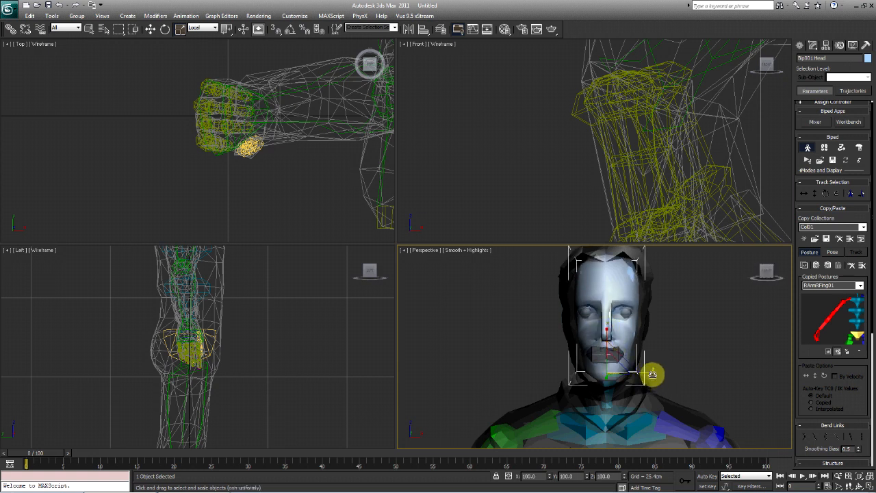
{"action": "left_click_drag", "start_coordinate": [653, 373], "coordinate": [592, 388]}
{"action": "middle_click_drag", "start_coordinate": [592, 388], "coordinate": [655, 375], "text": "alt"}
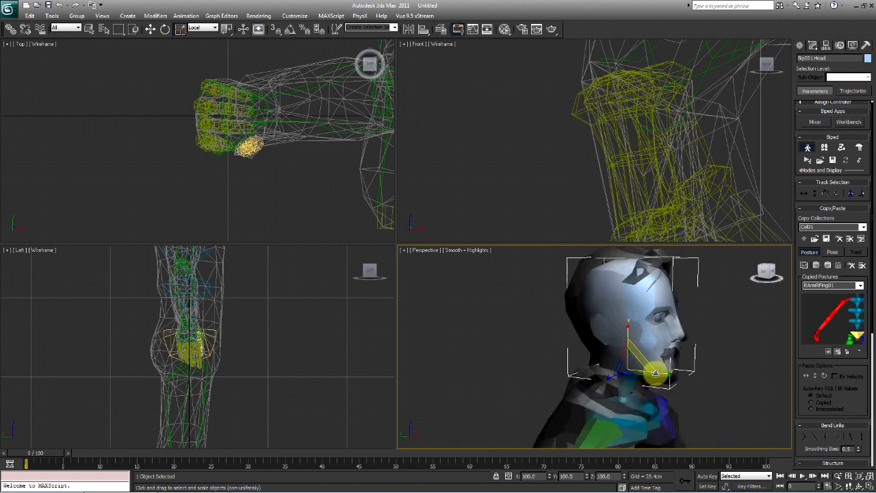
{"action": "left_click_drag", "start_coordinate": [654, 375], "coordinate": [669, 375]}
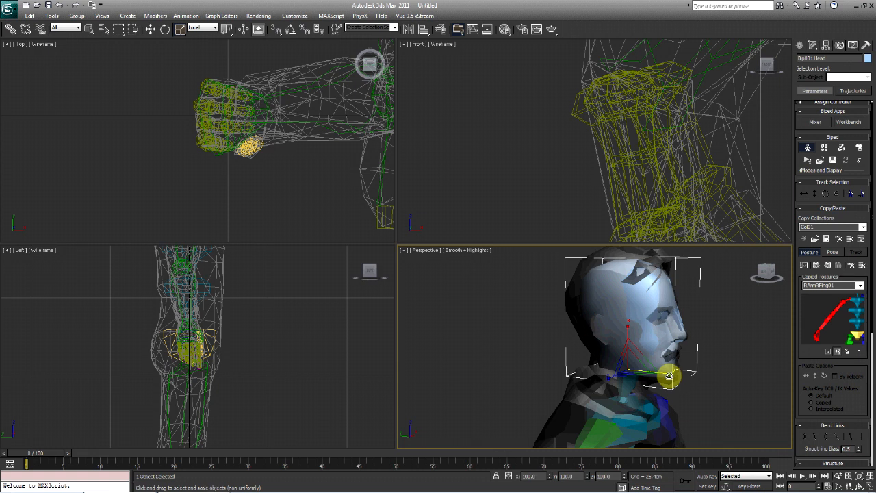
- Deselect the head, maximize the Perspective view, and examine the whole Biped's fit inside the character mesh
{"action": "middle_click_drag", "start_coordinate": [669, 375], "coordinate": [630, 396], "text": "alt"}
{"action": "scroll", "coordinate": [622, 379], "scroll_direction": "down", "scroll_amount": 4}
{"action": "scroll", "coordinate": [622, 380], "scroll_direction": "down", "scroll_amount": 3}
{"action": "left_click", "coordinate": [867, 487]}
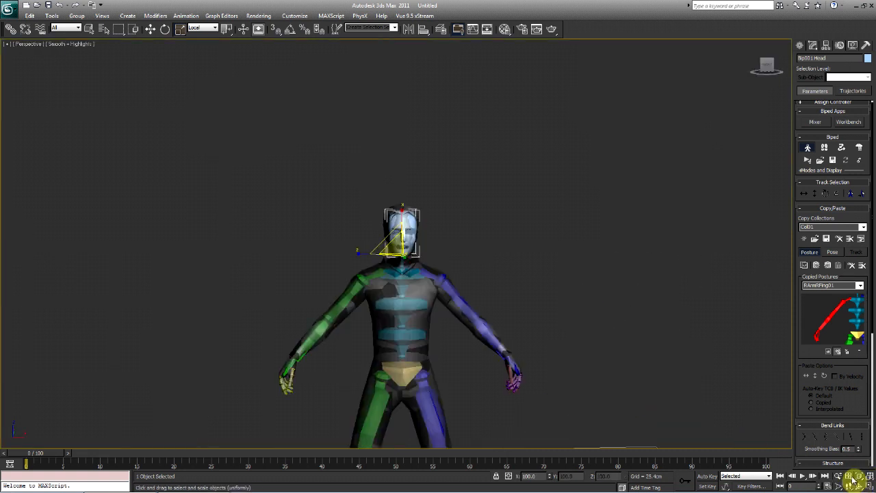
{"action": "left_click", "coordinate": [594, 298]}
{"action": "scroll", "coordinate": [575, 342], "scroll_direction": "up", "scroll_amount": 3}
{"action": "scroll", "coordinate": [572, 401], "scroll_direction": "down", "scroll_amount": 3}
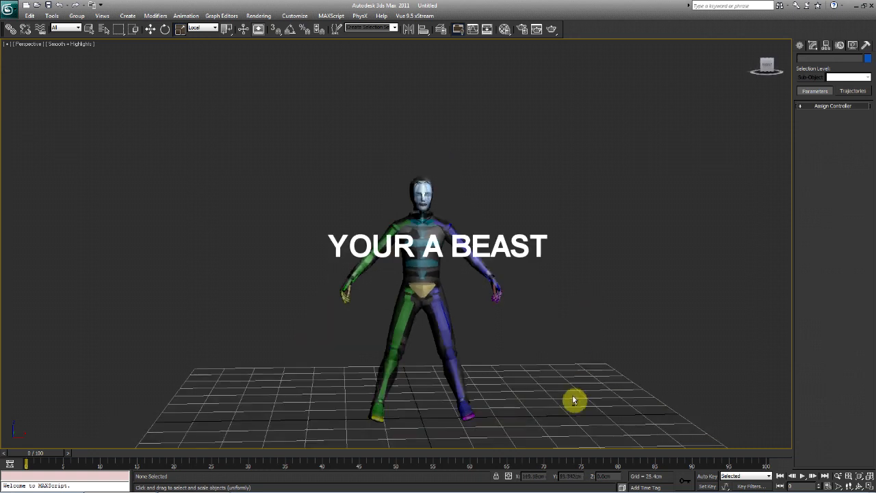
{"action": "middle_click_drag", "start_coordinate": [552, 399], "coordinate": [581, 376], "text": "alt"}
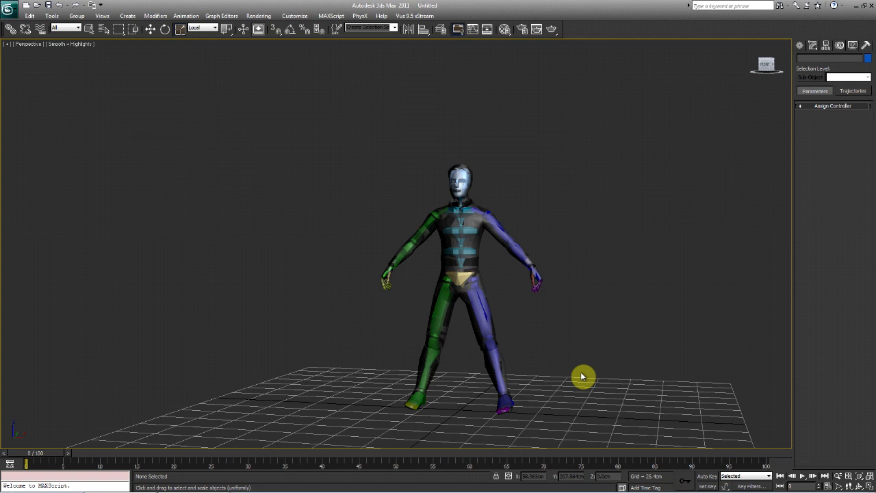
{"action": "scroll", "coordinate": [603, 383], "scroll_direction": "down", "scroll_amount": 2}
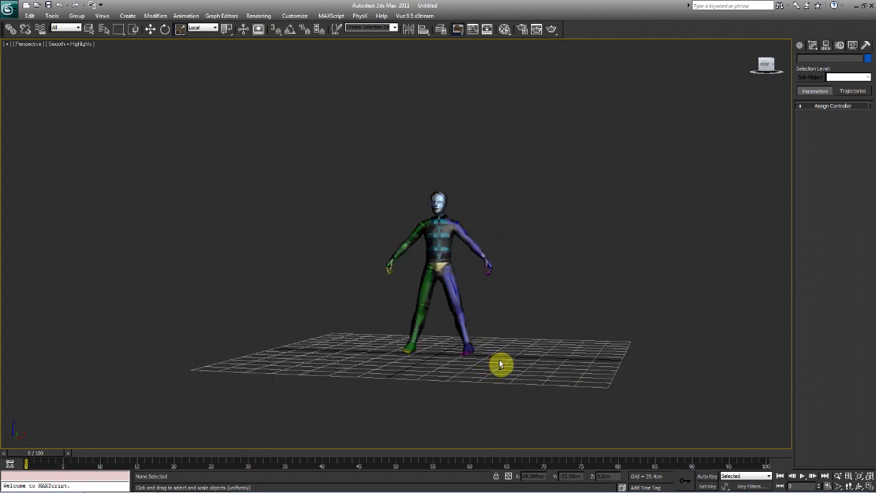
{"action": "scroll", "coordinate": [503, 361], "scroll_direction": "up", "scroll_amount": 4}
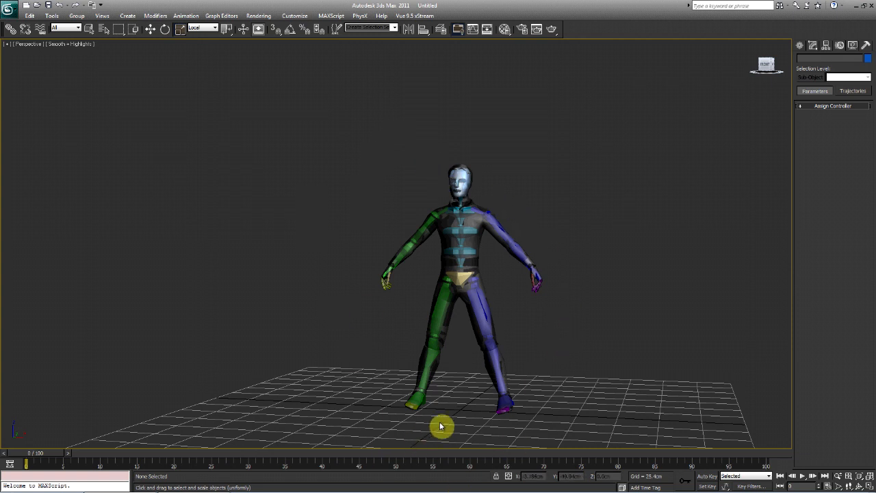
{"action": "scroll", "coordinate": [441, 423], "scroll_direction": "up", "scroll_amount": 3}
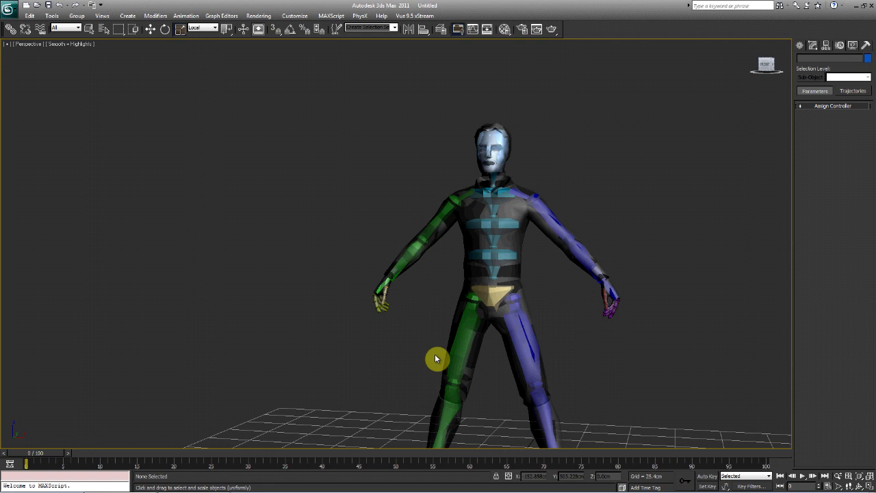
{"action": "scroll", "coordinate": [435, 355], "scroll_direction": "down", "scroll_amount": 3}
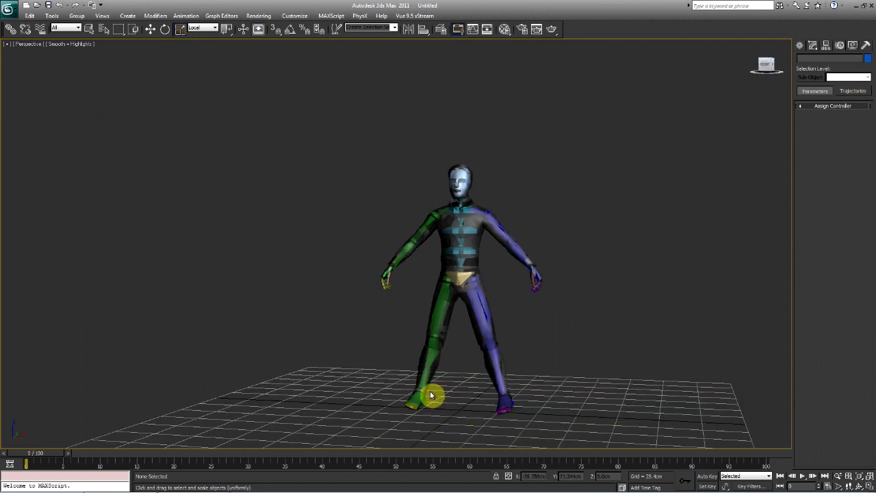
{"action": "scroll", "coordinate": [430, 394], "scroll_direction": "up", "scroll_amount": 3}
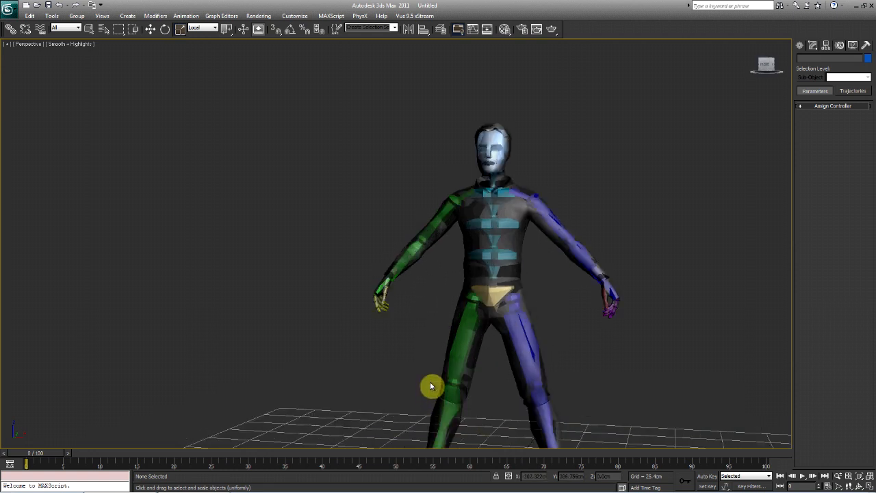
- Unfreeze all objects, and hide every Biped object selected by finding "bip" among the scene names
{"action": "right_click", "coordinate": [364, 357]}
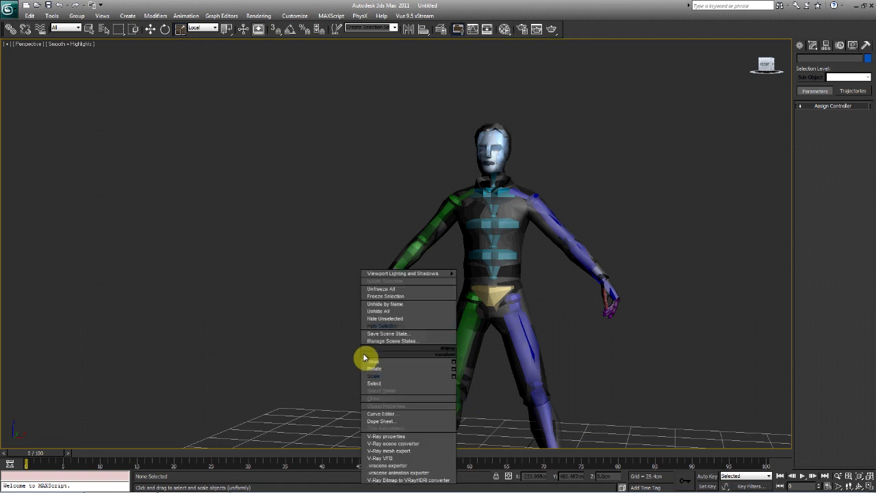
{"action": "left_click", "coordinate": [388, 296]}
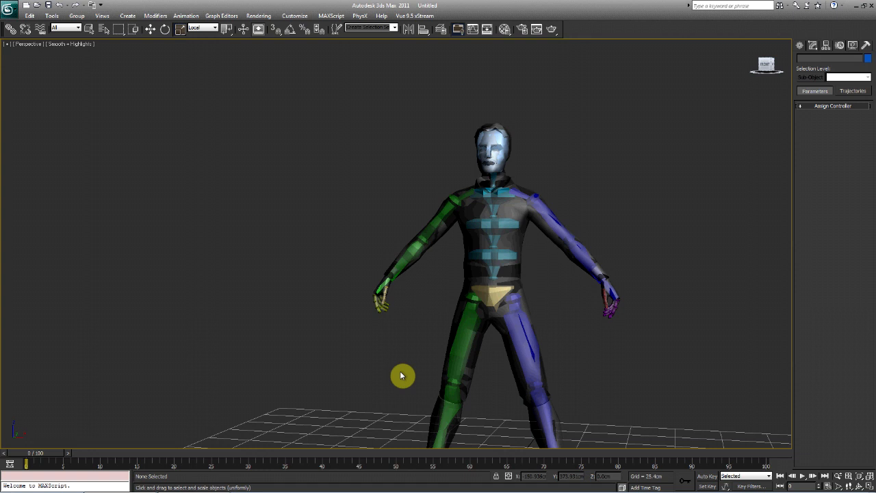
{"action": "key", "text": "h"}
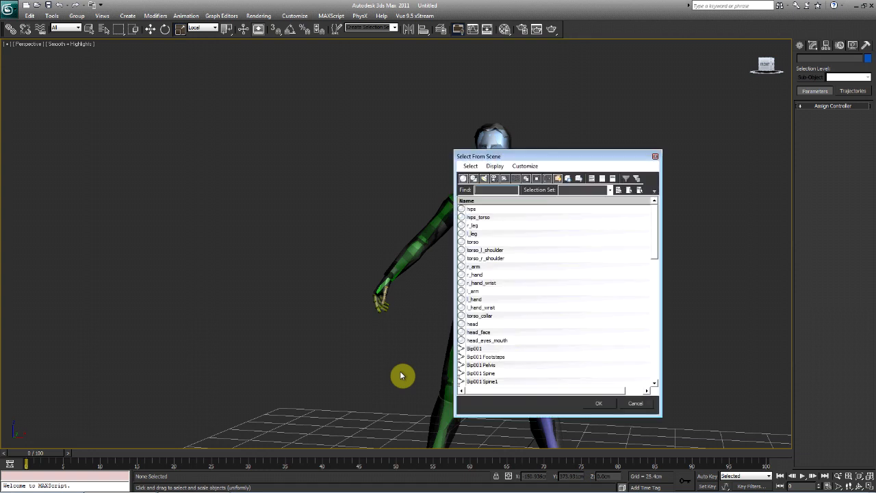
{"action": "type", "text": "bip"}
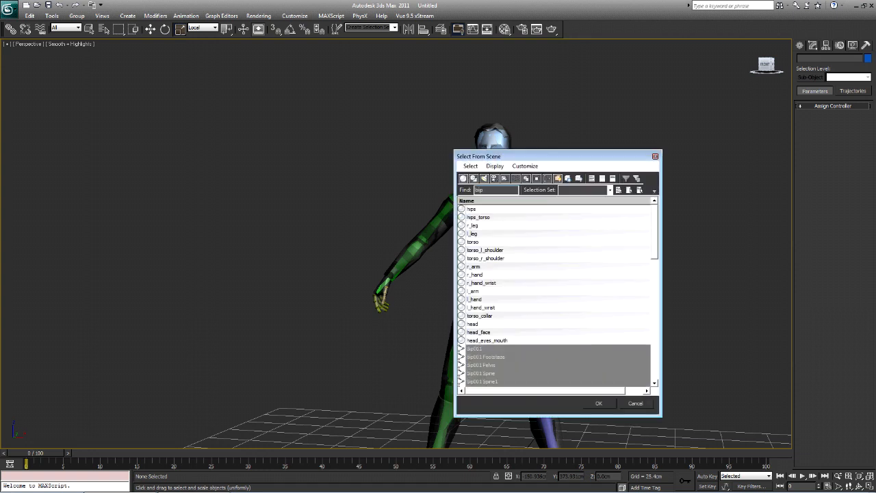
{"action": "left_click", "coordinate": [598, 403]}
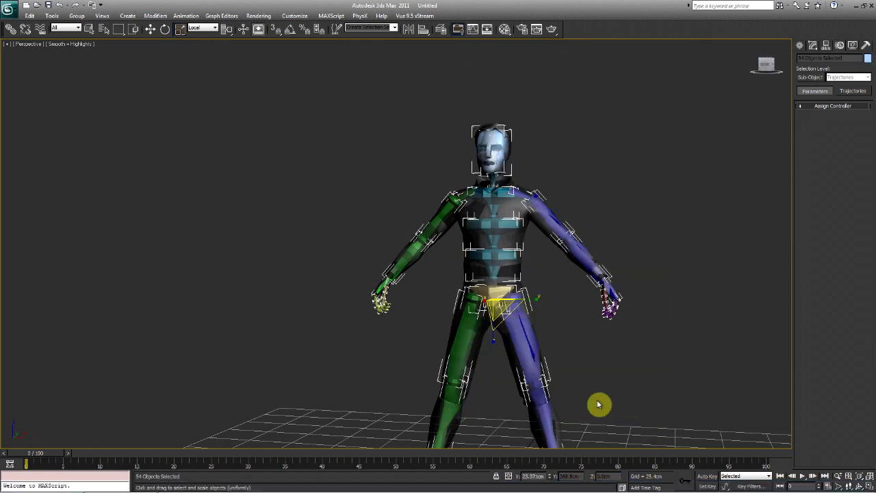
{"action": "right_click", "coordinate": [443, 293]}
{"action": "left_click", "coordinate": [448, 265]}
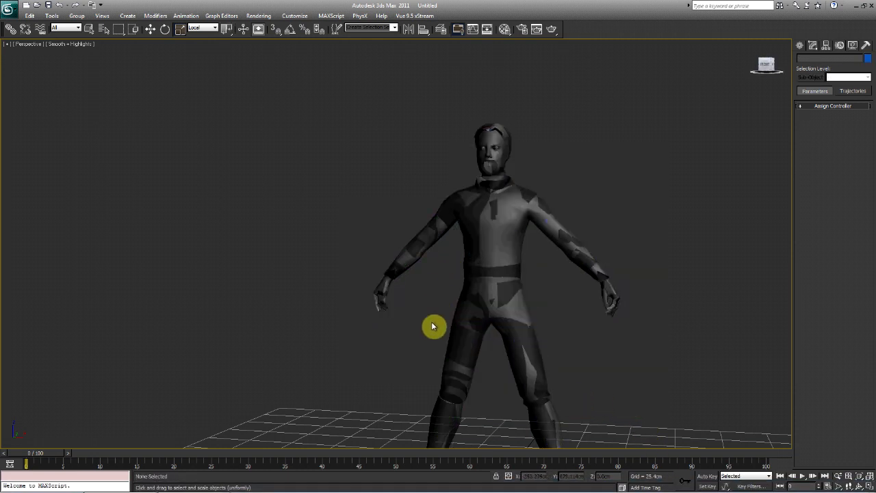
- Select all parts of the character mesh and turn off See-Through in their object properties
{"action": "scroll", "coordinate": [432, 326], "scroll_direction": "down", "scroll_amount": 4}
{"action": "left_click_drag", "start_coordinate": [380, 124], "coordinate": [572, 390]}
{"action": "scroll", "coordinate": [512, 319], "scroll_direction": "up", "scroll_amount": 3}
{"action": "right_click", "coordinate": [471, 269]}
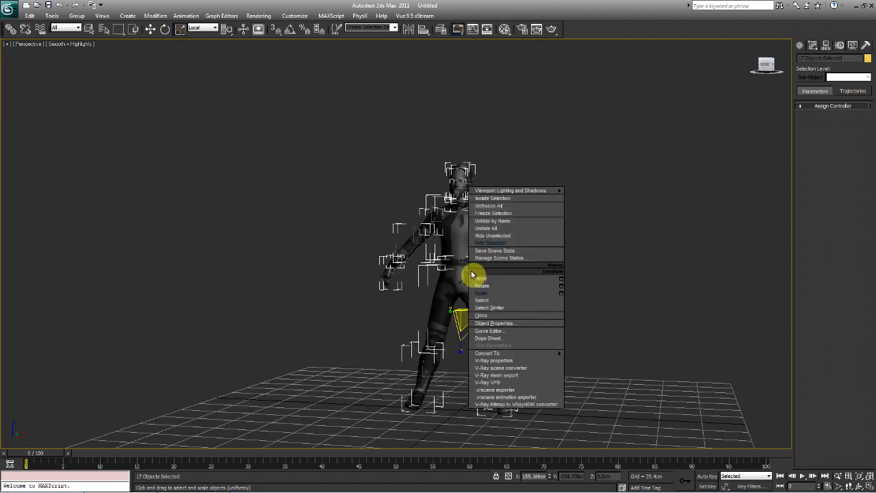
{"action": "left_click", "coordinate": [493, 323]}
{"action": "left_click", "coordinate": [358, 259]}
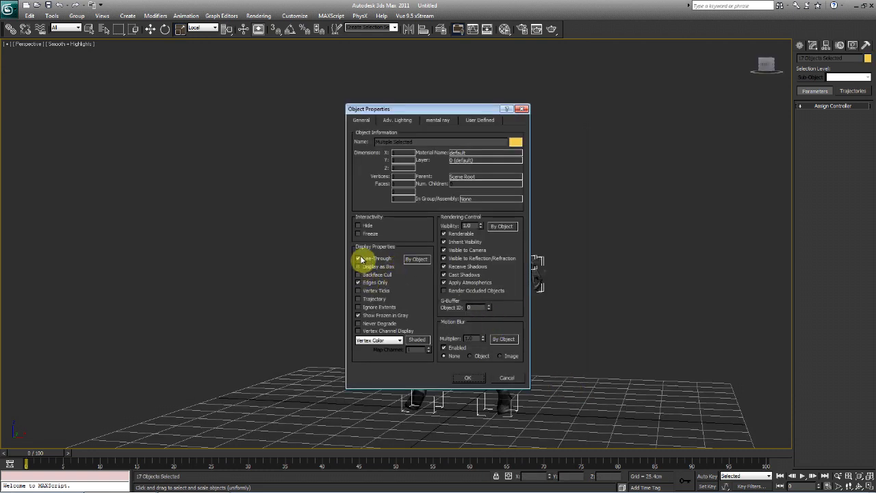
{"action": "left_click", "coordinate": [468, 378]}
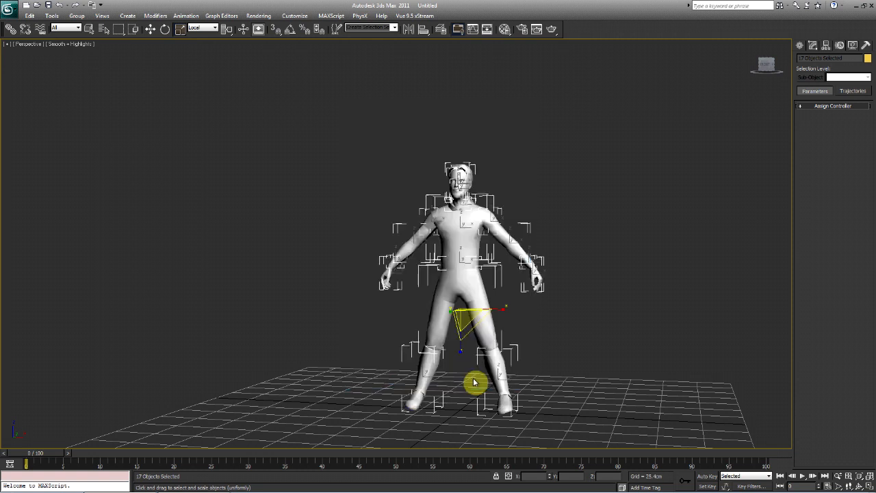
{"action": "left_click", "coordinate": [326, 336]}
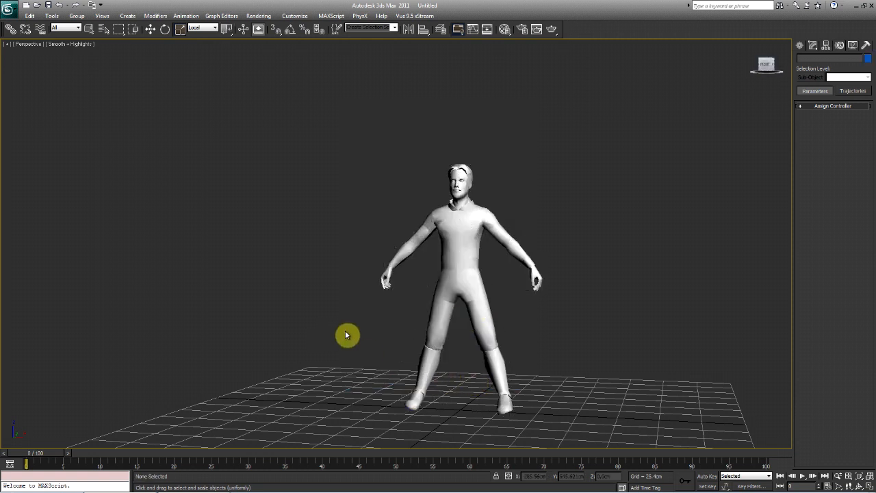
- Unhide all Biped objects by name using the search text "bip"
{"action": "right_click", "coordinate": [345, 334]}
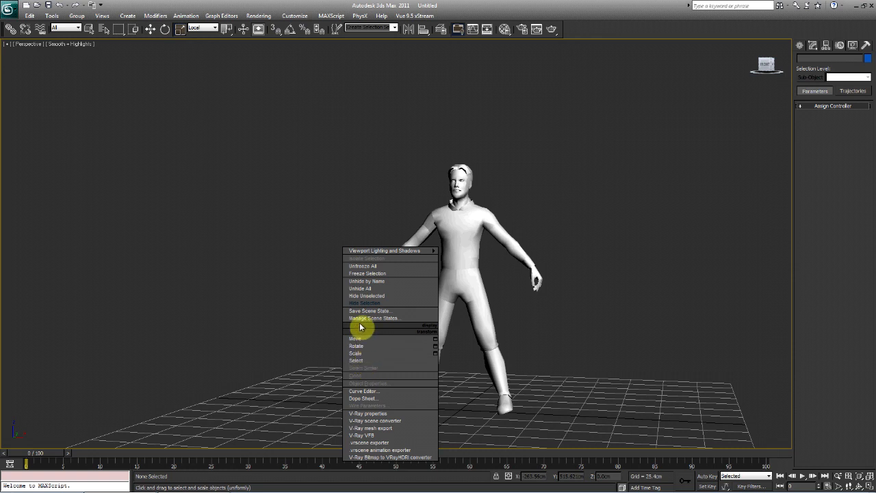
{"action": "left_click", "coordinate": [295, 306]}
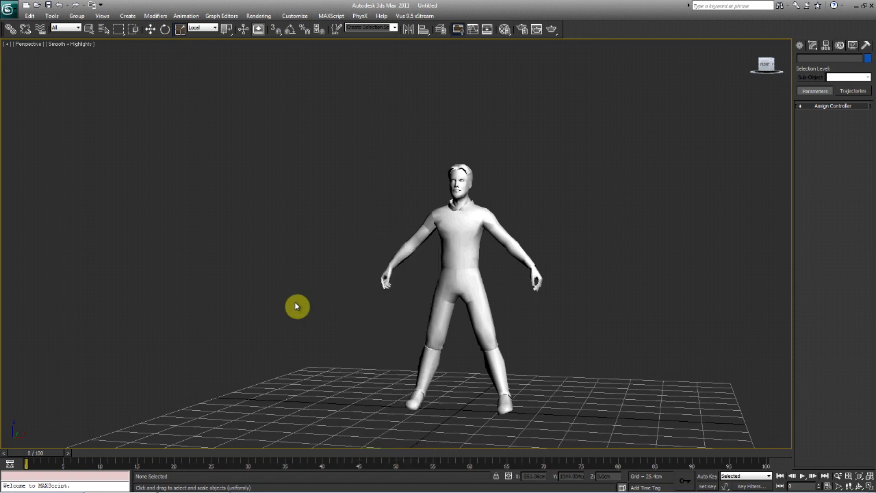
{"action": "right_click", "coordinate": [308, 278]}
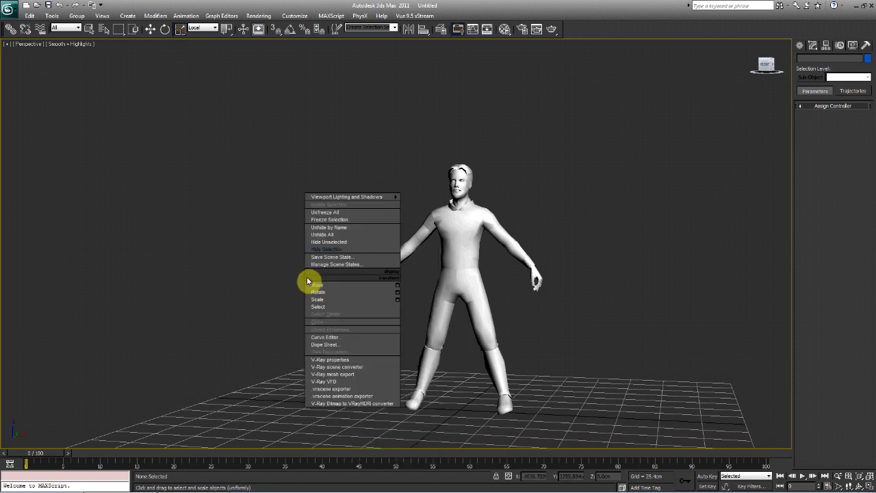
{"action": "left_click", "coordinate": [319, 227]}
{"action": "type", "text": "bip"}
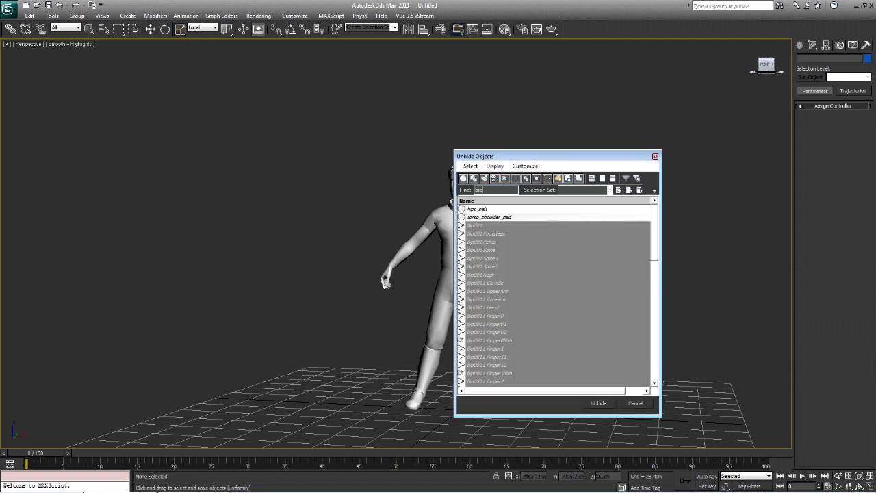
{"action": "key", "text": "Return"}
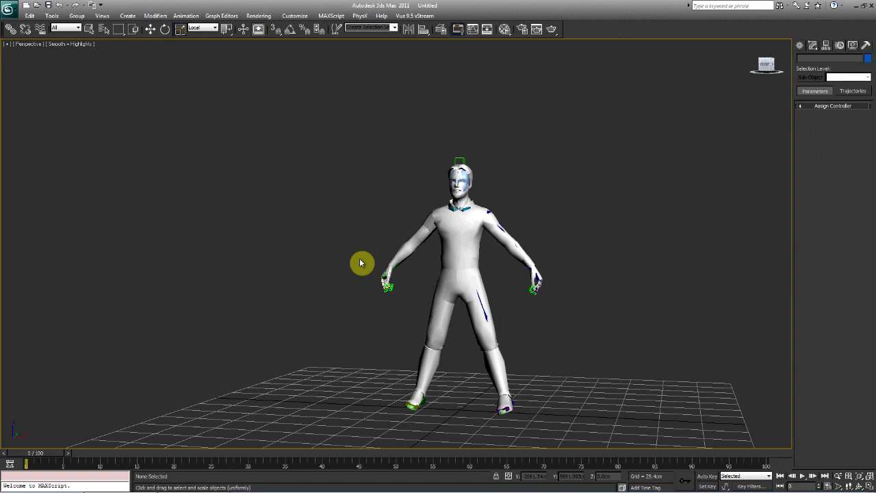
- Examine the Biped inside the opaque mesh in wireframe and shaded display from the front, back and side
{"action": "key", "text": "F3"}
{"action": "scroll", "coordinate": [410, 319], "scroll_direction": "up", "scroll_amount": 5}
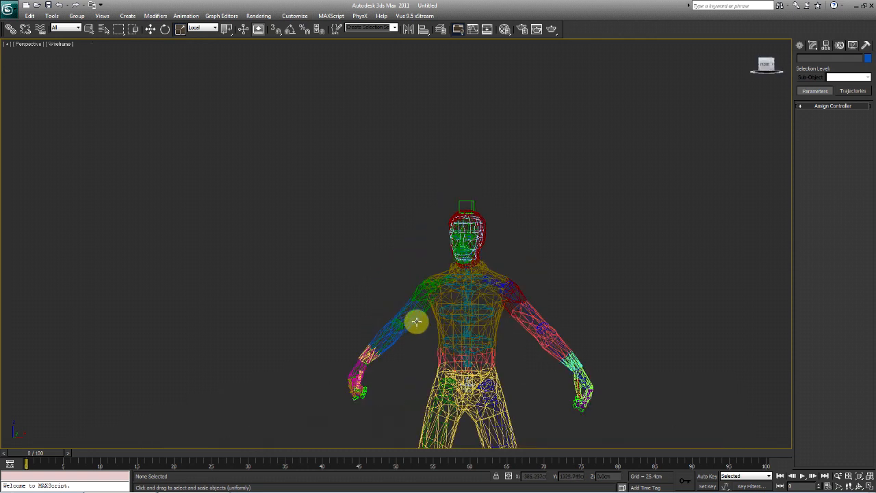
{"action": "middle_click_drag", "start_coordinate": [391, 354], "coordinate": [348, 372], "text": "alt"}
{"action": "key", "text": "F3"}
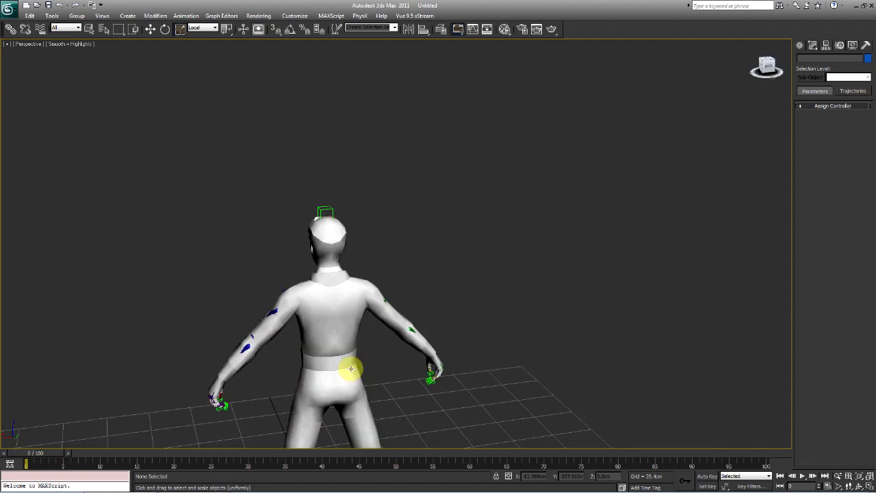
{"action": "key", "text": "F4"}
{"action": "key", "text": "F4"}
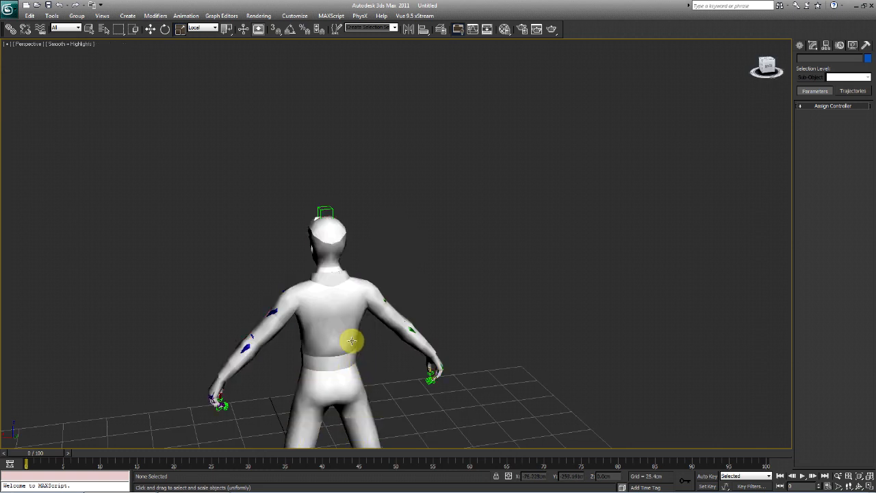
{"action": "middle_click_drag", "start_coordinate": [349, 342], "coordinate": [447, 333], "text": "alt"}
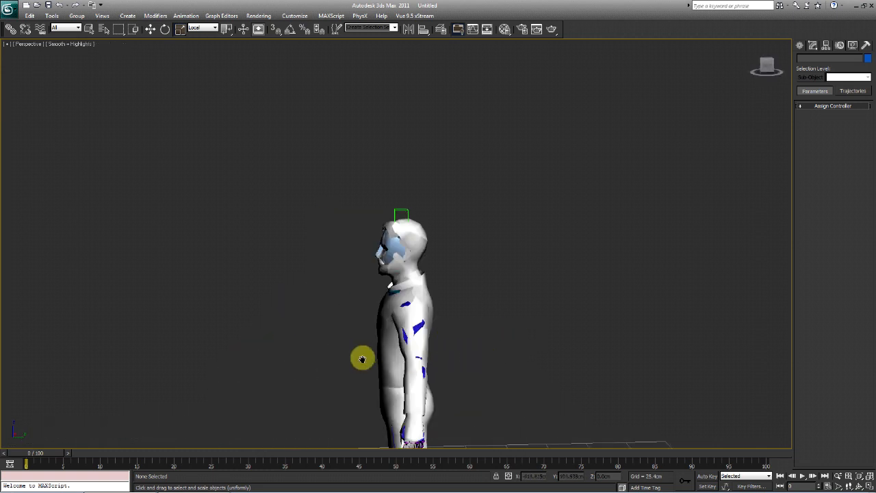
{"action": "scroll", "coordinate": [289, 377], "scroll_direction": "up", "scroll_amount": 2}
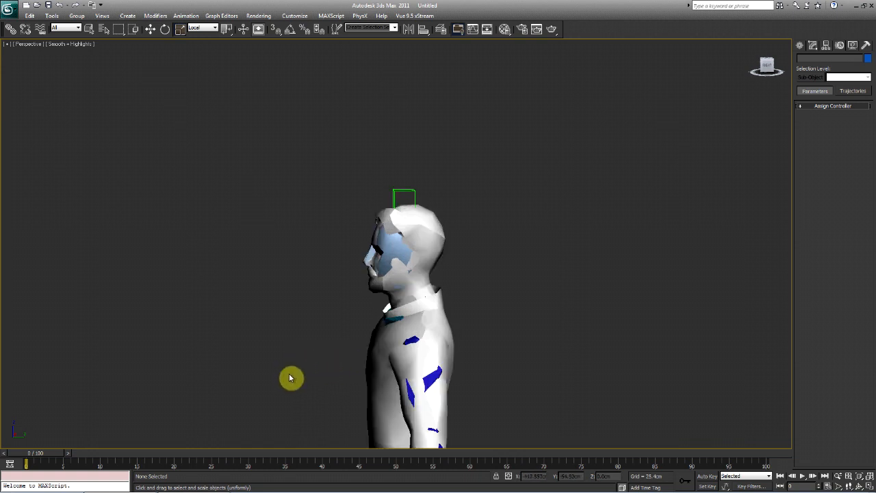
- Return to the four-viewport layout and show the whole character from the front in the perspective view
{"action": "scroll", "coordinate": [295, 366], "scroll_direction": "down", "scroll_amount": 4}
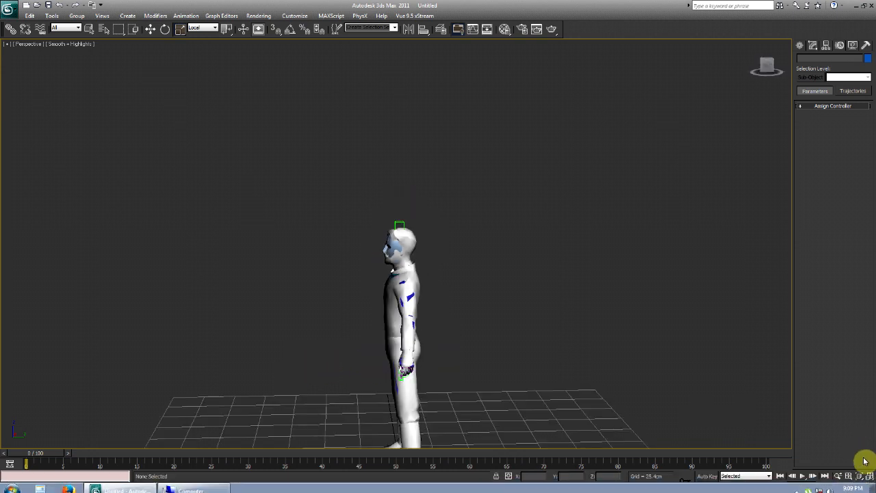
{"action": "left_click", "coordinate": [869, 485]}
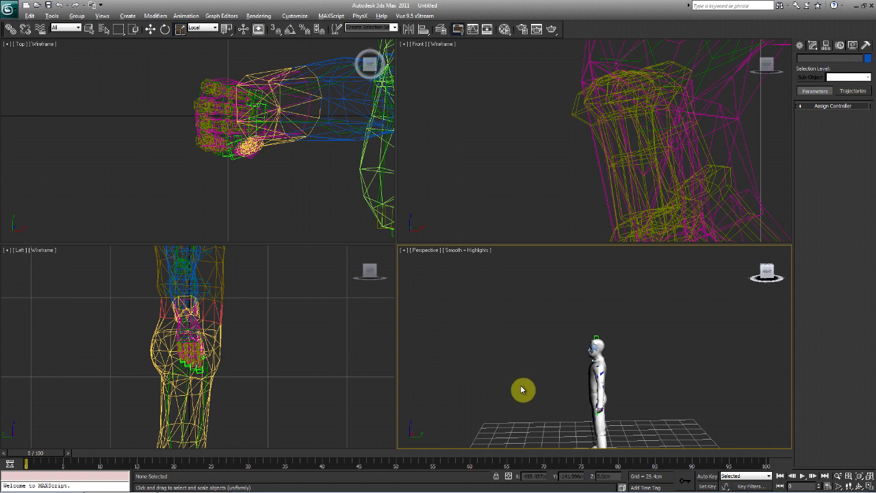
{"action": "middle_click_drag", "start_coordinate": [524, 388], "coordinate": [557, 362], "text": "alt"}
{"action": "scroll", "coordinate": [605, 390], "scroll_direction": "up", "scroll_amount": 3}
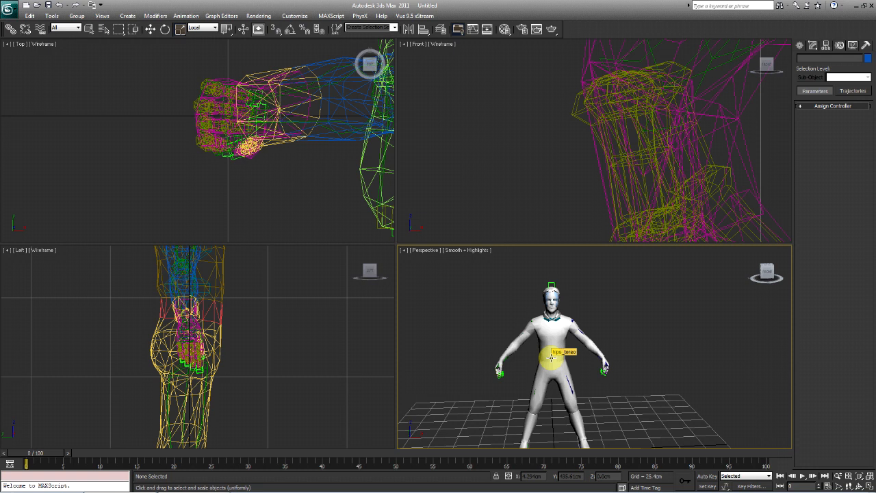
- Test-rotate the Biped's right forearm together with its hand and fingers, cancel the rotation and clear the selection
{"action": "left_click", "coordinate": [165, 29]}
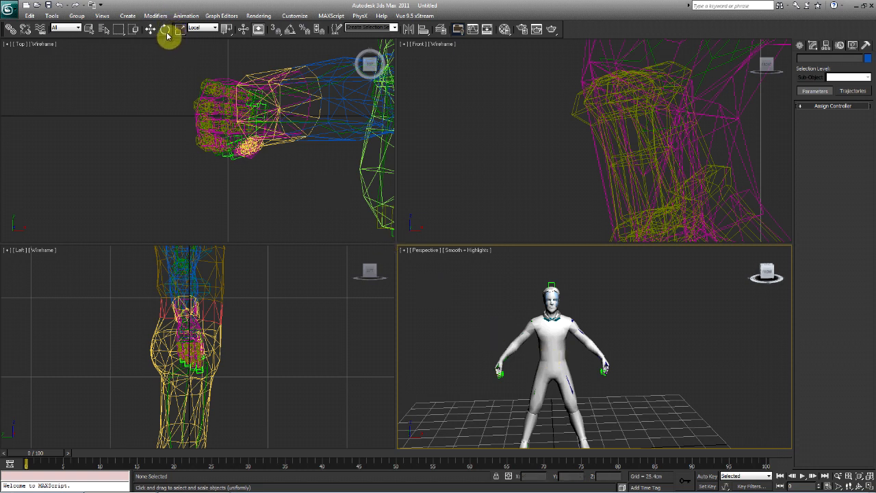
{"action": "scroll", "coordinate": [502, 352], "scroll_direction": "up", "scroll_amount": 2}
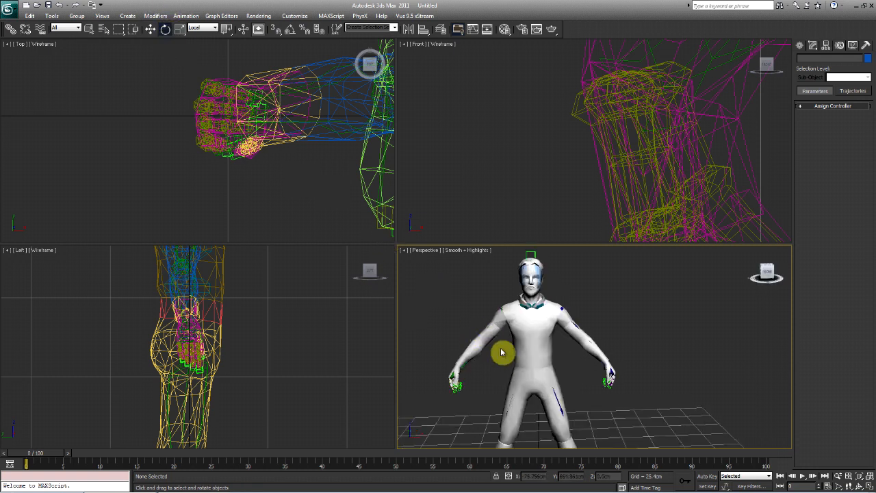
{"action": "left_click", "coordinate": [463, 364]}
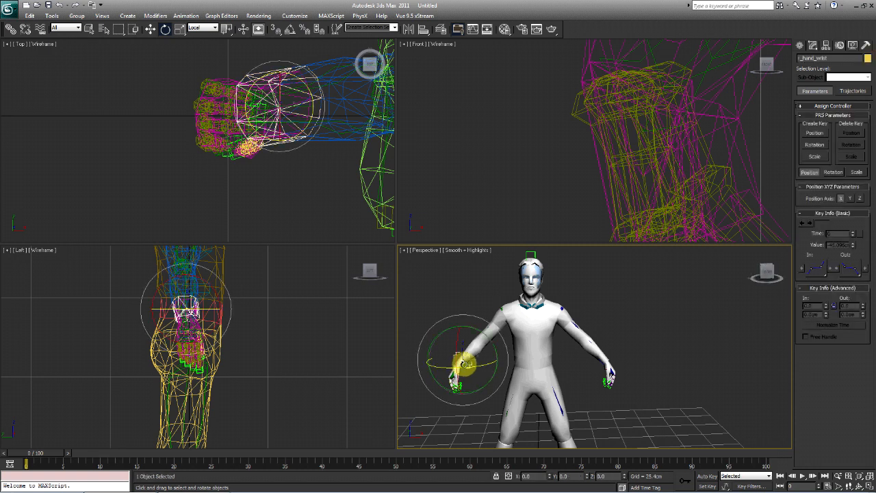
{"action": "double_click", "coordinate": [463, 364]}
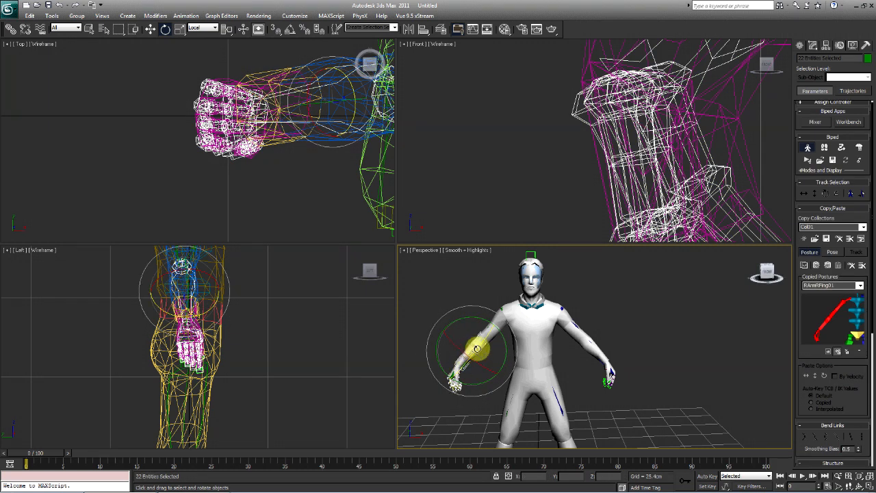
{"action": "left_click_drag", "start_coordinate": [475, 352], "coordinate": [479, 328]}
{"action": "right_click", "coordinate": [479, 328]}
{"action": "left_click", "coordinate": [475, 294]}
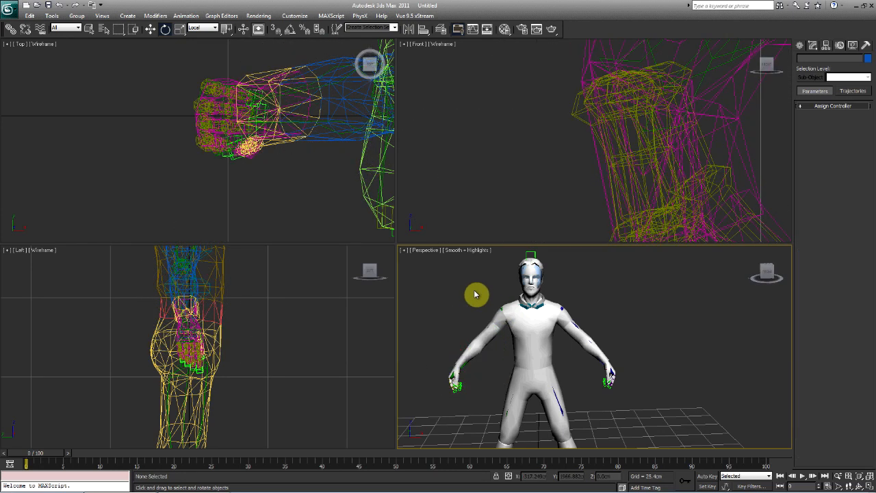
- Select all character mesh parts by name, from hips to head_eyes_mouth, leaving the Biped bones out of the selection
{"action": "key", "text": "h"}
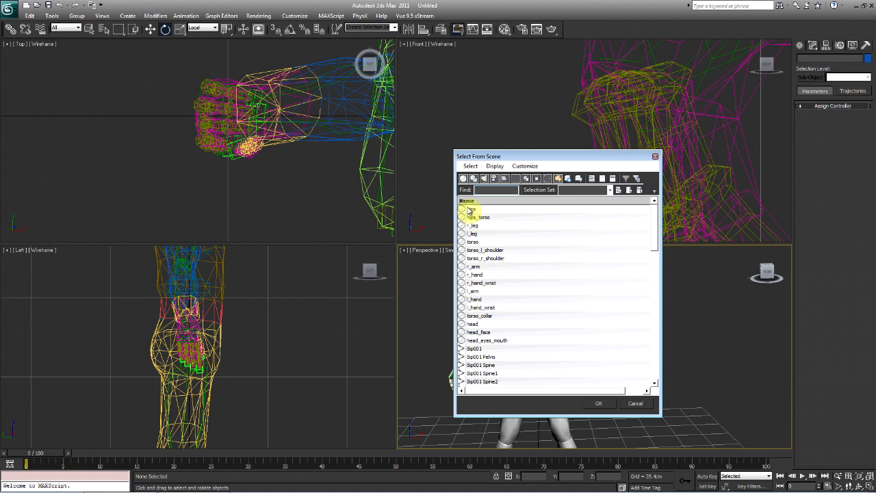
{"action": "left_click_drag", "start_coordinate": [472, 211], "coordinate": [485, 341]}
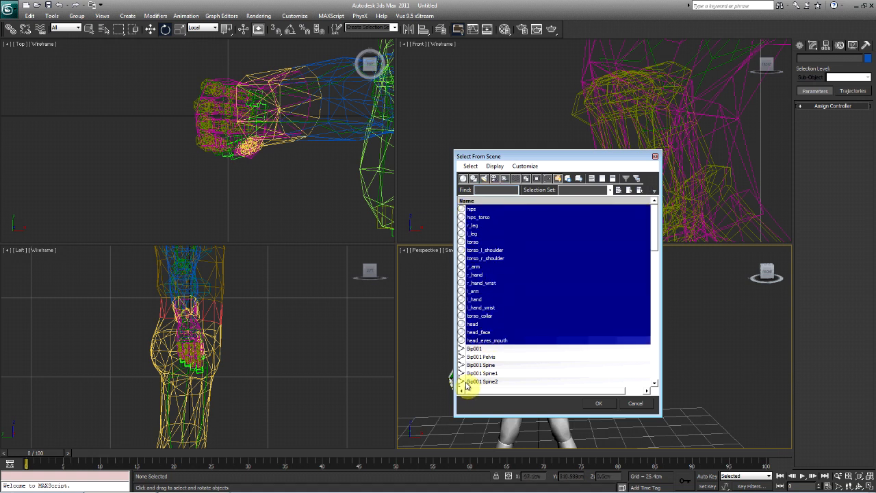
{"action": "left_click", "coordinate": [594, 404]}
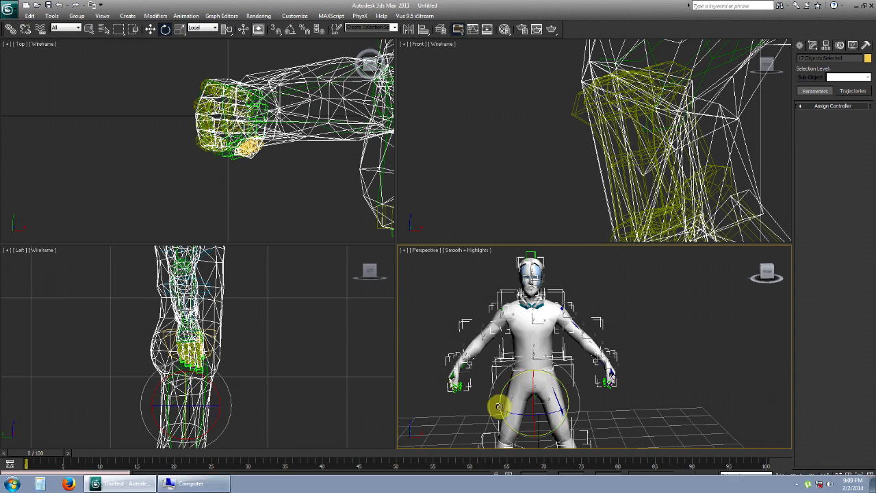
{"action": "key", "text": "h"}
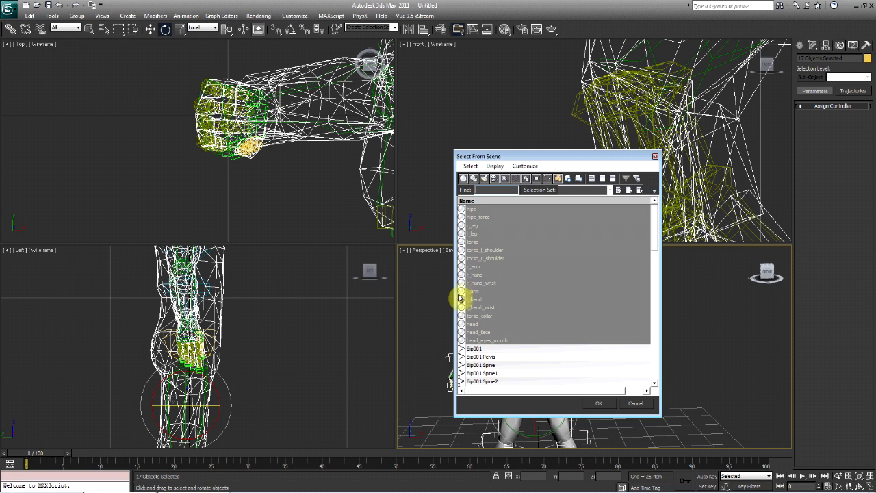
{"action": "left_click_drag", "start_coordinate": [656, 243], "coordinate": [655, 305]}
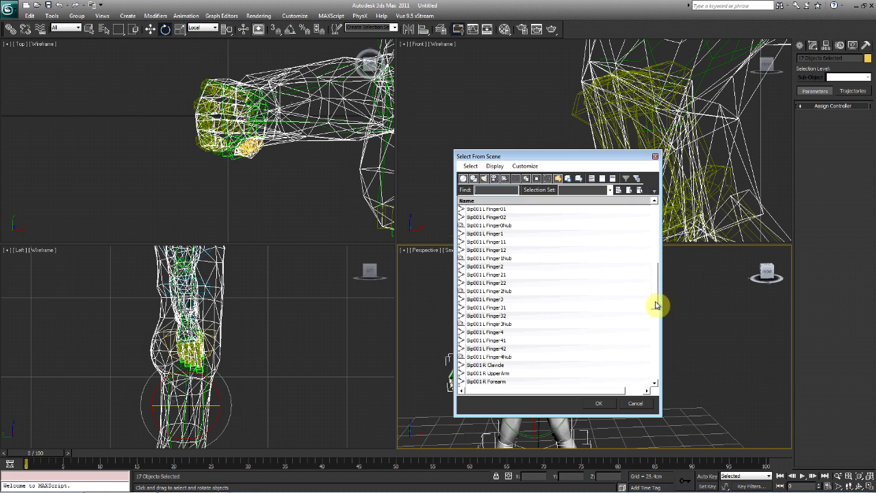
{"action": "left_click", "coordinate": [602, 406]}
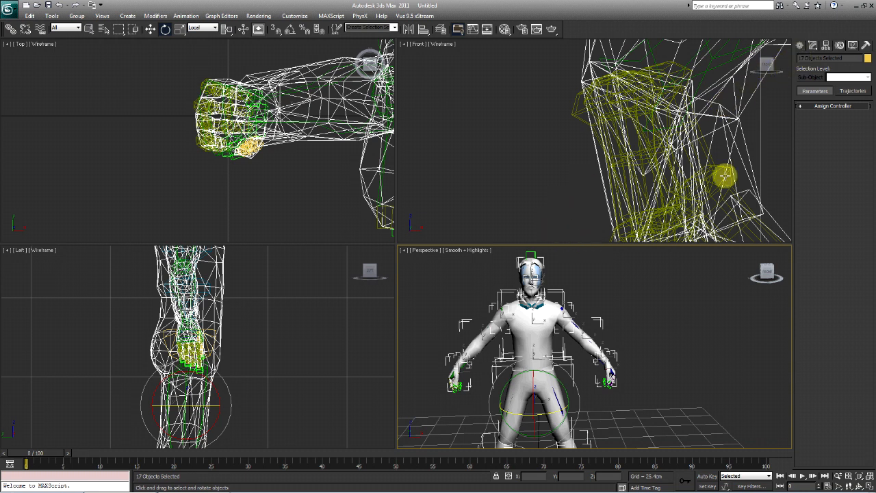
- Add the Physique modifier to the selected mesh parts
{"action": "left_click", "coordinate": [811, 46]}
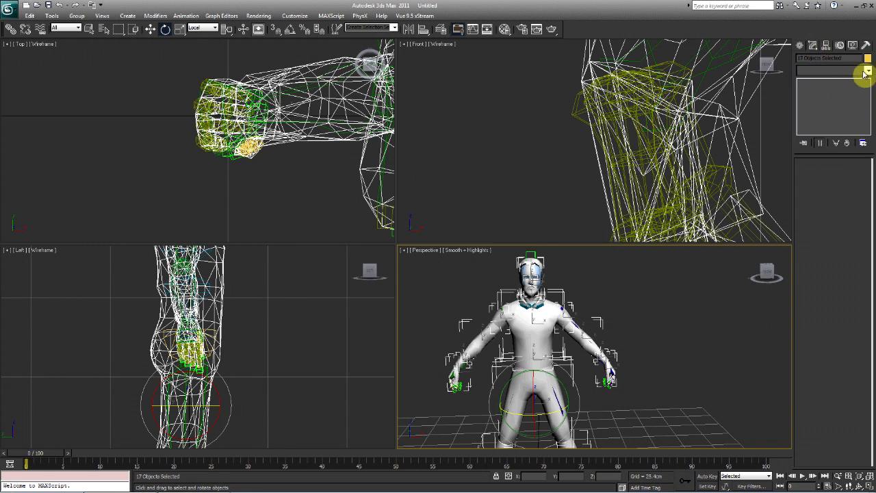
{"action": "left_click", "coordinate": [866, 72]}
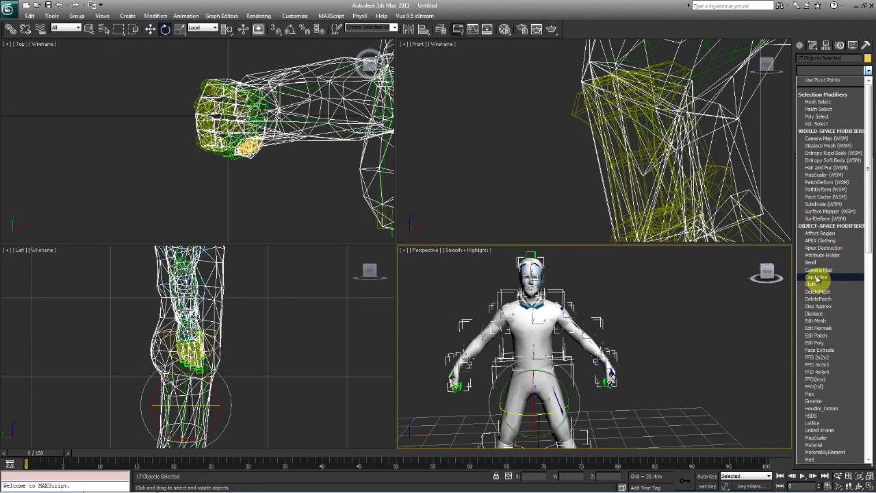
{"action": "scroll", "coordinate": [839, 303], "scroll_direction": "down", "scroll_amount": 7}
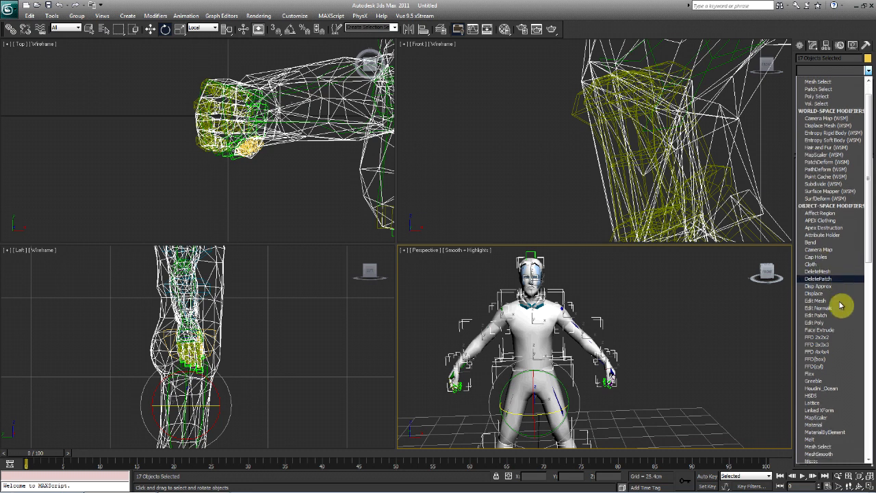
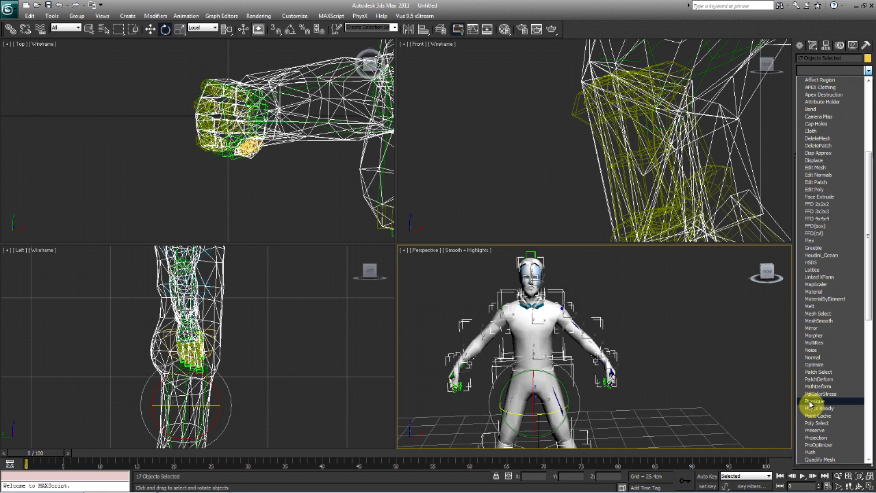
- Apply the Skin modifier to the selected body meshes
{"action": "scroll", "coordinate": [814, 405], "scroll_direction": "down", "scroll_amount": 3}
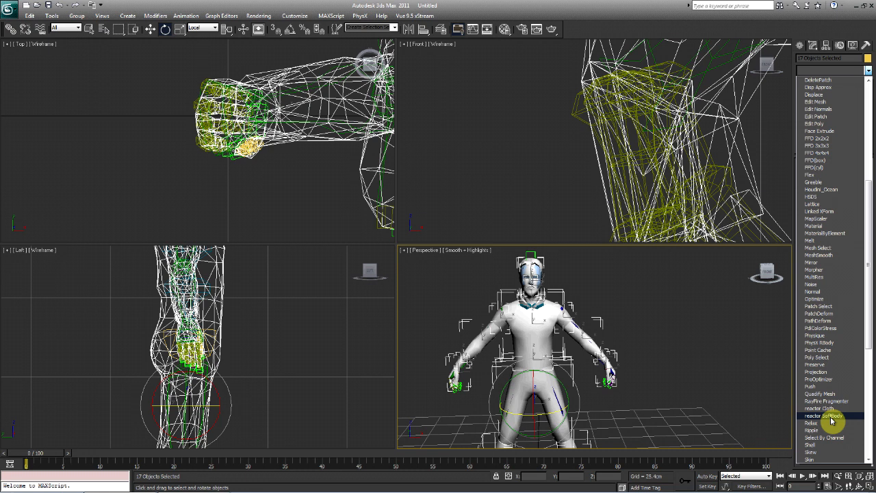
{"action": "scroll", "coordinate": [831, 419], "scroll_direction": "down", "scroll_amount": 1}
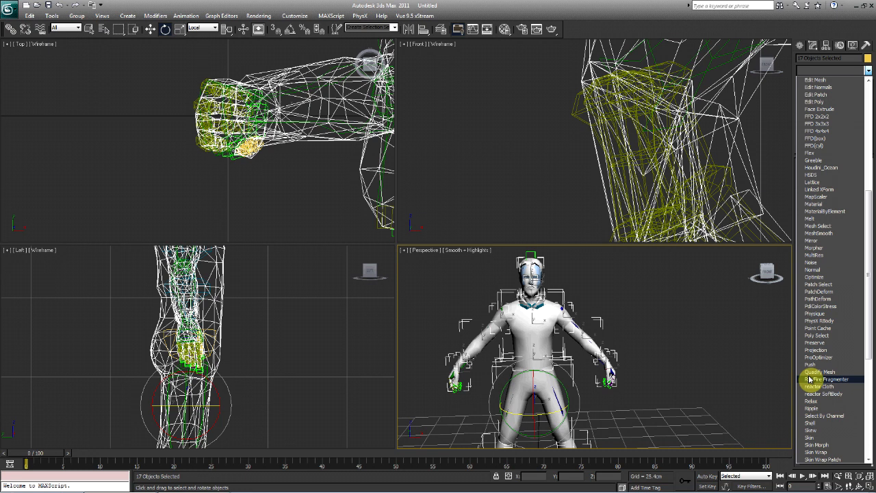
{"action": "left_click", "coordinate": [812, 440]}
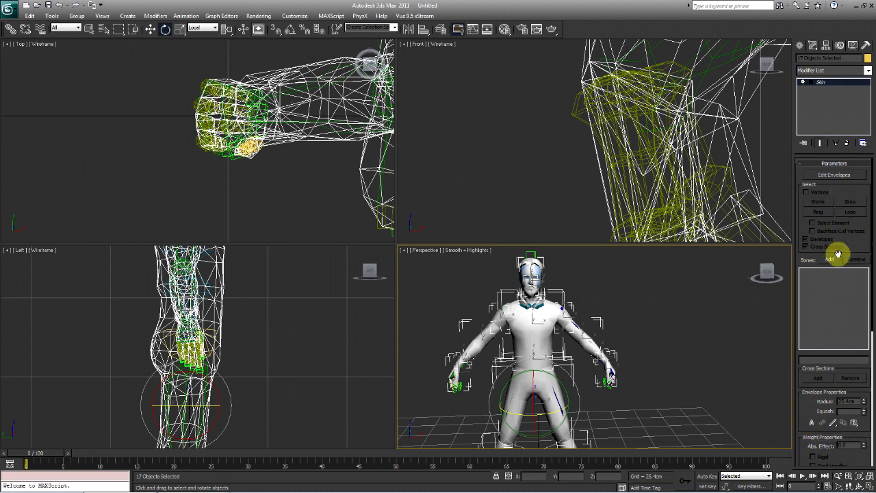
- Add all biped bones matching "bip" to the Skin modifier's bone list and clear the selection
{"action": "left_click_drag", "start_coordinate": [799, 413], "coordinate": [800, 454]}
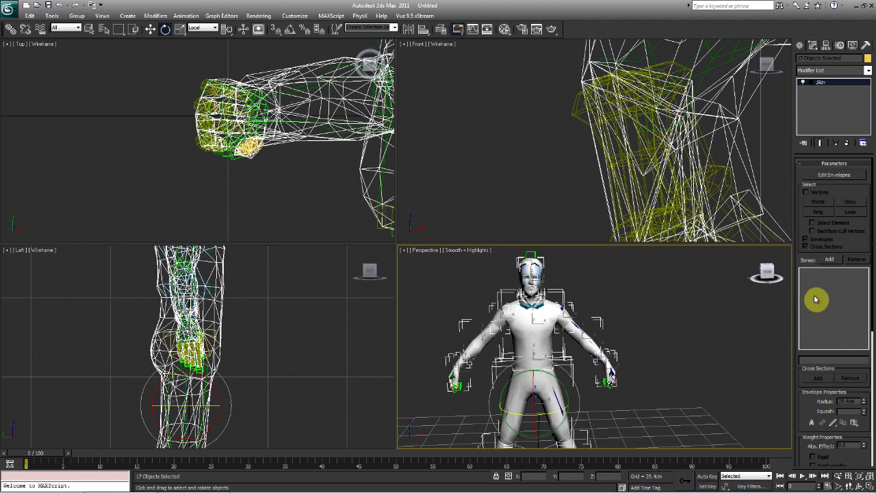
{"action": "left_click", "coordinate": [811, 164]}
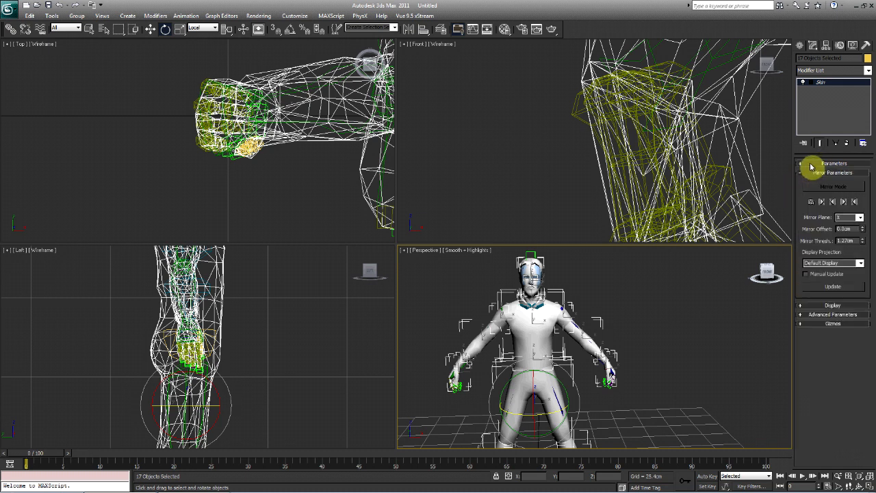
{"action": "left_click", "coordinate": [811, 163]}
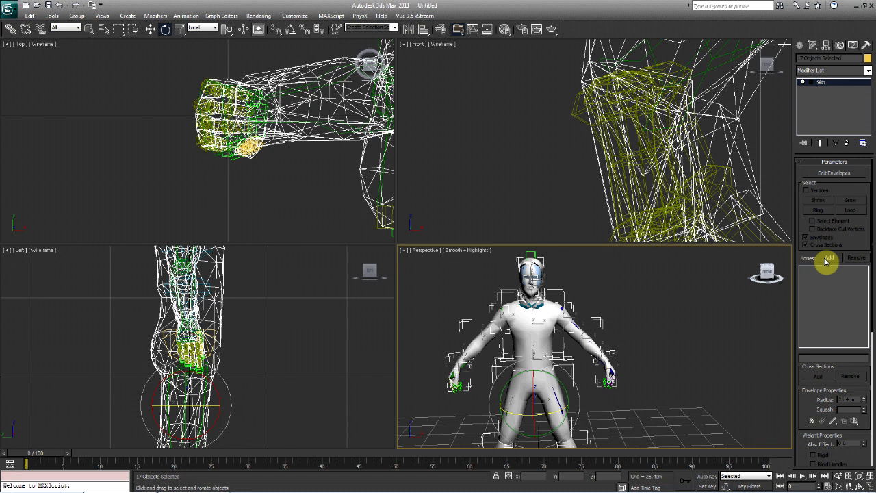
{"action": "left_click", "coordinate": [828, 258]}
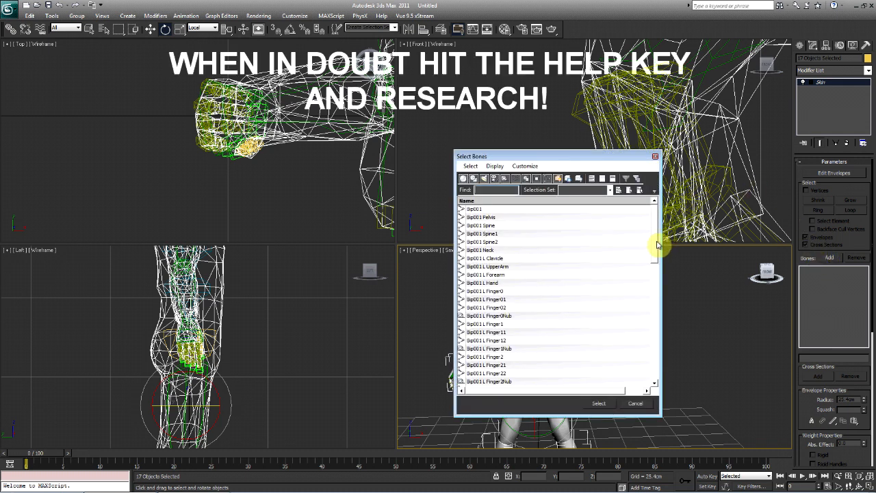
{"action": "left_click_drag", "start_coordinate": [656, 244], "coordinate": [577, 264]}
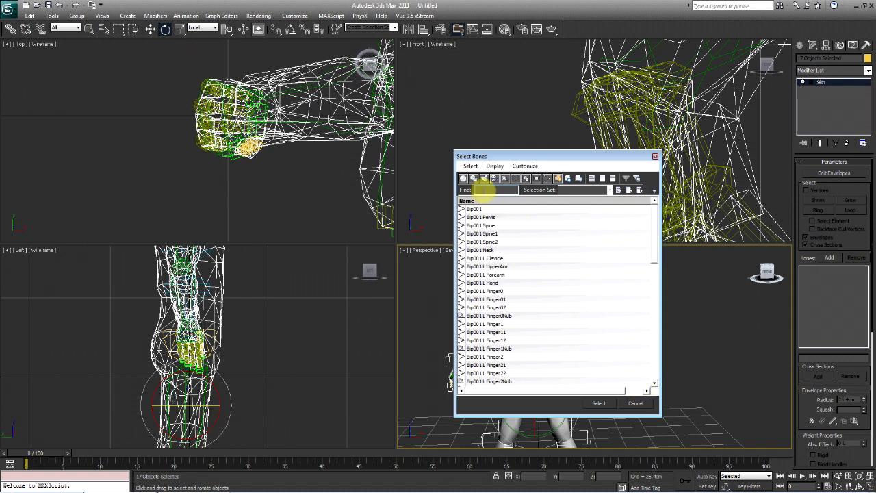
{"action": "type", "text": "bip"}
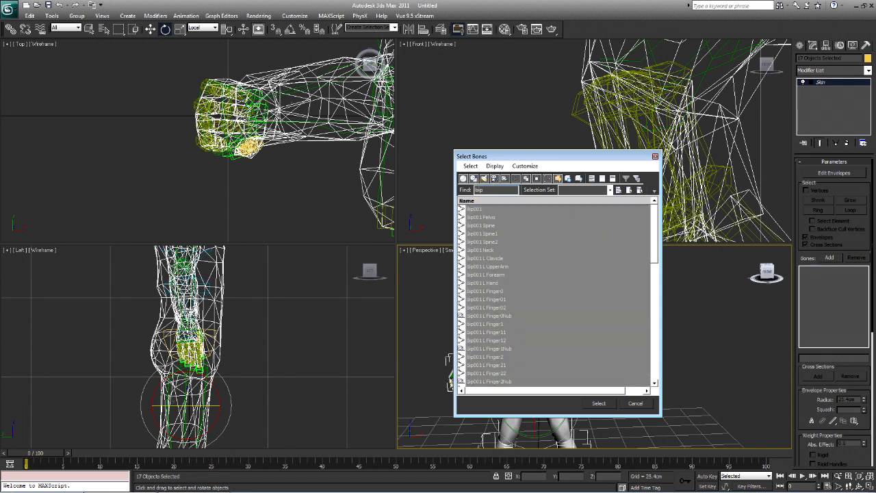
{"action": "left_click", "coordinate": [598, 403]}
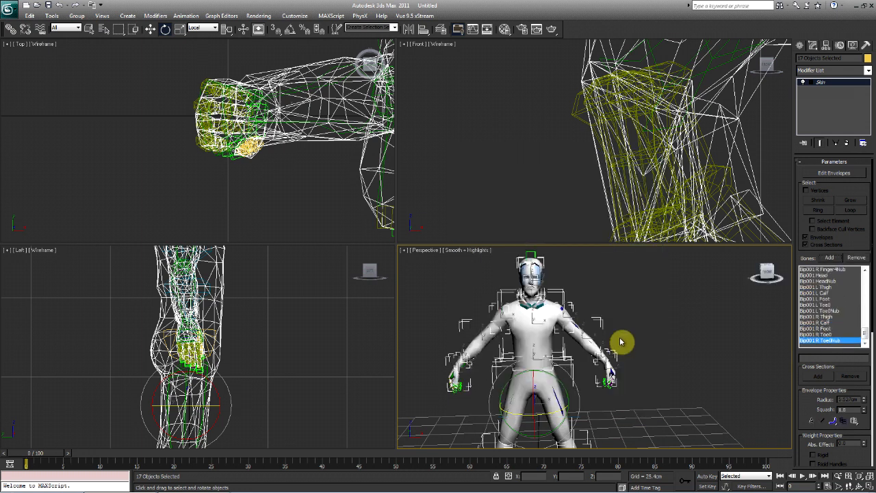
{"action": "left_click", "coordinate": [656, 318]}
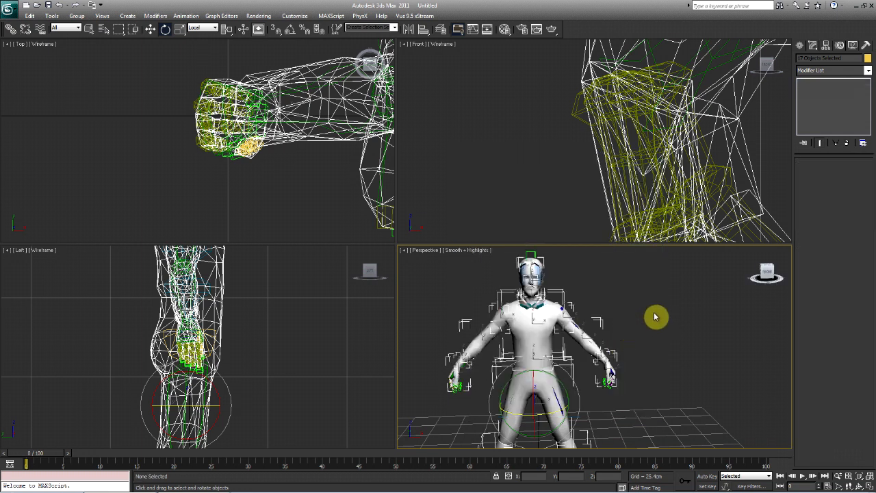
- Try moving the Bip001 R Foot bone upward to test how the leg mesh follows the biped
{"action": "left_click", "coordinate": [799, 45]}
{"action": "left_click", "coordinate": [150, 28]}
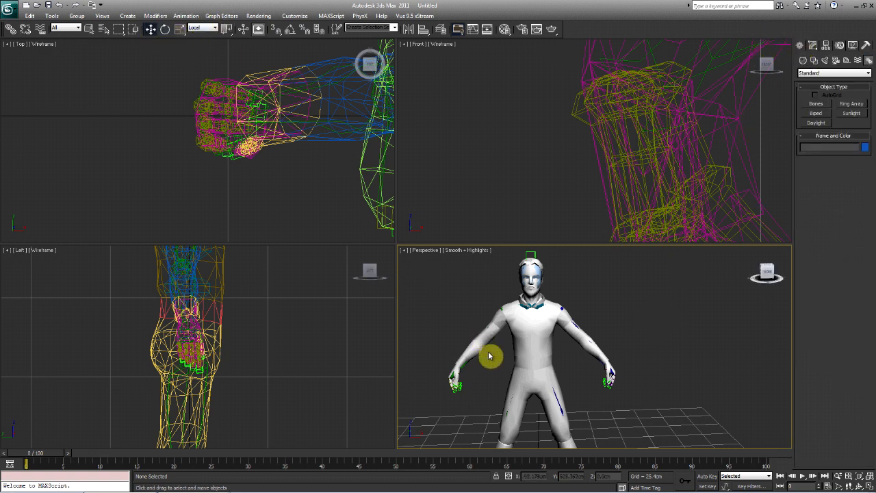
{"action": "middle_click_drag", "start_coordinate": [489, 354], "coordinate": [488, 296]}
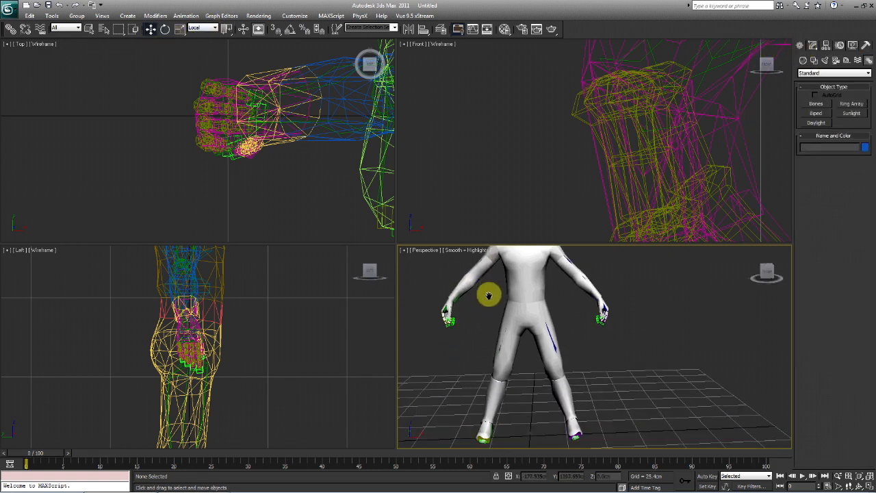
{"action": "left_click", "coordinate": [488, 427]}
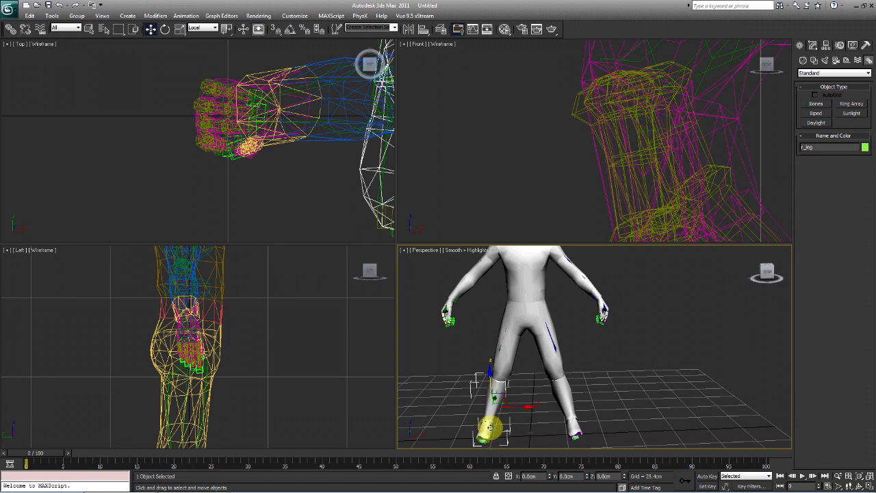
{"action": "left_click", "coordinate": [490, 428]}
{"action": "middle_click_drag", "start_coordinate": [488, 431], "coordinate": [499, 423]}
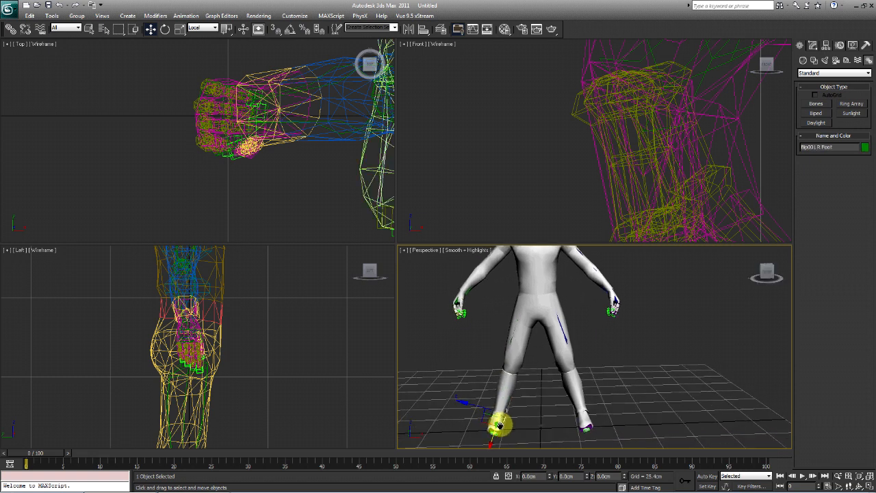
{"action": "left_click_drag", "start_coordinate": [490, 442], "coordinate": [488, 391]}
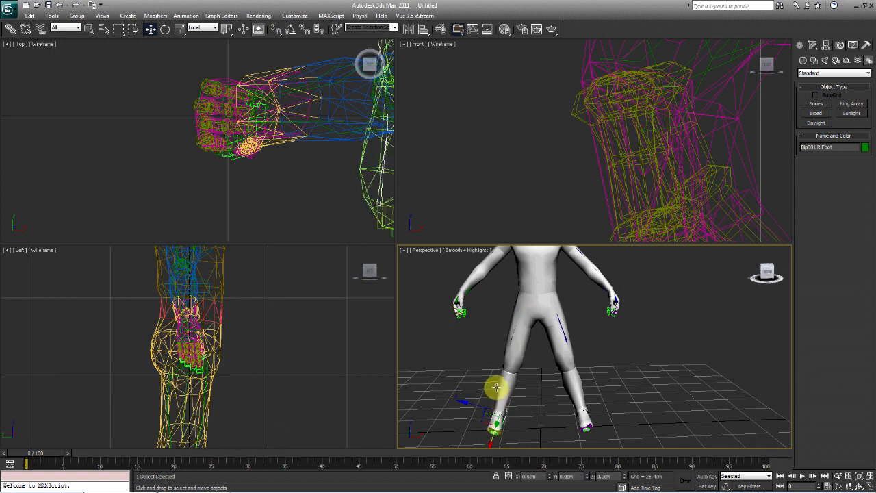
{"action": "middle_click_drag", "start_coordinate": [489, 391], "coordinate": [541, 404], "text": "alt"}
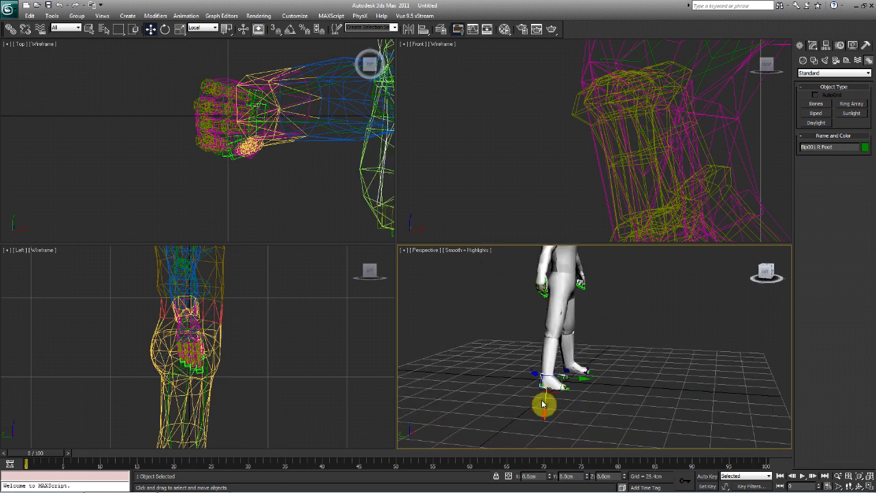
{"action": "left_click_drag", "start_coordinate": [542, 411], "coordinate": [542, 382]}
{"action": "right_click", "coordinate": [542, 382]}
- Select the Bip001 Spine bone and try rotating it from the front to test the torso's deformation
{"action": "middle_click_drag", "start_coordinate": [581, 364], "coordinate": [545, 377], "text": "alt"}
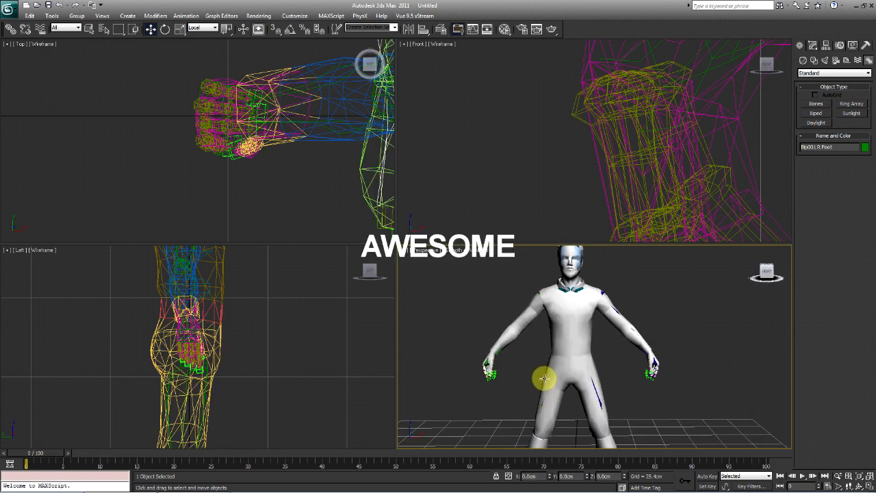
{"action": "left_click", "coordinate": [165, 30]}
{"action": "key", "text": "F3"}
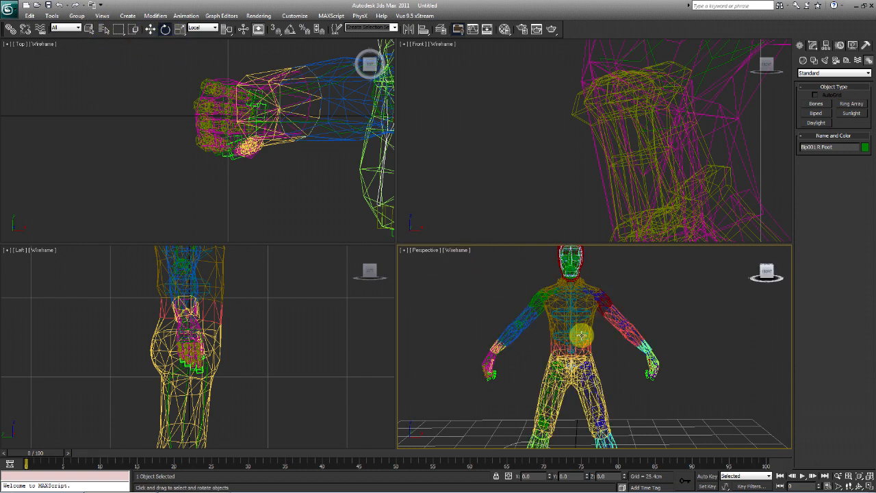
{"action": "left_click", "coordinate": [580, 336]}
{"action": "left_click", "coordinate": [580, 336]}
{"action": "key", "text": "F3"}
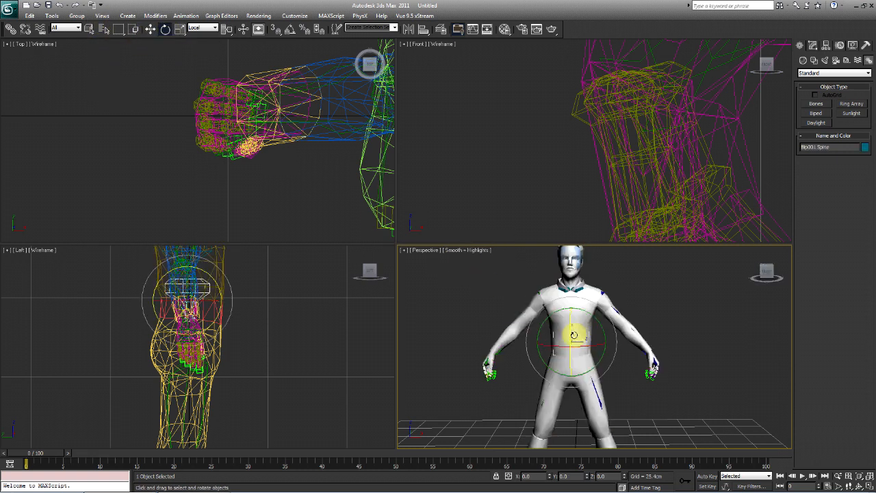
{"action": "mouse_move", "coordinate": [571, 332]}
{"action": "left_mouse_down"}
{"action": "mouse_move", "coordinate": [567, 353]}
{"action": "mouse_move", "coordinate": [561, 314]}
{"action": "mouse_move", "coordinate": [563, 362]}
{"action": "mouse_move", "coordinate": [565, 323]}
{"action": "mouse_move", "coordinate": [565, 348]}
{"action": "mouse_move", "coordinate": [559, 328]}
{"action": "left_mouse_up"}
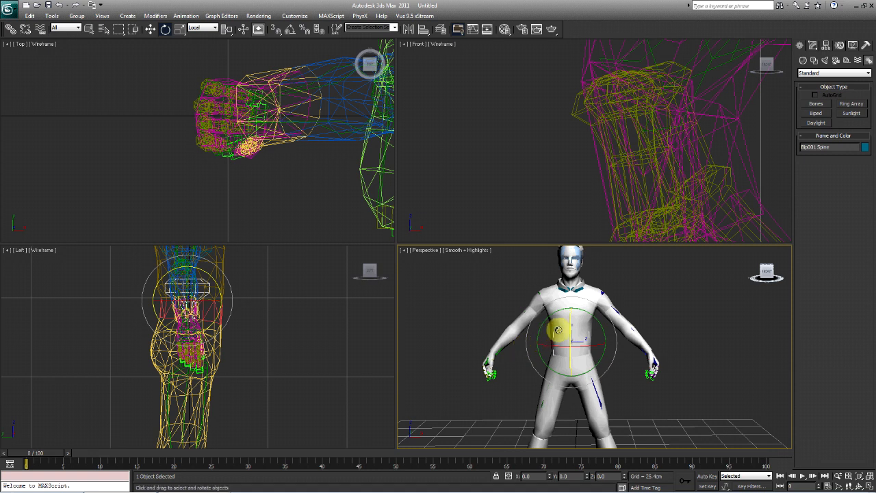
{"action": "mouse_move", "coordinate": [569, 331]}
{"action": "left_mouse_down"}
{"action": "mouse_move", "coordinate": [572, 365]}
{"action": "mouse_move", "coordinate": [563, 322]}
{"action": "left_mouse_up"}
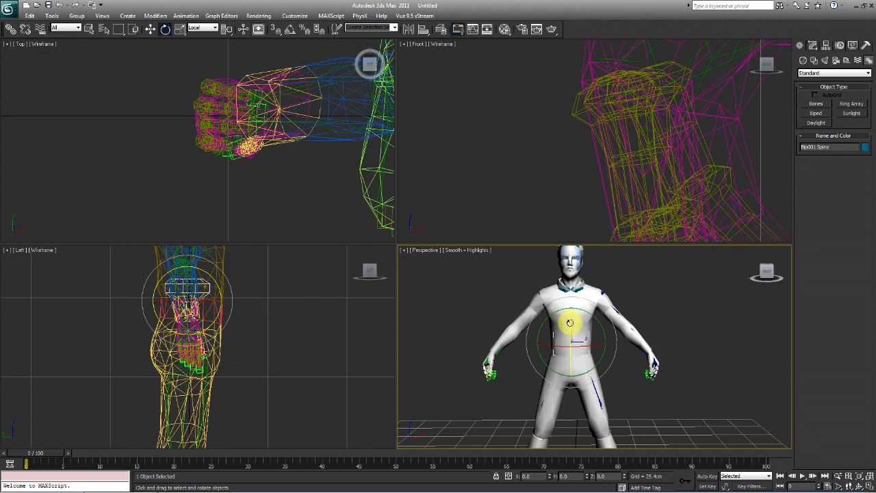
- Bend the Bip001 Spine bone forward as seen from the side, and undo the rotation
{"action": "middle_click_drag", "start_coordinate": [569, 346], "coordinate": [625, 358], "text": "alt"}
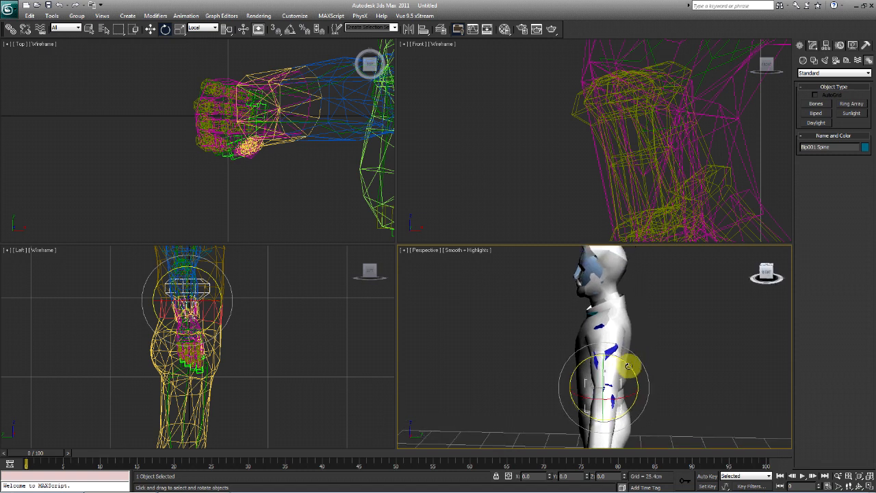
{"action": "mouse_move", "coordinate": [625, 363]}
{"action": "left_mouse_down"}
{"action": "mouse_move", "coordinate": [618, 358]}
{"action": "mouse_move", "coordinate": [627, 370]}
{"action": "left_mouse_up"}
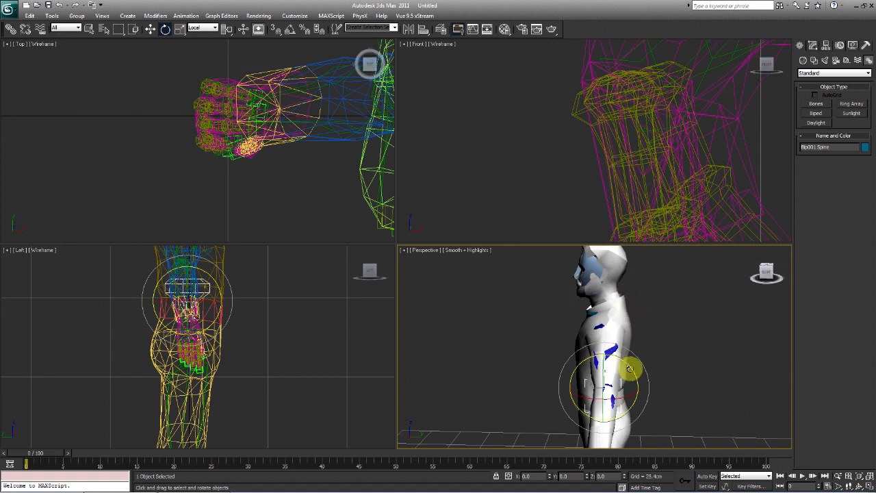
{"action": "left_click_drag", "start_coordinate": [629, 368], "coordinate": [587, 304]}
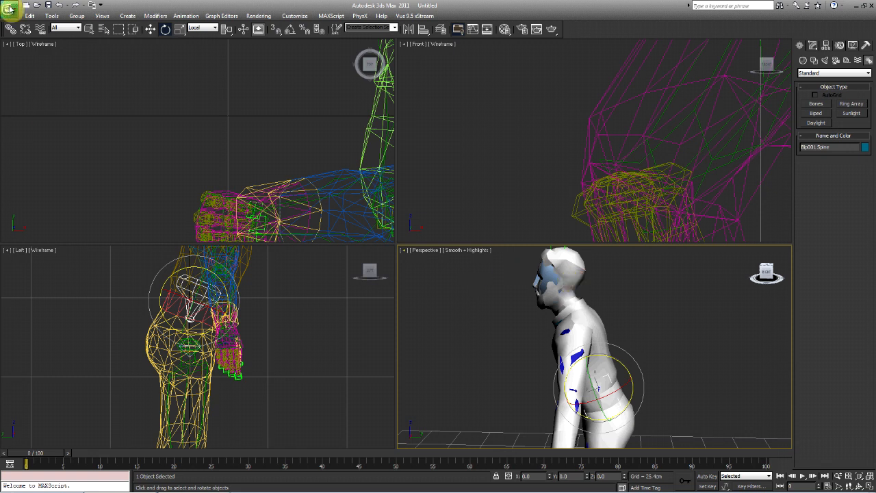
{"action": "left_click", "coordinate": [60, 6]}
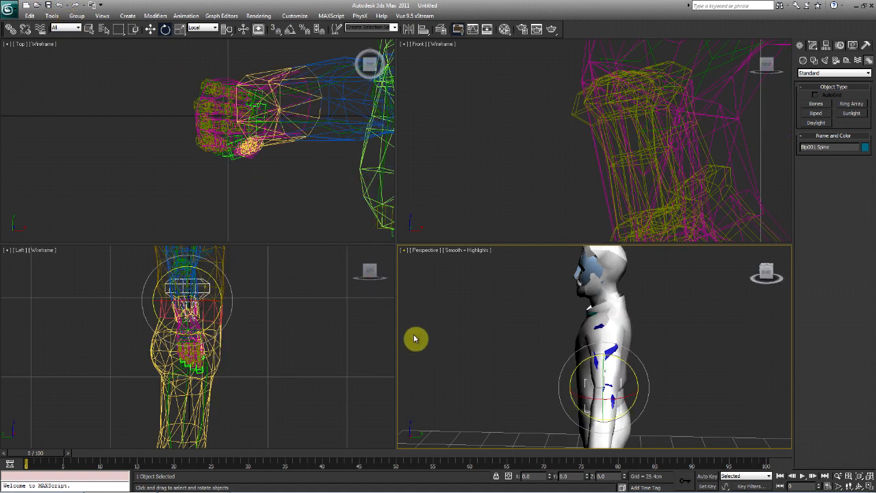
- Select the torso mesh and examine the bones and parameters of its Skin modifier
{"action": "middle_click_drag", "start_coordinate": [522, 387], "coordinate": [600, 402], "text": "alt"}
{"action": "scroll", "coordinate": [599, 403], "scroll_direction": "up", "scroll_amount": 1}
{"action": "scroll", "coordinate": [593, 389], "scroll_direction": "down", "scroll_amount": 3}
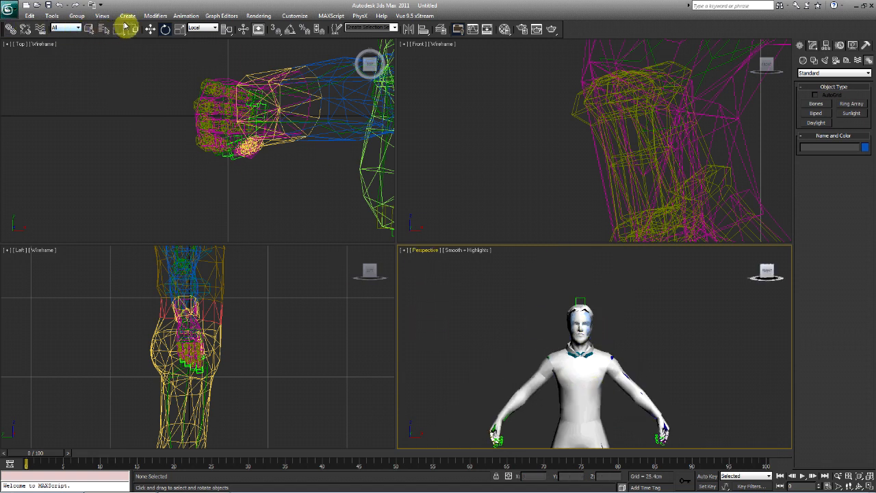
{"action": "left_click", "coordinate": [152, 30]}
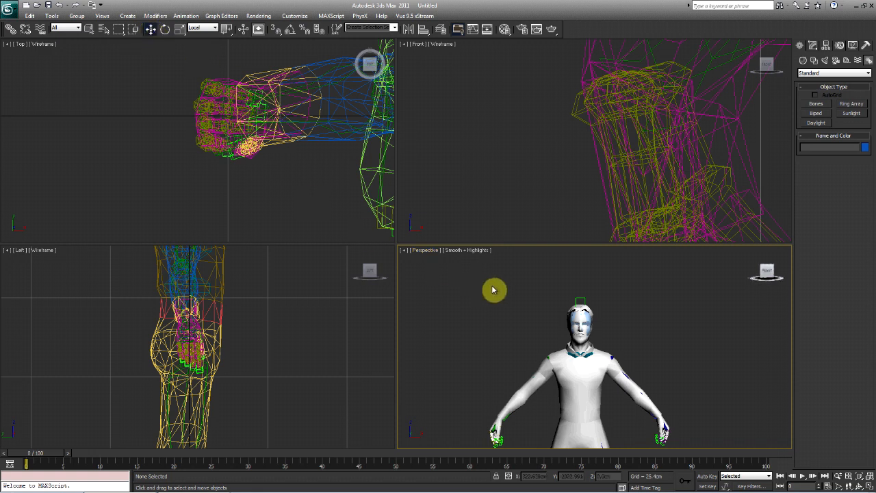
{"action": "scroll", "coordinate": [495, 289], "scroll_direction": "up", "scroll_amount": 3}
{"action": "left_click", "coordinate": [557, 307]}
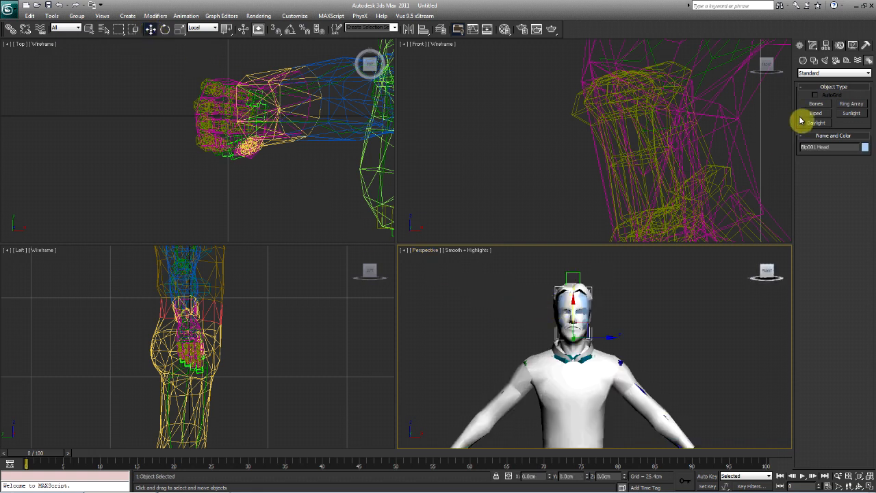
{"action": "left_click", "coordinate": [636, 347]}
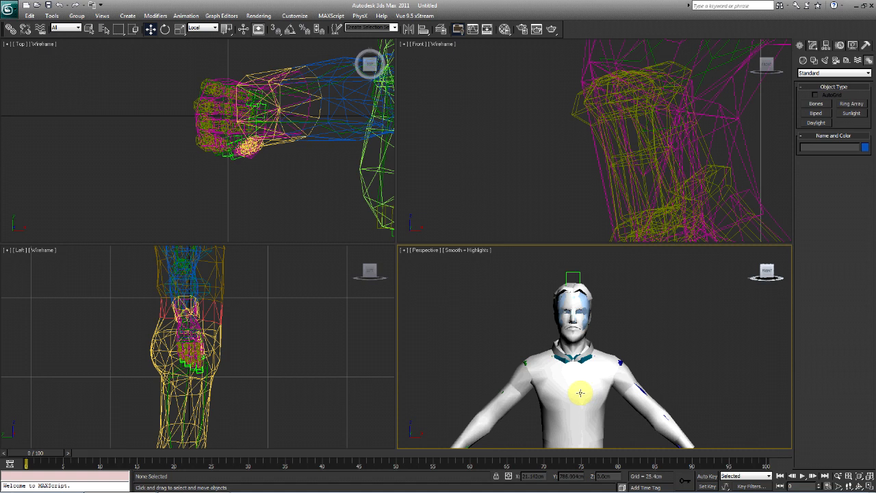
{"action": "left_click", "coordinate": [610, 353]}
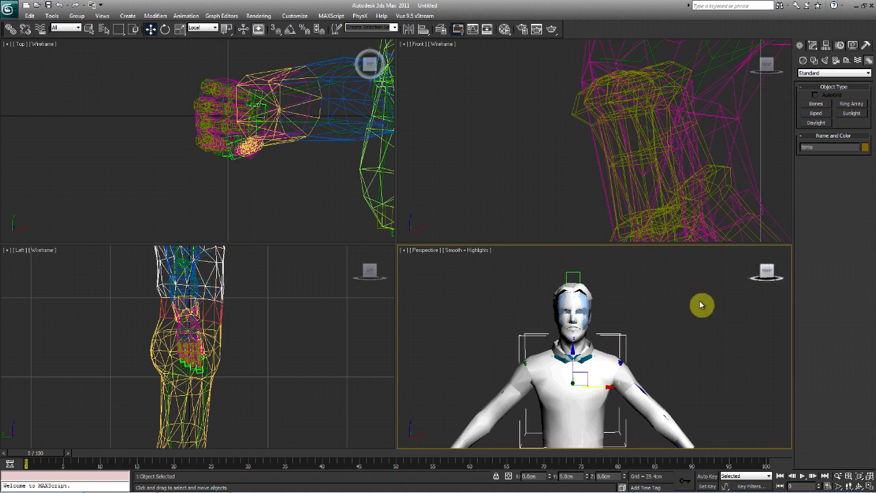
{"action": "left_click", "coordinate": [814, 44]}
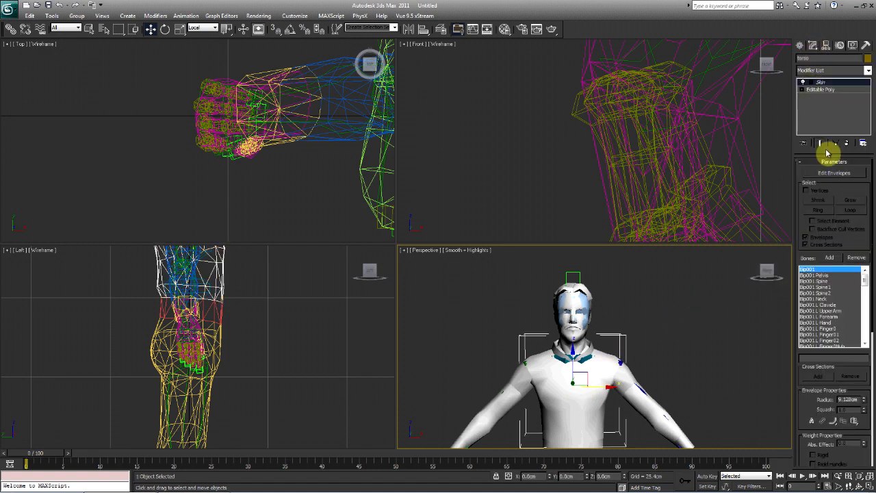
{"action": "left_click_drag", "start_coordinate": [811, 413], "coordinate": [813, 435]}
- Select the left arm mesh and the right arm mesh in turn to check their Skin modifiers
{"action": "left_click", "coordinate": [714, 351]}
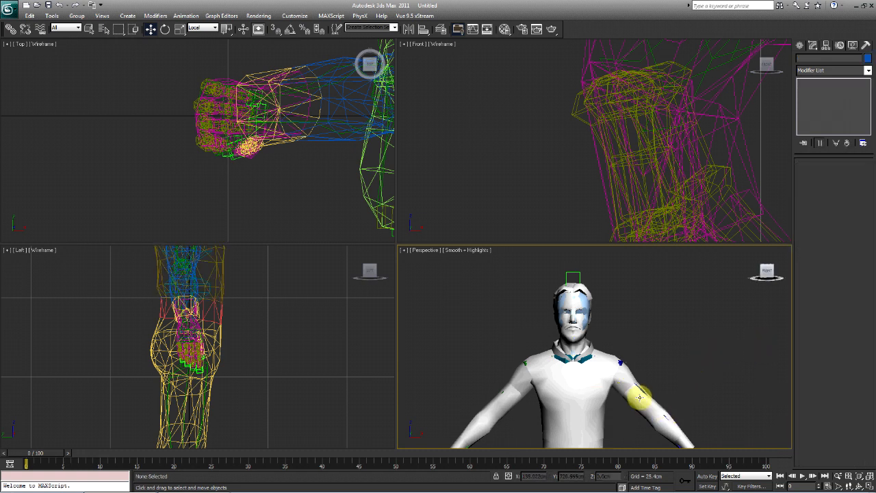
{"action": "left_click", "coordinate": [641, 397]}
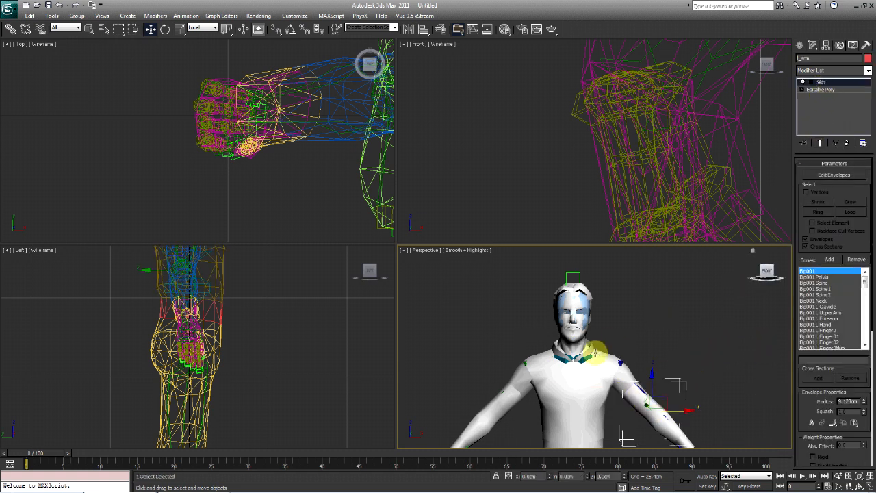
{"action": "left_click", "coordinate": [493, 409]}
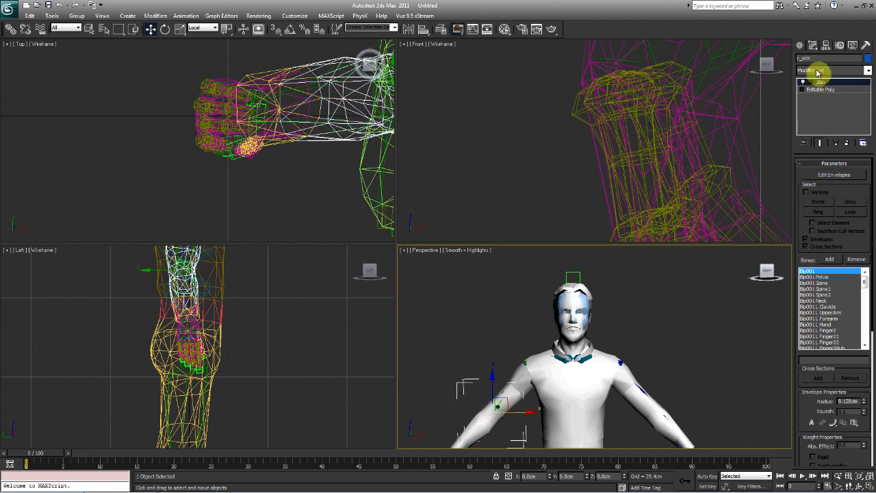
- Select the torso mesh to check its Skin modifier, and clear the selection
{"action": "middle_click_drag", "start_coordinate": [516, 389], "coordinate": [520, 369]}
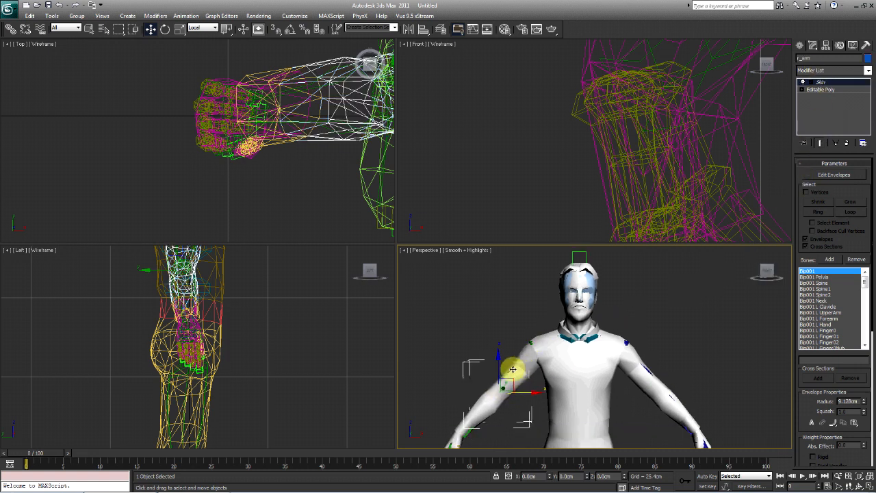
{"action": "left_click_drag", "start_coordinate": [497, 368], "coordinate": [492, 321]}
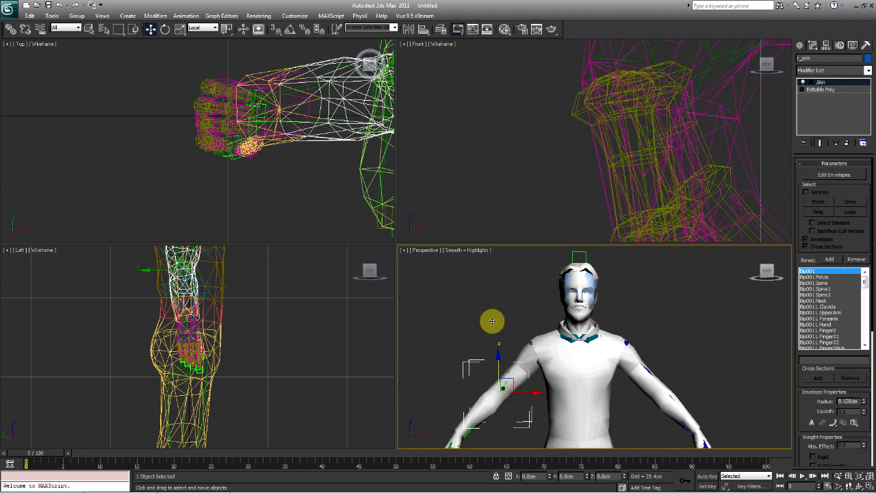
{"action": "left_click", "coordinate": [572, 403]}
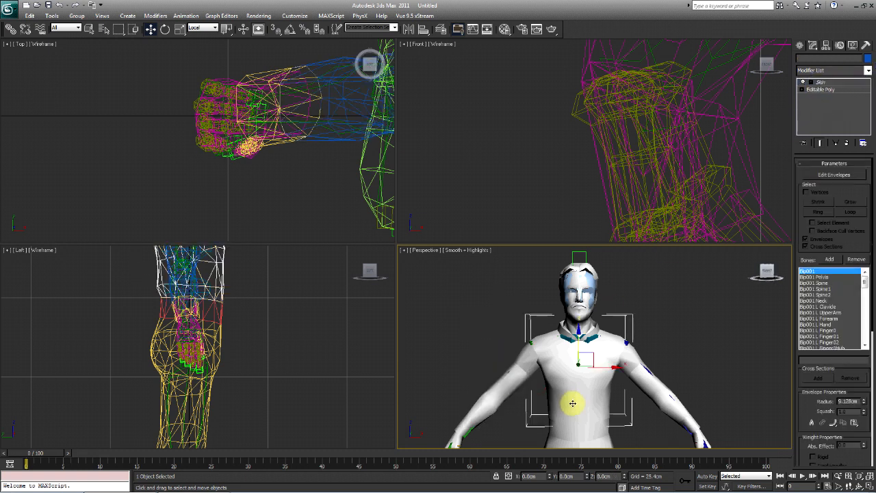
{"action": "left_click", "coordinate": [570, 345]}
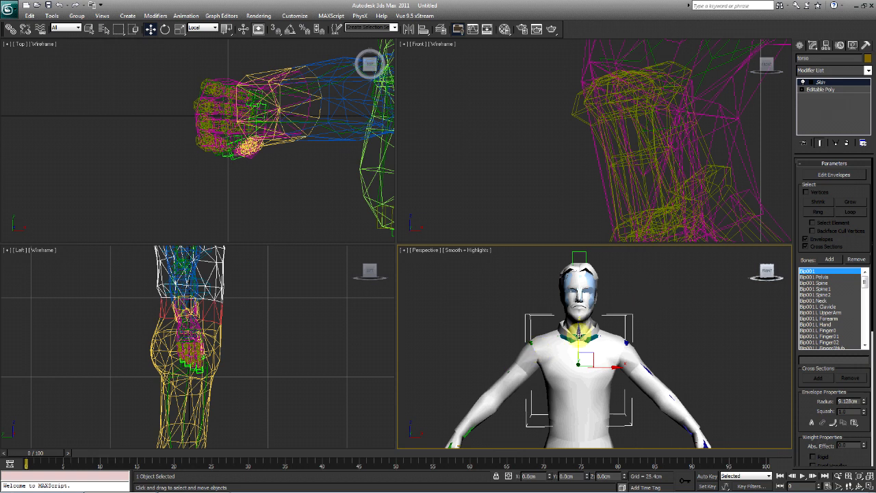
{"action": "left_click", "coordinate": [595, 314]}
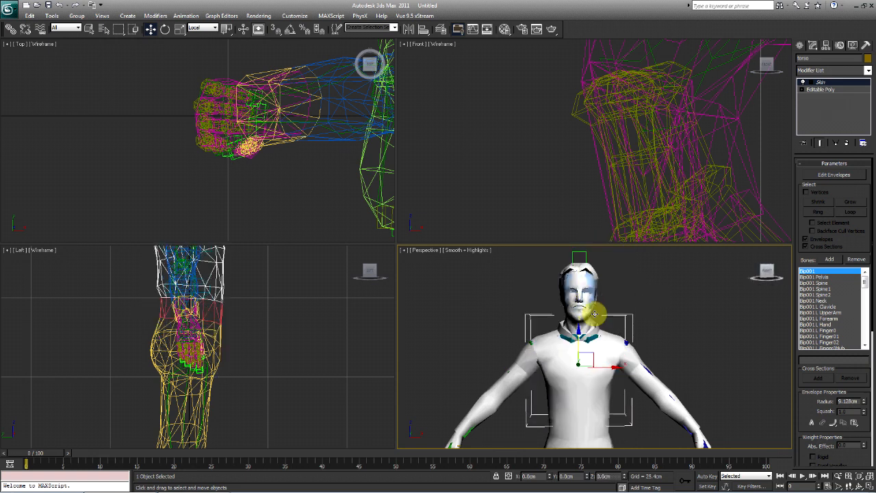
{"action": "left_click", "coordinate": [675, 307]}
- Select the Bip001 Head bone and try rotating it backward and sideways to test the head's deformation, cancelling each rotation
{"action": "scroll", "coordinate": [622, 307], "scroll_direction": "up", "scroll_amount": 5}
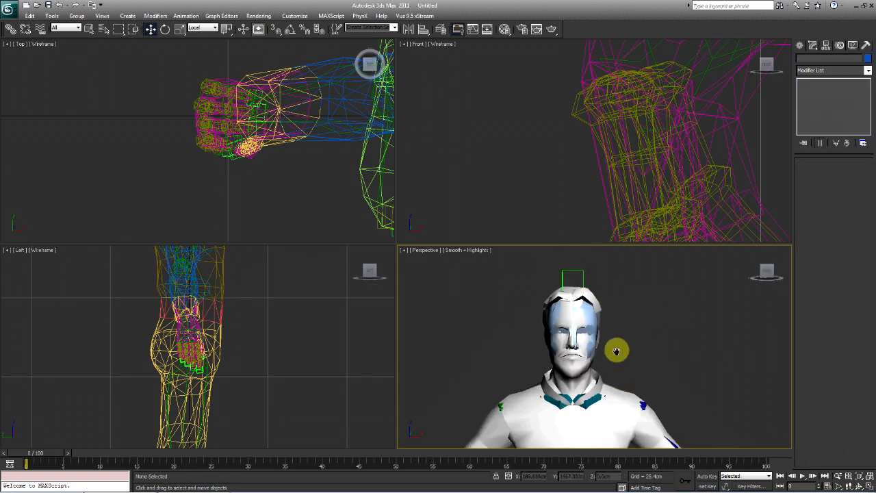
{"action": "left_click", "coordinate": [165, 29]}
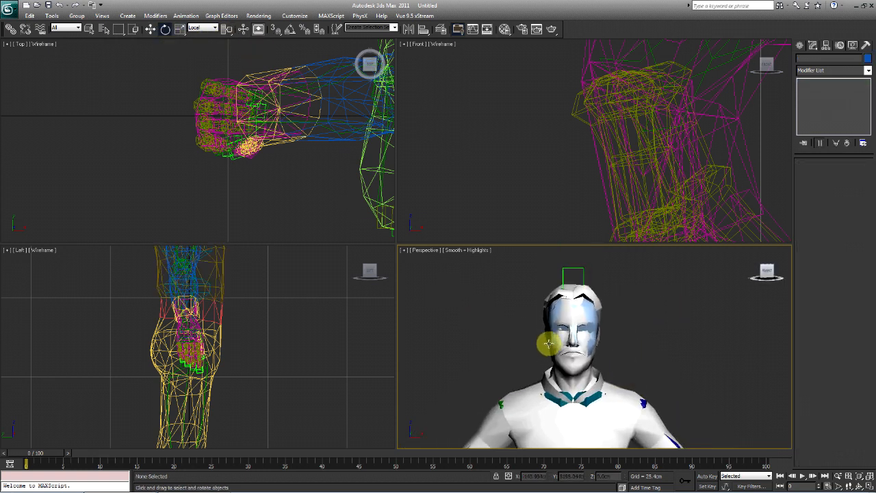
{"action": "scroll", "coordinate": [581, 319], "scroll_direction": "up", "scroll_amount": 3}
{"action": "left_click", "coordinate": [581, 284]}
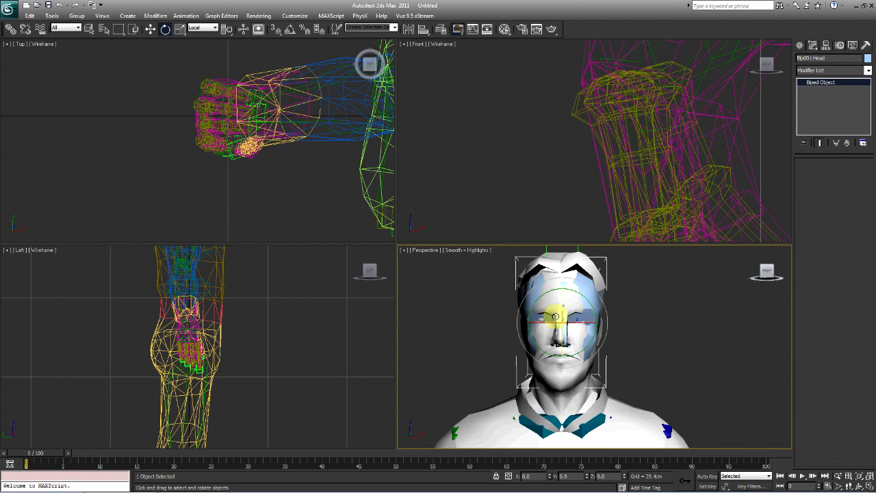
{"action": "left_click_drag", "start_coordinate": [562, 312], "coordinate": [566, 277]}
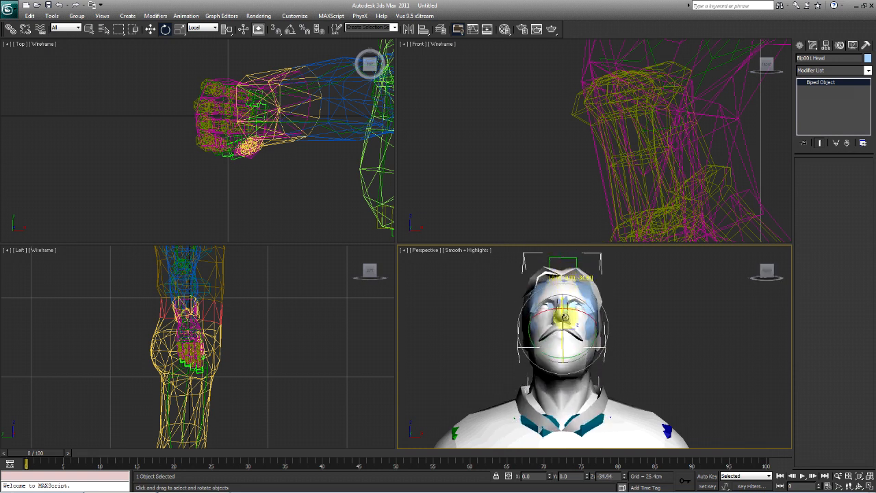
{"action": "right_click", "coordinate": [564, 317]}
{"action": "left_click_drag", "start_coordinate": [580, 325], "coordinate": [625, 332]}
{"action": "right_click", "coordinate": [593, 347]}
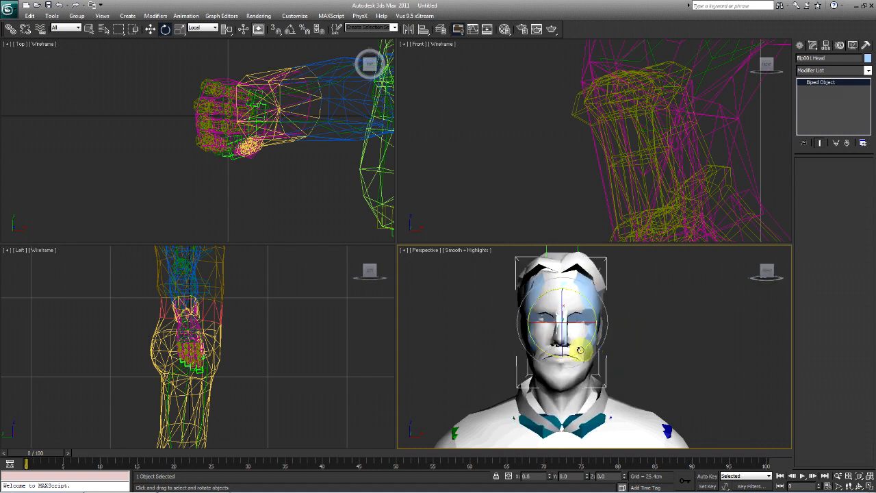
- Select the head_face mesh and the head mesh in turn to check their Skin modifiers
{"action": "left_click", "coordinate": [483, 357]}
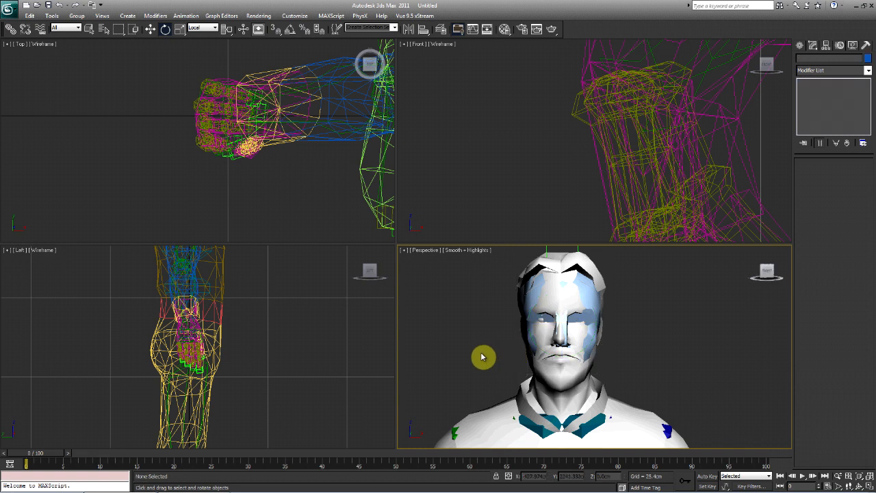
{"action": "left_click", "coordinate": [559, 299]}
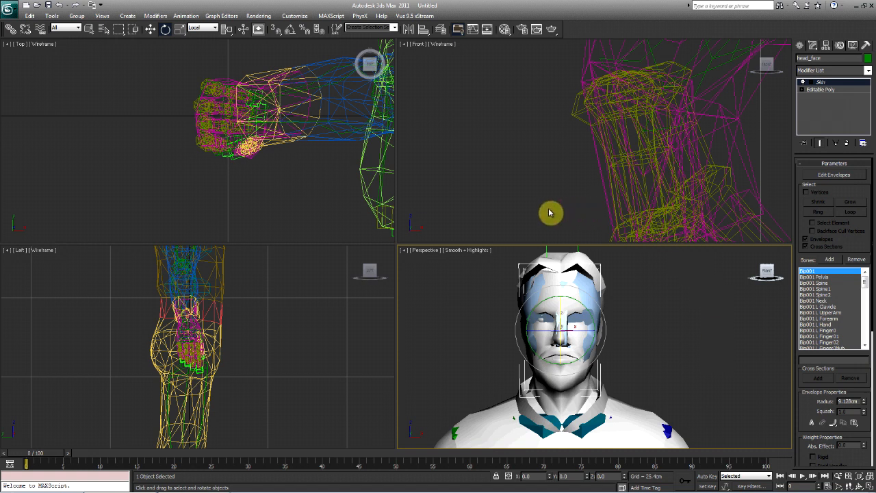
{"action": "left_click", "coordinate": [469, 361]}
{"action": "left_click", "coordinate": [547, 274]}
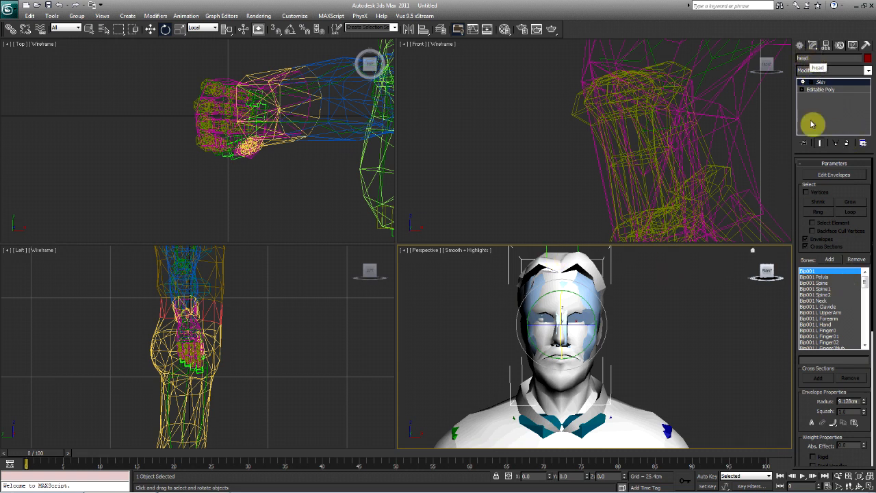
- Edit the envelopes of the head mesh's Skin modifier with Vertices enabled, and choose the Bip001 Head bone
{"action": "left_click", "coordinate": [832, 175]}
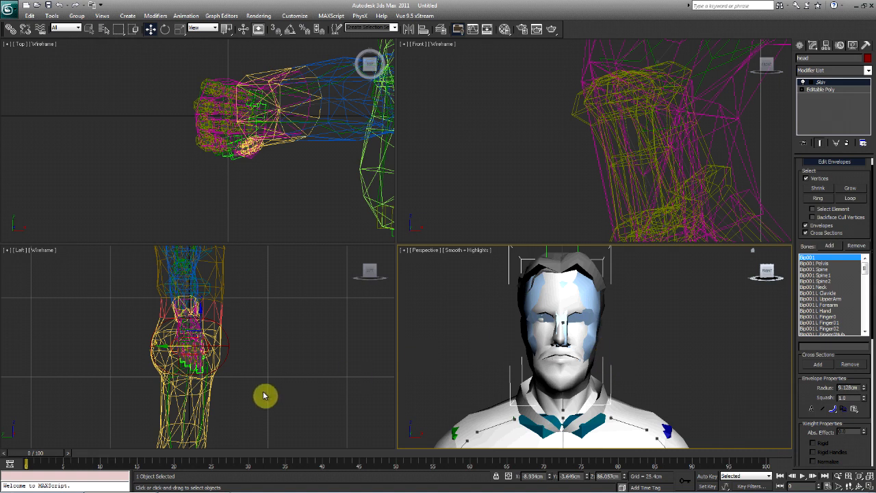
{"action": "middle_click_drag", "start_coordinate": [657, 368], "coordinate": [602, 351], "text": "alt"}
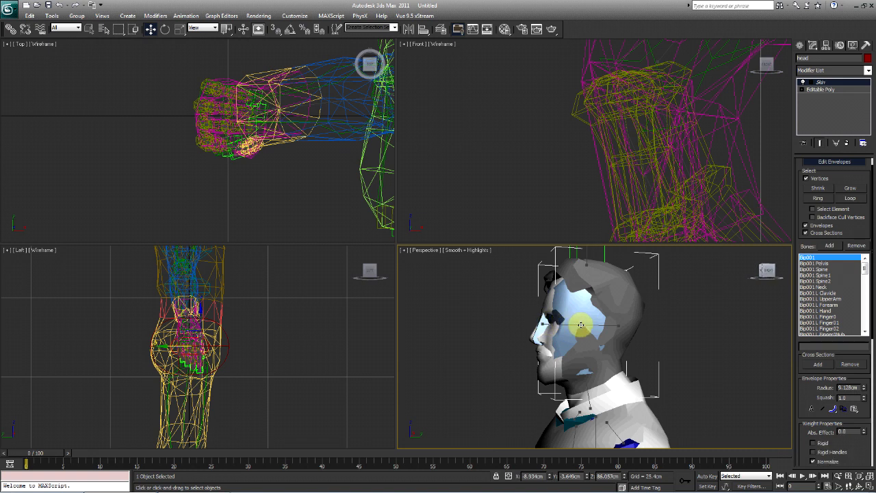
{"action": "scroll", "coordinate": [581, 325], "scroll_direction": "up", "scroll_amount": 2}
{"action": "scroll", "coordinate": [565, 350], "scroll_direction": "up", "scroll_amount": 2}
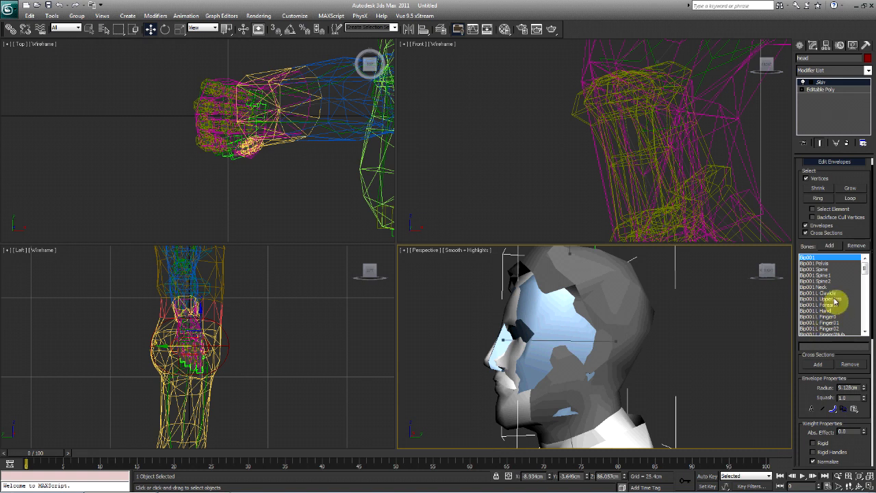
{"action": "left_click_drag", "start_coordinate": [867, 269], "coordinate": [866, 275]}
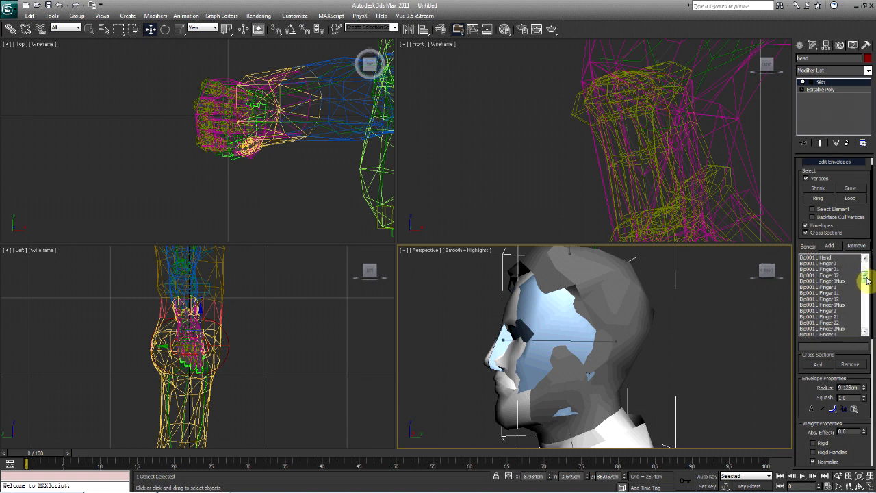
{"action": "left_click_drag", "start_coordinate": [867, 280], "coordinate": [864, 322]}
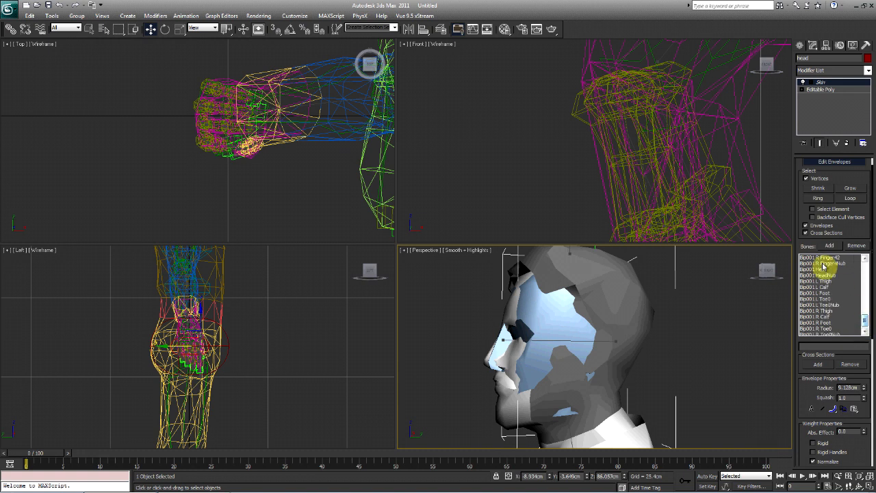
{"action": "left_click", "coordinate": [816, 270]}
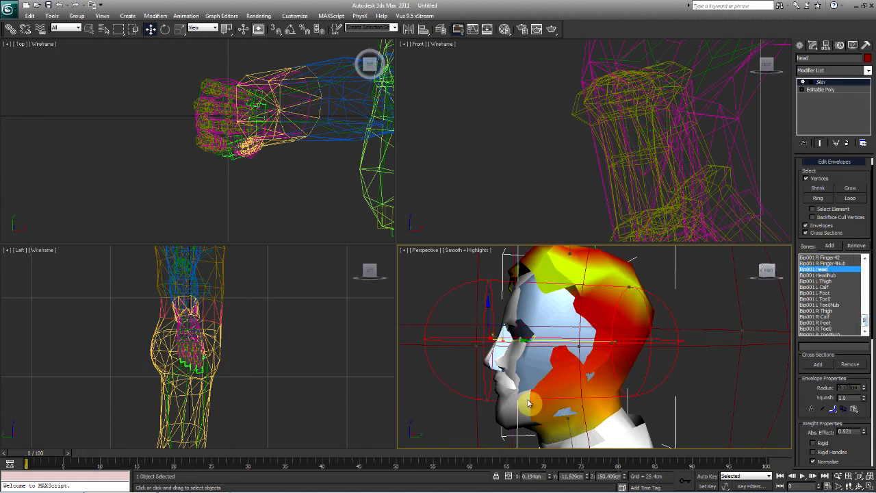
- Examine the Bip001 Head bone's weight colours on the head mesh from both sides and the front
{"action": "middle_click_drag", "start_coordinate": [529, 404], "coordinate": [526, 386], "text": "alt"}
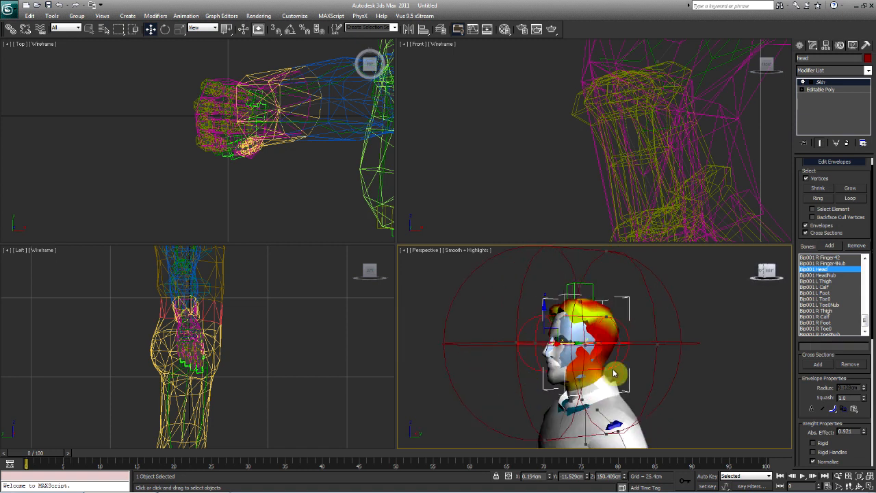
{"action": "scroll", "coordinate": [610, 384], "scroll_direction": "up", "scroll_amount": 2}
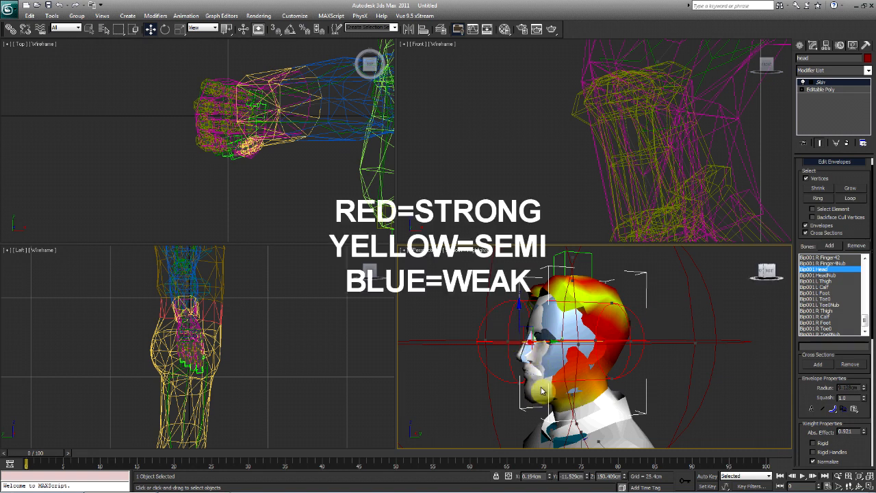
{"action": "middle_click_drag", "start_coordinate": [541, 390], "coordinate": [685, 399], "text": "alt"}
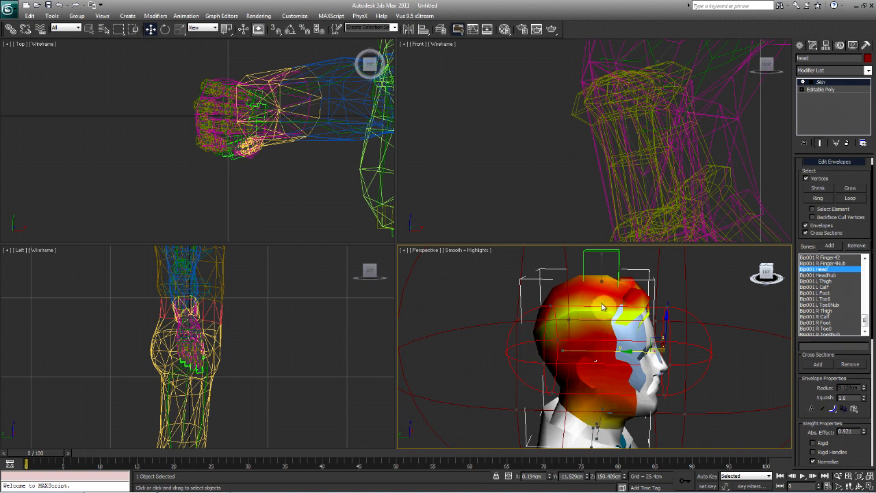
{"action": "mouse_move", "coordinate": [560, 338]}
{"action": "middle_mouse_down", "text": "alt"}
{"action": "mouse_move", "coordinate": [554, 350]}
{"action": "mouse_move", "coordinate": [534, 345]}
{"action": "mouse_move", "coordinate": [558, 345]}
{"action": "middle_mouse_up", "text": "alt"}
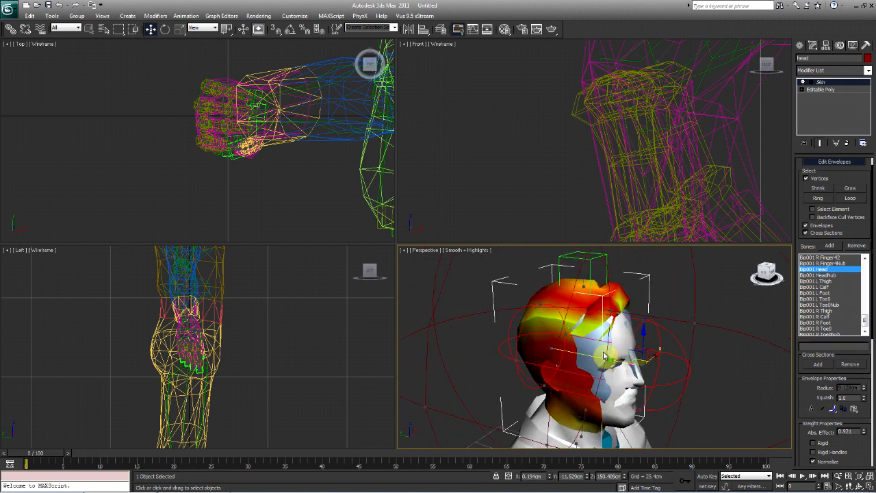
{"action": "middle_click_drag", "start_coordinate": [611, 352], "coordinate": [561, 344], "text": "alt"}
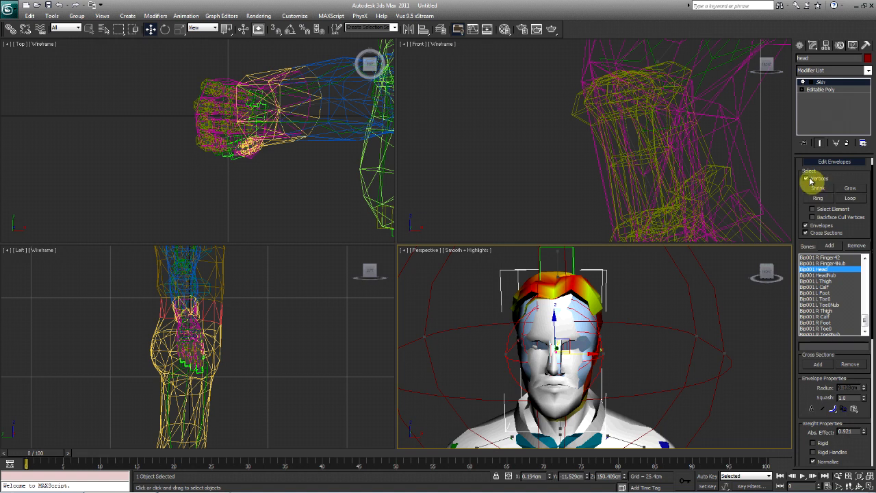
{"action": "scroll", "coordinate": [612, 370], "scroll_direction": "down", "scroll_amount": 4}
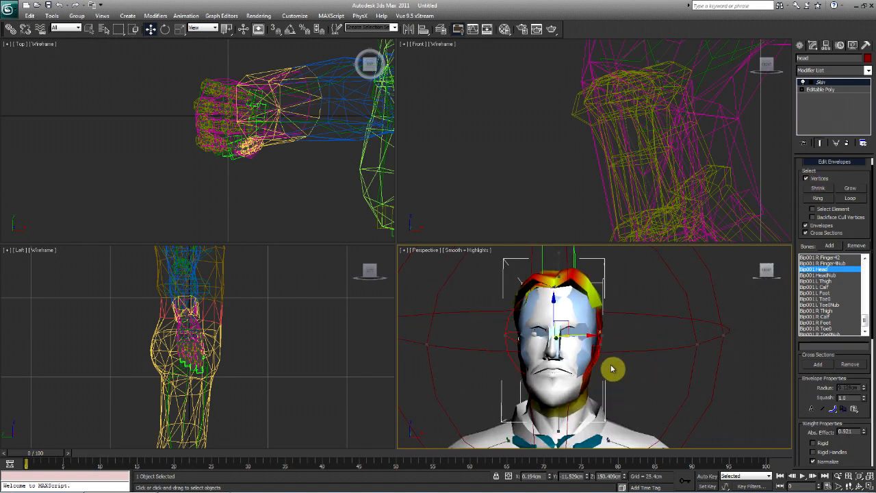
- Select the head mesh's vertices including the neck, examine the Normalize weight option, and clear the vertex selection
{"action": "left_click_drag", "start_coordinate": [499, 259], "coordinate": [623, 401]}
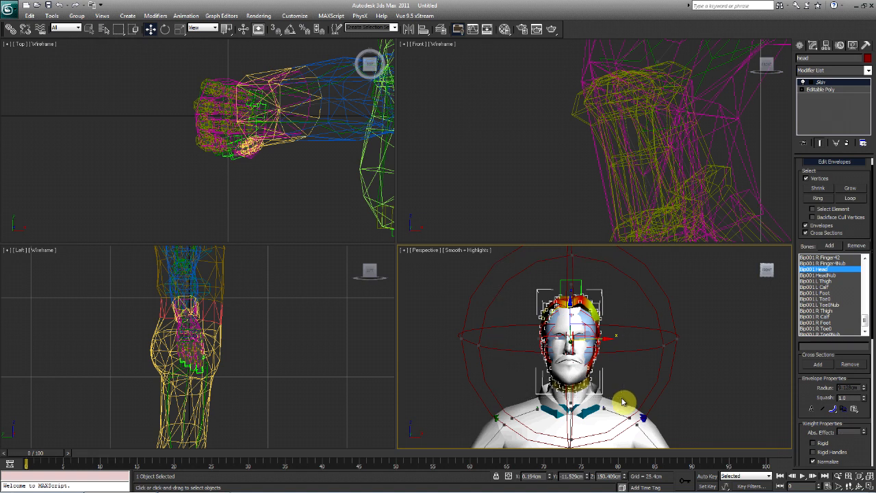
{"action": "middle_click_drag", "start_coordinate": [616, 397], "coordinate": [651, 393], "text": "alt"}
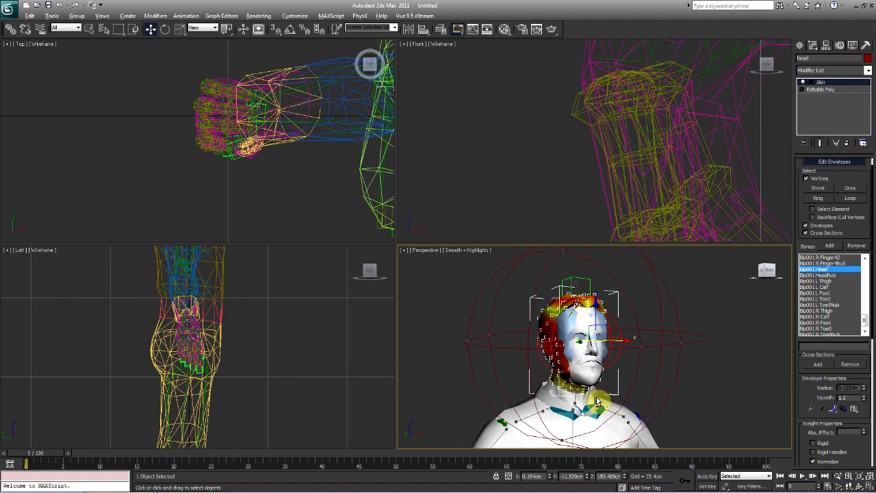
{"action": "middle_click_drag", "start_coordinate": [599, 402], "coordinate": [623, 407], "text": "alt"}
{"action": "middle_click_drag", "start_coordinate": [675, 389], "coordinate": [608, 381], "text": "alt"}
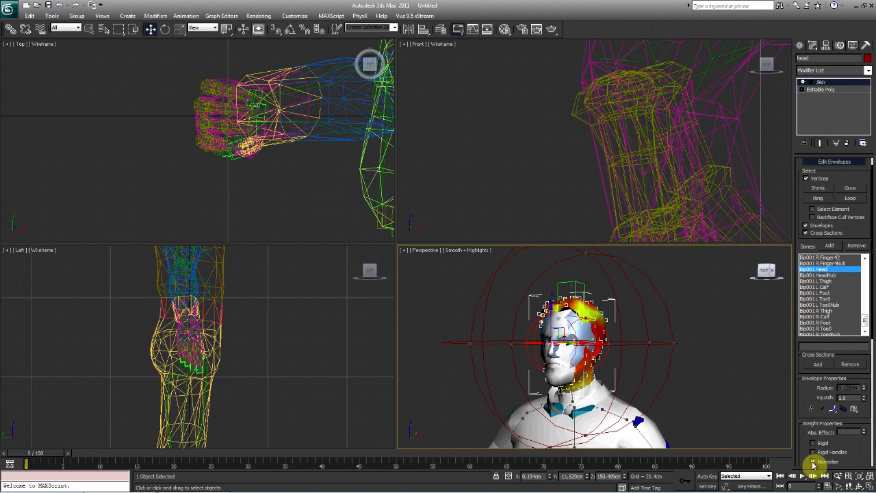
{"action": "left_click", "coordinate": [813, 462]}
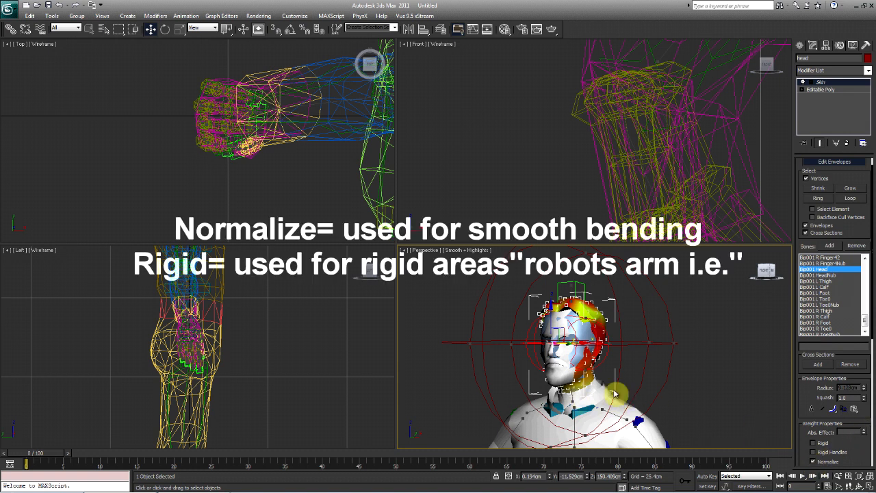
{"action": "middle_click_drag", "start_coordinate": [643, 400], "coordinate": [442, 399], "text": "alt"}
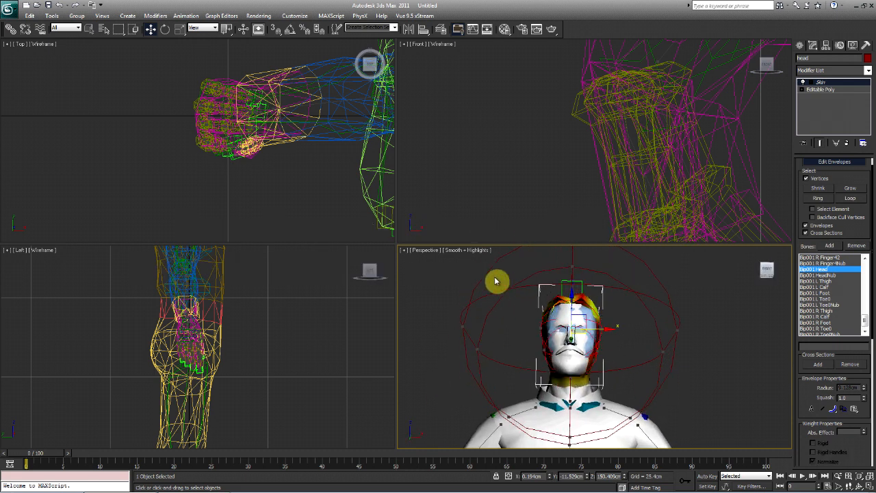
{"action": "left_click", "coordinate": [481, 250]}
{"action": "left_click", "coordinate": [406, 330]}
- Select the head mesh's vertices above the neck and set their Abs. Effect to 1.0 for the Bip001 Head bone
{"action": "mouse_move", "coordinate": [498, 260]}
{"action": "left_mouse_down"}
{"action": "mouse_move", "coordinate": [527, 287]}
{"action": "mouse_move", "coordinate": [602, 312]}
{"action": "mouse_move", "coordinate": [639, 382]}
{"action": "left_mouse_up"}
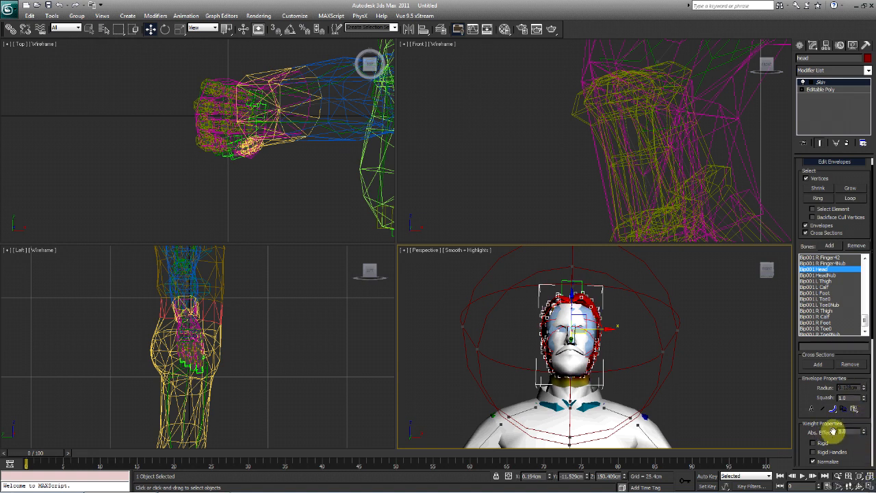
{"action": "middle_click_drag", "start_coordinate": [704, 407], "coordinate": [601, 333], "text": "alt"}
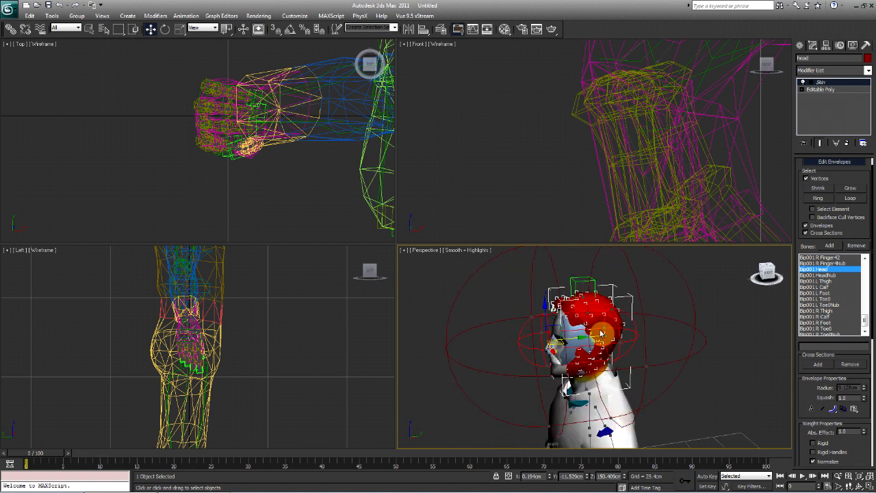
{"action": "scroll", "coordinate": [601, 333], "scroll_direction": "up", "scroll_amount": 3}
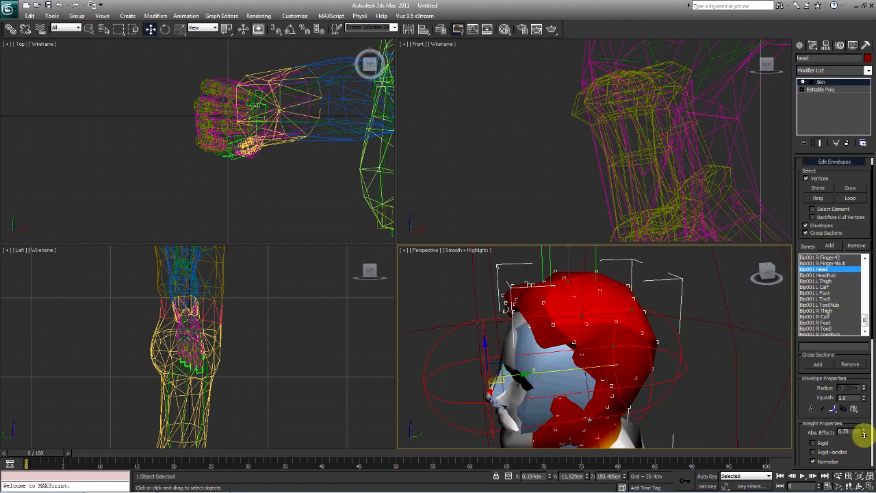
{"action": "left_click_drag", "start_coordinate": [864, 434], "coordinate": [862, 398]}
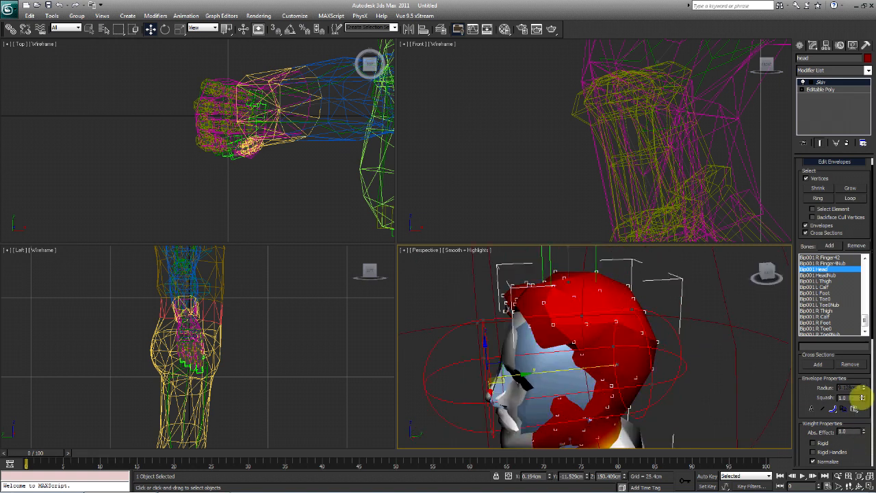
{"action": "middle_click_drag", "start_coordinate": [657, 412], "coordinate": [698, 338], "text": "alt"}
{"action": "scroll", "coordinate": [668, 390], "scroll_direction": "down", "scroll_amount": 2}
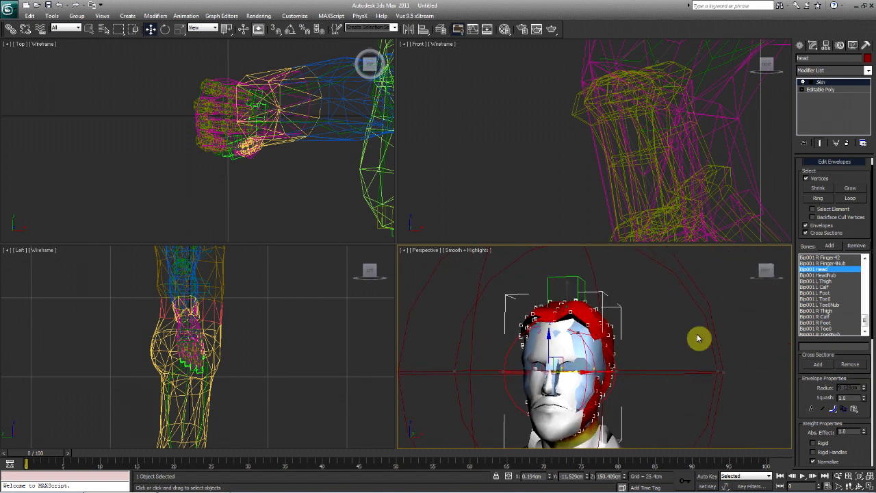
- Test-rotate the Bip001 Head bone to check how the head mesh follows it, and cancel the rotation
{"action": "left_click", "coordinate": [806, 43]}
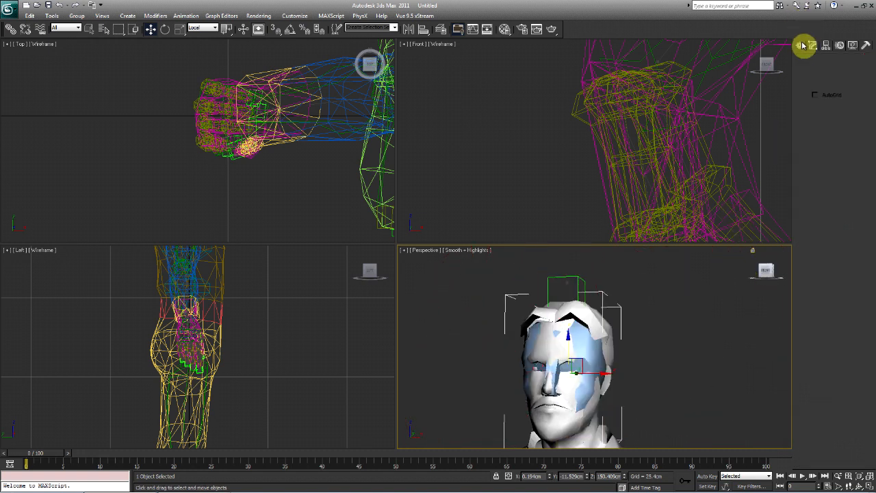
{"action": "left_click", "coordinate": [165, 28]}
{"action": "left_click", "coordinate": [588, 347]}
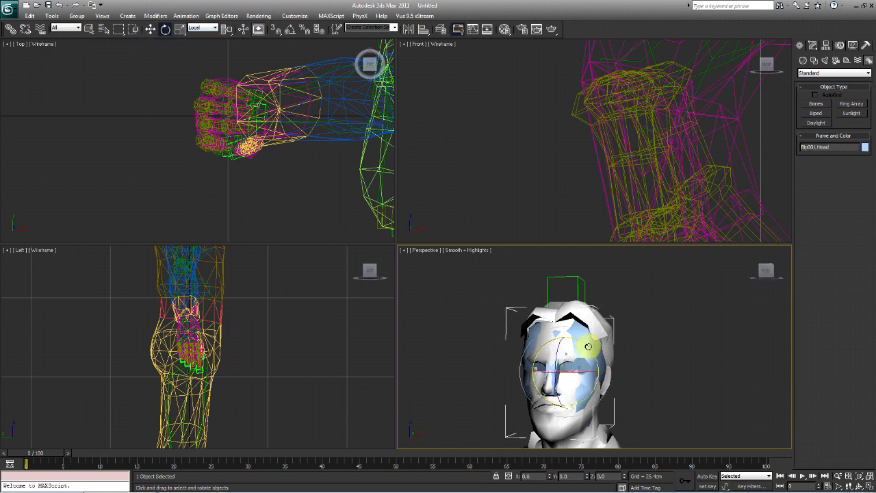
{"action": "mouse_move", "coordinate": [594, 357]}
{"action": "left_mouse_down"}
{"action": "mouse_move", "coordinate": [581, 336]}
{"action": "mouse_move", "coordinate": [591, 358]}
{"action": "mouse_move", "coordinate": [579, 351]}
{"action": "mouse_move", "coordinate": [586, 344]}
{"action": "left_mouse_up"}
{"action": "right_click", "coordinate": [587, 344]}
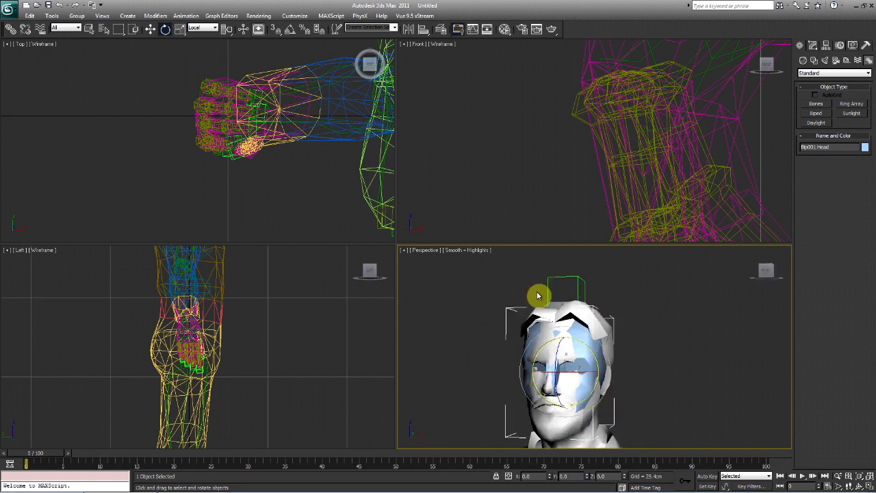
- Select the head_face mesh and edit the envelopes of its Skin modifier for the Bip001 Head bone
{"action": "left_click", "coordinate": [551, 423]}
{"action": "middle_click_drag", "start_coordinate": [558, 422], "coordinate": [532, 384], "text": "alt"}
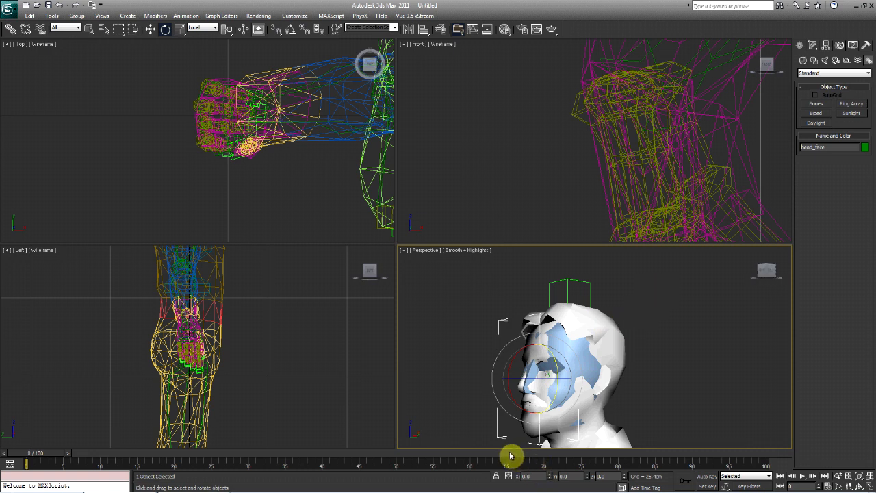
{"action": "left_click", "coordinate": [812, 45]}
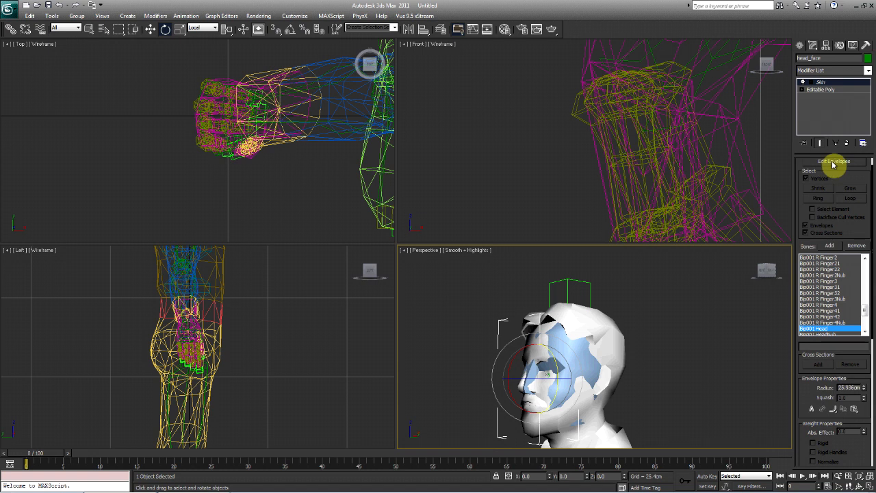
{"action": "left_click", "coordinate": [832, 164]}
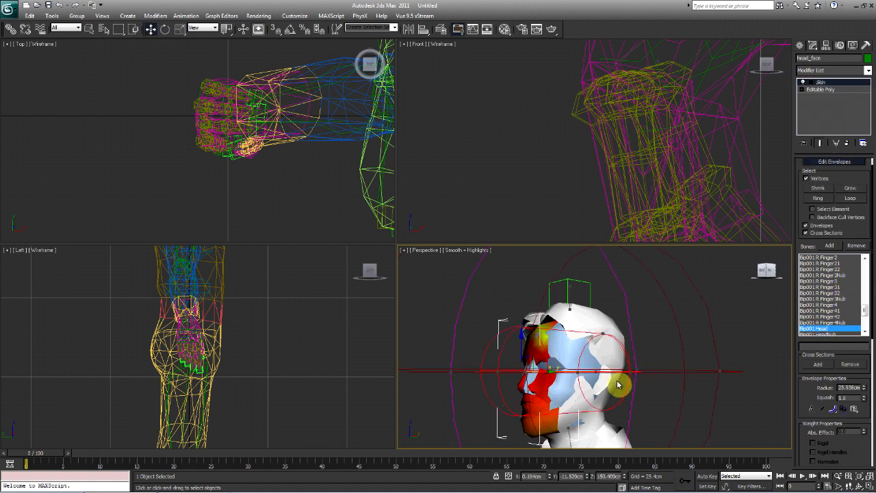
{"action": "middle_click_drag", "start_coordinate": [575, 391], "coordinate": [629, 405]}
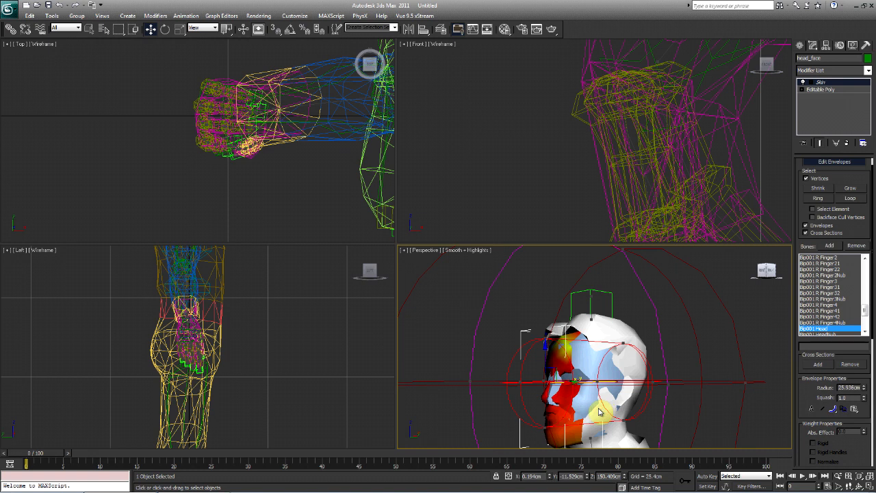
{"action": "middle_click_drag", "start_coordinate": [545, 406], "coordinate": [588, 377], "text": "alt"}
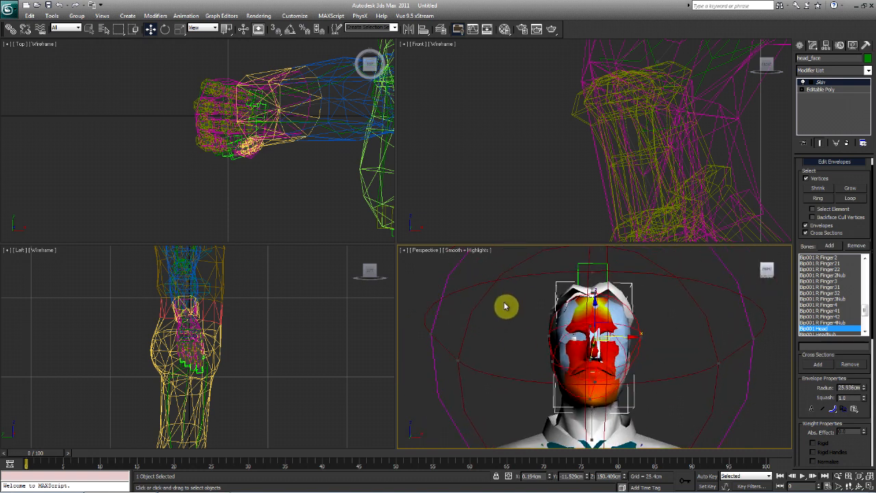
- Select all vertices of the face mesh, set their Abs. Effect to 1.0 for the Bip001 Head bone, and clear the selection
{"action": "left_click_drag", "start_coordinate": [511, 268], "coordinate": [684, 412]}
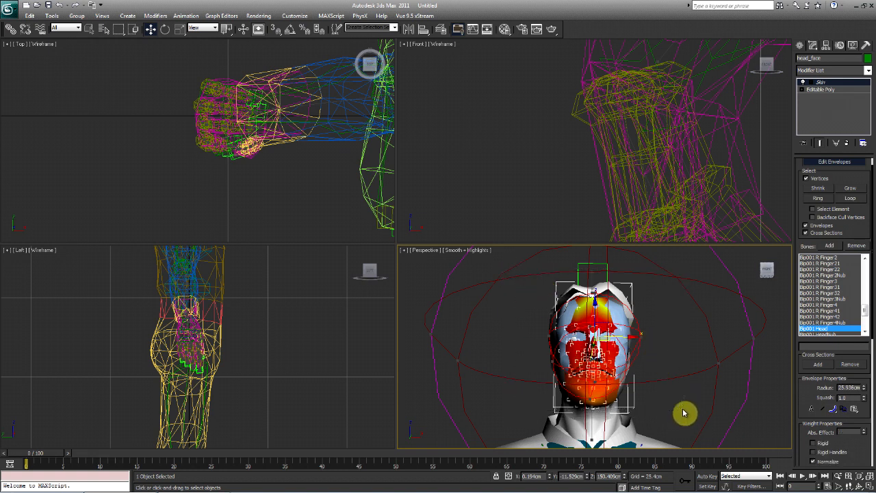
{"action": "right_click", "coordinate": [863, 433]}
{"action": "left_click_drag", "start_coordinate": [864, 433], "coordinate": [861, 391]}
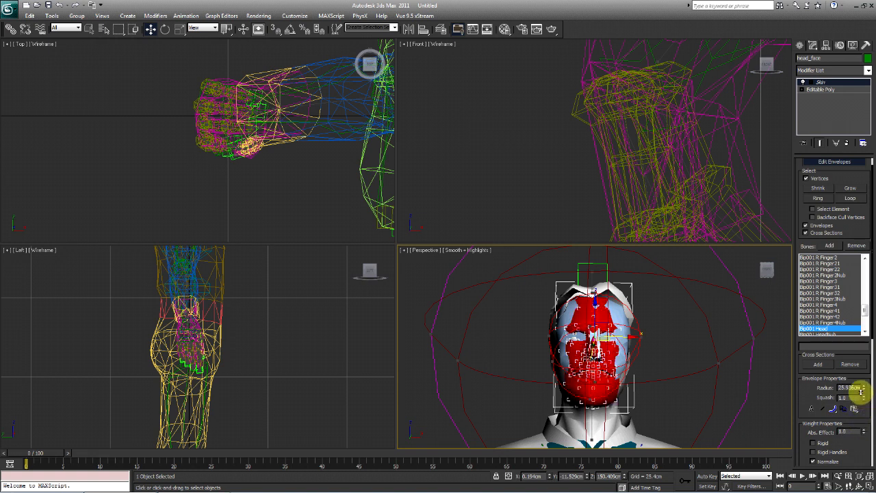
{"action": "left_click", "coordinate": [507, 348]}
- Test-rotate the Bip001 Head bone to check that the face and head deform together, cancel the rotation, and deselect the bone
{"action": "left_click", "coordinate": [800, 46]}
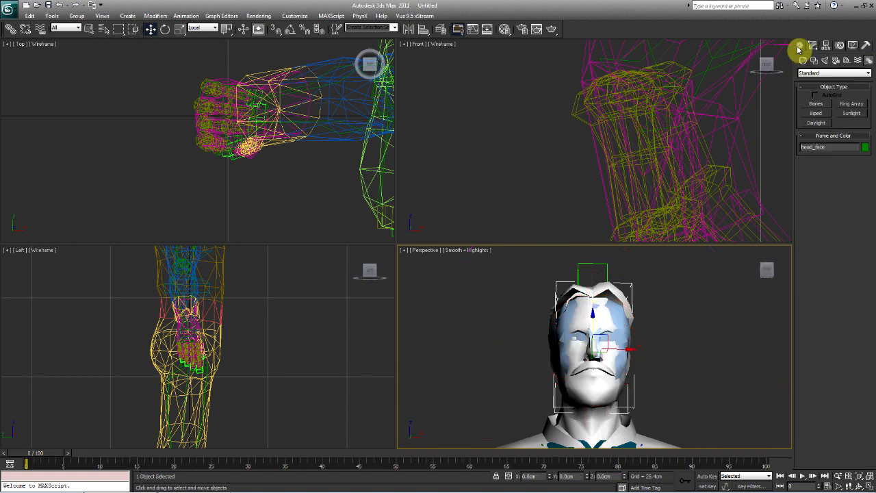
{"action": "left_click", "coordinate": [621, 324]}
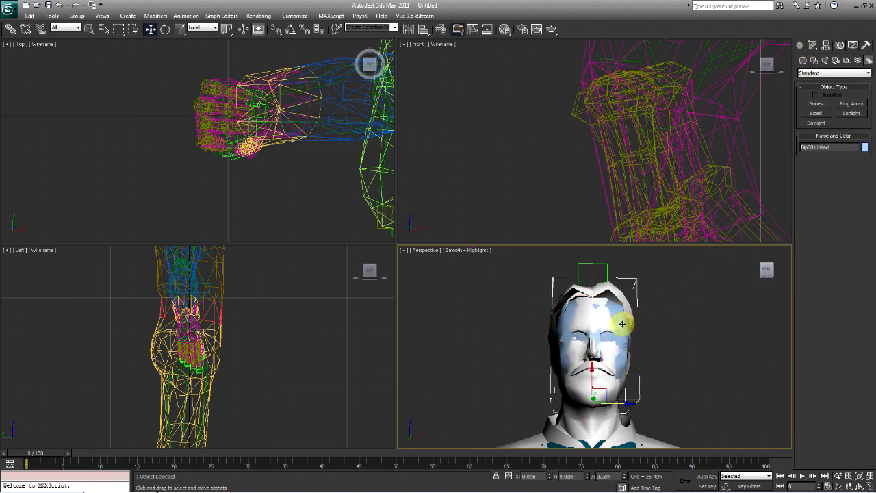
{"action": "left_click", "coordinate": [165, 29]}
{"action": "left_click_drag", "start_coordinate": [591, 340], "coordinate": [590, 361]}
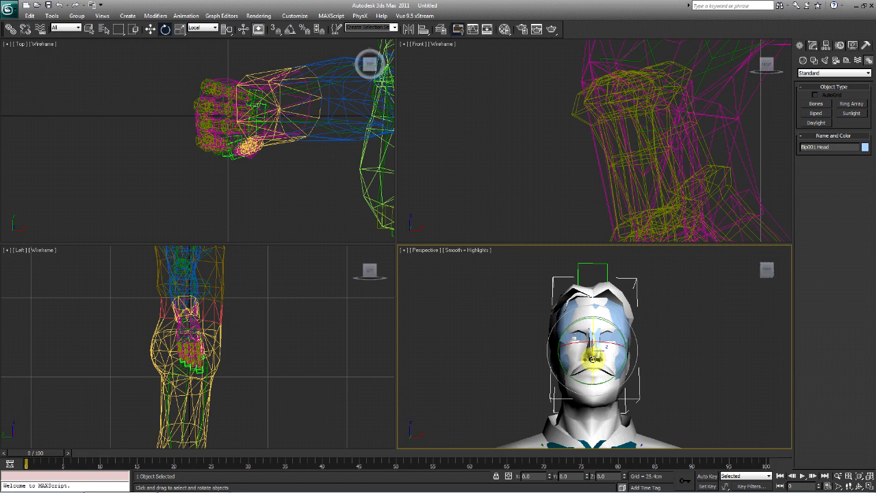
{"action": "left_click_drag", "start_coordinate": [594, 368], "coordinate": [414, 371]}
{"action": "scroll", "coordinate": [450, 377], "scroll_direction": "down", "scroll_amount": 4}
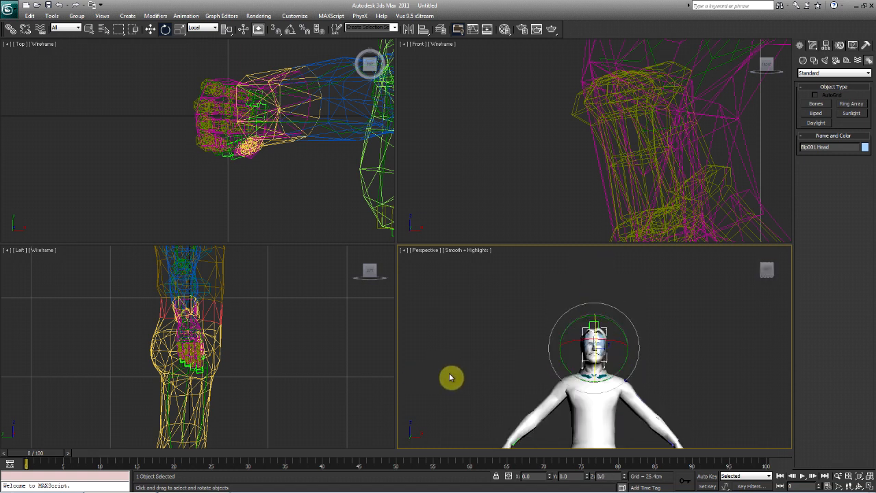
{"action": "left_click", "coordinate": [449, 377]}
- Test-rotate the Bip001 R Forearm bone forward to inspect the elbow deformation, and undo the rotation
{"action": "scroll", "coordinate": [494, 309], "scroll_direction": "up", "scroll_amount": 5}
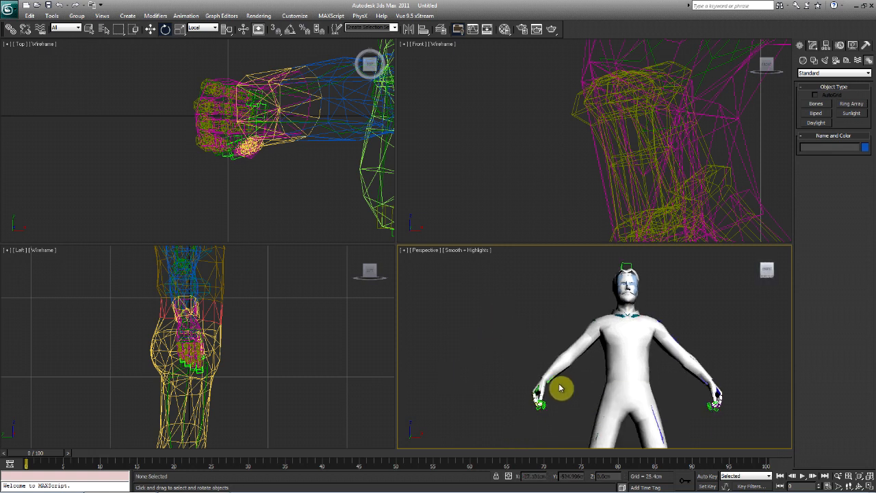
{"action": "middle_click_drag", "start_coordinate": [546, 397], "coordinate": [546, 381]}
{"action": "left_click", "coordinate": [529, 380]}
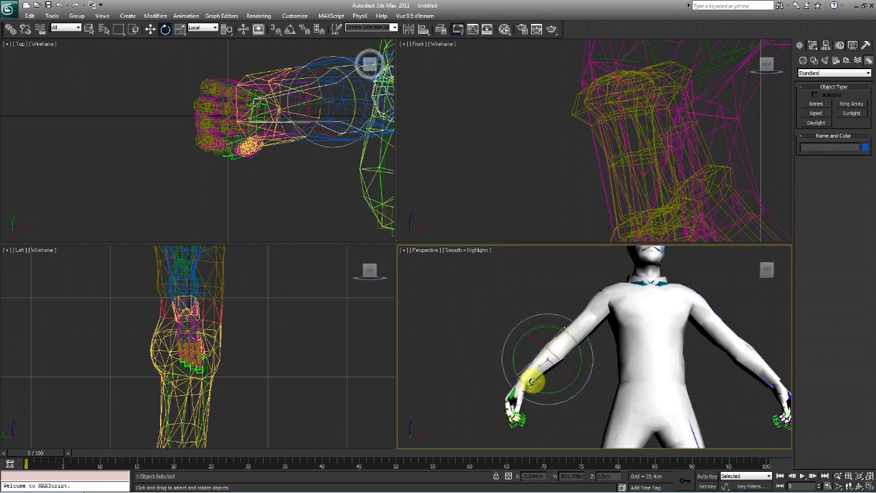
{"action": "middle_click_drag", "start_coordinate": [510, 377], "coordinate": [607, 391], "text": "alt"}
{"action": "left_click_drag", "start_coordinate": [594, 377], "coordinate": [637, 446]}
{"action": "scroll", "coordinate": [625, 394], "scroll_direction": "up", "scroll_amount": 5}
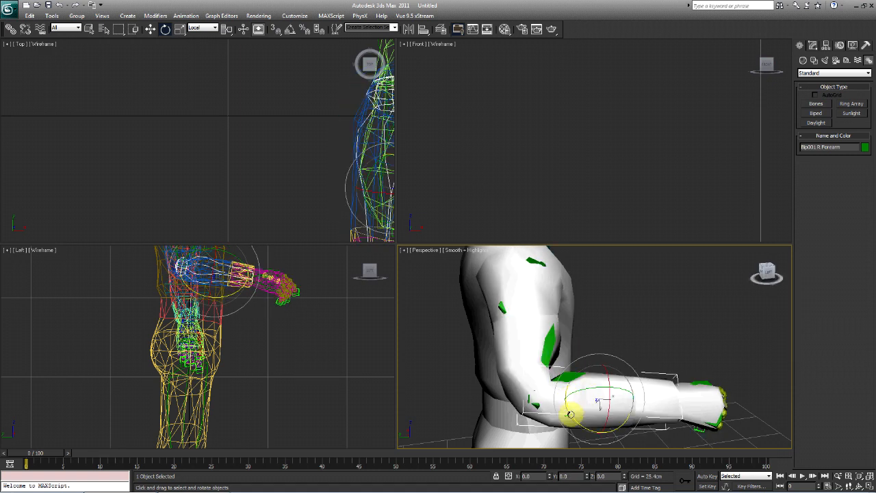
{"action": "left_click_drag", "start_coordinate": [570, 414], "coordinate": [552, 390]}
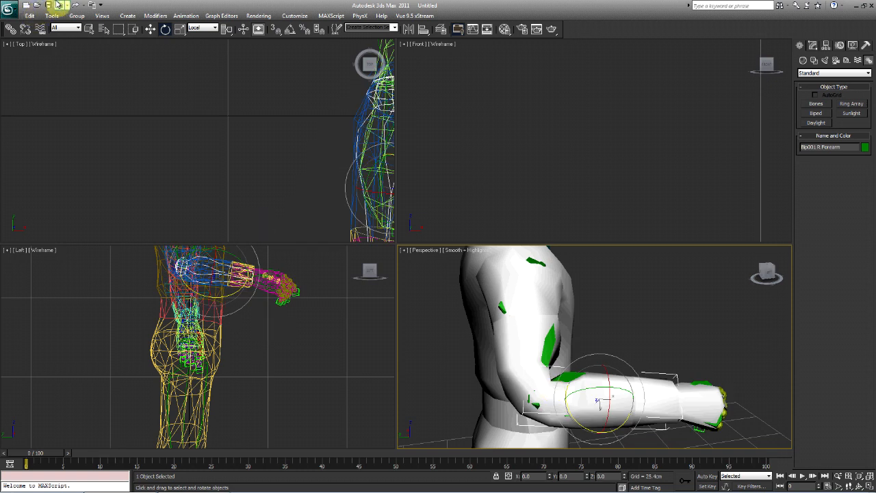
{"action": "left_click", "coordinate": [59, 5]}
- Test-move the left leg mesh and the Bip001 L Foot bone, undoing each move
{"action": "middle_click_drag", "start_coordinate": [551, 358], "coordinate": [541, 375], "text": "alt"}
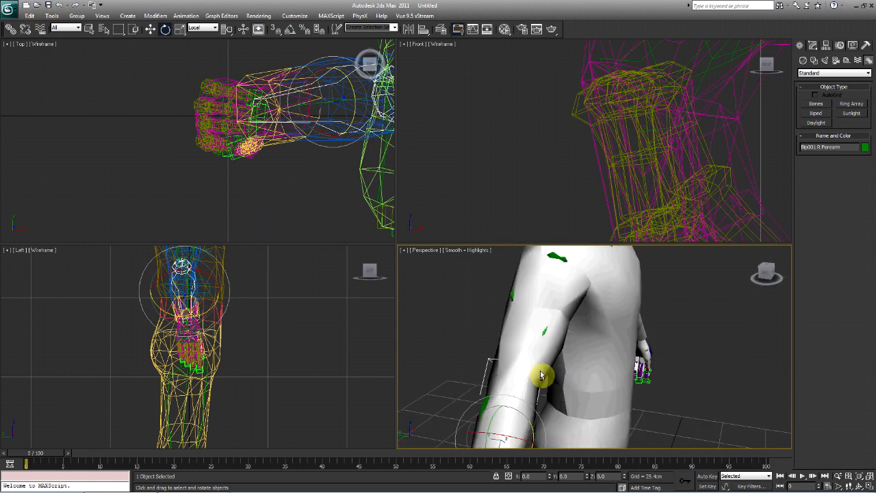
{"action": "middle_click_drag", "start_coordinate": [599, 391], "coordinate": [549, 369], "text": "alt"}
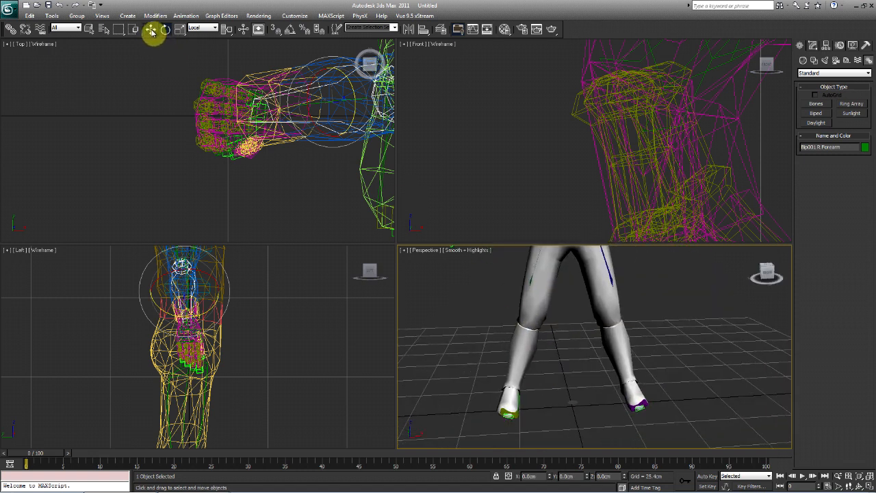
{"action": "left_click", "coordinate": [151, 30]}
{"action": "left_click", "coordinate": [624, 391]}
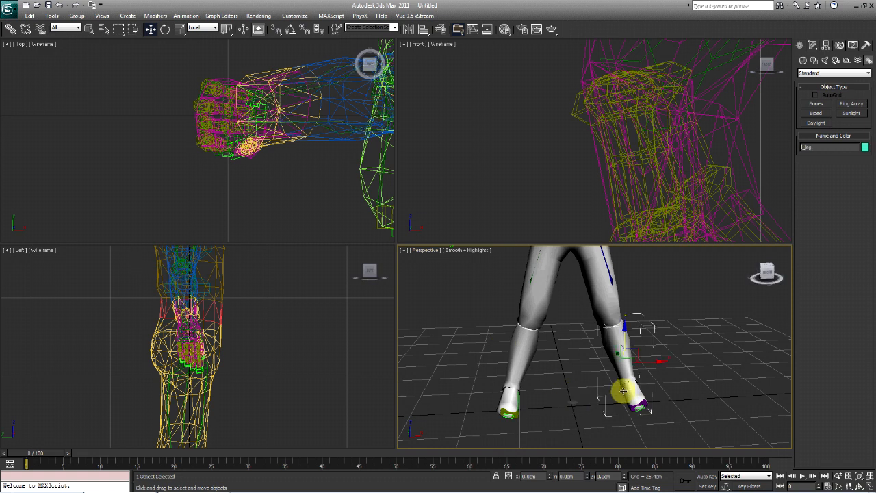
{"action": "mouse_move", "coordinate": [624, 391]}
{"action": "left_mouse_down"}
{"action": "mouse_move", "coordinate": [618, 363]}
{"action": "mouse_move", "coordinate": [623, 389]}
{"action": "left_mouse_up"}
{"action": "key", "text": "ctrl+z"}
{"action": "middle_click_drag", "start_coordinate": [631, 384], "coordinate": [586, 410], "text": "alt"}
{"action": "mouse_move", "coordinate": [606, 415]}
{"action": "left_mouse_down"}
{"action": "mouse_move", "coordinate": [607, 386]}
{"action": "mouse_move", "coordinate": [608, 422]}
{"action": "left_mouse_up"}
{"action": "key", "text": "ctrl+z"}
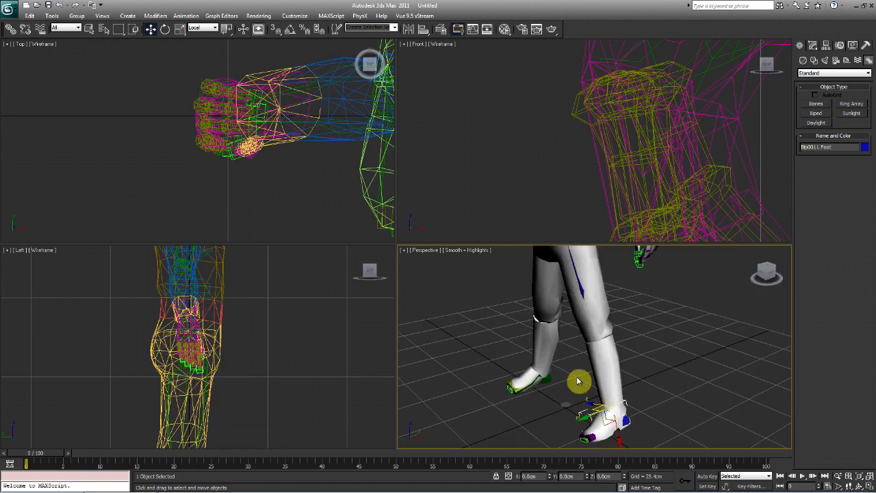
- Test-rotate the Bip001 L UpperArm bone about 29 degrees toward the torso, inspect the shoulder and armpit deformation, and undo the rotations
{"action": "middle_click_drag", "start_coordinate": [578, 381], "coordinate": [571, 435], "text": "alt"}
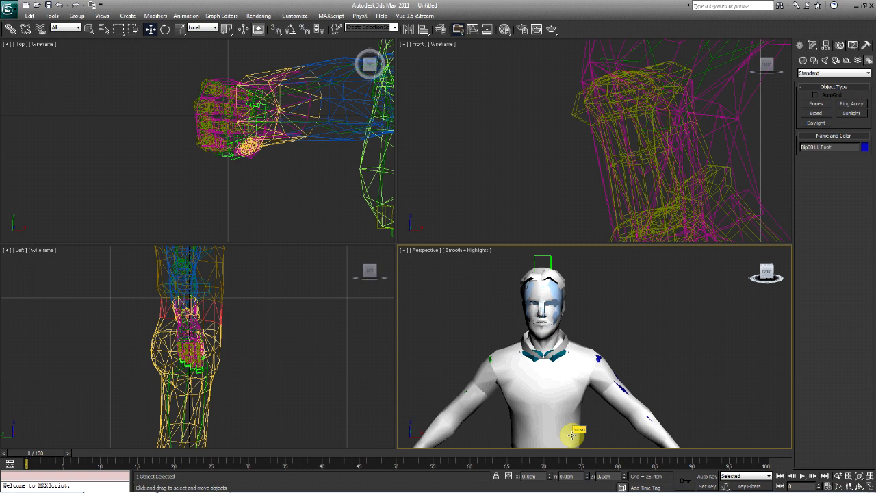
{"action": "left_click", "coordinate": [165, 29]}
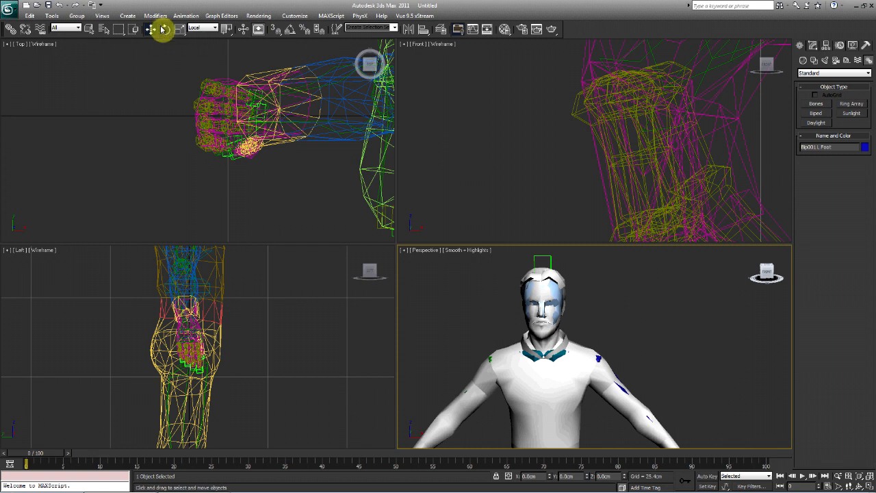
{"action": "middle_click_drag", "start_coordinate": [597, 358], "coordinate": [596, 323]}
{"action": "left_click_drag", "start_coordinate": [639, 329], "coordinate": [611, 353]}
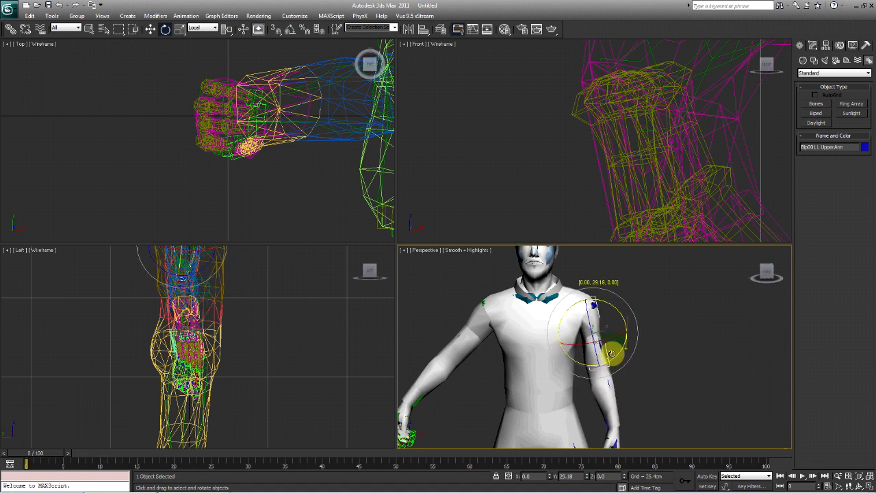
{"action": "scroll", "coordinate": [564, 356], "scroll_direction": "up", "scroll_amount": 6}
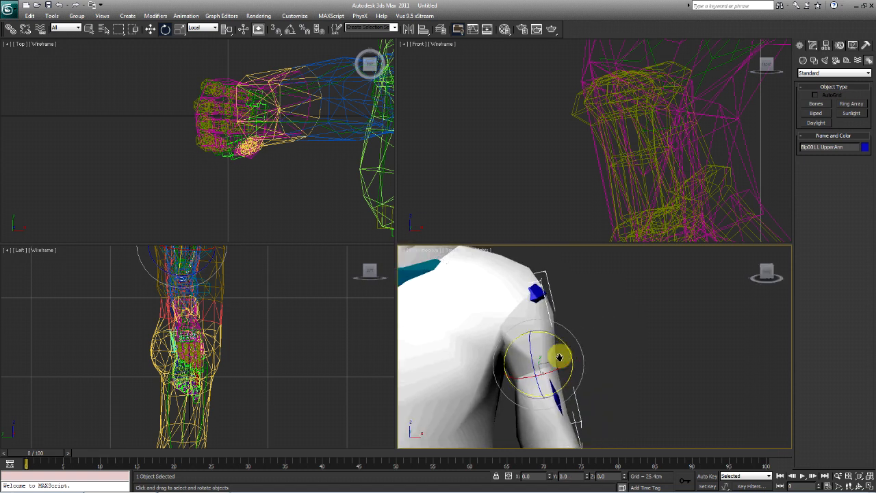
{"action": "left_click_drag", "start_coordinate": [603, 322], "coordinate": [569, 353]}
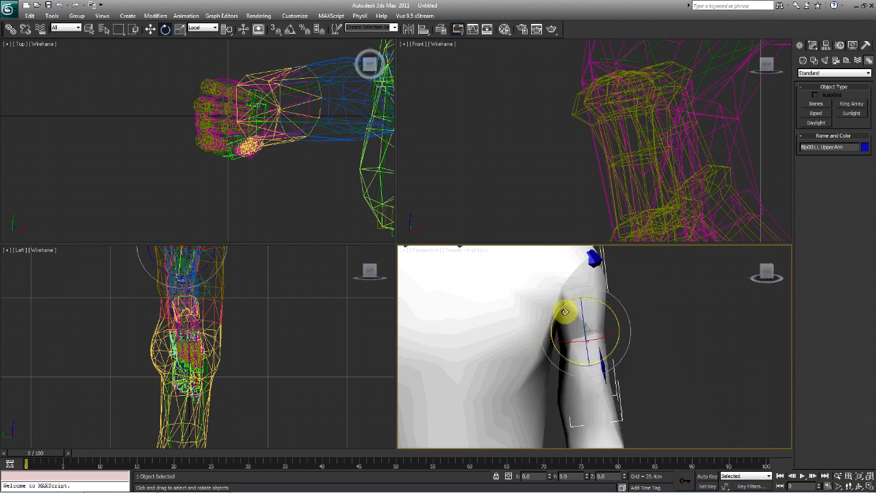
{"action": "left_click_drag", "start_coordinate": [614, 314], "coordinate": [593, 256]}
{"action": "scroll", "coordinate": [588, 335], "scroll_direction": "down", "scroll_amount": 4}
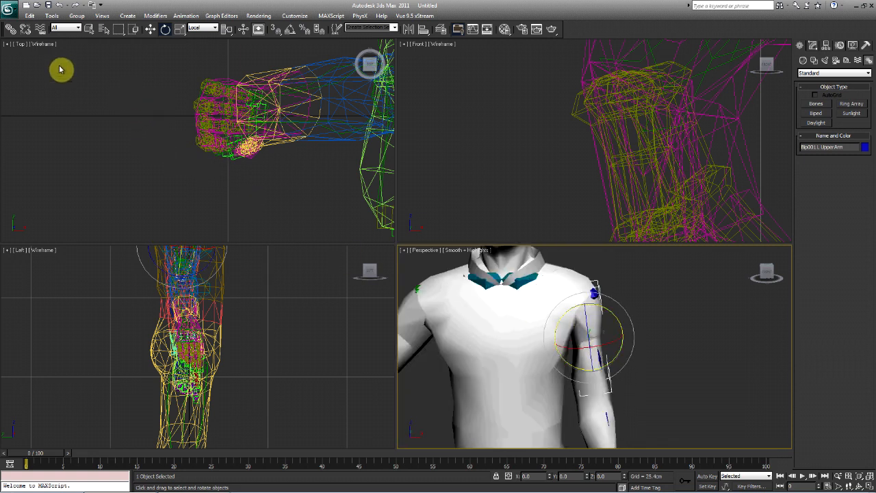
{"action": "left_click", "coordinate": [60, 6]}
{"action": "left_click", "coordinate": [60, 6]}
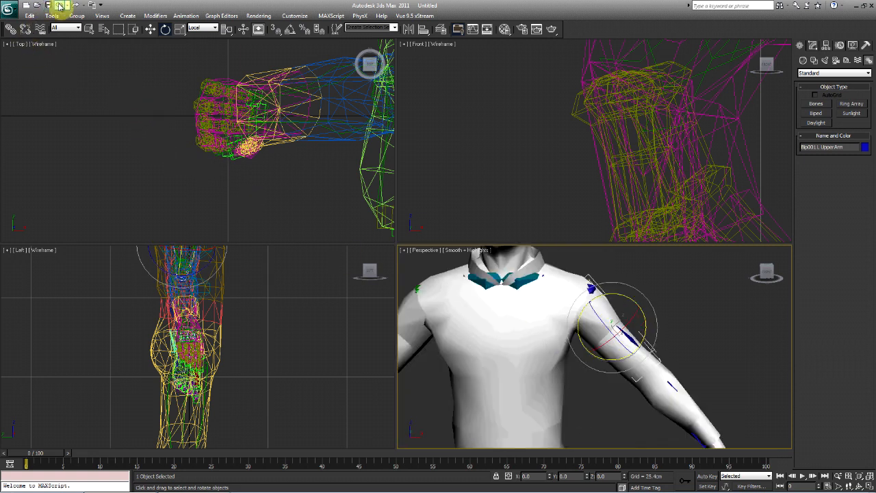
- Select the torso mesh and review its Skin modifier settings
{"action": "scroll", "coordinate": [553, 350], "scroll_direction": "down", "scroll_amount": 3}
{"action": "scroll", "coordinate": [553, 350], "scroll_direction": "down", "scroll_amount": 2}
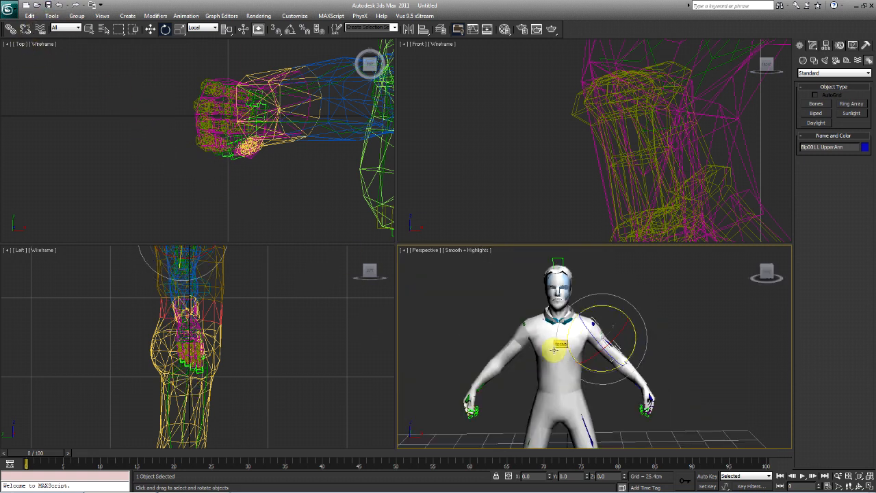
{"action": "left_click", "coordinate": [552, 350]}
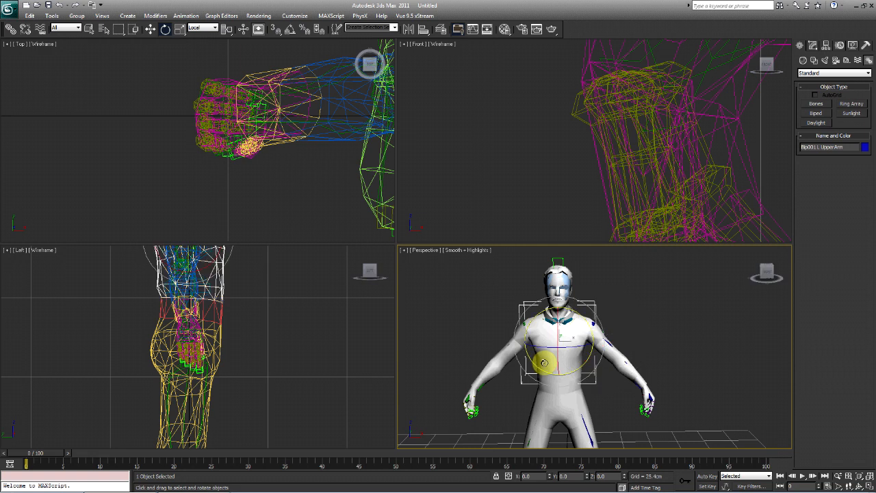
{"action": "left_click", "coordinate": [812, 44]}
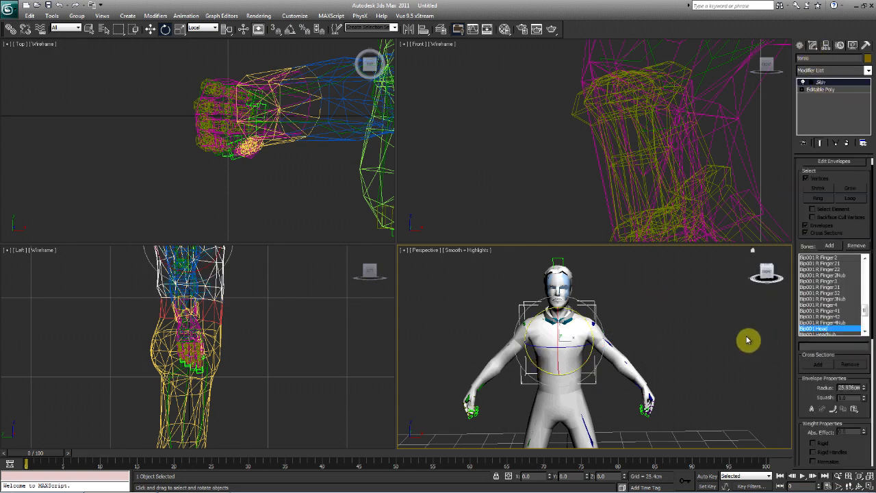
{"action": "key", "text": "z"}
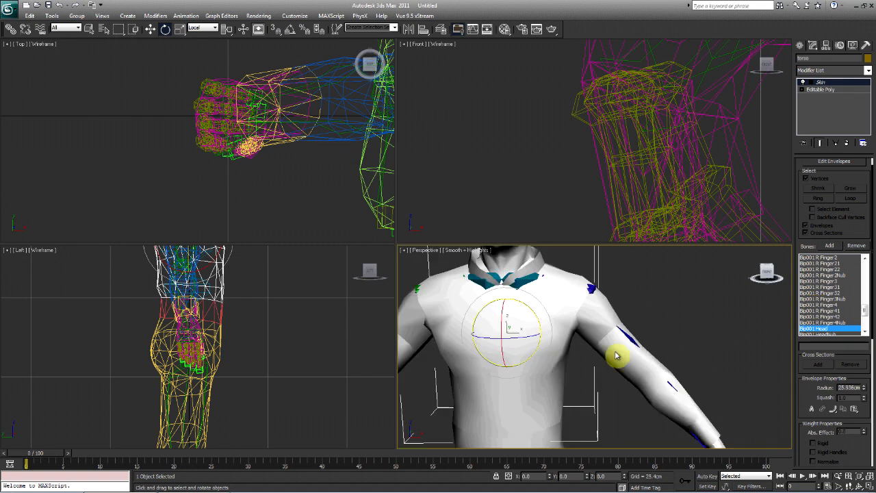
{"action": "scroll", "coordinate": [569, 369], "scroll_direction": "down", "scroll_amount": 4}
{"action": "scroll", "coordinate": [557, 364], "scroll_direction": "up", "scroll_amount": 2}
{"action": "scroll", "coordinate": [566, 368], "scroll_direction": "down", "scroll_amount": 2}
{"action": "middle_click_drag", "start_coordinate": [566, 367], "coordinate": [607, 318]}
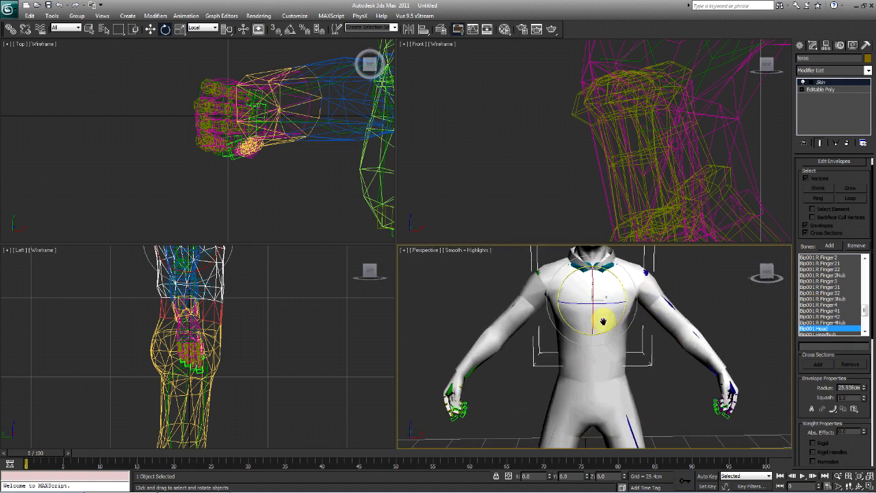
- Open the right arm mesh for envelope editing and compare the influence of Bip001 R UpperArm and Bip001 Spine on it
{"action": "left_click", "coordinate": [469, 372]}
{"action": "left_click", "coordinate": [482, 351]}
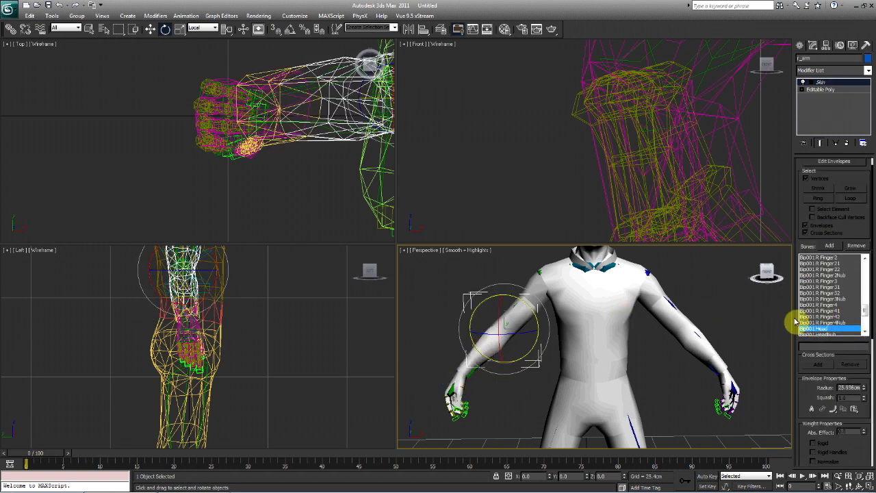
{"action": "left_click_drag", "start_coordinate": [864, 310], "coordinate": [866, 267]}
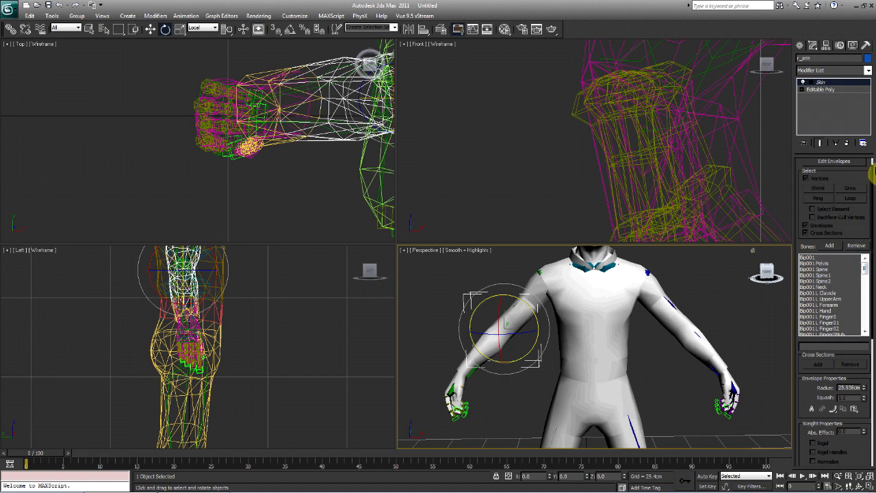
{"action": "left_click", "coordinate": [838, 164]}
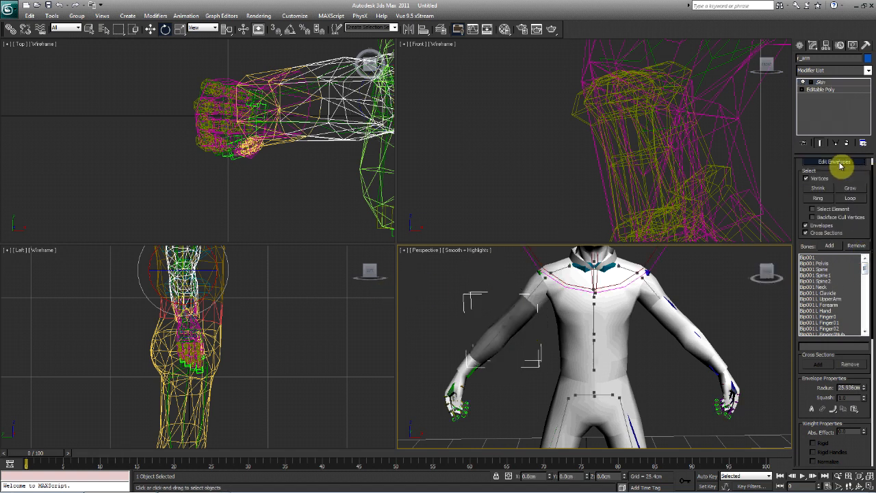
{"action": "left_click", "coordinate": [514, 312]}
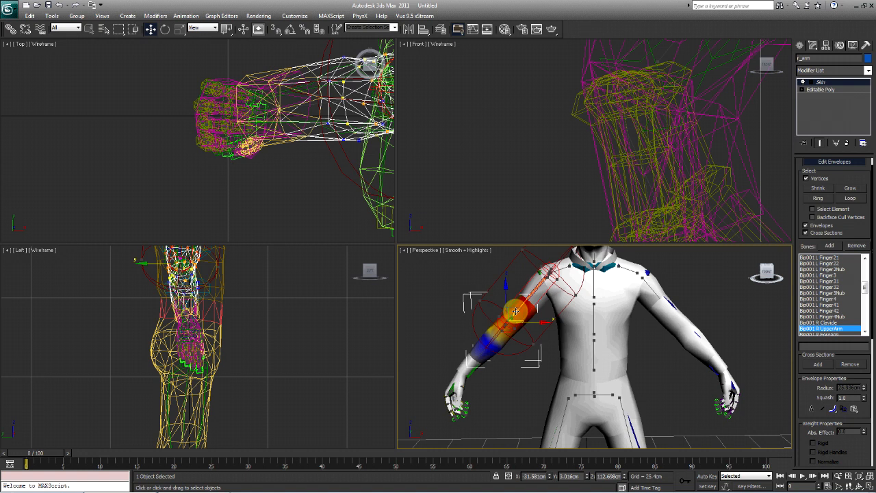
{"action": "left_click", "coordinate": [592, 353]}
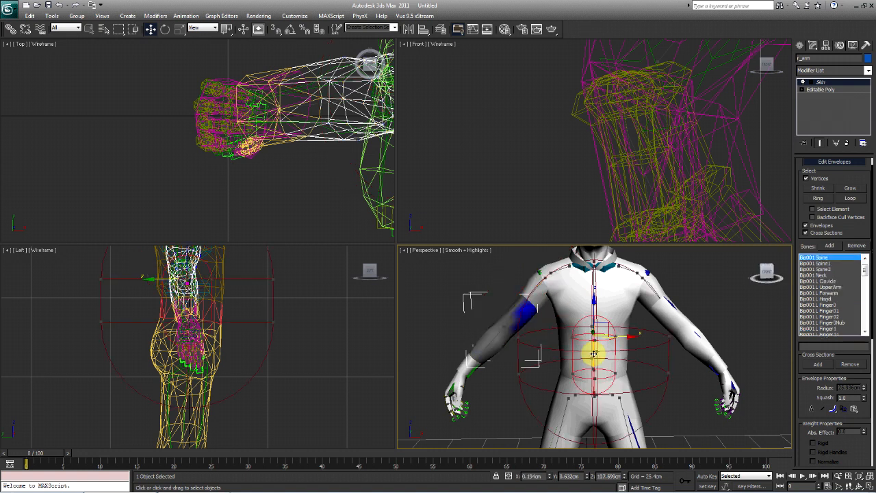
{"action": "left_click", "coordinate": [521, 309]}
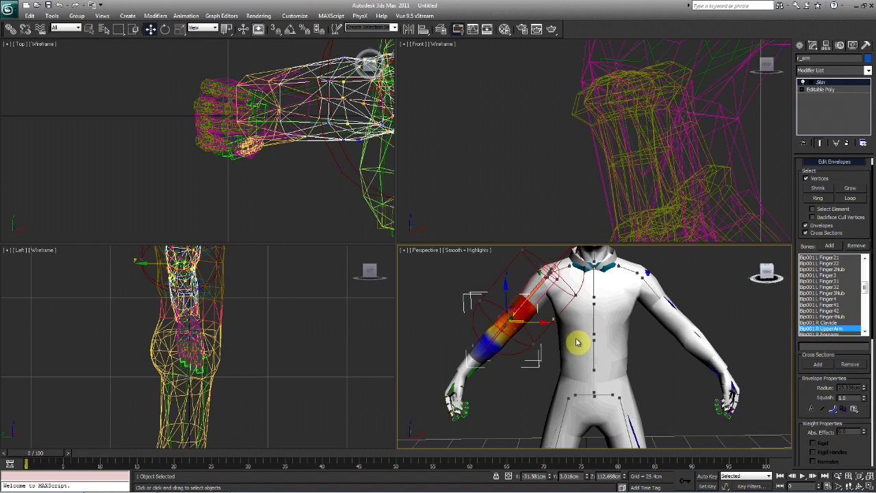
- Set the absolute effect of Bip001 Spine to 1.0 on most of the right arm mesh's vertices
{"action": "left_click", "coordinate": [593, 349]}
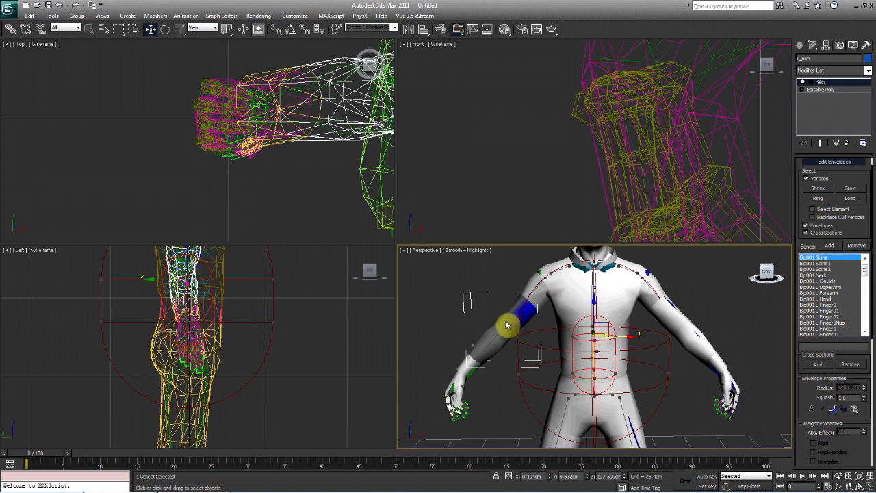
{"action": "left_click", "coordinate": [834, 409]}
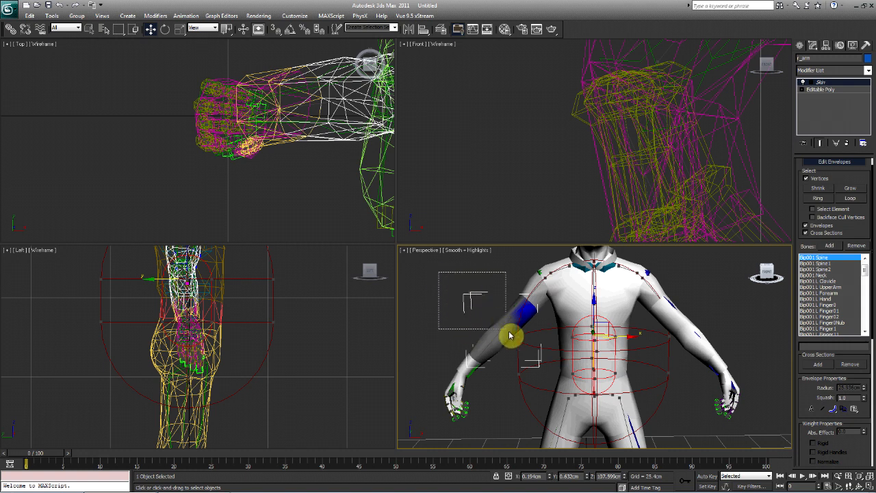
{"action": "left_click_drag", "start_coordinate": [506, 322], "coordinate": [534, 371]}
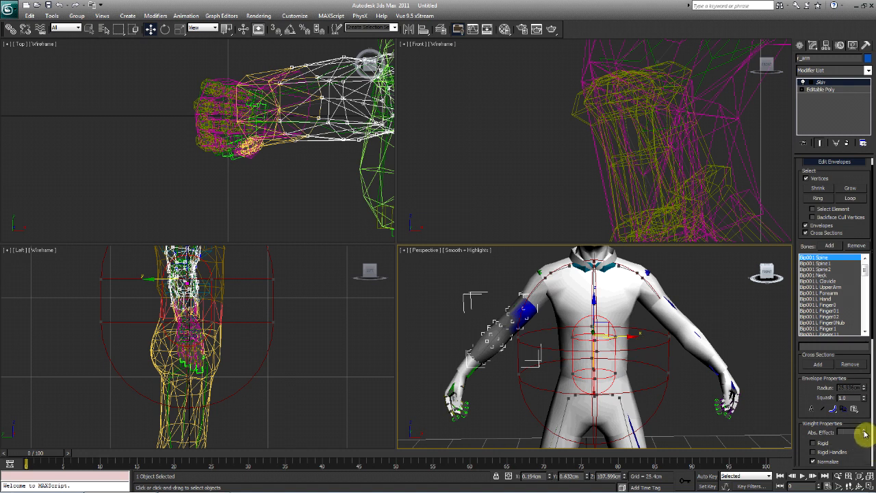
{"action": "left_click_drag", "start_coordinate": [863, 431], "coordinate": [864, 377]}
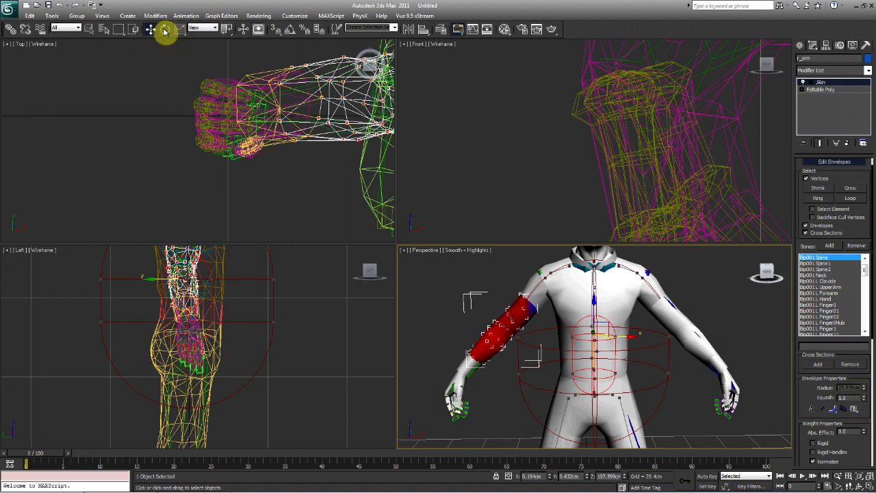
{"action": "left_click", "coordinate": [476, 295]}
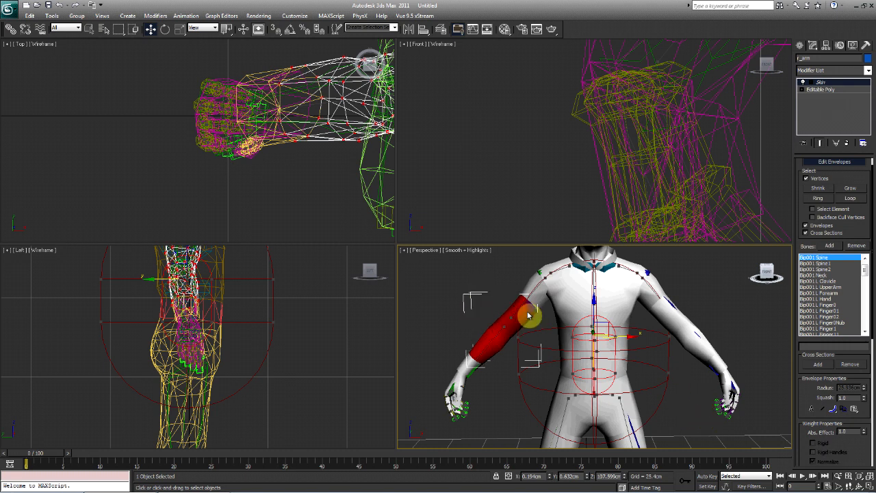
- Test-rotate the Bip001 R UpperArm bone and the Bip001 Spine bone to check how the right arm mesh follows
{"action": "left_click", "coordinate": [801, 44]}
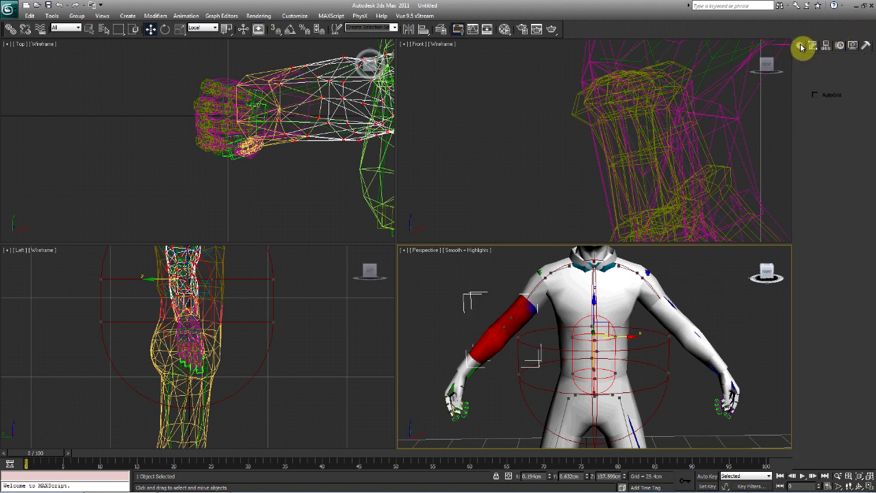
{"action": "left_click", "coordinate": [538, 271]}
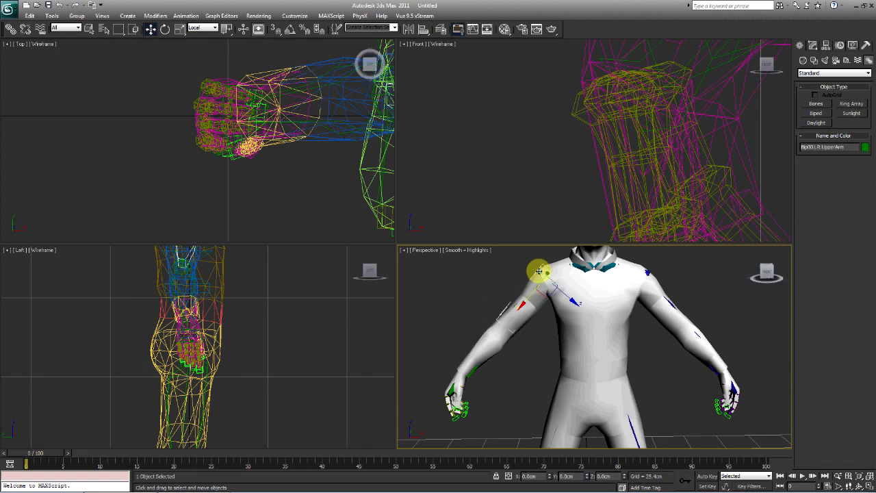
{"action": "left_click", "coordinate": [165, 29]}
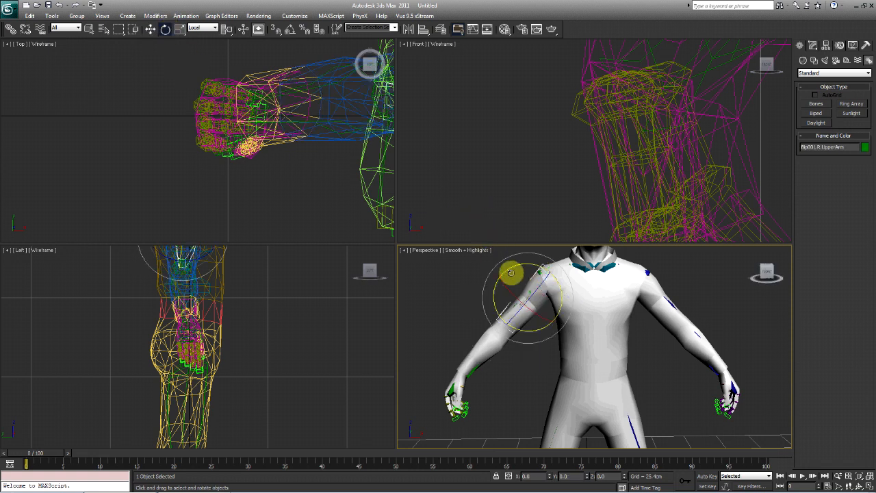
{"action": "mouse_move", "coordinate": [512, 272]}
{"action": "left_mouse_down"}
{"action": "mouse_move", "coordinate": [494, 266]}
{"action": "mouse_move", "coordinate": [532, 258]}
{"action": "mouse_move", "coordinate": [499, 257]}
{"action": "mouse_move", "coordinate": [547, 282]}
{"action": "mouse_move", "coordinate": [512, 267]}
{"action": "left_mouse_up"}
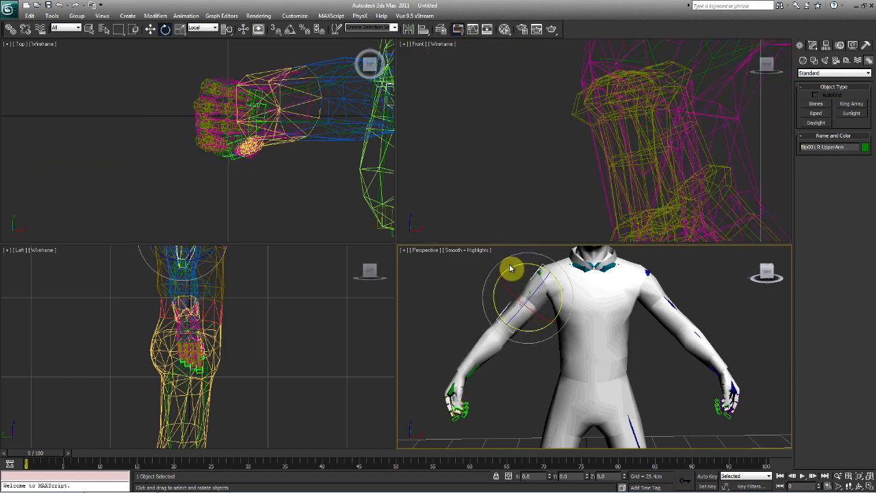
{"action": "left_click", "coordinate": [579, 337]}
{"action": "left_click", "coordinate": [582, 337]}
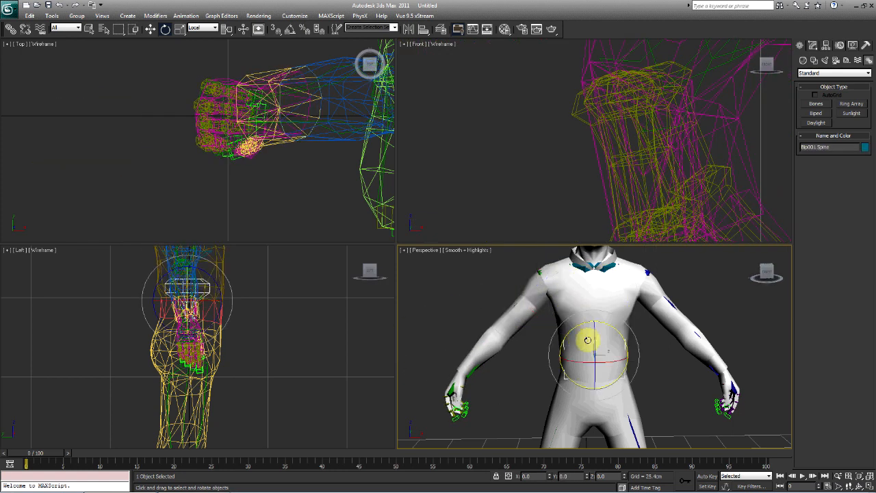
{"action": "mouse_move", "coordinate": [584, 342]}
{"action": "left_mouse_down"}
{"action": "mouse_move", "coordinate": [584, 360]}
{"action": "mouse_move", "coordinate": [593, 332]}
{"action": "mouse_move", "coordinate": [586, 308]}
{"action": "mouse_move", "coordinate": [588, 368]}
{"action": "mouse_move", "coordinate": [581, 313]}
{"action": "mouse_move", "coordinate": [583, 364]}
{"action": "mouse_move", "coordinate": [577, 344]}
{"action": "left_mouse_up"}
- Review the right arm mesh's Skin modifier and undo the test rotations of the spine and upper arm
{"action": "left_click", "coordinate": [506, 314]}
{"action": "left_click", "coordinate": [507, 313]}
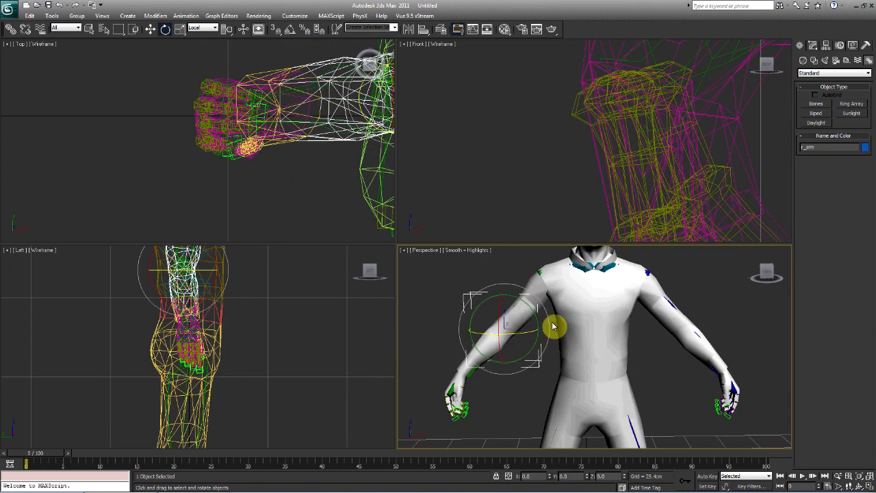
{"action": "left_click", "coordinate": [813, 45]}
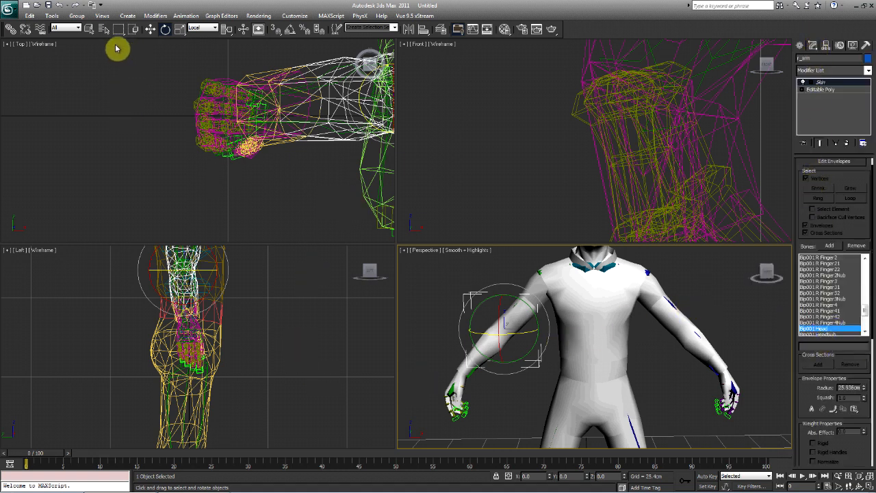
{"action": "left_click", "coordinate": [60, 6]}
{"action": "left_click", "coordinate": [61, 6]}
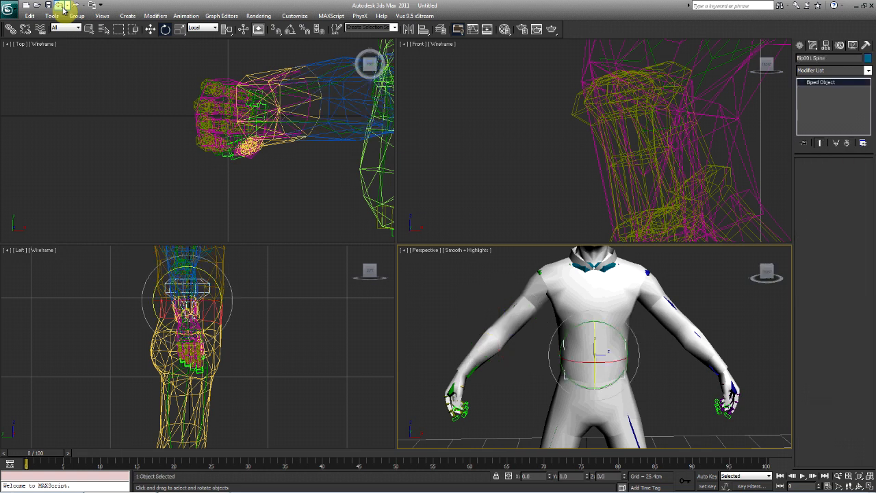
{"action": "left_click", "coordinate": [61, 6]}
{"action": "left_click", "coordinate": [61, 7]}
{"action": "left_click", "coordinate": [61, 6]}
{"action": "left_click", "coordinate": [61, 6]}
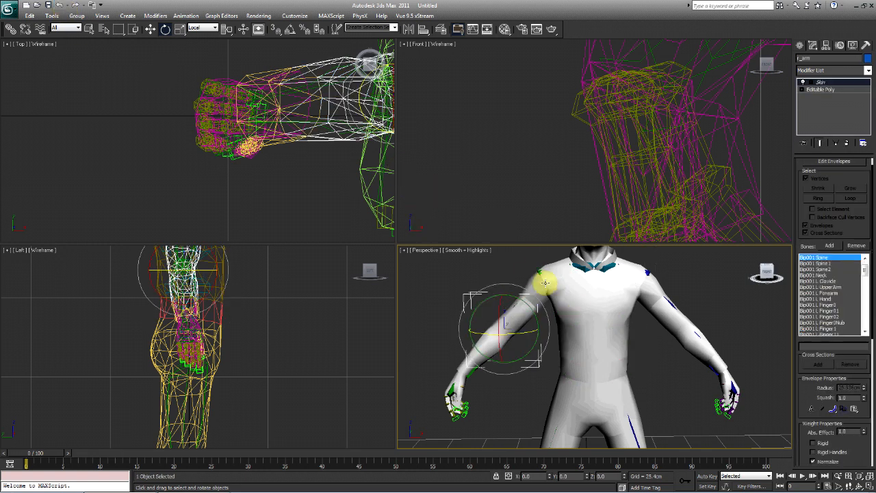
- Test-rotate the Bip001 R UpperArm bone slightly once more to check the shoulder and clear the selection
{"action": "left_click", "coordinate": [538, 272]}
{"action": "mouse_move", "coordinate": [532, 264]}
{"action": "left_mouse_down"}
{"action": "mouse_move", "coordinate": [512, 258]}
{"action": "mouse_move", "coordinate": [542, 272]}
{"action": "mouse_move", "coordinate": [537, 267]}
{"action": "left_mouse_up"}
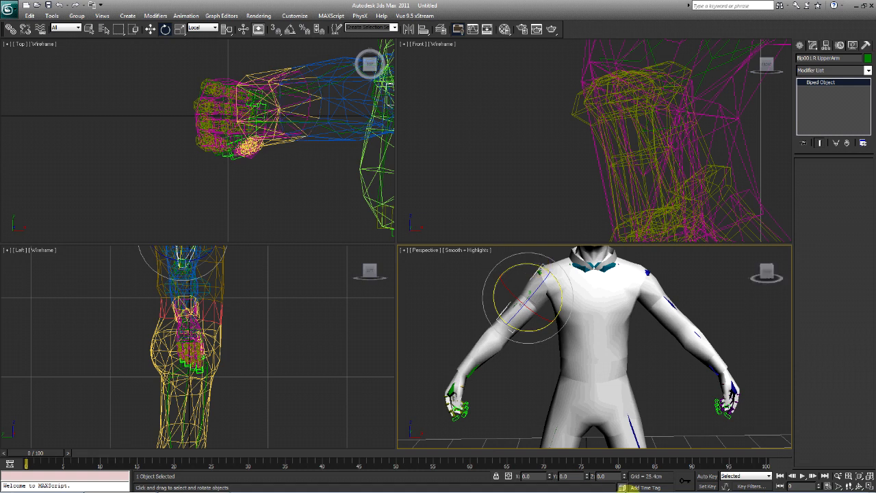
{"action": "left_click", "coordinate": [525, 411]}
- Clear the diffuse map from the character's default material in the Material Editor
{"action": "scroll", "coordinate": [525, 411], "scroll_direction": "down", "scroll_amount": 5}
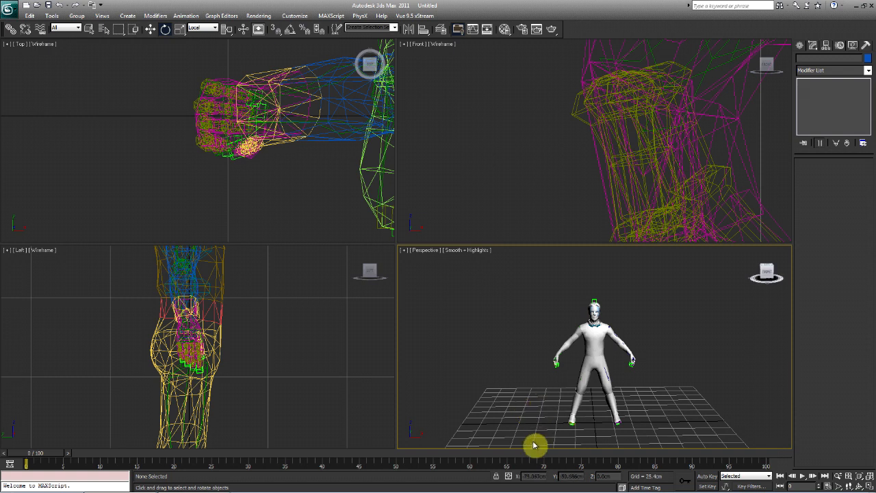
{"action": "scroll", "coordinate": [534, 370], "scroll_direction": "up", "scroll_amount": 3}
{"action": "middle_click_drag", "start_coordinate": [532, 368], "coordinate": [525, 364]}
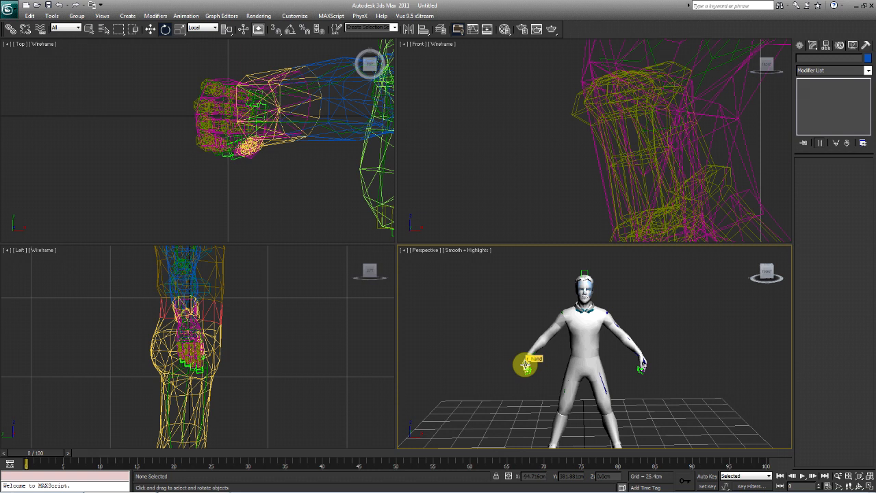
{"action": "scroll", "coordinate": [587, 404], "scroll_direction": "up", "scroll_amount": 4}
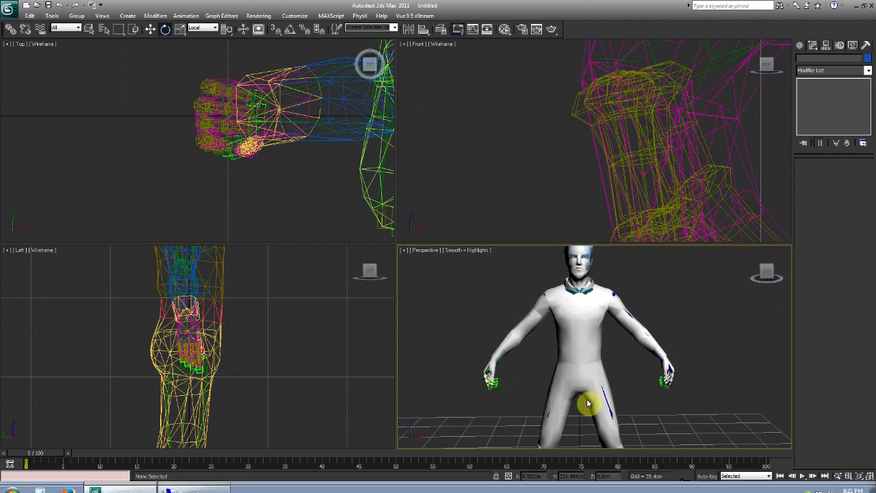
{"action": "middle_click_drag", "start_coordinate": [594, 376], "coordinate": [580, 404]}
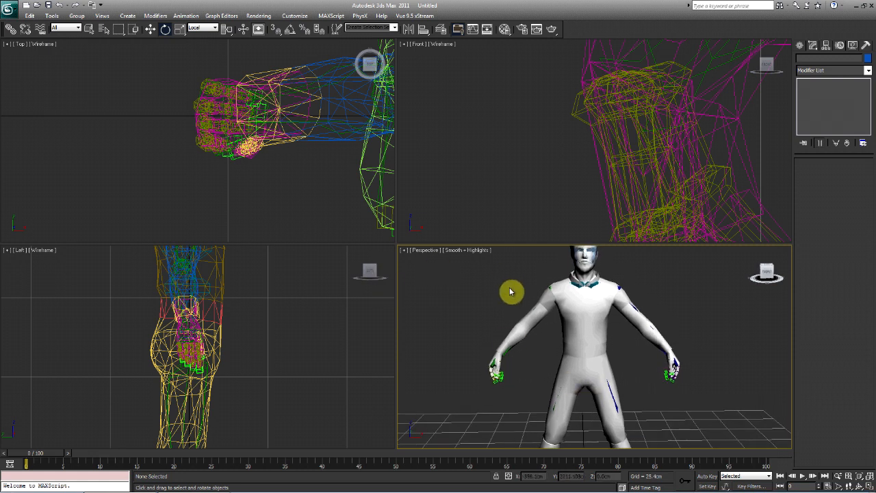
{"action": "key", "text": "m"}
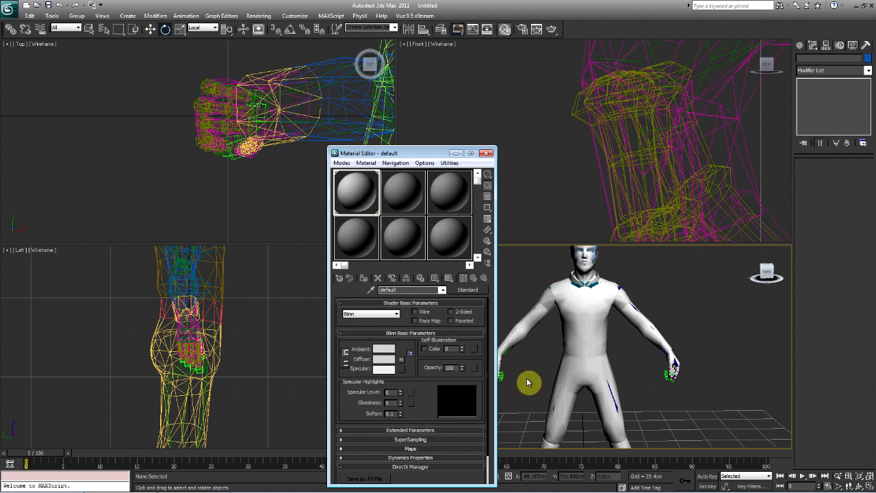
{"action": "right_click", "coordinate": [397, 359]}
{"action": "right_click", "coordinate": [402, 363]}
{"action": "left_click", "coordinate": [422, 386]}
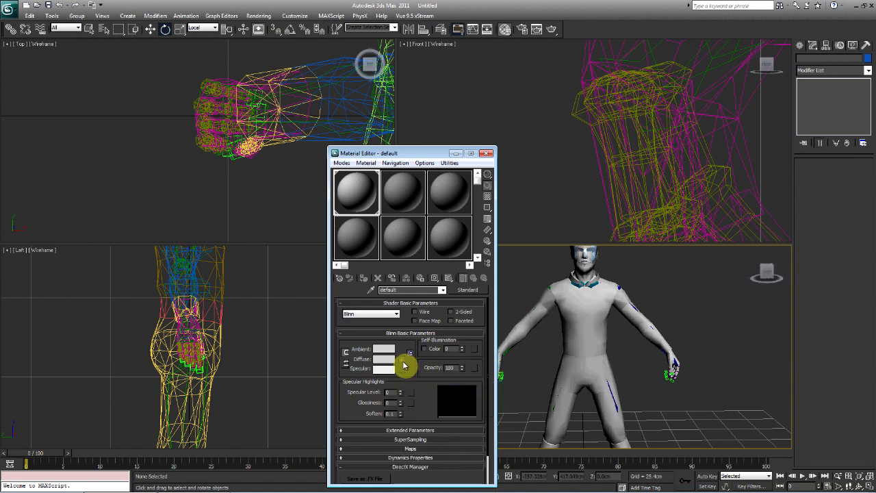
- Assign the bitmap kyle_legs.jpg from the riggig kyle\kyle documents folder as the default material's diffuse map
{"action": "left_click", "coordinate": [468, 292]}
{"action": "left_click", "coordinate": [471, 288]}
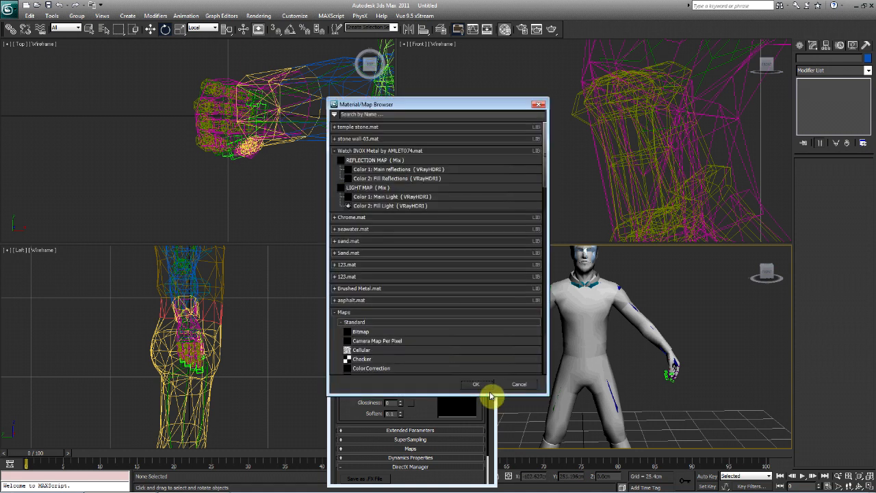
{"action": "double_click", "coordinate": [385, 332]}
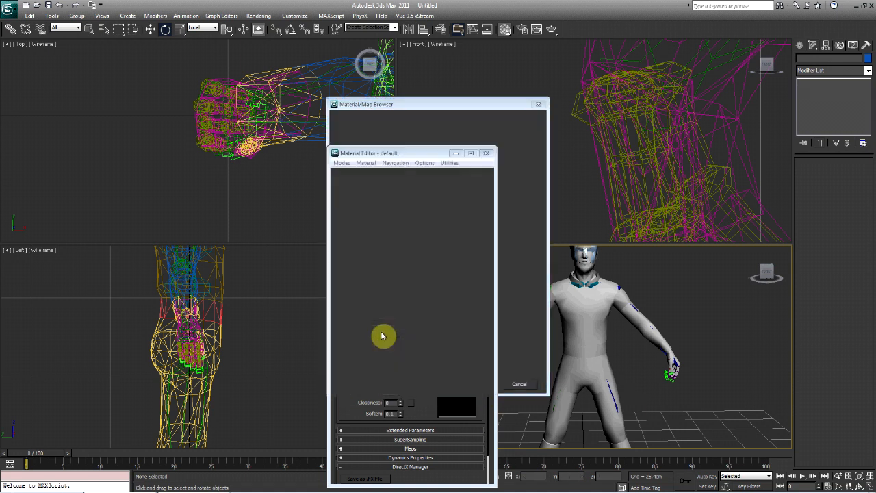
{"action": "left_click", "coordinate": [95, 38]}
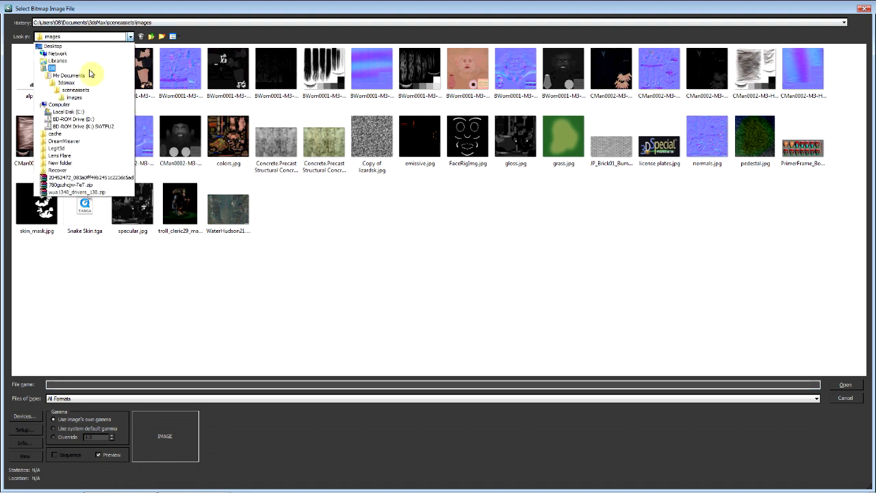
{"action": "left_click", "coordinate": [72, 75]}
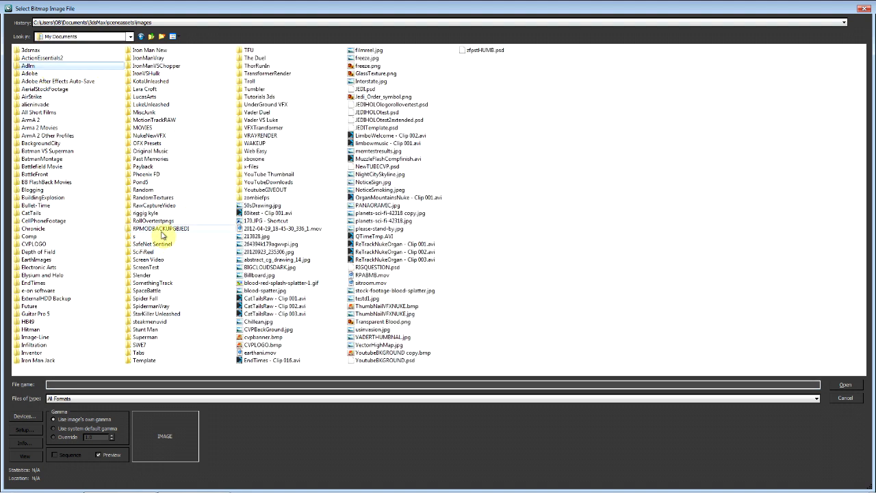
{"action": "double_click", "coordinate": [145, 213]}
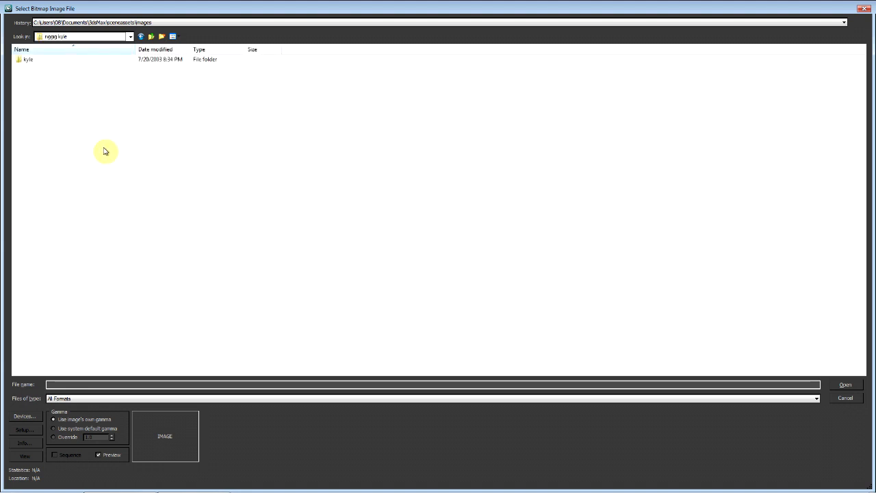
{"action": "double_click", "coordinate": [31, 60]}
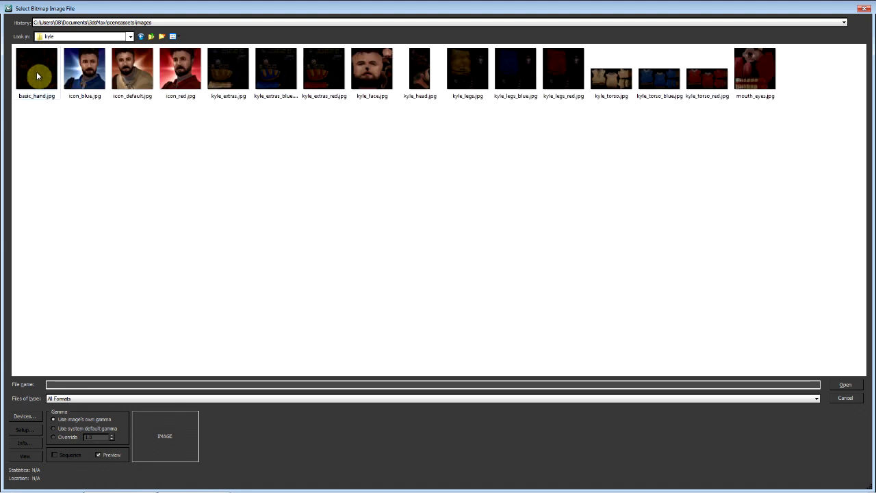
{"action": "left_click_drag", "start_coordinate": [357, 126], "coordinate": [287, 98]}
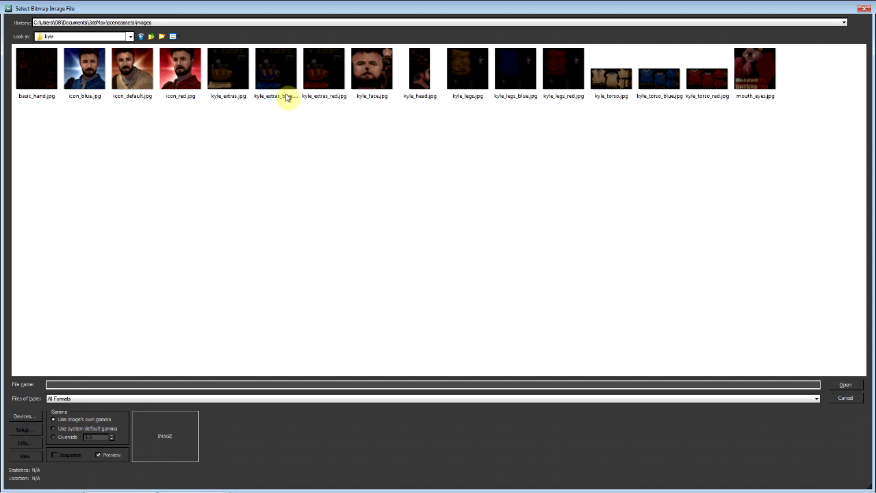
{"action": "double_click", "coordinate": [467, 72]}
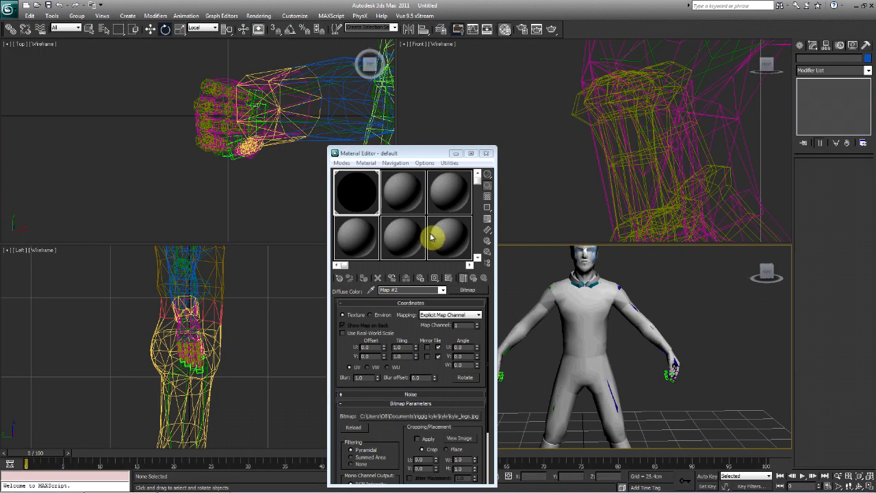
- Try displaying the default material's kyle_legs.jpg map on the hips mesh in the shaded viewport
{"action": "left_click", "coordinate": [152, 30]}
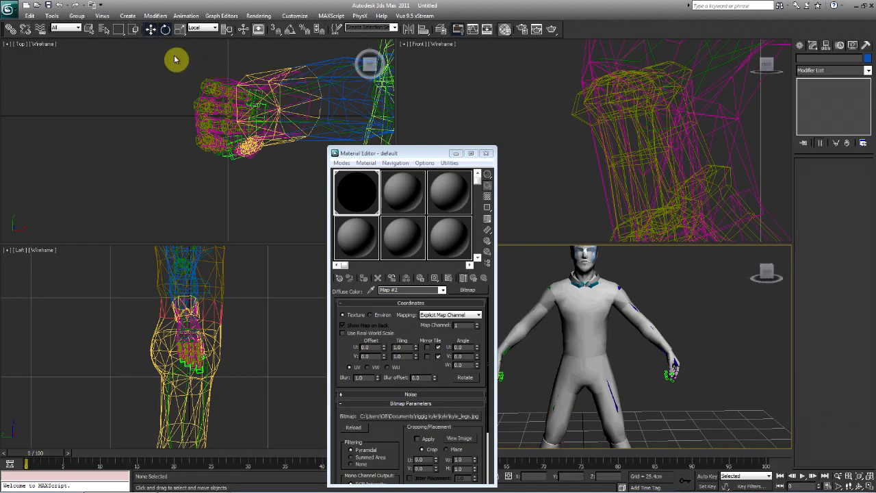
{"action": "middle_click_drag", "start_coordinate": [557, 358], "coordinate": [557, 316]}
{"action": "left_click", "coordinate": [569, 335]}
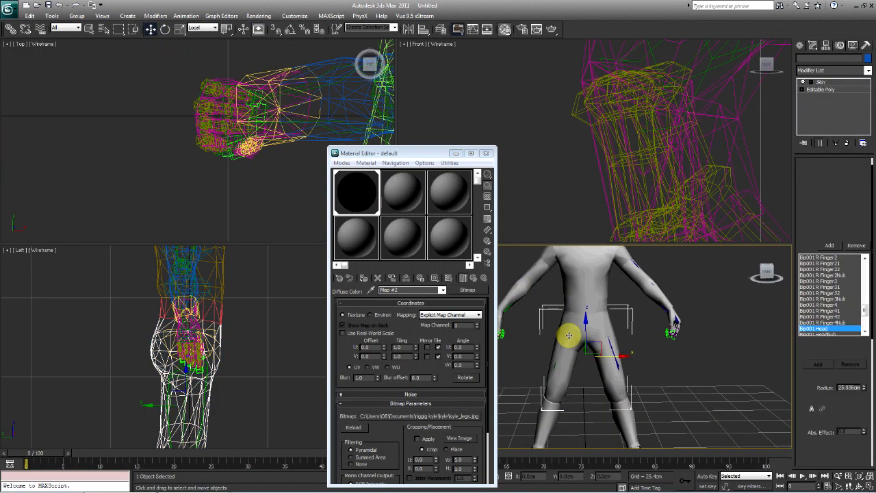
{"action": "left_click", "coordinate": [361, 205]}
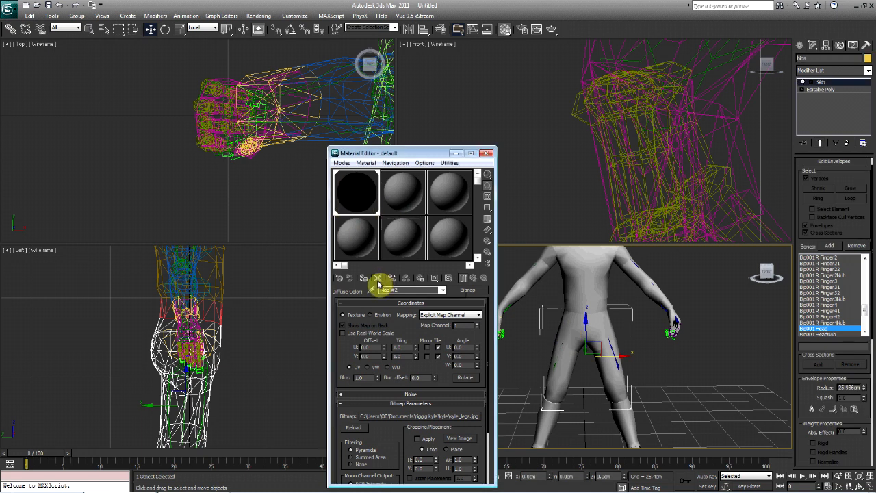
{"action": "left_click", "coordinate": [448, 278]}
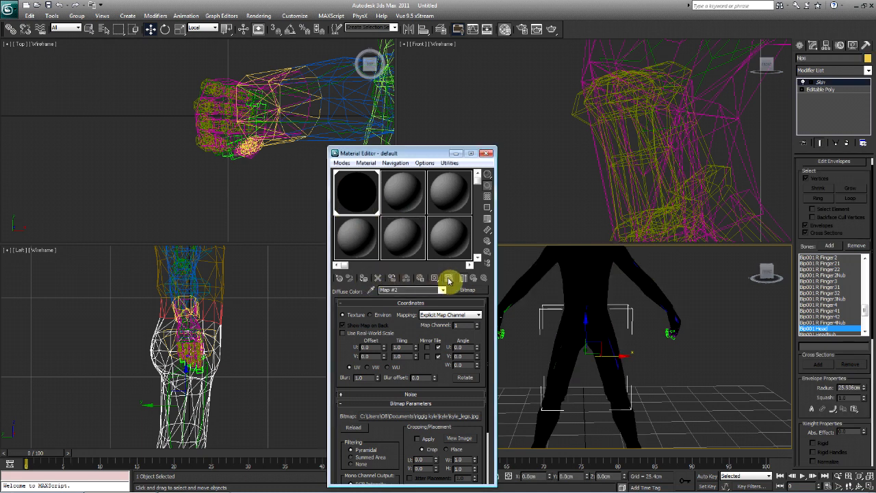
{"action": "left_click", "coordinate": [657, 354]}
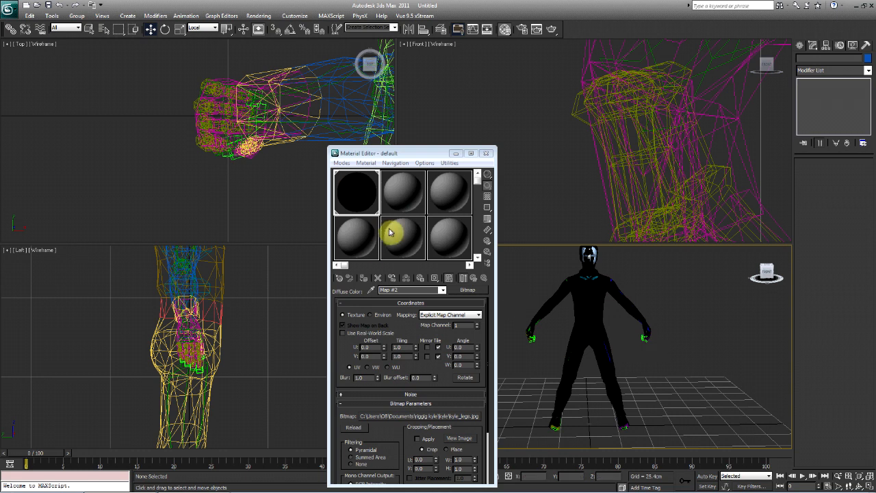
- Clear the kyle_legs.jpg diffuse map from the shared default material
{"action": "left_click", "coordinate": [390, 202]}
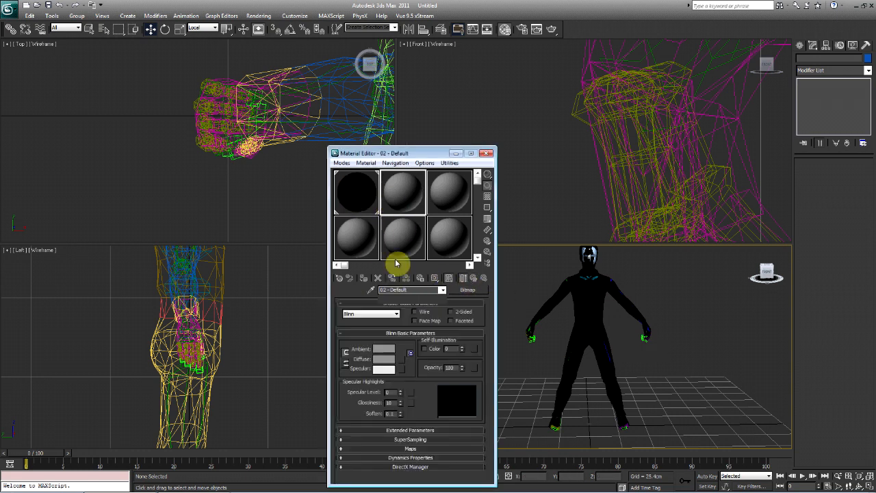
{"action": "left_click", "coordinate": [352, 189]}
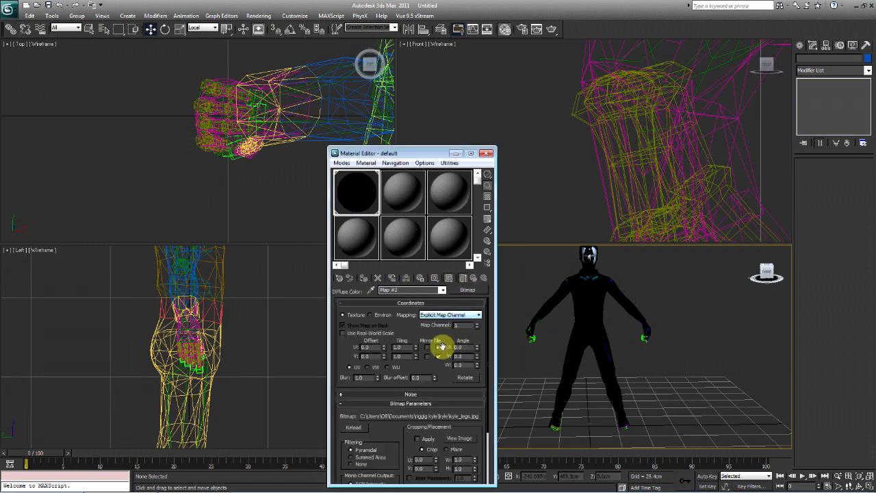
{"action": "left_click", "coordinate": [472, 278]}
{"action": "right_click", "coordinate": [403, 359]}
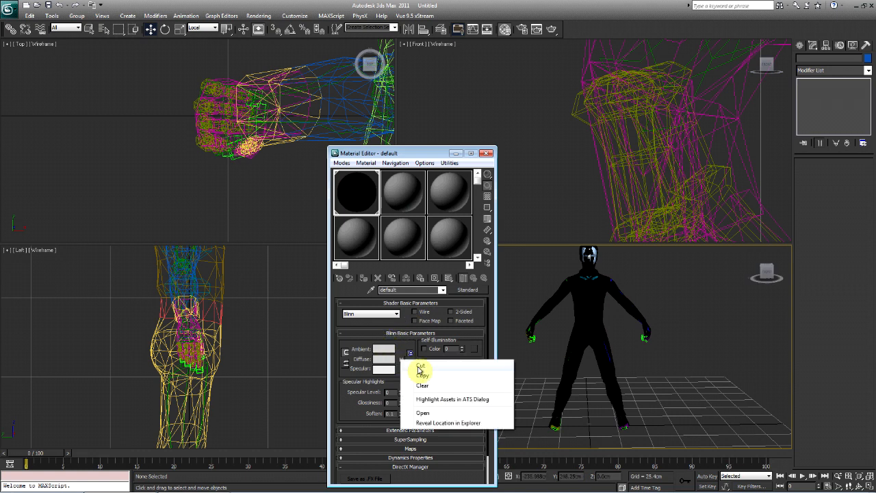
{"action": "left_click", "coordinate": [424, 381]}
- Assign the bitmap kyle_legs.jpg as the diffuse map of the 02 - Default material, with the hips mesh selected
{"action": "left_click", "coordinate": [390, 200]}
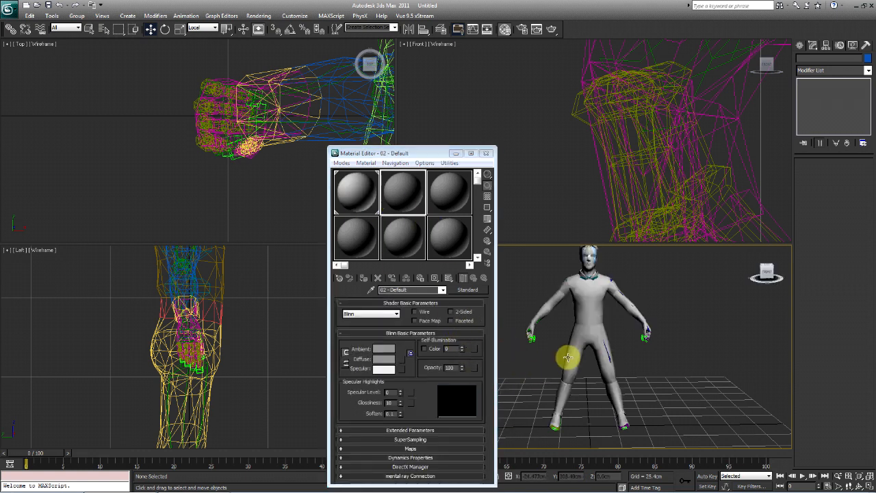
{"action": "left_click", "coordinate": [588, 338]}
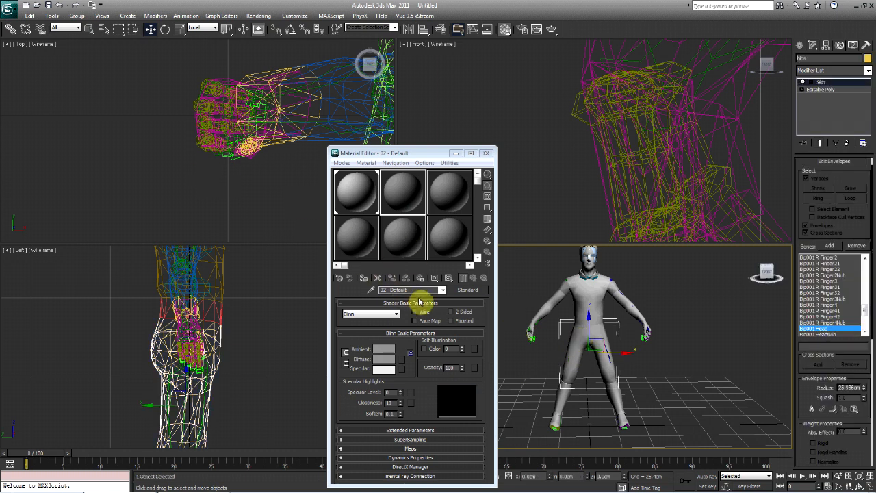
{"action": "left_click", "coordinate": [402, 358]}
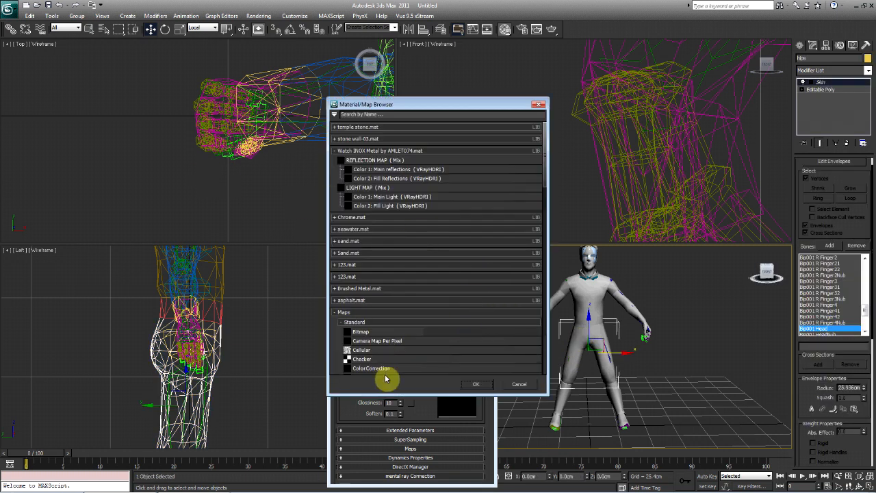
{"action": "double_click", "coordinate": [359, 331]}
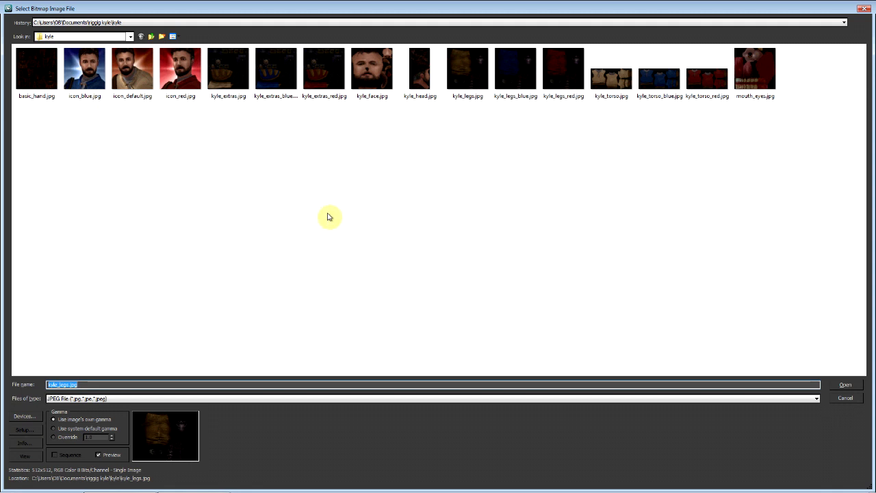
{"action": "double_click", "coordinate": [468, 81]}
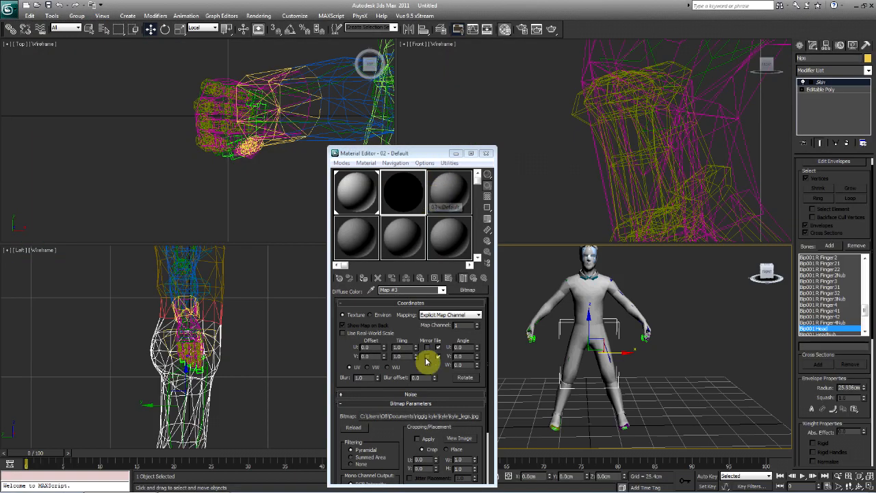
- Apply the 02 - Default material to the selected hips mesh and show its map in the viewport
{"action": "left_click", "coordinate": [473, 277]}
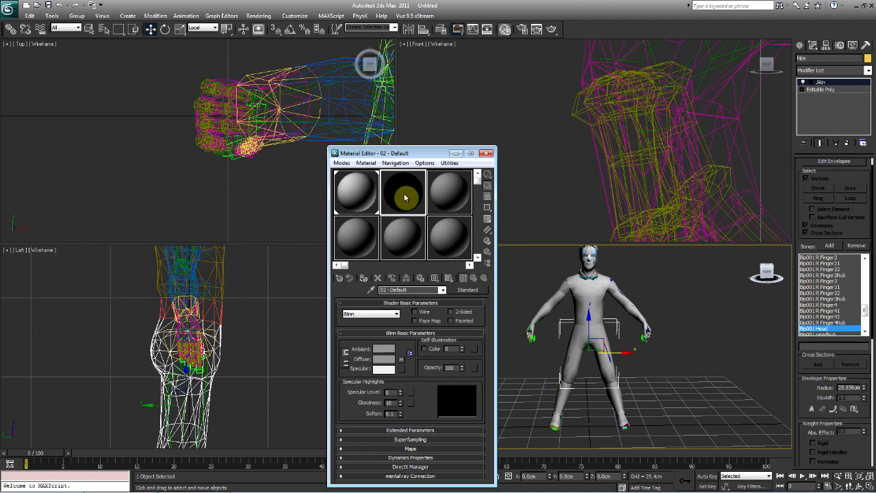
{"action": "left_click", "coordinate": [366, 277]}
{"action": "left_click", "coordinate": [448, 277]}
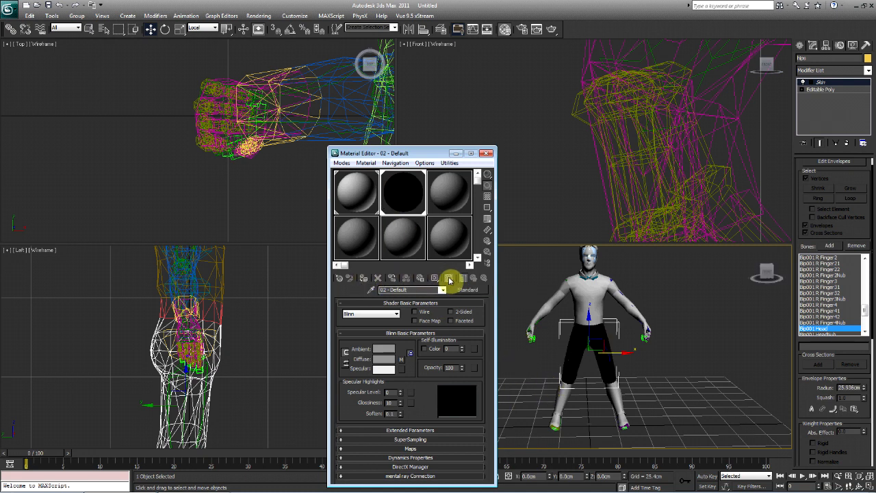
- Render the perspective view to check the legs texture on the hips mesh
{"action": "left_click", "coordinate": [562, 389]}
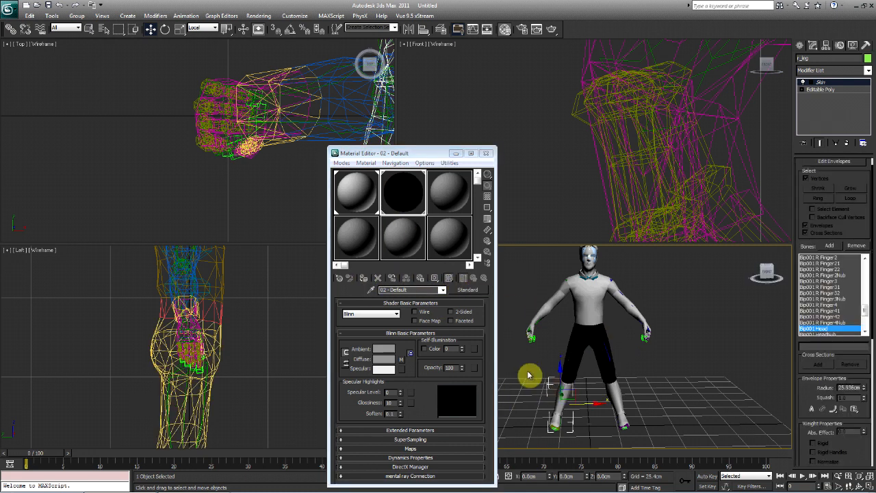
{"action": "scroll", "coordinate": [529, 370], "scroll_direction": "up", "scroll_amount": 5}
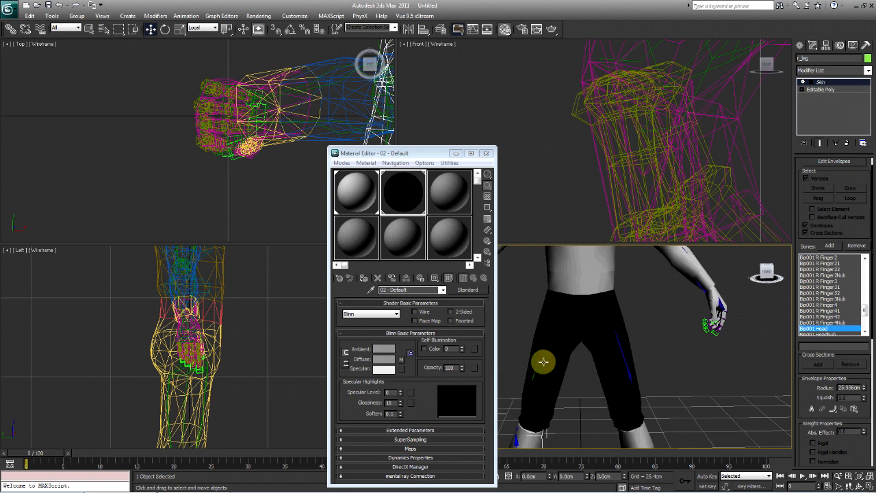
{"action": "key", "text": "shift+q"}
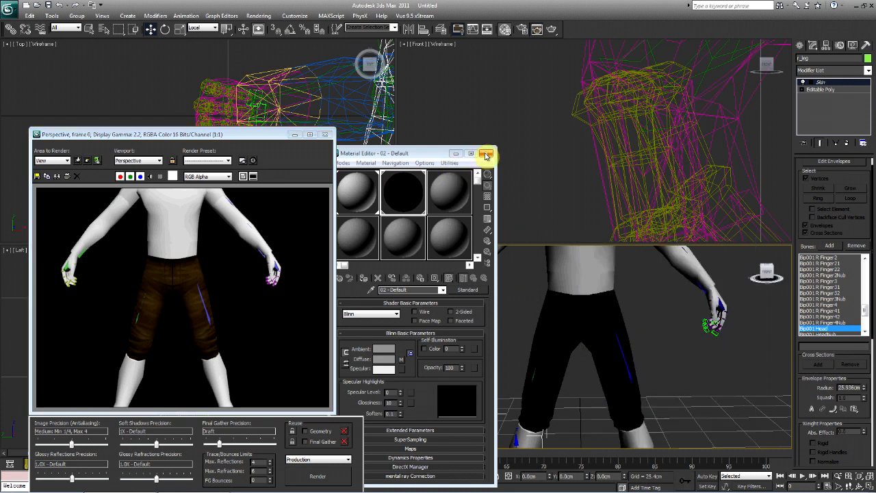
{"action": "left_click", "coordinate": [408, 214]}
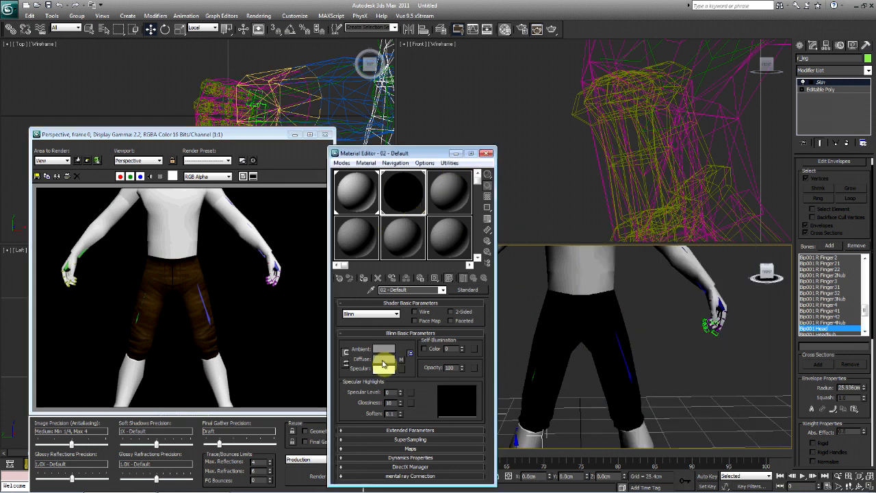
{"action": "left_click", "coordinate": [384, 360]}
{"action": "left_click", "coordinate": [259, 61]}
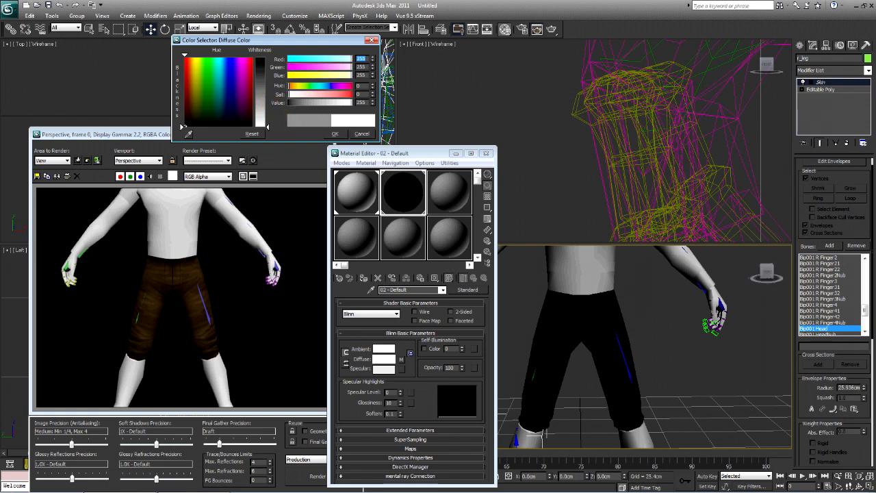
{"action": "left_click_drag", "start_coordinate": [264, 123], "coordinate": [261, 96]}
{"action": "left_click", "coordinate": [362, 135]}
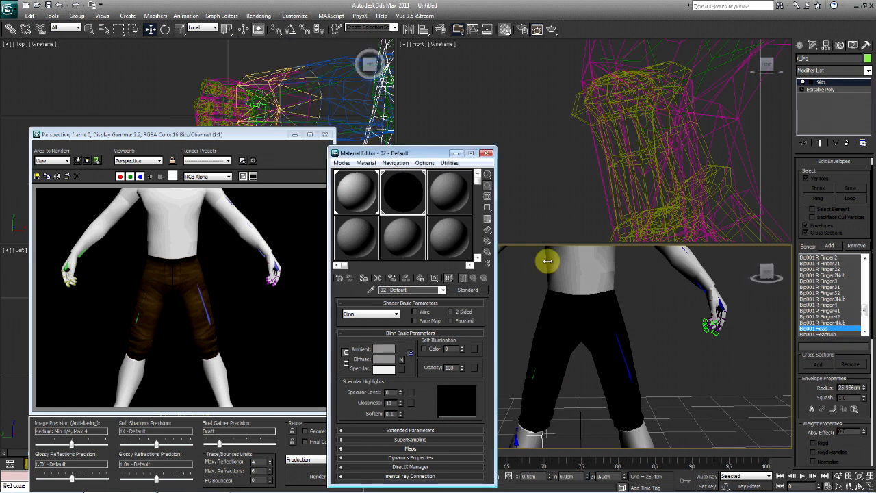
- Apply the 02 - Default material to the right and left lower leg meshes and clear the selection
{"action": "left_click", "coordinate": [674, 336]}
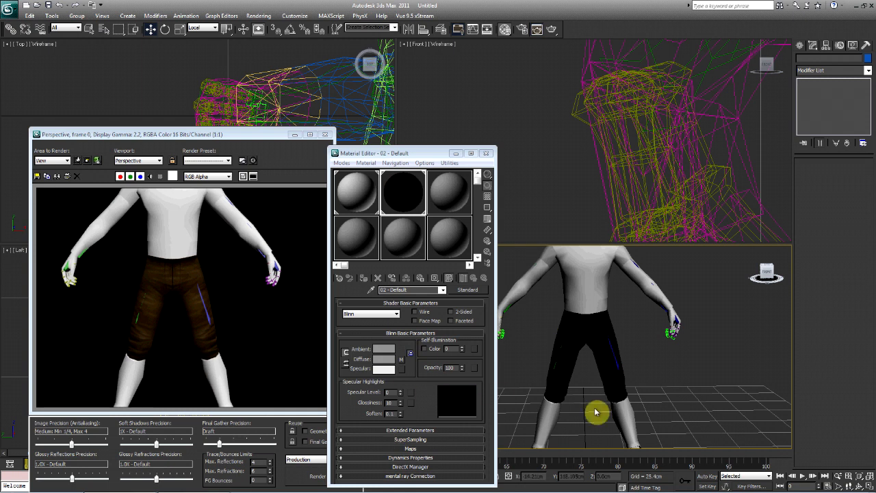
{"action": "left_click", "coordinate": [543, 415]}
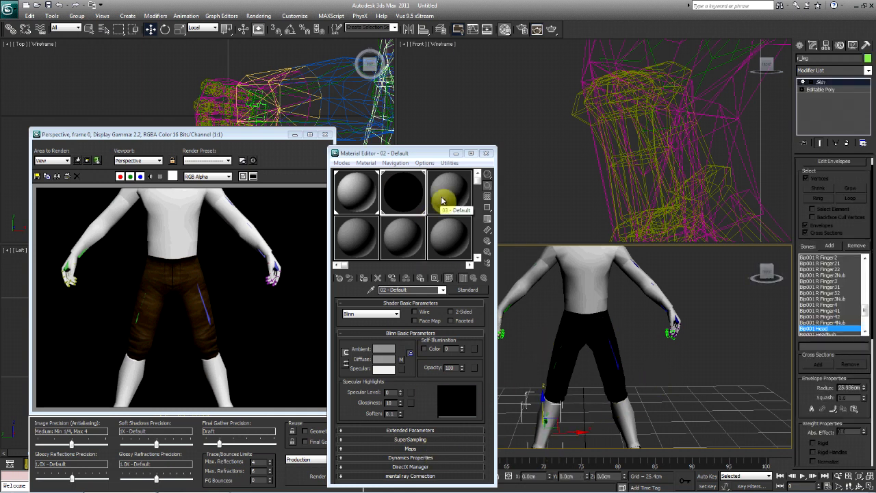
{"action": "left_click", "coordinate": [419, 205]}
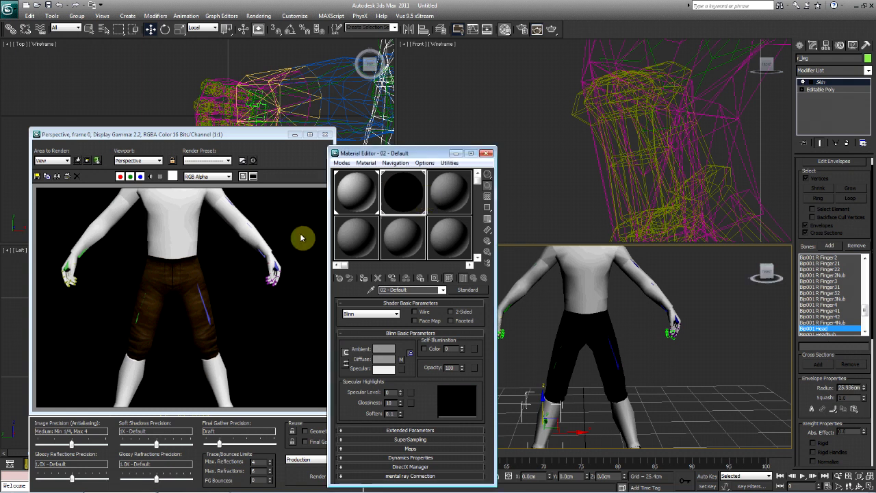
{"action": "left_click", "coordinate": [327, 135]}
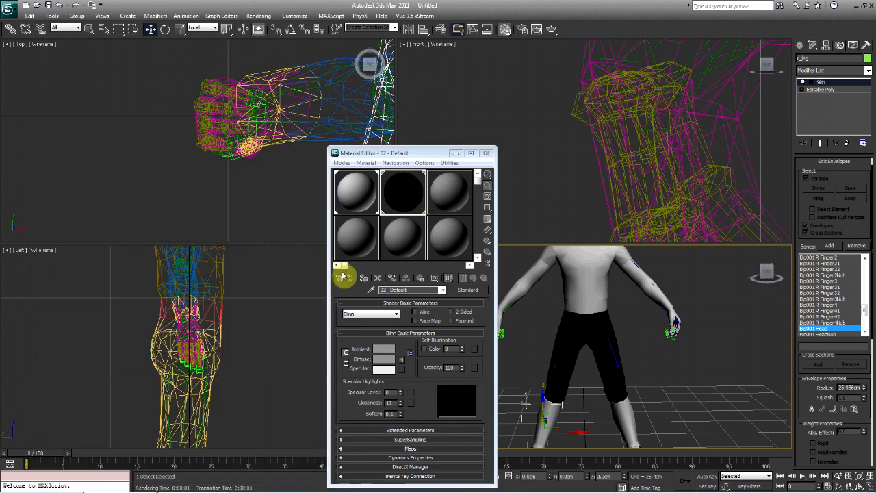
{"action": "left_click", "coordinate": [617, 410]}
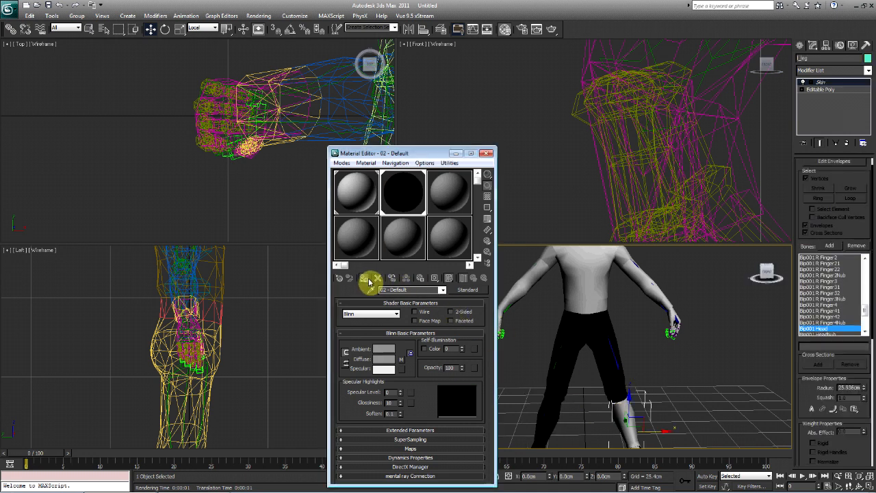
{"action": "left_click", "coordinate": [690, 403]}
- Render the perspective view, inspect the texture on both legs, and close the render window
{"action": "key", "text": "shift+q"}
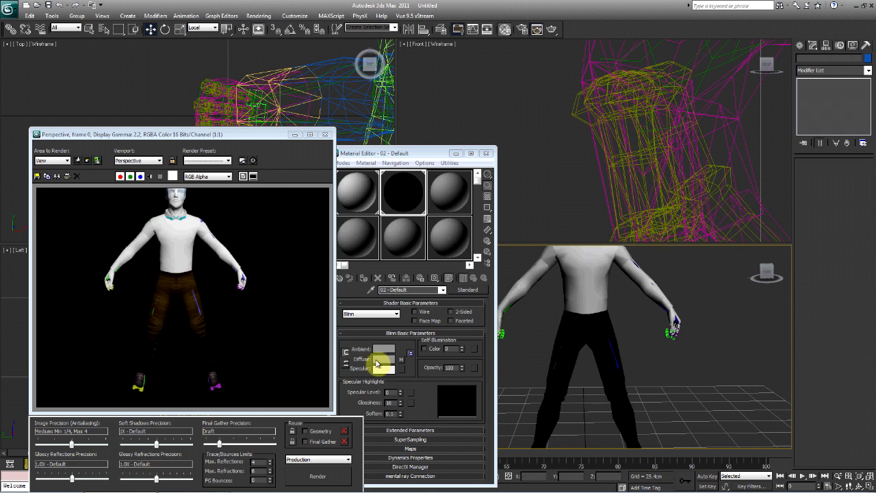
{"action": "scroll", "coordinate": [281, 358], "scroll_direction": "up", "scroll_amount": 1}
{"action": "scroll", "coordinate": [280, 358], "scroll_direction": "down", "scroll_amount": 1}
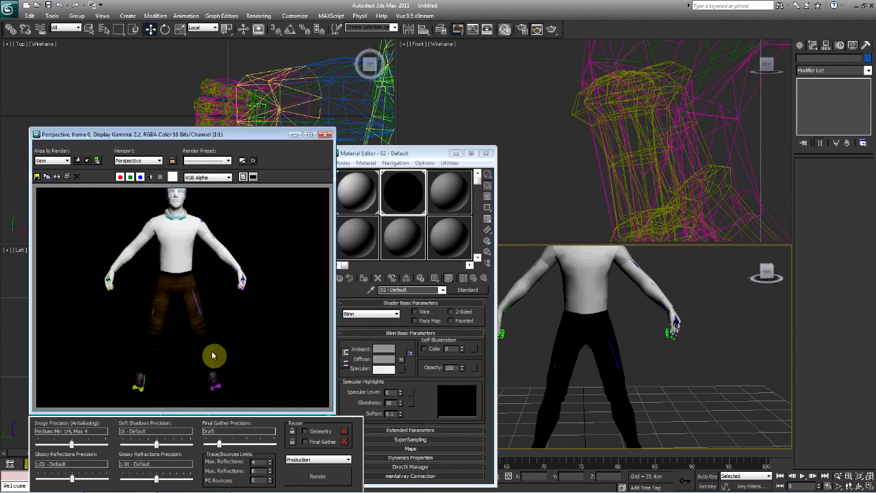
{"action": "scroll", "coordinate": [268, 356], "scroll_direction": "up", "scroll_amount": 1}
{"action": "middle_click_drag", "start_coordinate": [268, 356], "coordinate": [262, 297]}
{"action": "scroll", "coordinate": [232, 319], "scroll_direction": "down", "scroll_amount": 1}
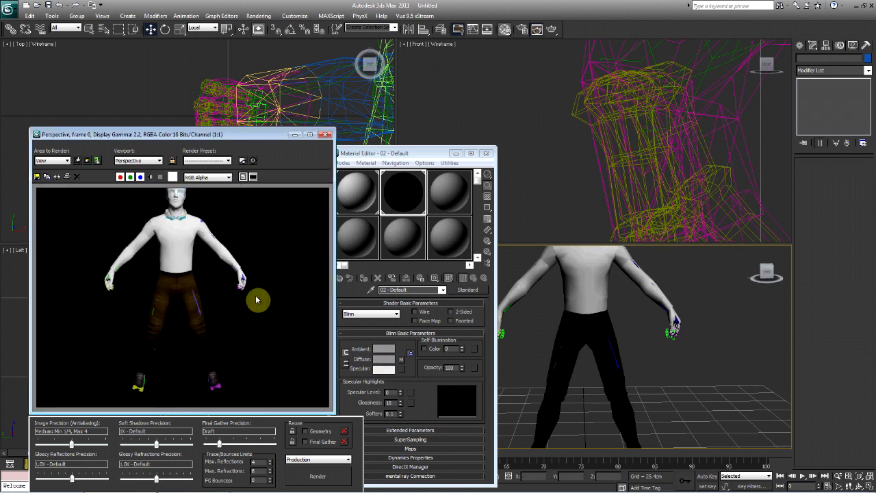
{"action": "left_click", "coordinate": [325, 134]}
- Assign kyle_torso.jpg as the diffuse map of the 03 - Default material and apply that material to the torso mesh
{"action": "left_click", "coordinate": [446, 200]}
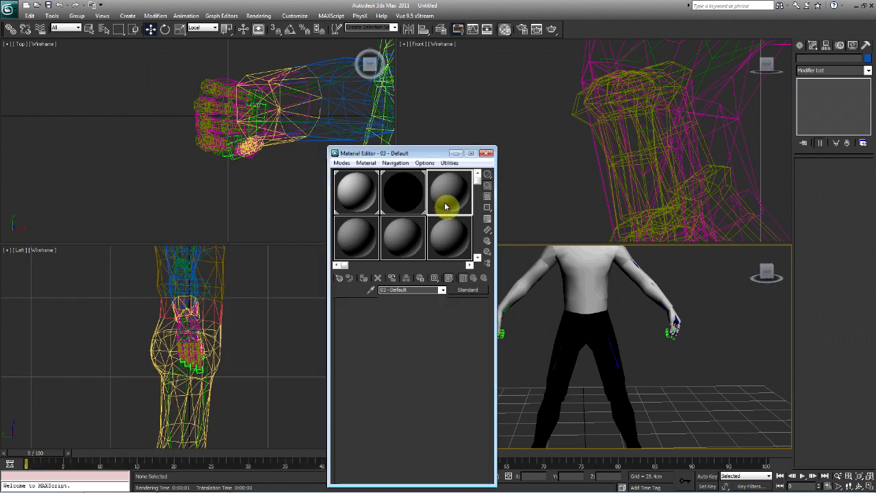
{"action": "left_click", "coordinate": [395, 359]}
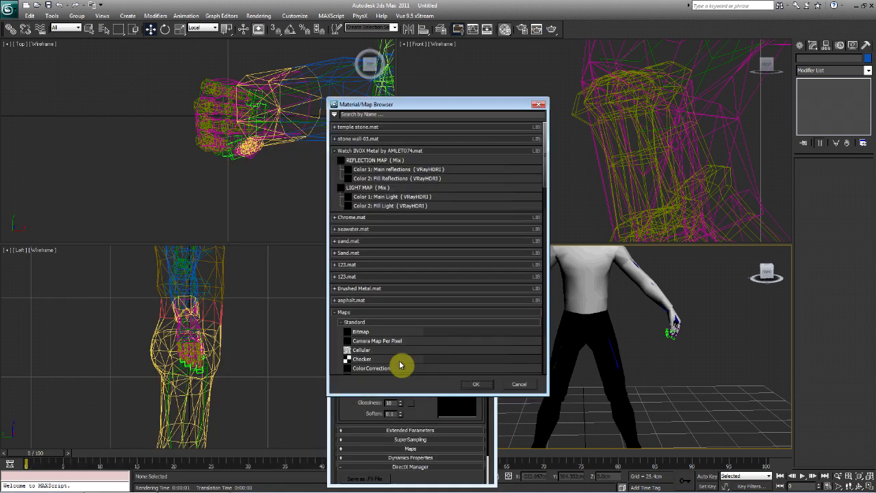
{"action": "double_click", "coordinate": [355, 334]}
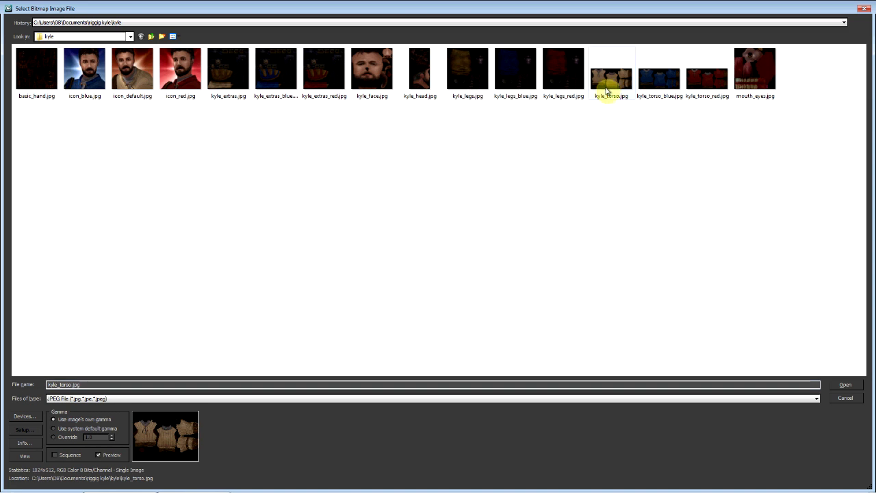
{"action": "double_click", "coordinate": [606, 91]}
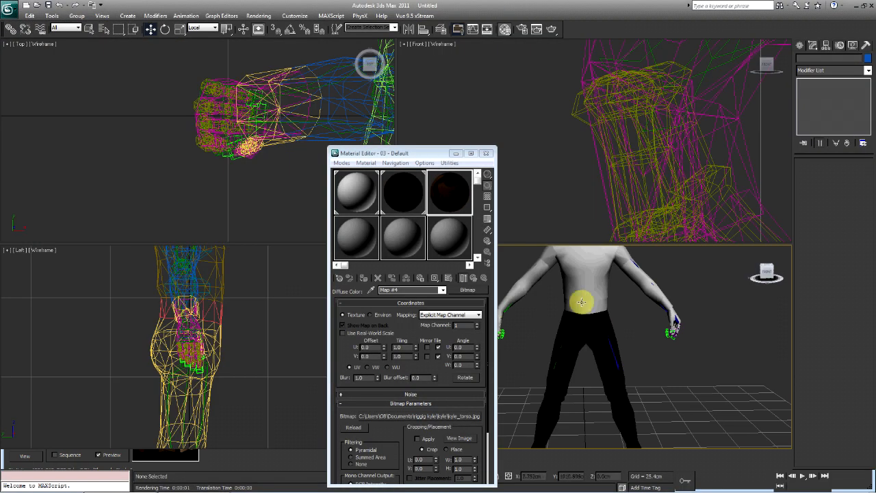
{"action": "left_click", "coordinate": [585, 279]}
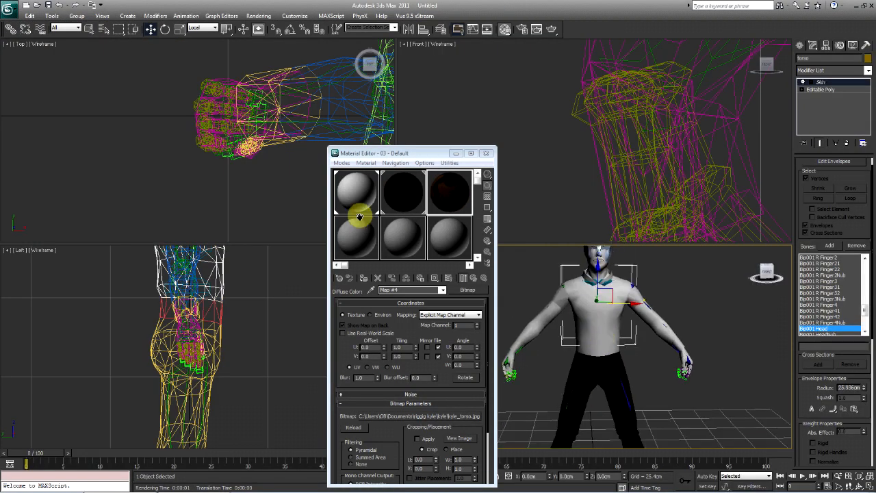
{"action": "left_click", "coordinate": [366, 278]}
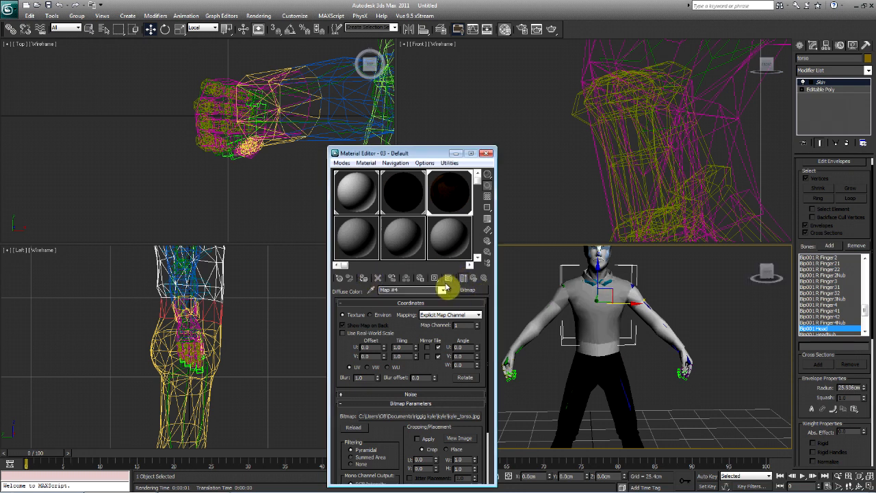
- Show the torso texture in the viewport and apply the 03 - Default material to the right shoulder and right arm meshes
{"action": "left_click", "coordinate": [449, 278]}
{"action": "left_click", "coordinate": [557, 301]}
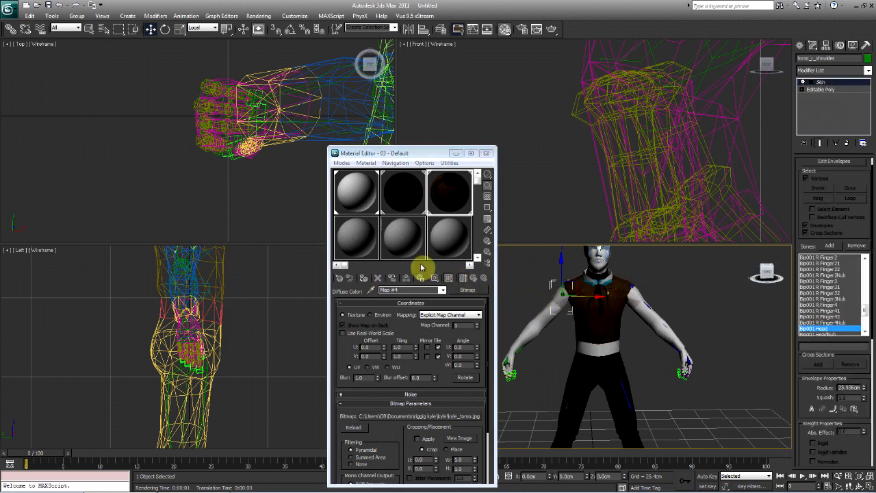
{"action": "left_click", "coordinate": [363, 279]}
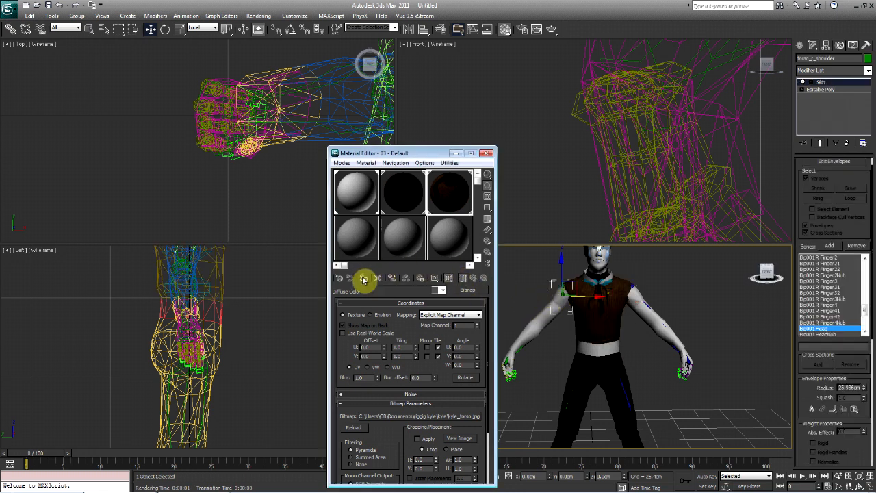
{"action": "left_click", "coordinate": [541, 312]}
{"action": "left_click", "coordinate": [537, 320]}
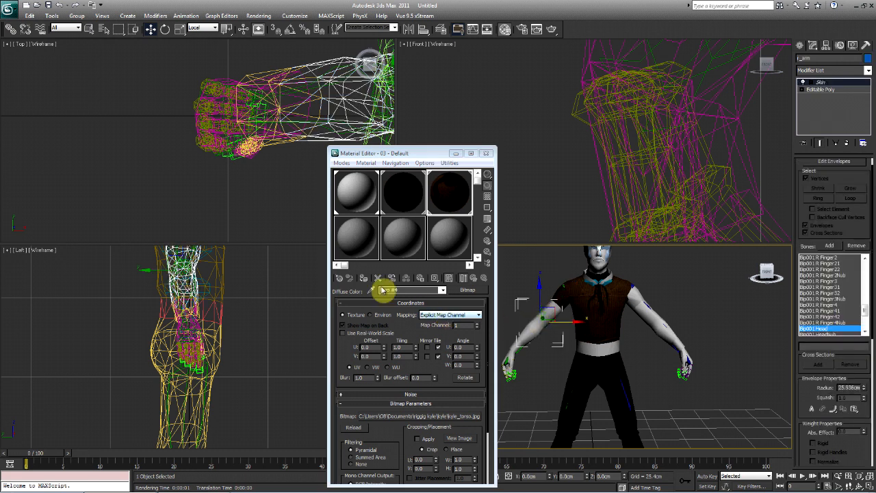
{"action": "left_click", "coordinate": [363, 279]}
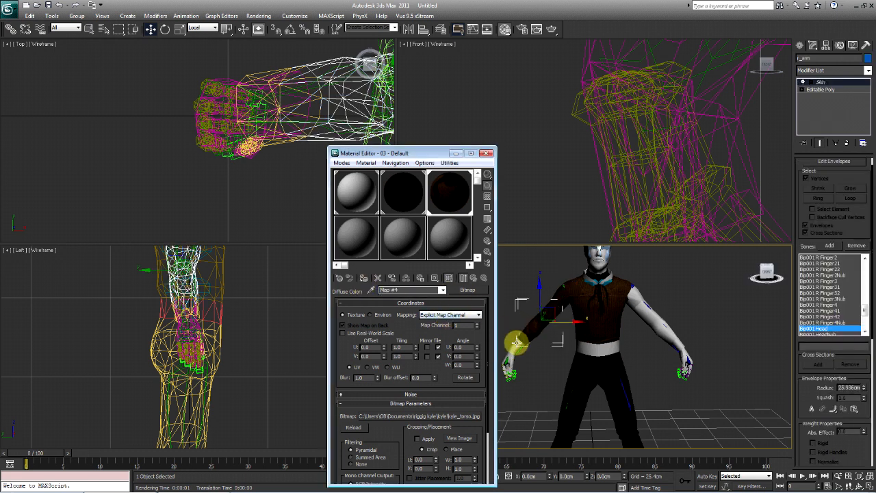
- Apply the 03 - Default material to the left shoulder and left arm meshes
{"action": "left_click", "coordinate": [642, 304]}
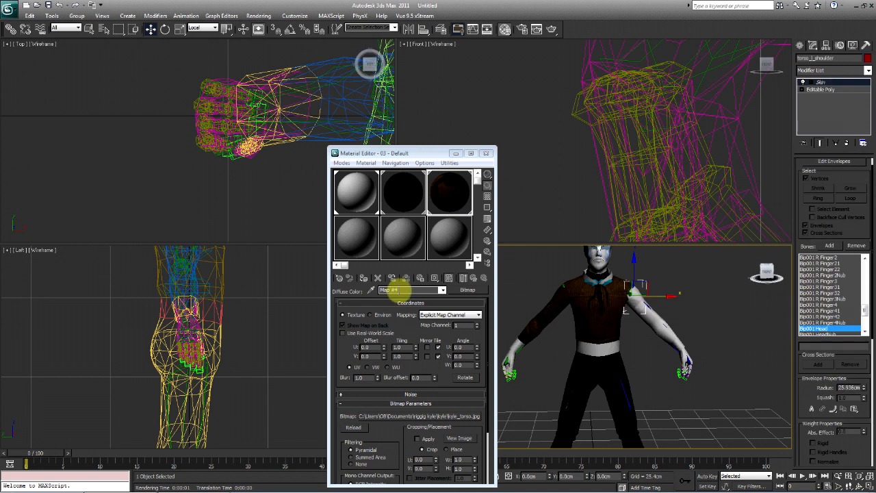
{"action": "left_click", "coordinate": [364, 278]}
{"action": "left_click", "coordinate": [642, 314]}
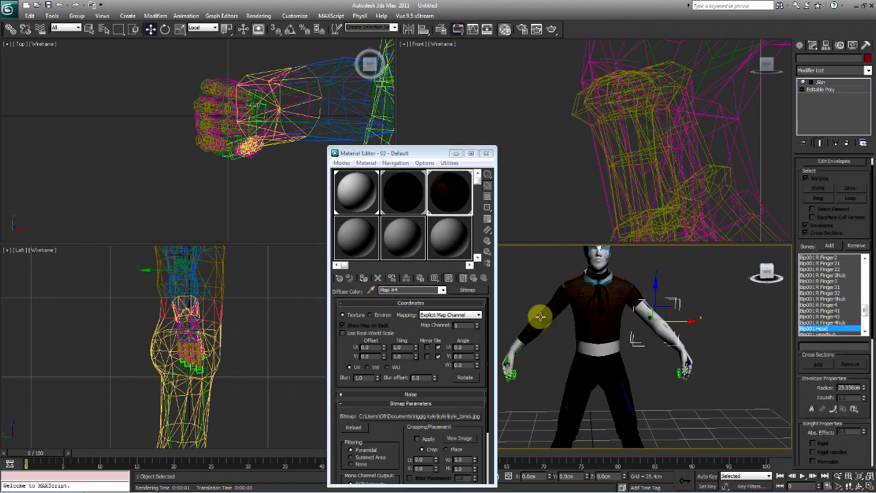
{"action": "left_click", "coordinate": [364, 279]}
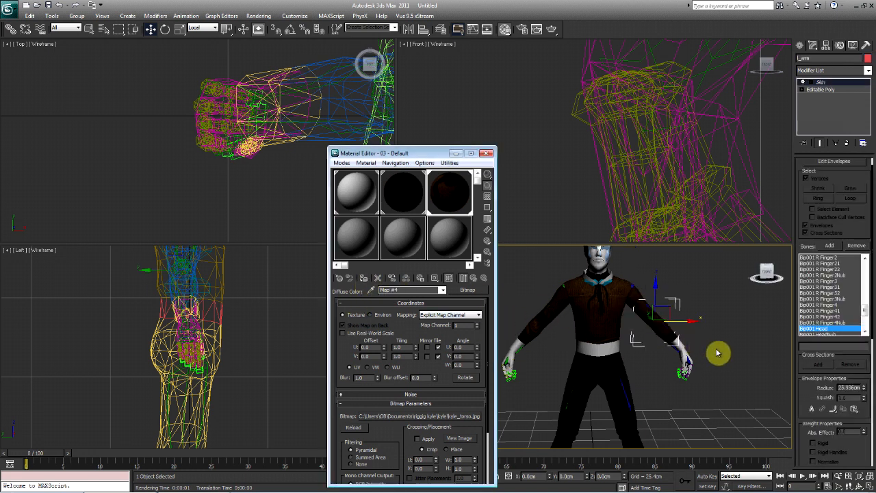
- Apply the 03 - Default material to the left and right wrist meshes and clear the selection
{"action": "left_click", "coordinate": [678, 347]}
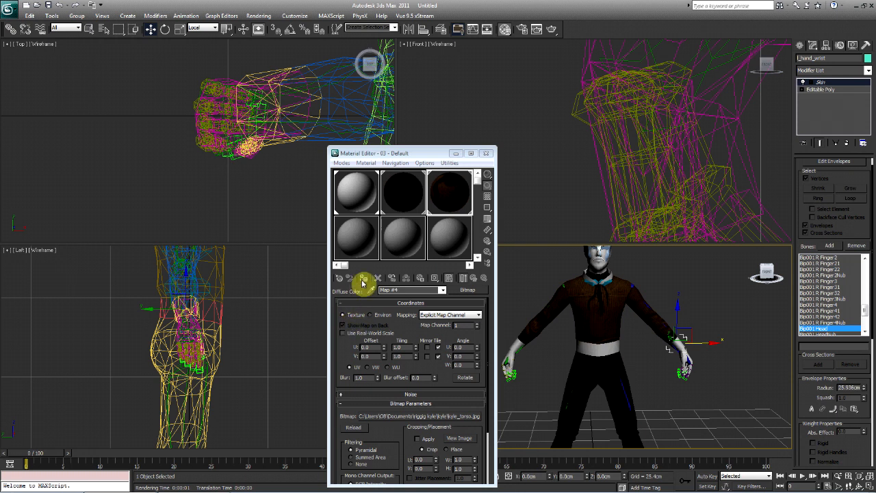
{"action": "left_click", "coordinate": [505, 347]}
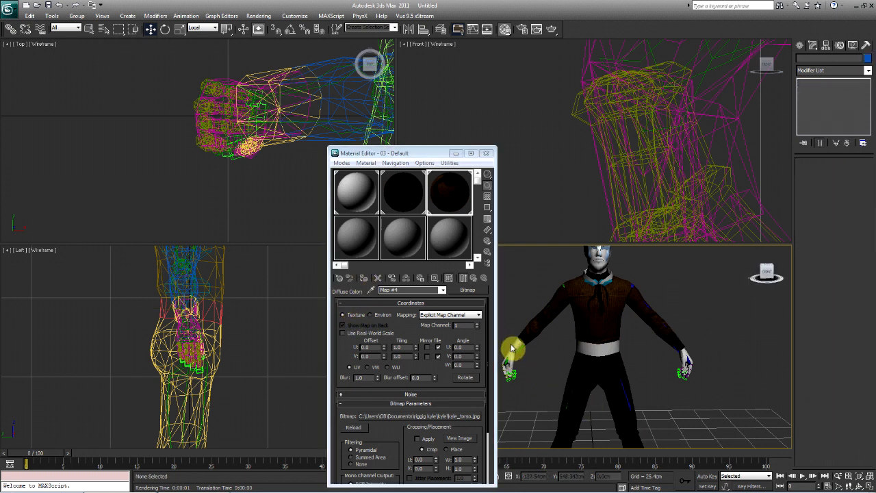
{"action": "left_click", "coordinate": [512, 347]}
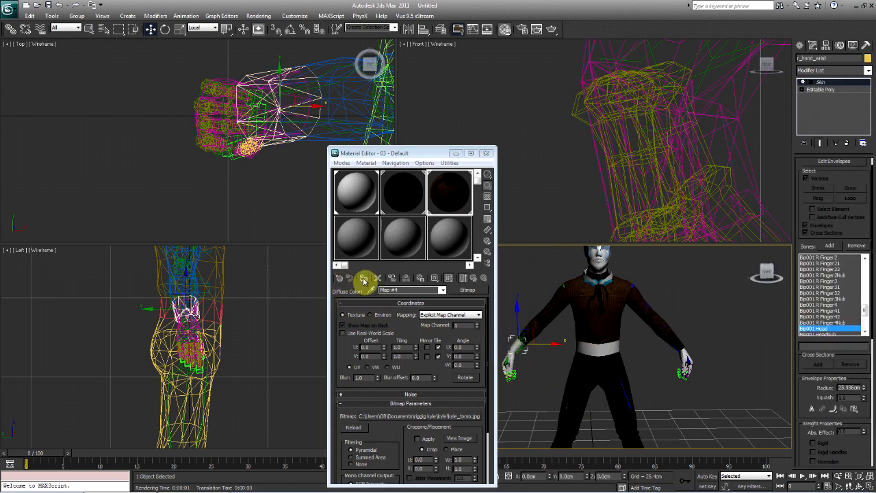
{"action": "left_click", "coordinate": [545, 368]}
- Apply the 03 - Default material to the untextured waist mesh between torso and hips, and clear the selection
{"action": "scroll", "coordinate": [594, 342], "scroll_direction": "up", "scroll_amount": 3}
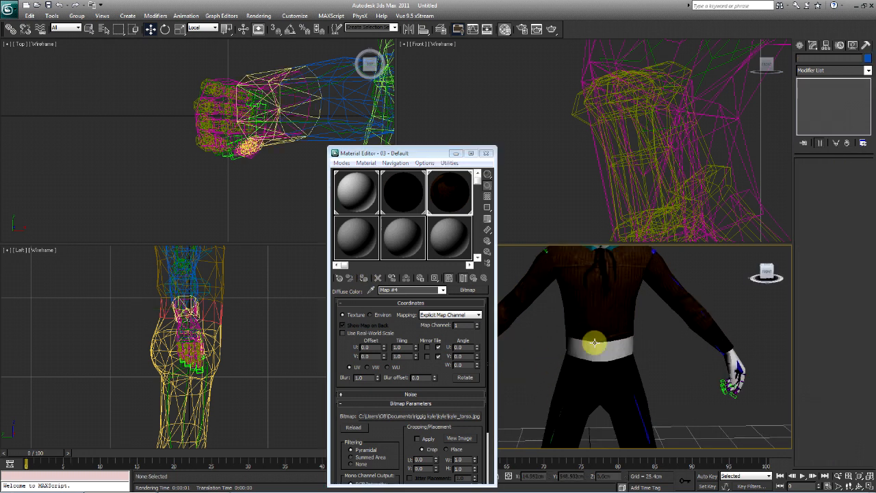
{"action": "left_click", "coordinate": [594, 342]}
{"action": "left_click", "coordinate": [405, 197]}
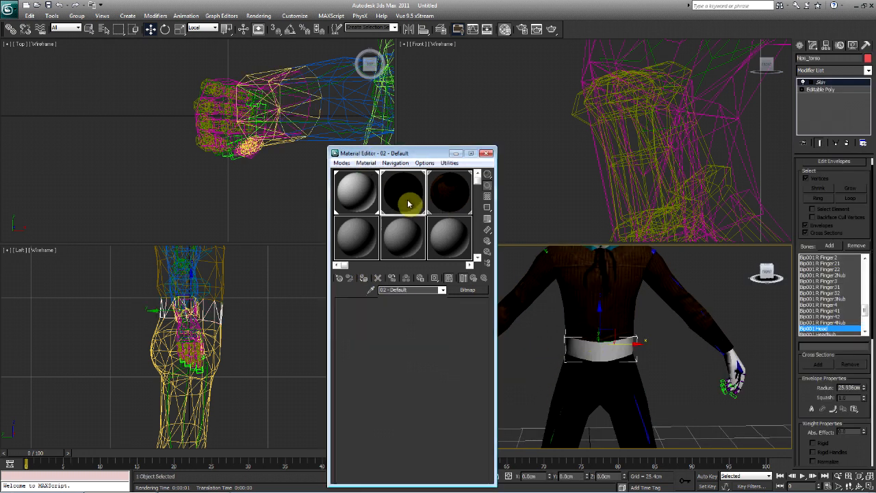
{"action": "left_click", "coordinate": [460, 200]}
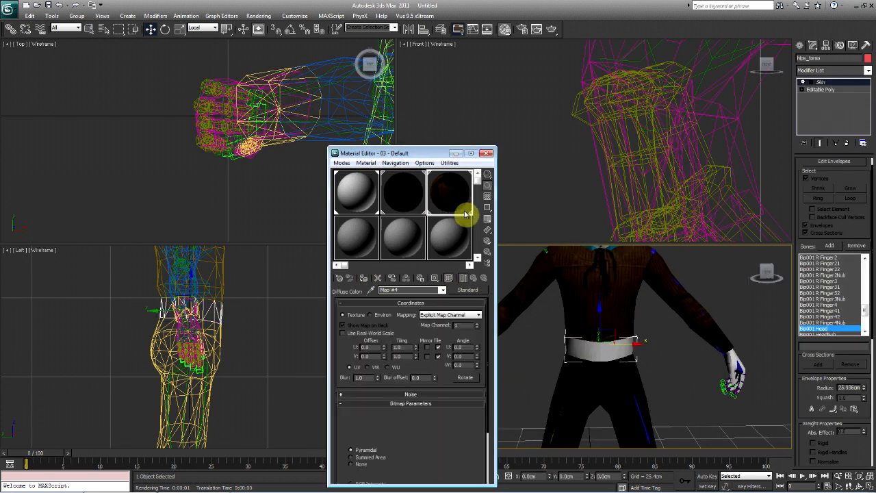
{"action": "left_click", "coordinate": [364, 279]}
{"action": "left_click", "coordinate": [533, 360]}
- Apply the 03 - Default material to the collar mesh and make 07 - Default the active material
{"action": "middle_click_drag", "start_coordinate": [553, 287], "coordinate": [565, 402]}
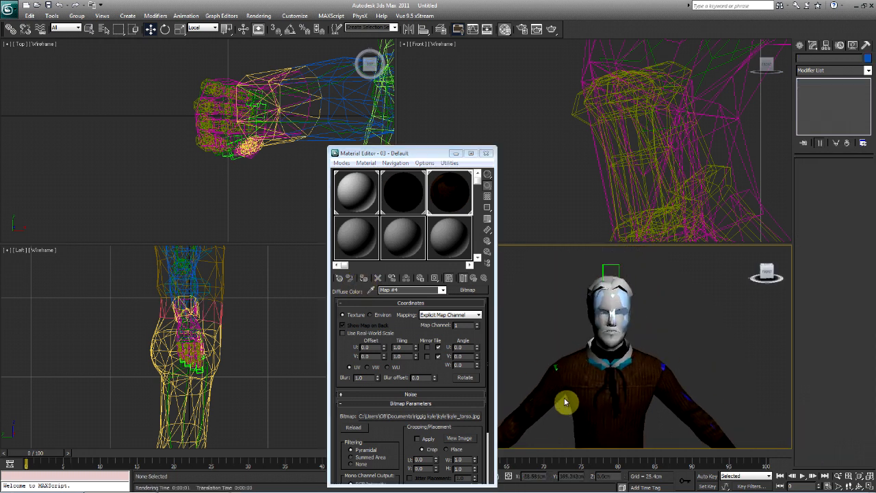
{"action": "left_click", "coordinate": [587, 354]}
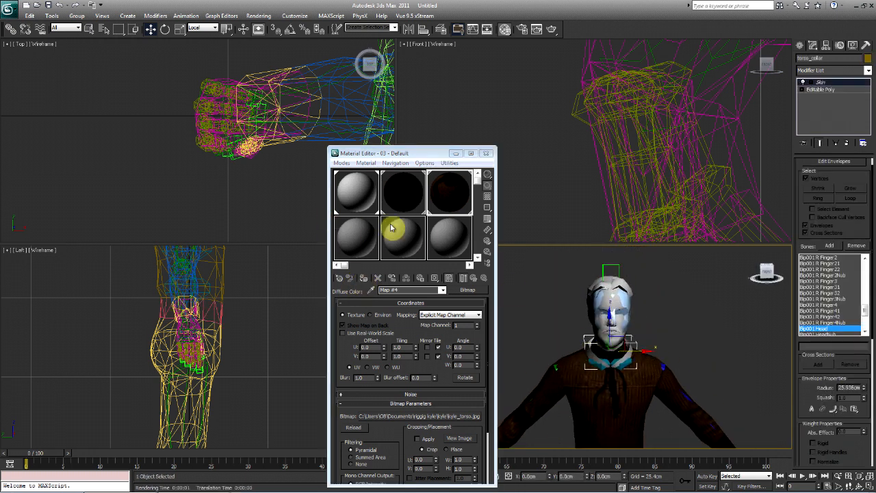
{"action": "left_click", "coordinate": [364, 279]}
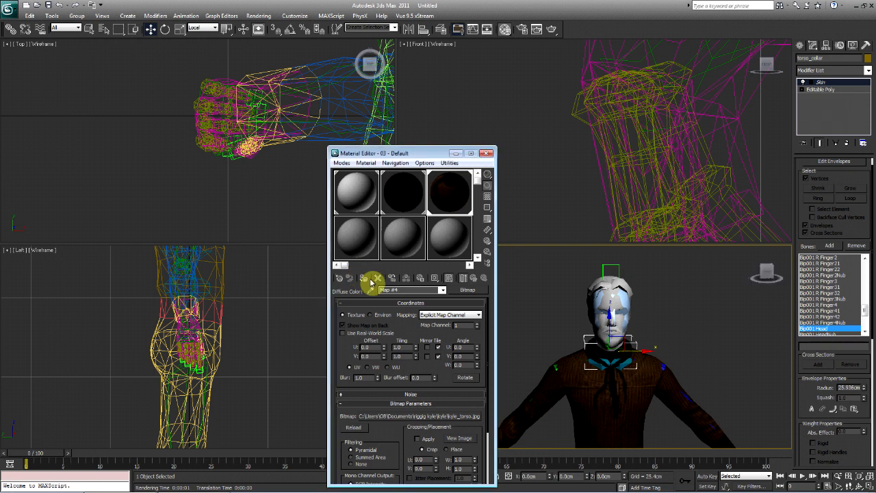
{"action": "left_click", "coordinate": [543, 340]}
{"action": "middle_click_drag", "start_coordinate": [557, 312], "coordinate": [548, 337]}
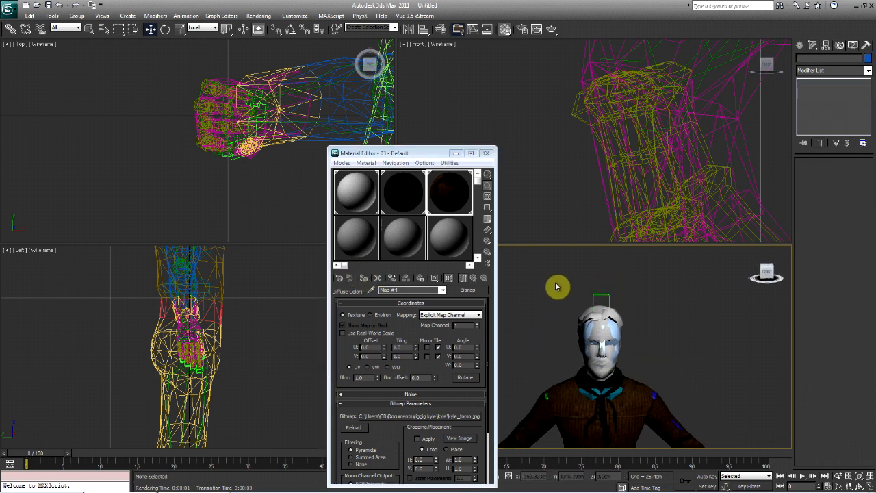
{"action": "left_click", "coordinate": [355, 236]}
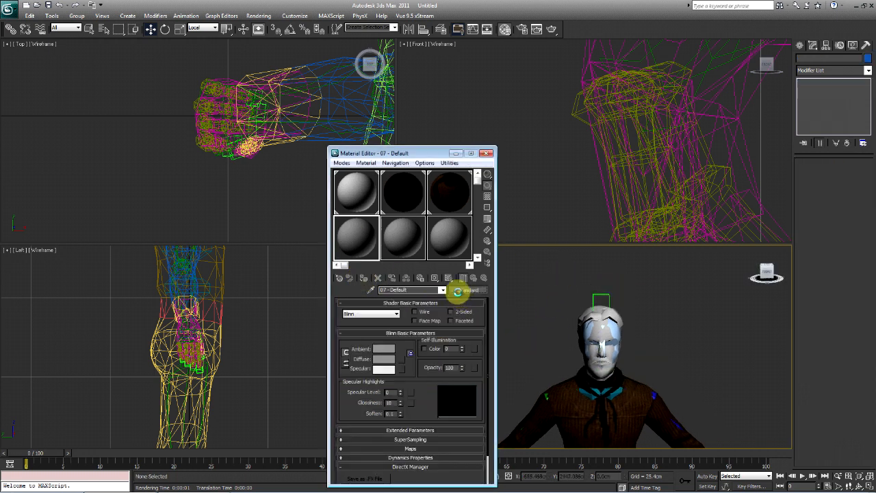
{"action": "left_click", "coordinate": [457, 291]}
{"action": "scroll", "coordinate": [392, 302], "scroll_direction": "down", "scroll_amount": 10}
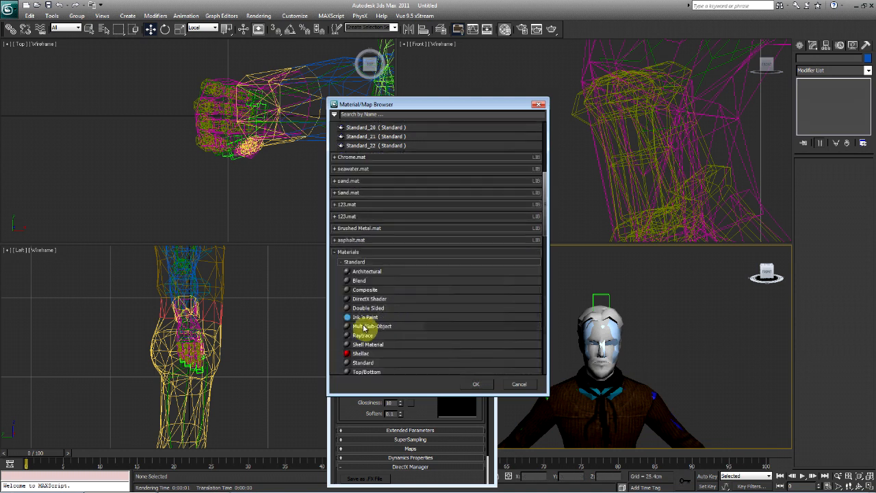
{"action": "scroll", "coordinate": [365, 294], "scroll_direction": "down", "scroll_amount": 2}
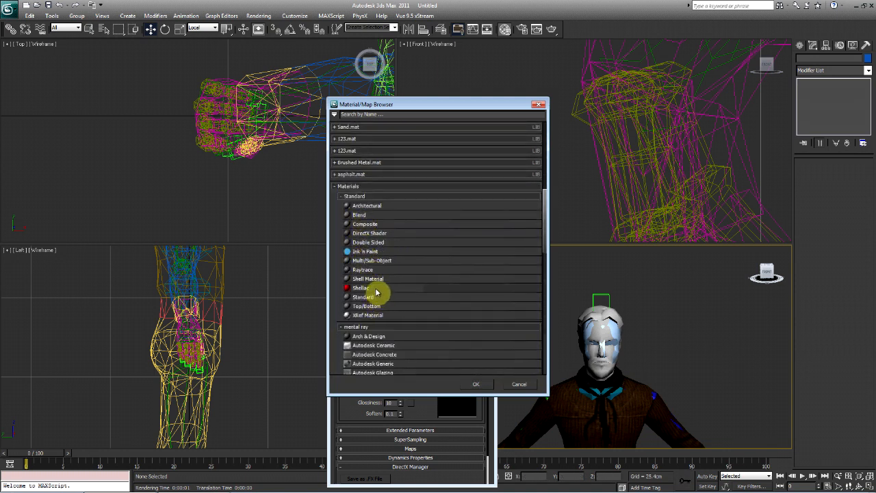
{"action": "scroll", "coordinate": [376, 293], "scroll_direction": "up", "scroll_amount": 5}
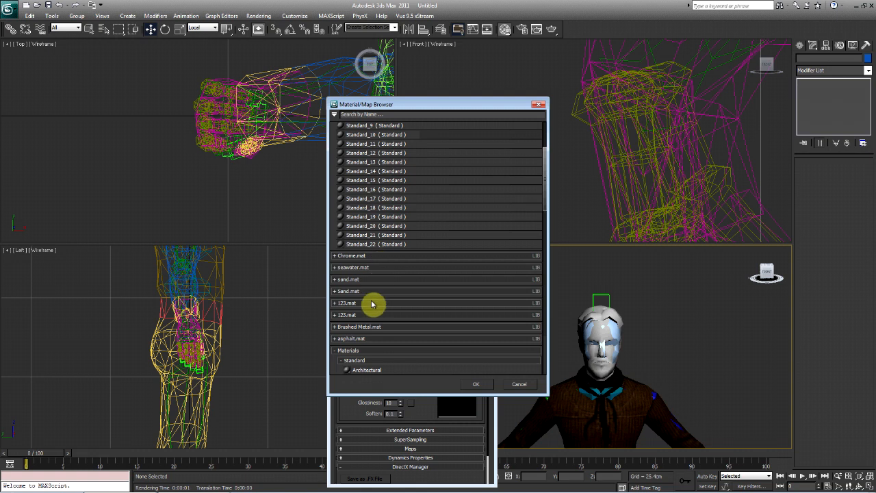
{"action": "scroll", "coordinate": [372, 312], "scroll_direction": "up", "scroll_amount": 3}
{"action": "left_click", "coordinate": [538, 104]}
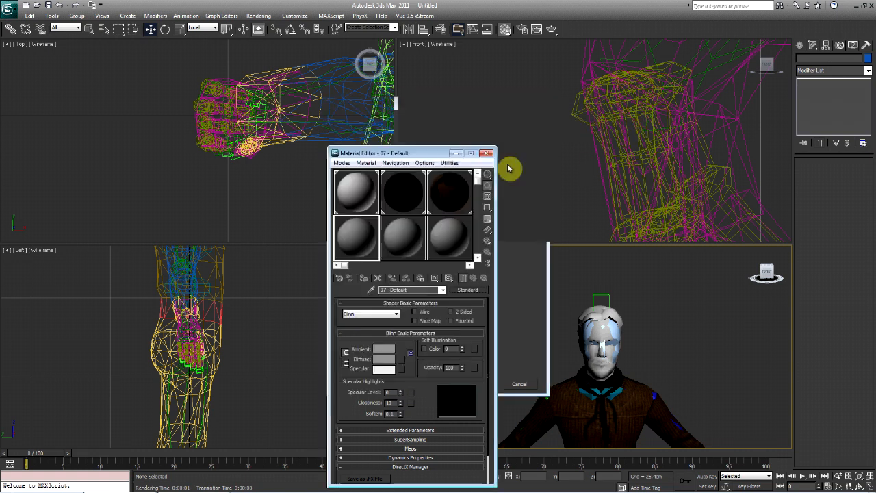
- Assign kyle_face.jpg as the diffuse bitmap of the 07 - Default material and apply it to the face mesh, shown in the viewport
{"action": "left_click", "coordinate": [402, 361]}
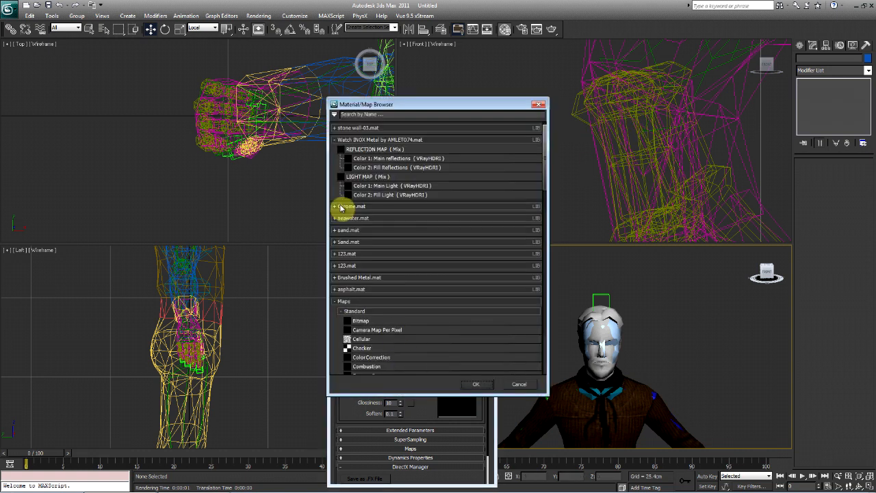
{"action": "double_click", "coordinate": [376, 320]}
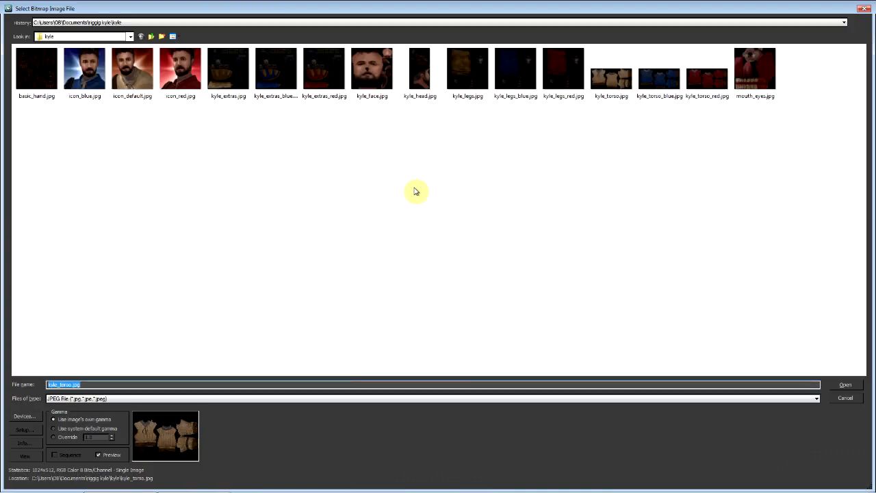
{"action": "double_click", "coordinate": [363, 86]}
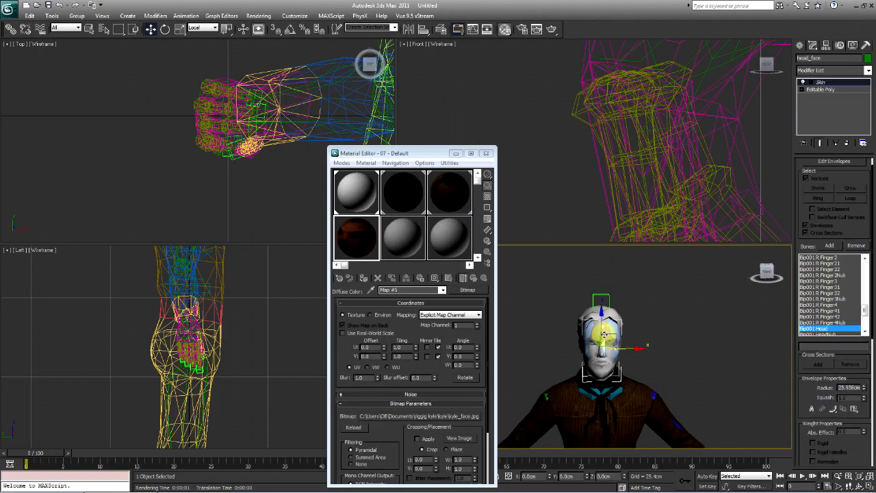
{"action": "left_click", "coordinate": [434, 278]}
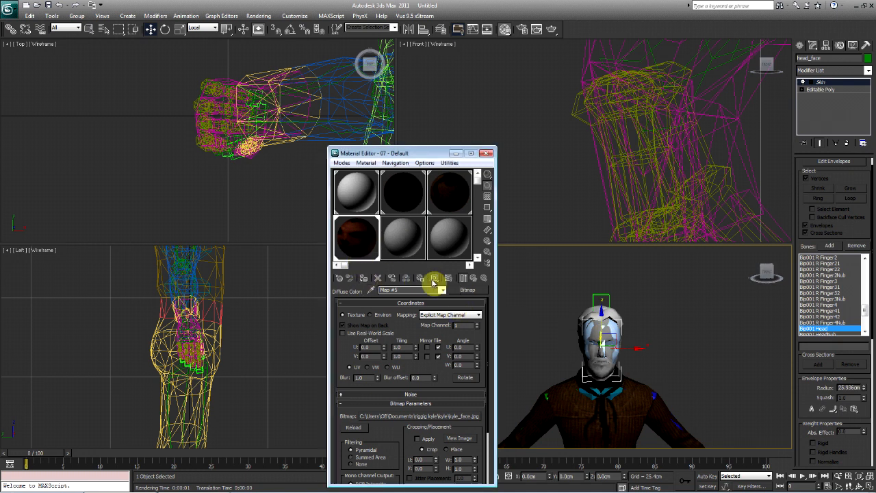
{"action": "left_click", "coordinate": [544, 343]}
- Assign kyle_head.jpg as the diffuse bitmap of the 08 - Default material and apply it to the head mesh, shown in the viewport
{"action": "left_click", "coordinate": [586, 305]}
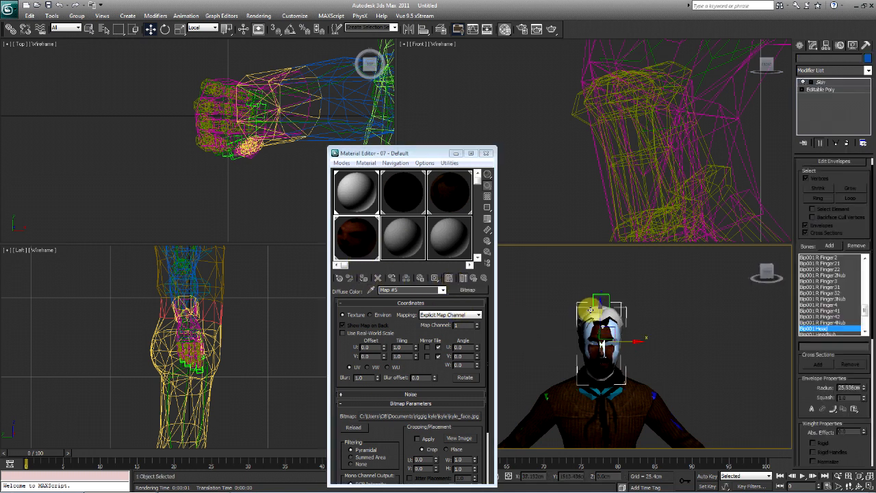
{"action": "left_click", "coordinate": [402, 243]}
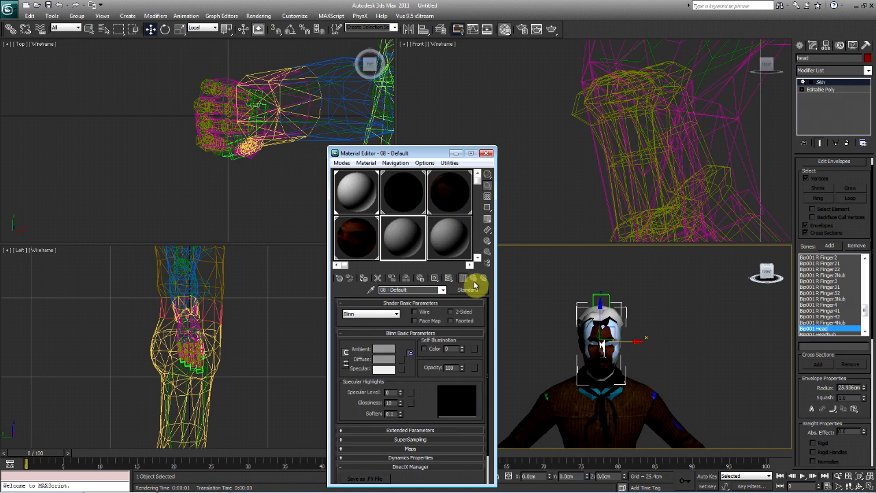
{"action": "left_click", "coordinate": [403, 360]}
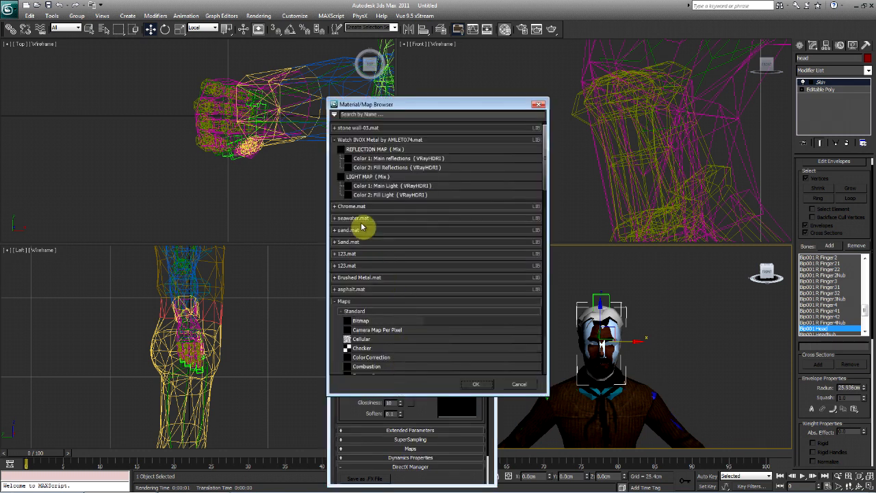
{"action": "double_click", "coordinate": [369, 325]}
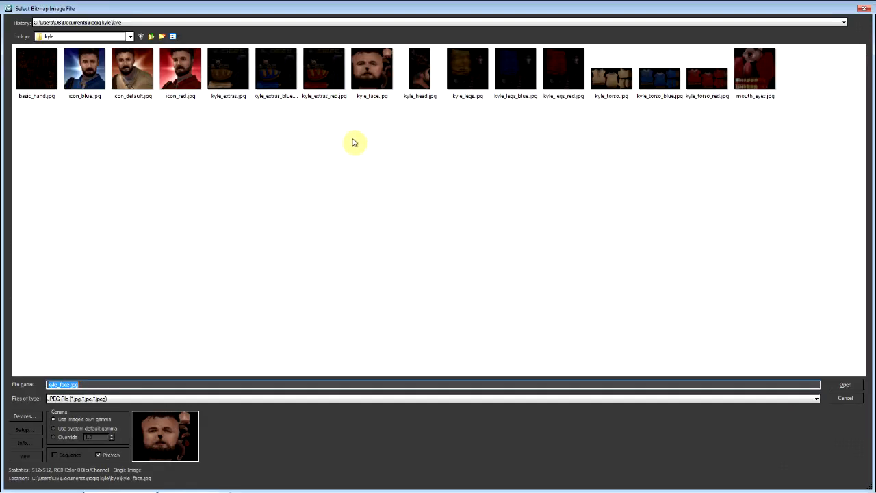
{"action": "double_click", "coordinate": [417, 76]}
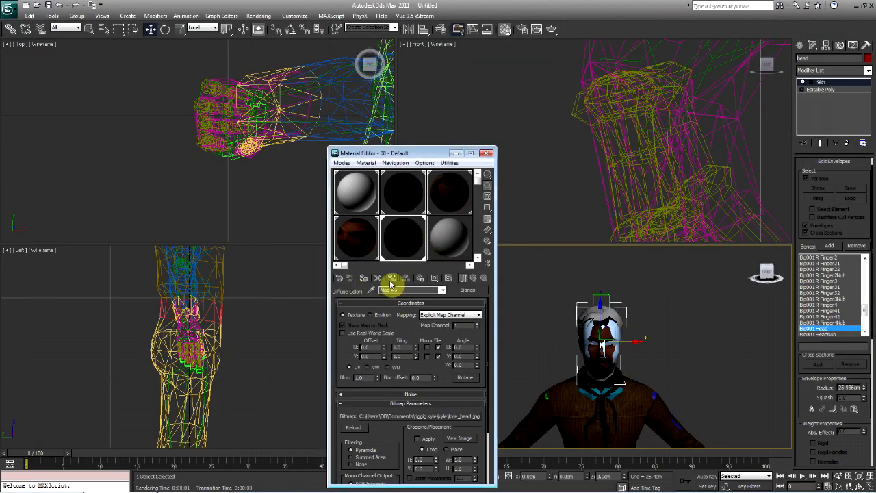
{"action": "left_click", "coordinate": [698, 381]}
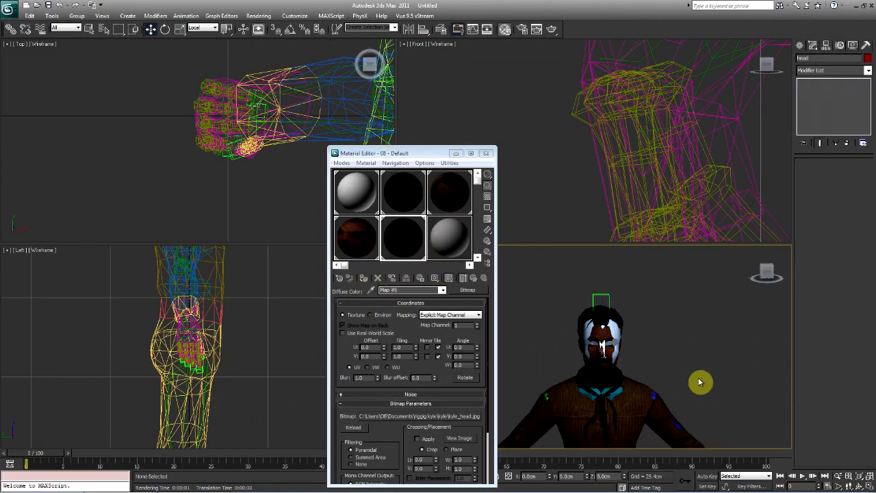
- Assign basic_hand.jpg as the diffuse bitmap of the 09 - Default material
{"action": "scroll", "coordinate": [684, 278], "scroll_direction": "down", "scroll_amount": 5}
{"action": "scroll", "coordinate": [518, 315], "scroll_direction": "up", "scroll_amount": 2}
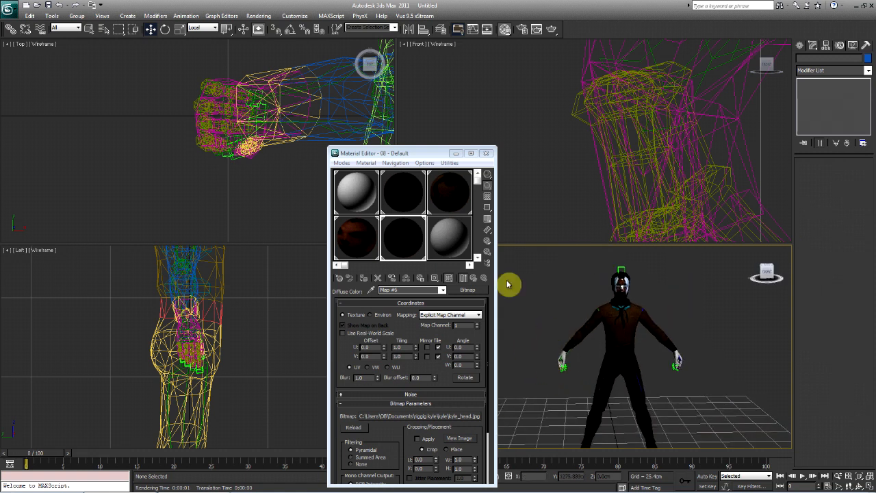
{"action": "left_click", "coordinate": [441, 226]}
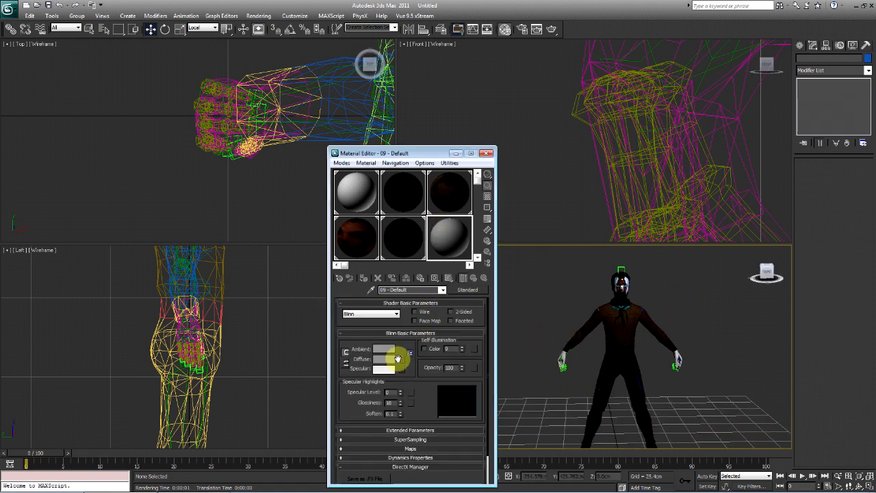
{"action": "left_click", "coordinate": [401, 361]}
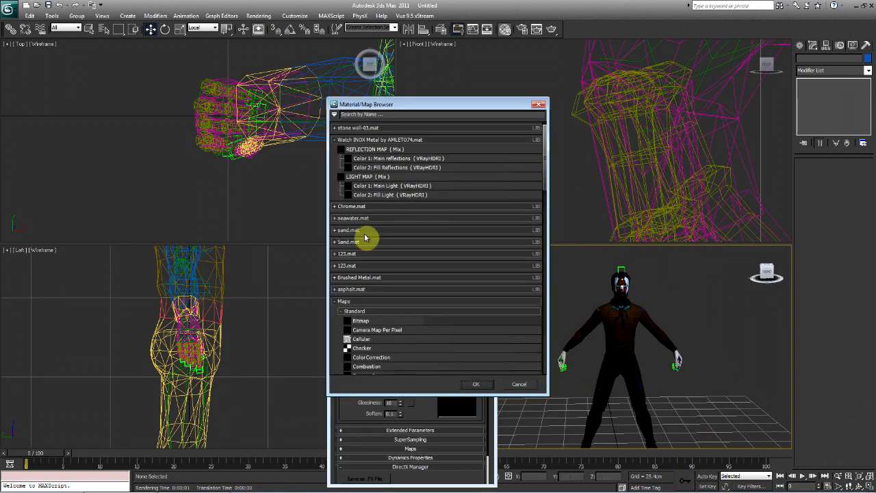
{"action": "double_click", "coordinate": [373, 327]}
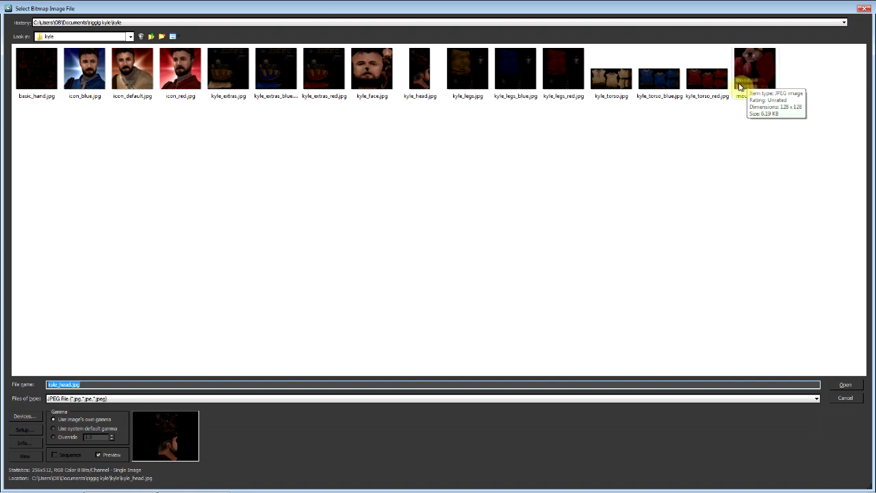
{"action": "double_click", "coordinate": [35, 88]}
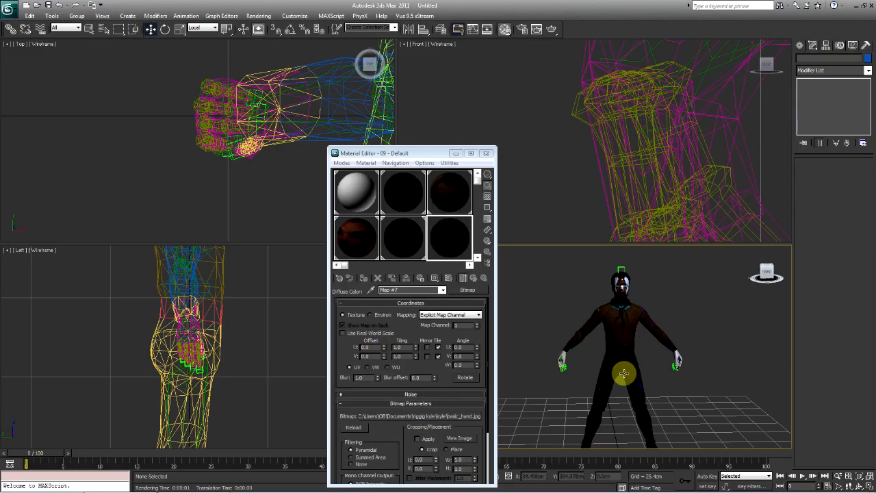
- Apply the 09 - Default material to the r_hand mesh, show its map in the viewport and clear the selection
{"action": "scroll", "coordinate": [624, 373], "scroll_direction": "up", "scroll_amount": 8}
{"action": "left_click", "coordinate": [552, 358]}
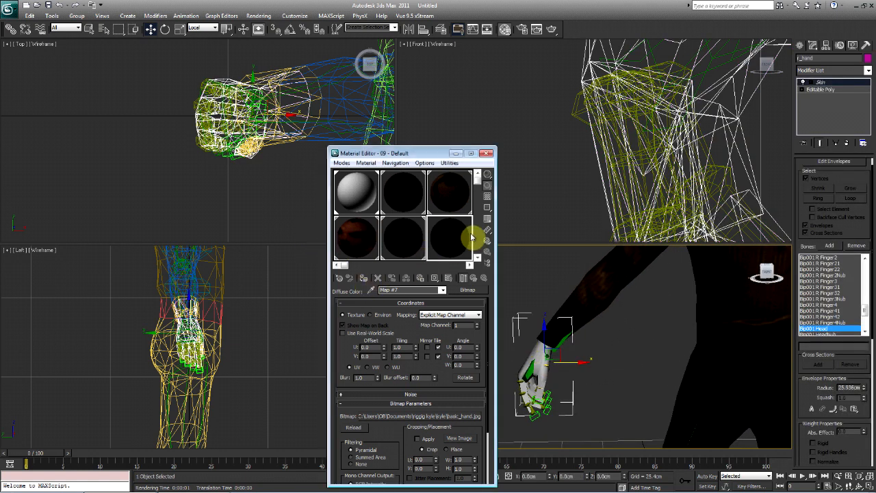
{"action": "left_click", "coordinate": [361, 279]}
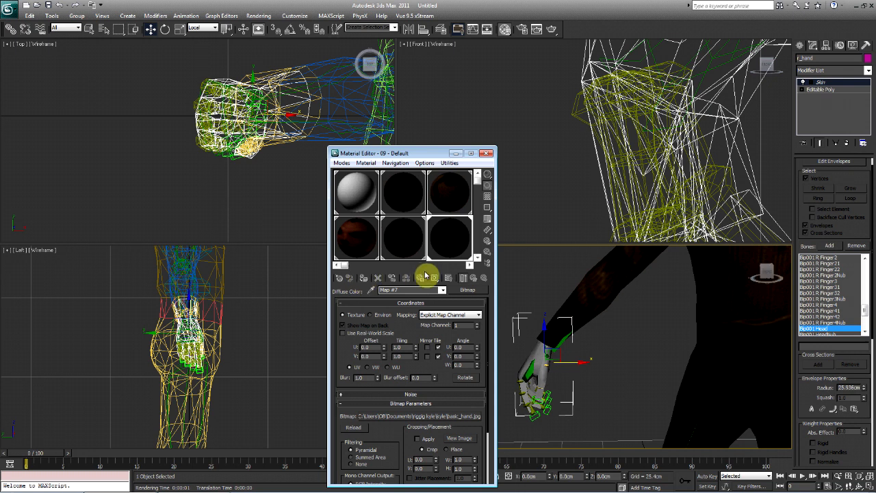
{"action": "left_click", "coordinate": [448, 276]}
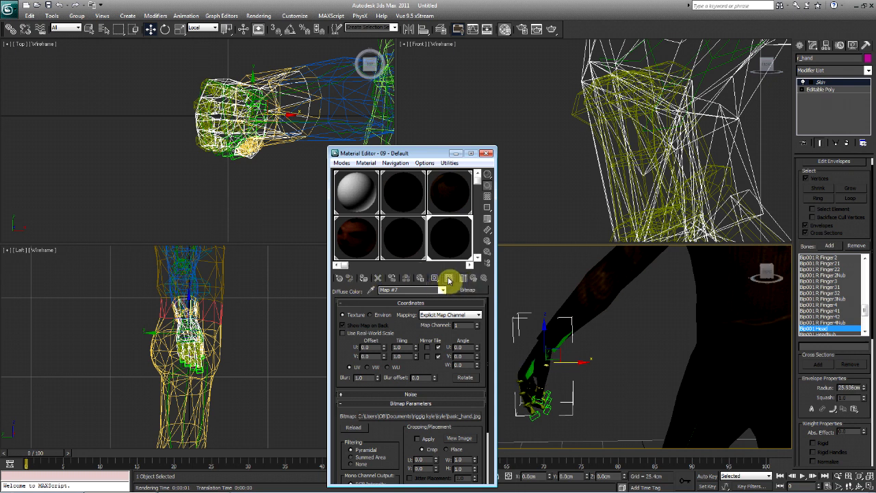
{"action": "left_click", "coordinate": [583, 366]}
- Apply the 09 - Default hand material to the character's left hand mesh and clear the selection
{"action": "scroll", "coordinate": [582, 365], "scroll_direction": "down", "scroll_amount": 5}
{"action": "scroll", "coordinate": [518, 370], "scroll_direction": "down", "scroll_amount": 2}
{"action": "scroll", "coordinate": [582, 366], "scroll_direction": "up", "scroll_amount": 5}
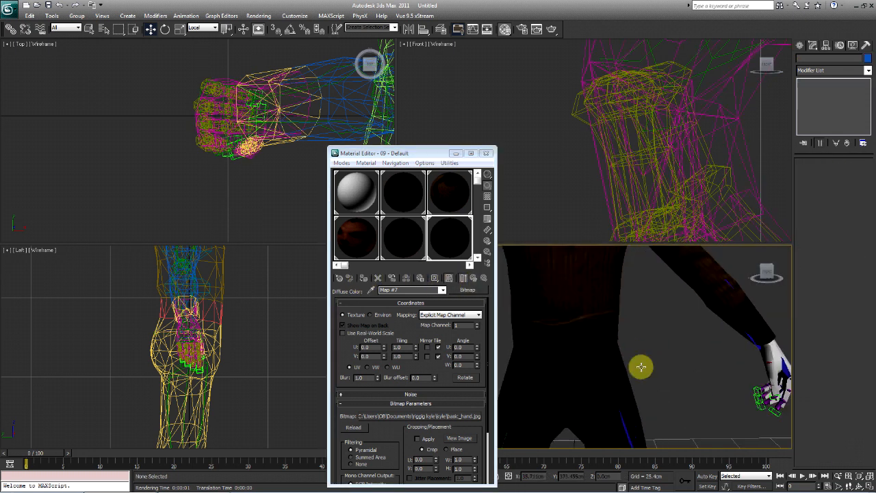
{"action": "left_click", "coordinate": [776, 346]}
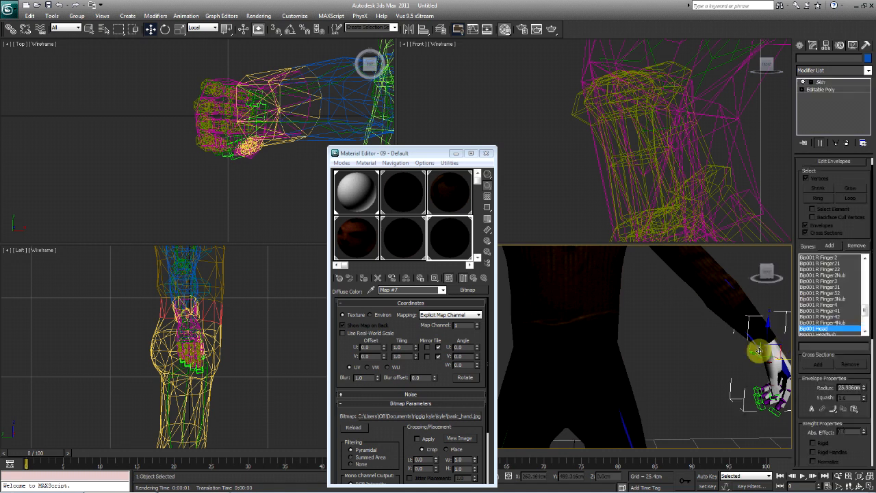
{"action": "left_click", "coordinate": [650, 342]}
- Hide the Bip001 Head object that covers the character's face
{"action": "scroll", "coordinate": [630, 380], "scroll_direction": "down", "scroll_amount": 5}
{"action": "scroll", "coordinate": [566, 333], "scroll_direction": "up", "scroll_amount": 5}
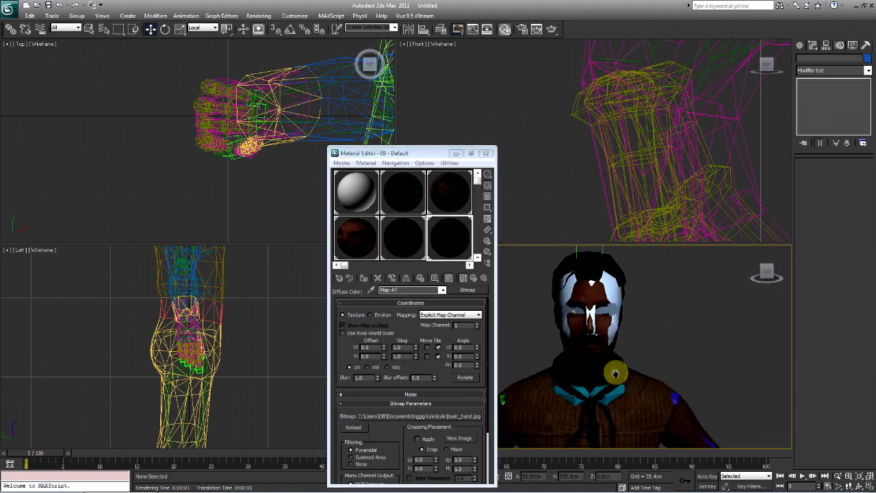
{"action": "right_click", "coordinate": [566, 294]}
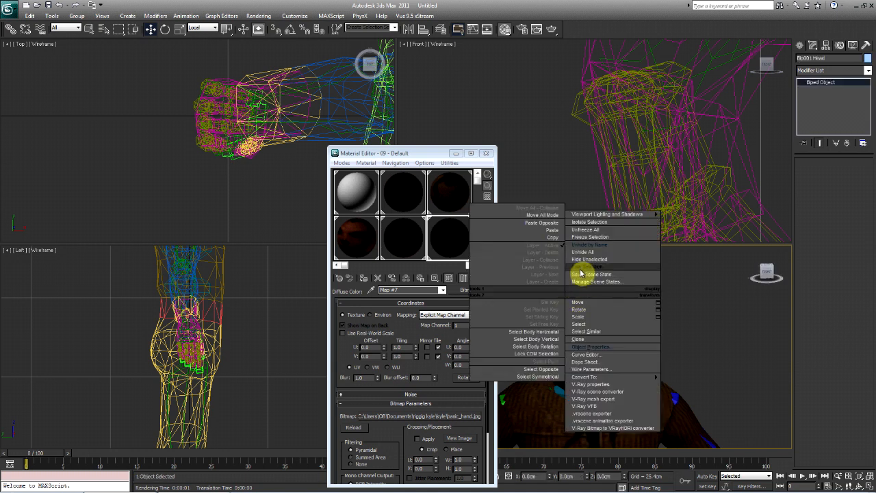
{"action": "left_click", "coordinate": [579, 273]}
{"action": "scroll", "coordinate": [564, 306], "scroll_direction": "up", "scroll_amount": 2}
- Assign mouth_eyes.jpg as the diffuse bitmap of the 13 - Default material and apply it to the head_eyes_mouth mesh, shown in the viewport
{"action": "left_click", "coordinate": [563, 307]}
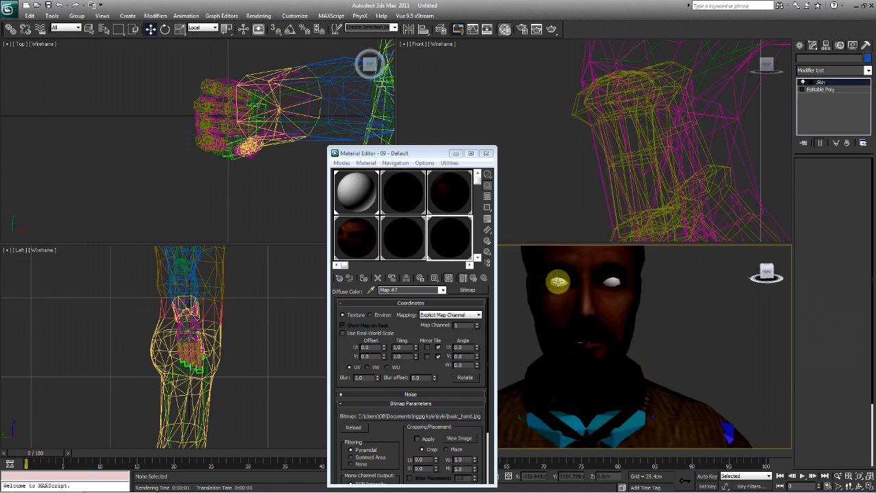
{"action": "left_click", "coordinate": [477, 257]}
{"action": "left_click", "coordinate": [361, 236]}
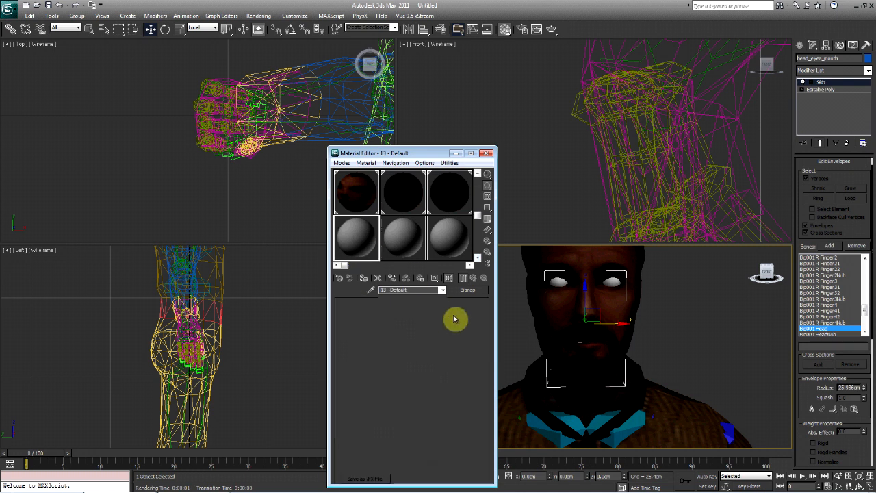
{"action": "left_click", "coordinate": [404, 361]}
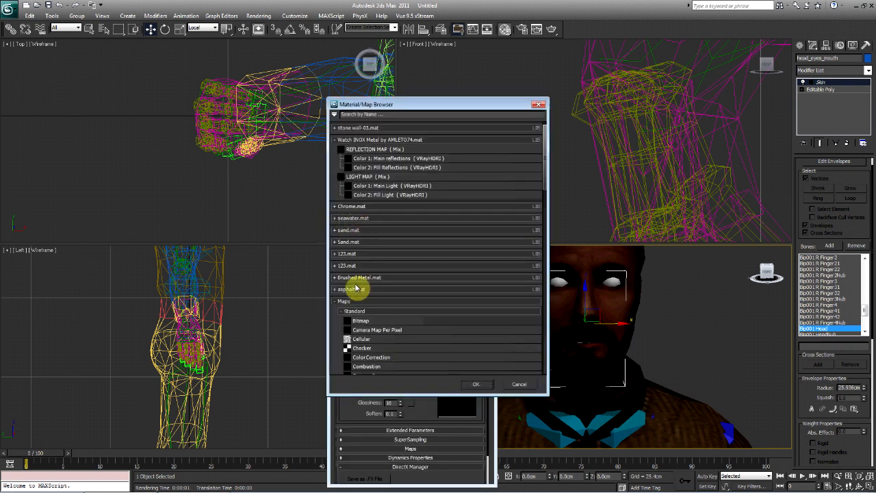
{"action": "double_click", "coordinate": [368, 321]}
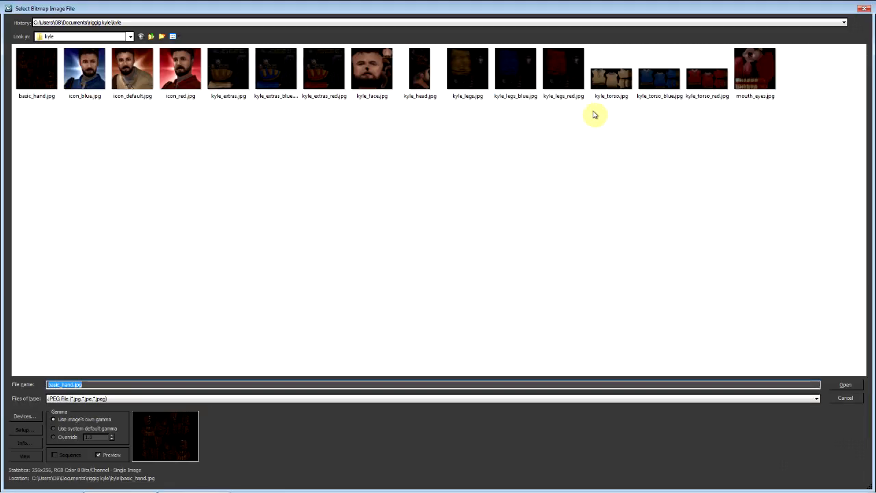
{"action": "double_click", "coordinate": [758, 78]}
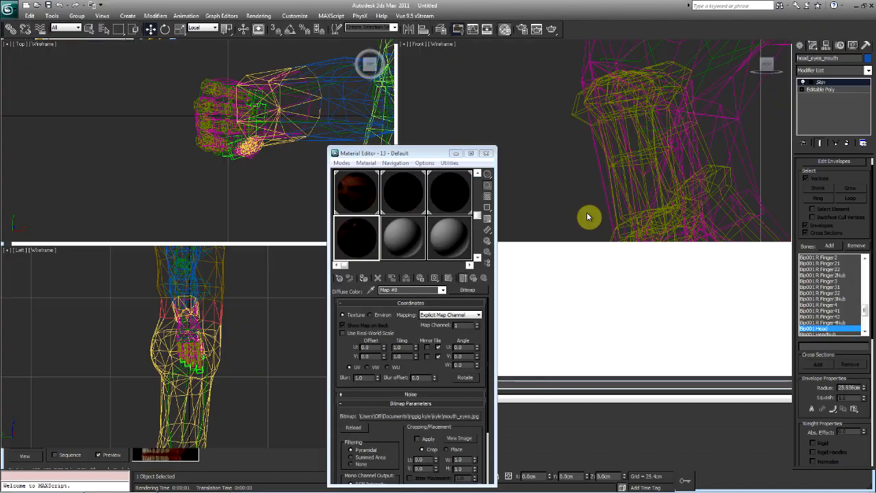
{"action": "left_click", "coordinate": [366, 278]}
{"action": "left_click", "coordinate": [449, 278]}
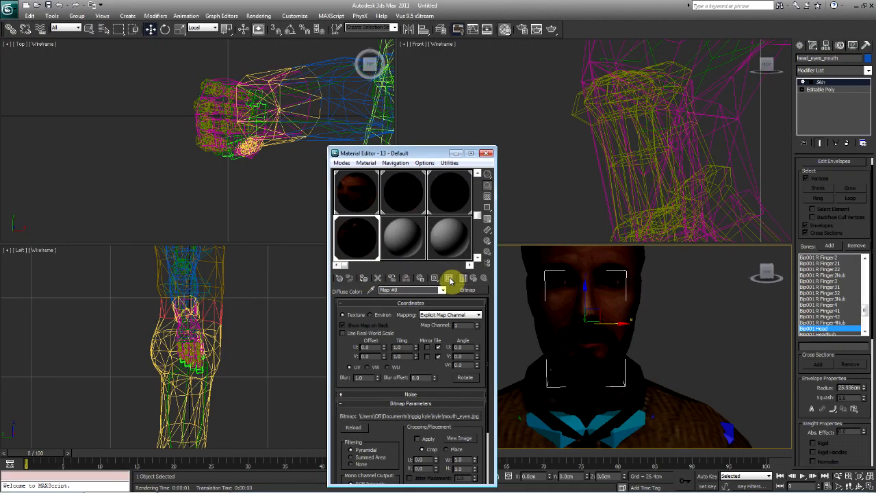
{"action": "left_click", "coordinate": [688, 292]}
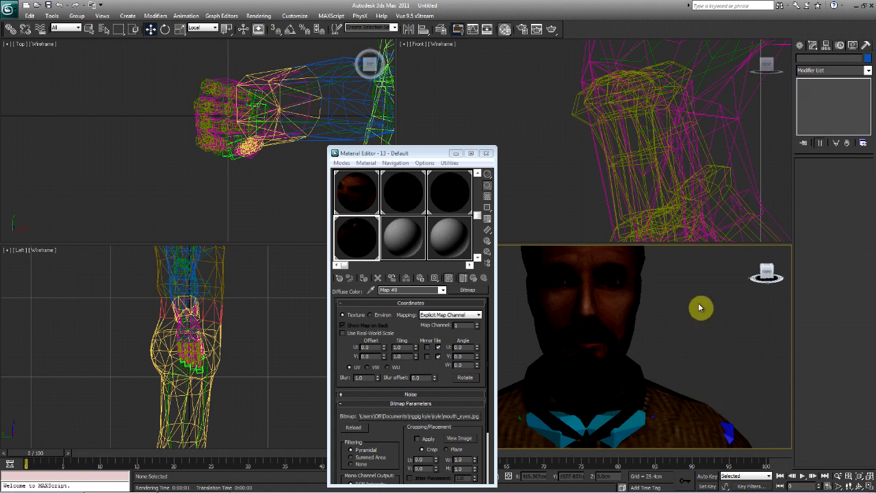
- Minimize the Material Editor and unhide the Bip001 Head object by name, with the Perspective view in wireframe
{"action": "left_click", "coordinate": [455, 153]}
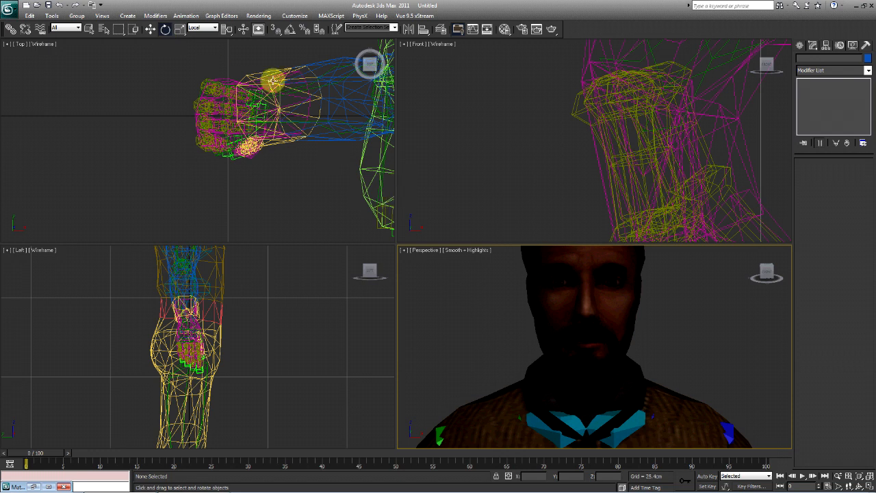
{"action": "left_click", "coordinate": [165, 31]}
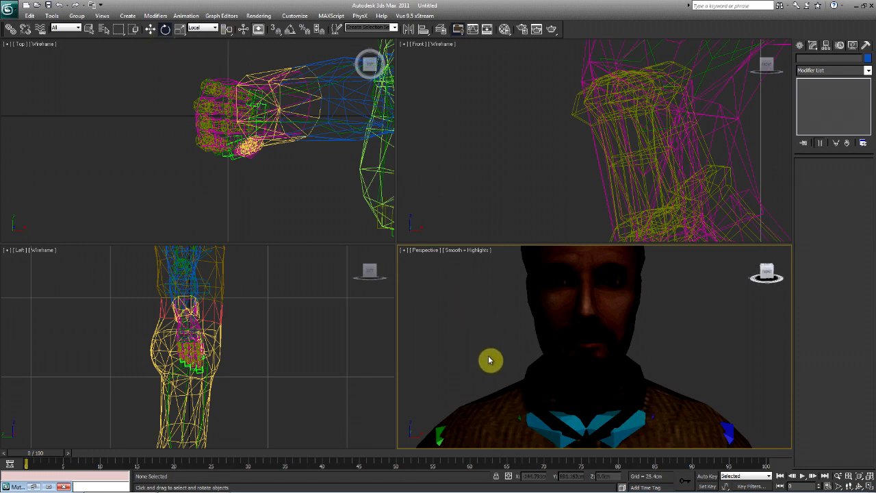
{"action": "key", "text": "F3"}
{"action": "scroll", "coordinate": [576, 317], "scroll_direction": "up", "scroll_amount": 3}
{"action": "right_click", "coordinate": [488, 338]}
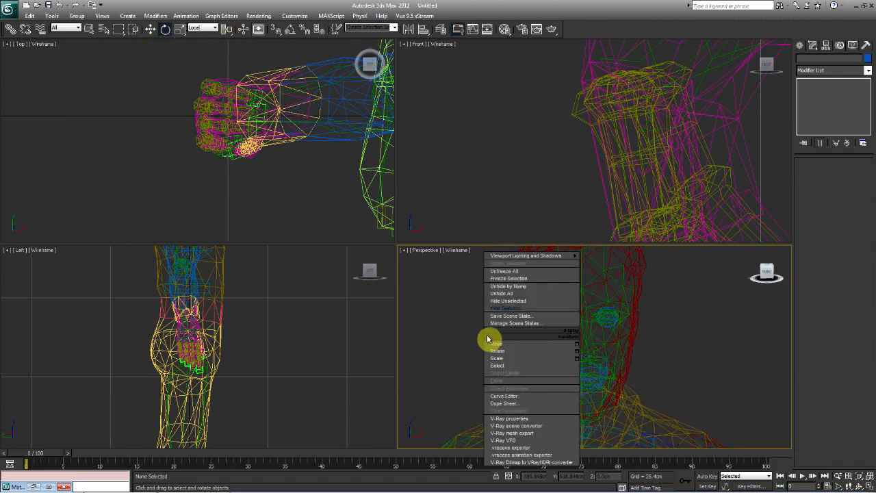
{"action": "left_click", "coordinate": [506, 286]}
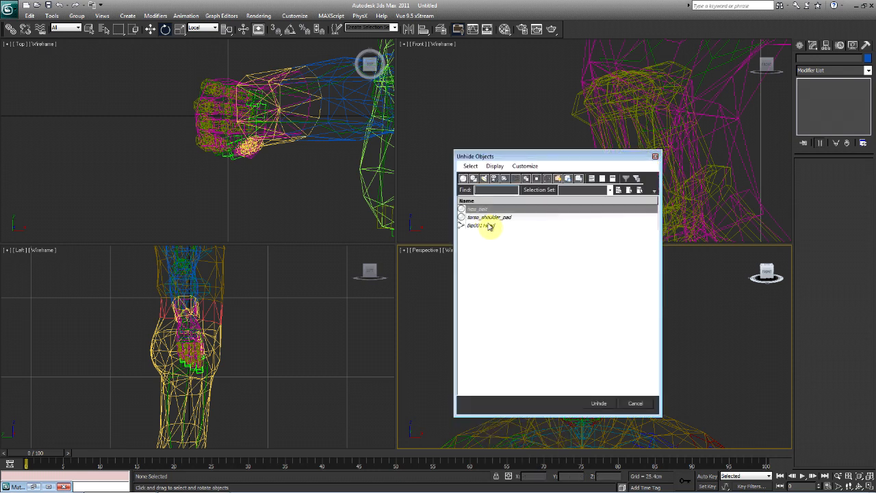
{"action": "left_click", "coordinate": [487, 225]}
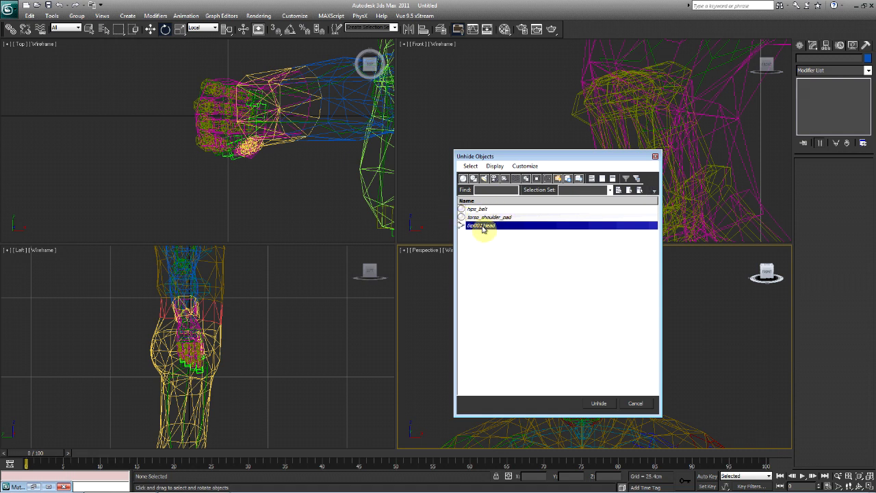
{"action": "double_click", "coordinate": [483, 227]}
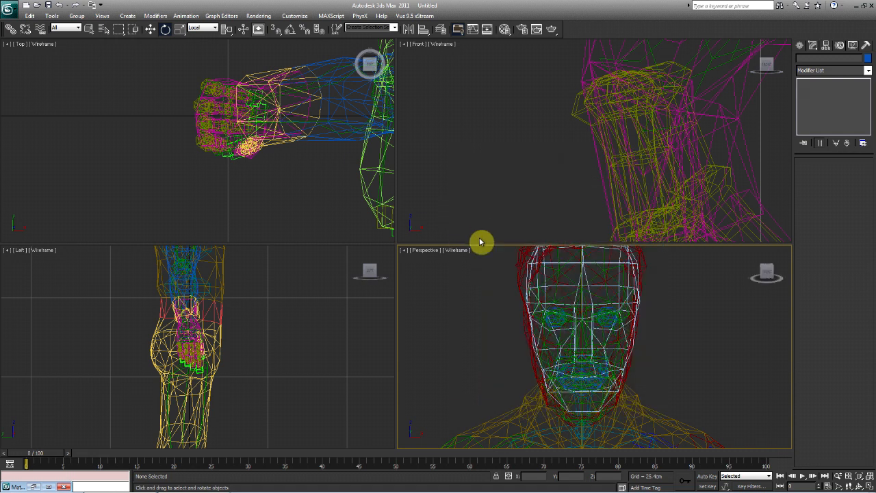
- Rotate Bip001 Head in the shaded Perspective view to test how the head meshes follow, and undo the rotation
{"action": "left_click", "coordinate": [559, 287]}
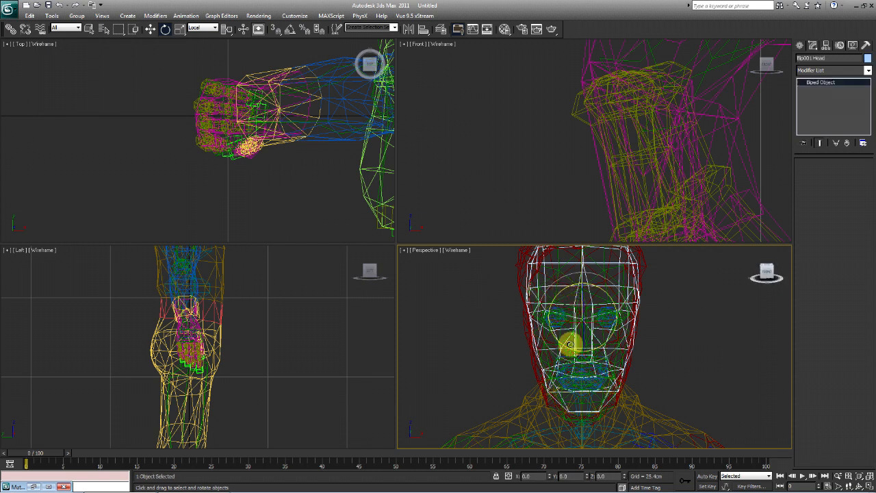
{"action": "key", "text": "F3"}
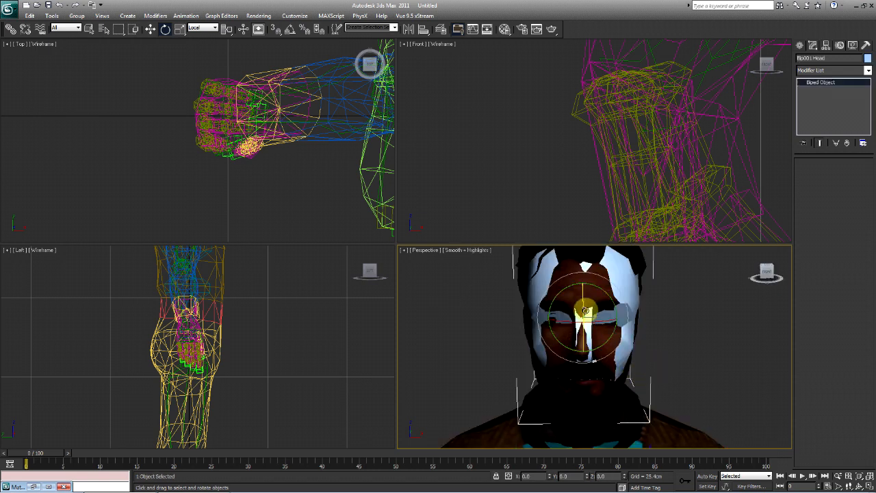
{"action": "left_click_drag", "start_coordinate": [583, 310], "coordinate": [579, 272]}
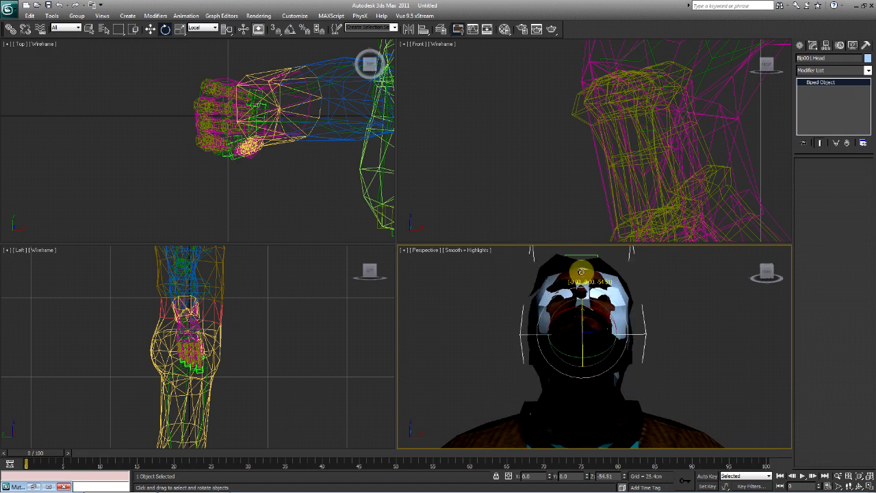
{"action": "middle_click_drag", "start_coordinate": [580, 279], "coordinate": [567, 294], "text": "alt"}
{"action": "left_click_drag", "start_coordinate": [567, 293], "coordinate": [578, 317]}
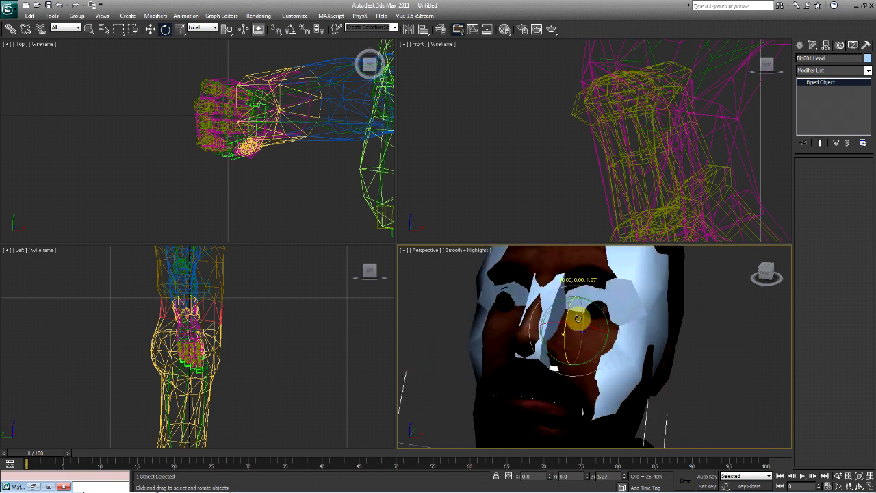
{"action": "right_click", "coordinate": [578, 318]}
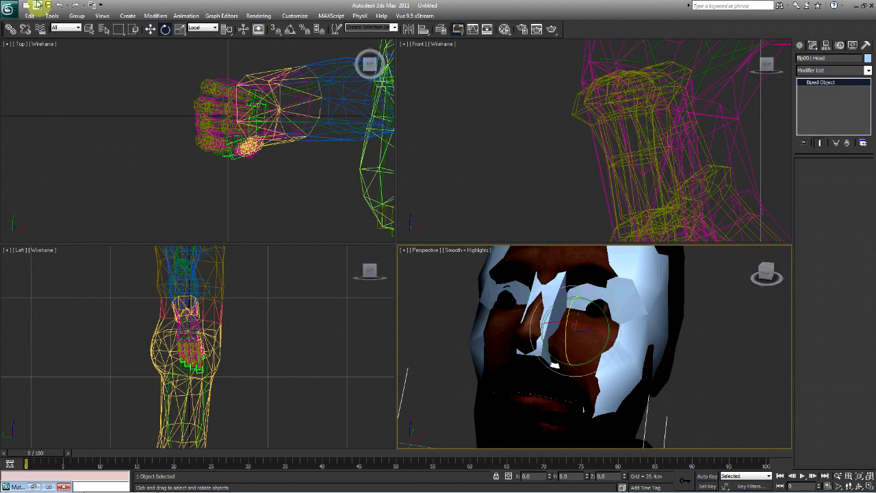
{"action": "left_click", "coordinate": [58, 7]}
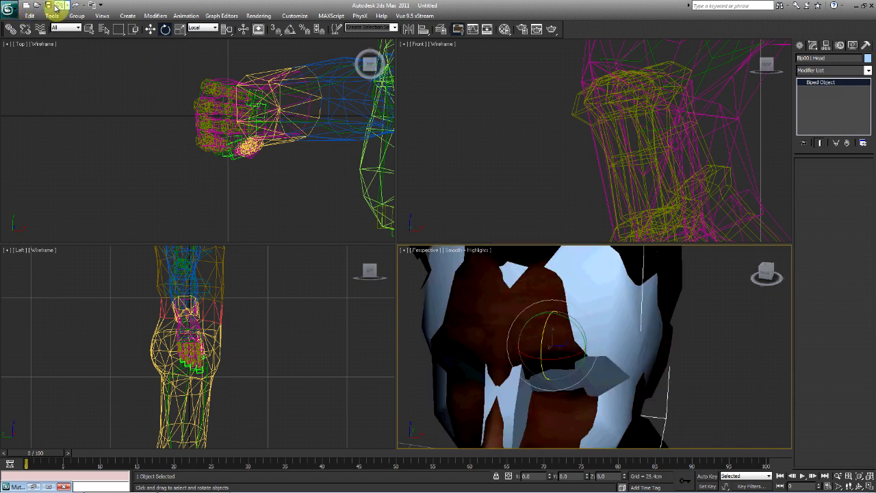
- Select the head_eyes_mouth mesh by name from the scene object list
{"action": "middle_click_drag", "start_coordinate": [549, 336], "coordinate": [559, 308]}
{"action": "key", "text": "h"}
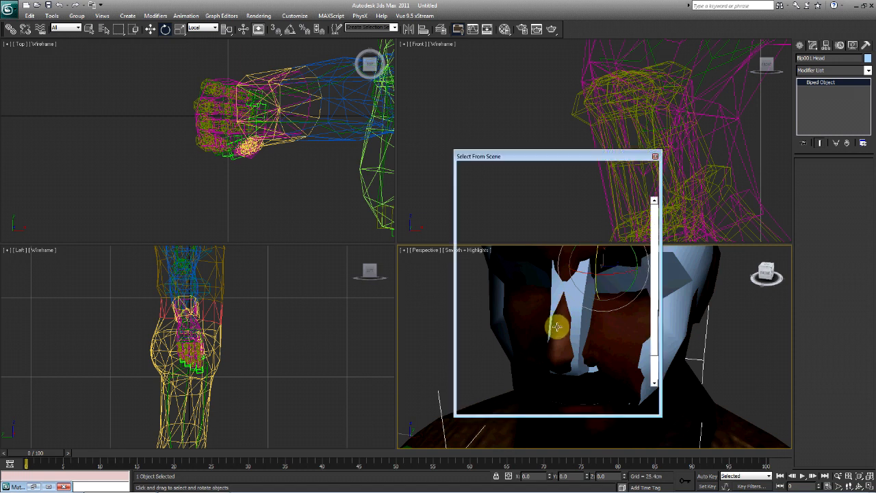
{"action": "left_click", "coordinate": [495, 283]}
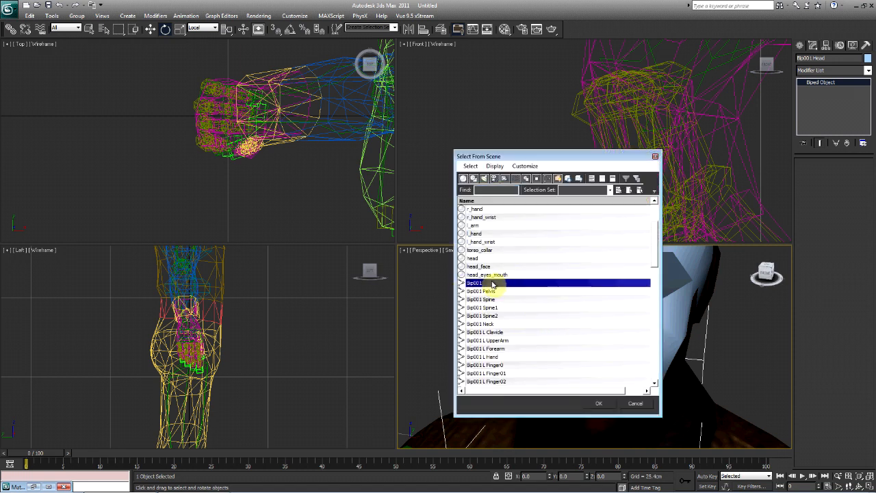
{"action": "left_click", "coordinate": [482, 276]}
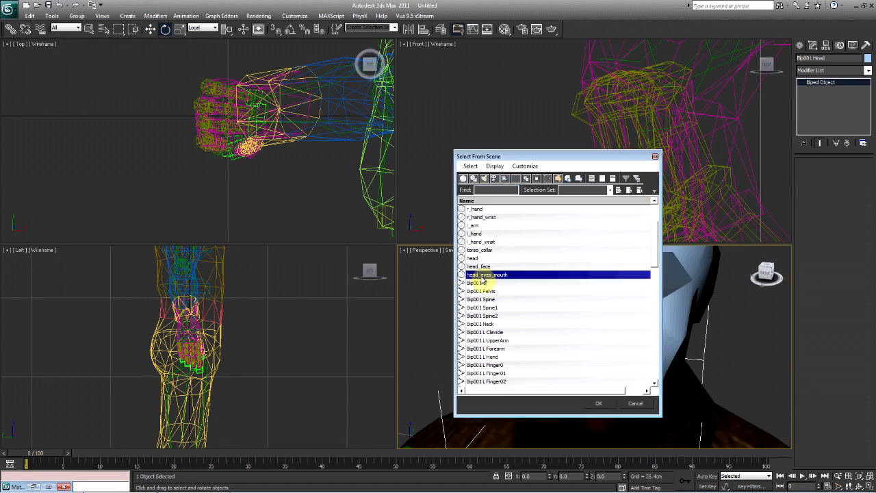
{"action": "double_click", "coordinate": [490, 276]}
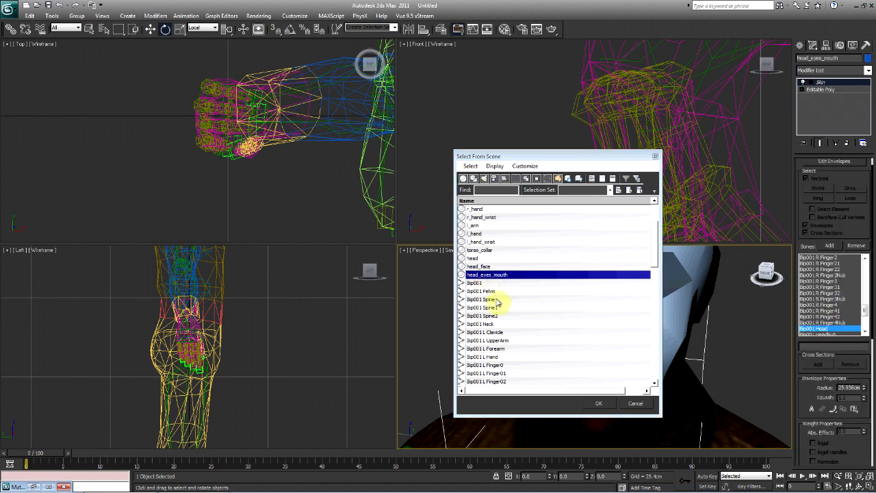
- Select all vertices of the head_eyes_mouth mesh in Edit Envelopes and set their absolute effect to 1.0 for Bip001 Head
{"action": "scroll", "coordinate": [616, 334], "scroll_direction": "down", "scroll_amount": 3}
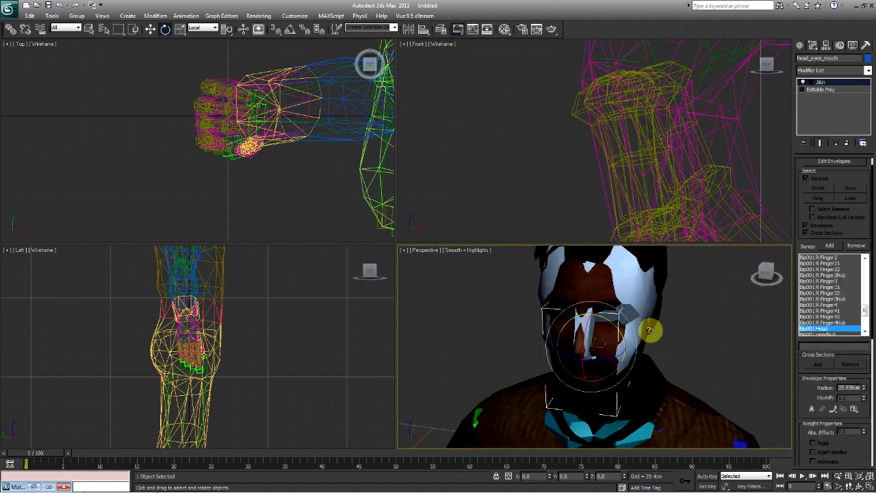
{"action": "left_click", "coordinate": [852, 165]}
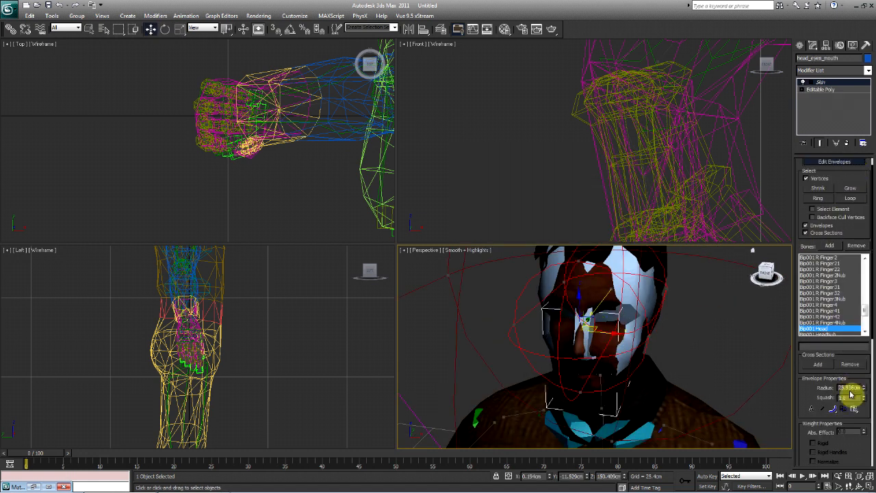
{"action": "middle_click_drag", "start_coordinate": [723, 420], "coordinate": [678, 400], "text": "alt"}
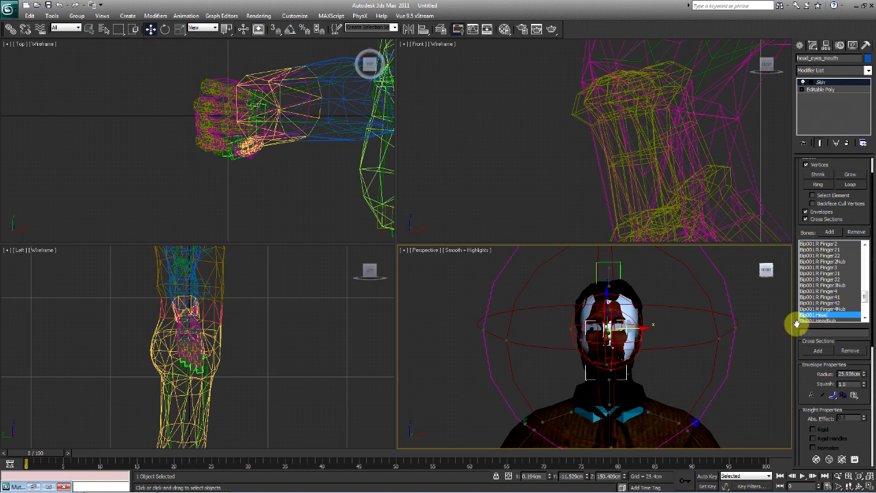
{"action": "left_click_drag", "start_coordinate": [525, 280], "coordinate": [685, 412]}
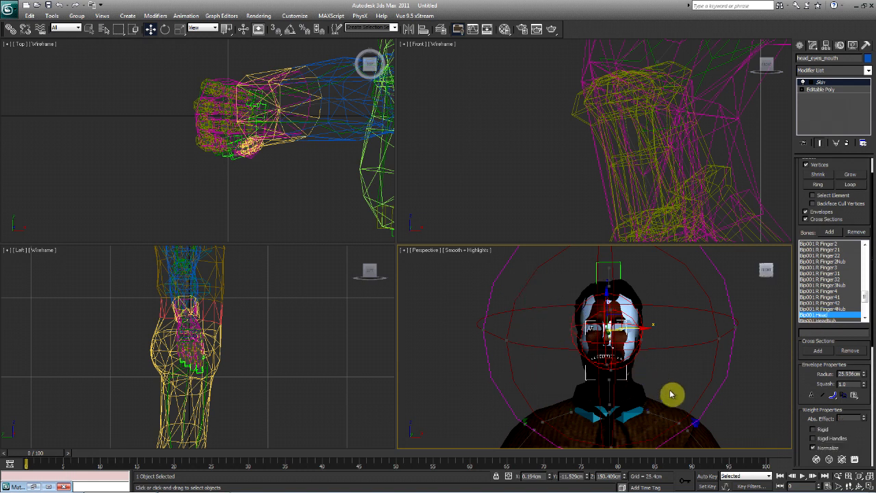
{"action": "middle_click_drag", "start_coordinate": [637, 364], "coordinate": [624, 375], "text": "alt"}
{"action": "scroll", "coordinate": [587, 378], "scroll_direction": "up", "scroll_amount": 2}
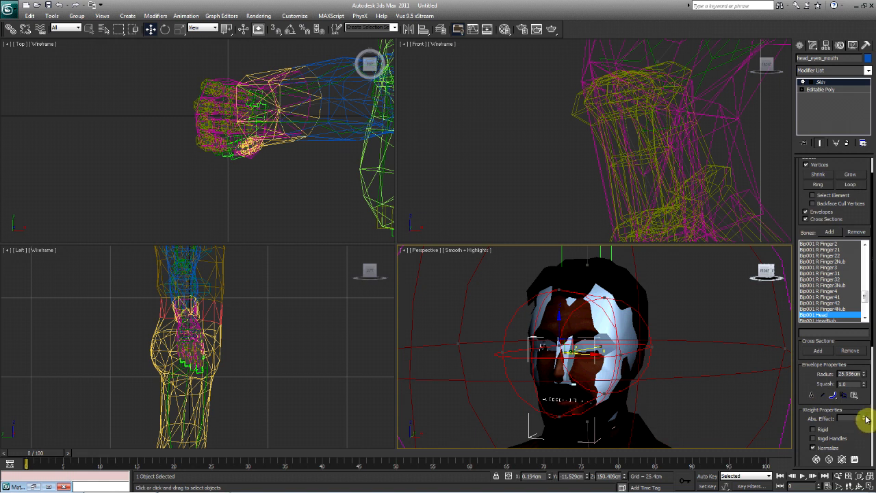
{"action": "left_click_drag", "start_coordinate": [863, 417], "coordinate": [863, 397]}
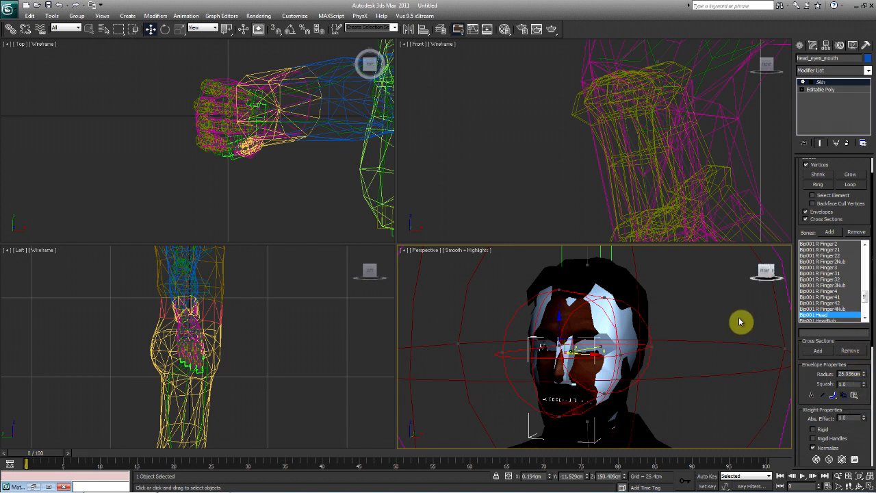
- Rotate Bip001 Head in the Perspective view to test how the eyes and mouth follow, and cancel the rotation
{"action": "left_click", "coordinate": [800, 45]}
{"action": "left_click", "coordinate": [601, 319]}
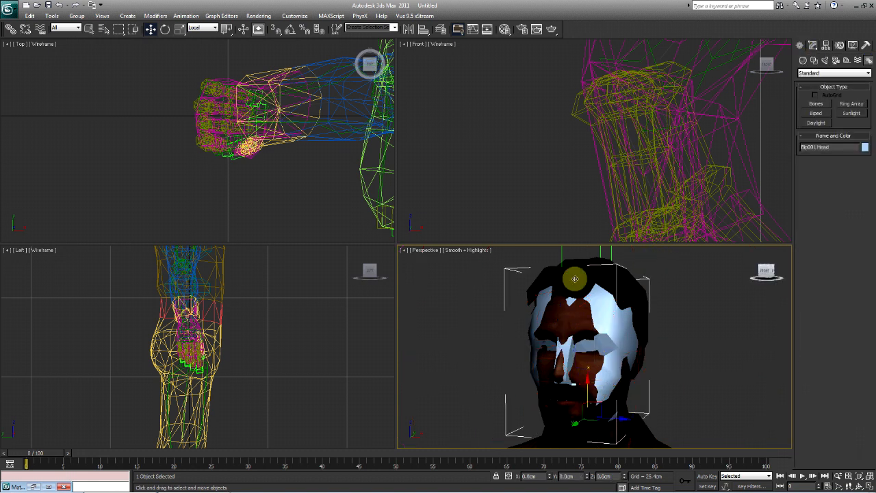
{"action": "left_click", "coordinate": [165, 29]}
{"action": "left_click_drag", "start_coordinate": [537, 334], "coordinate": [553, 358]}
{"action": "right_click", "coordinate": [546, 372]}
{"action": "right_click", "coordinate": [552, 359]}
{"action": "scroll", "coordinate": [499, 309], "scroll_direction": "down", "scroll_amount": 5}
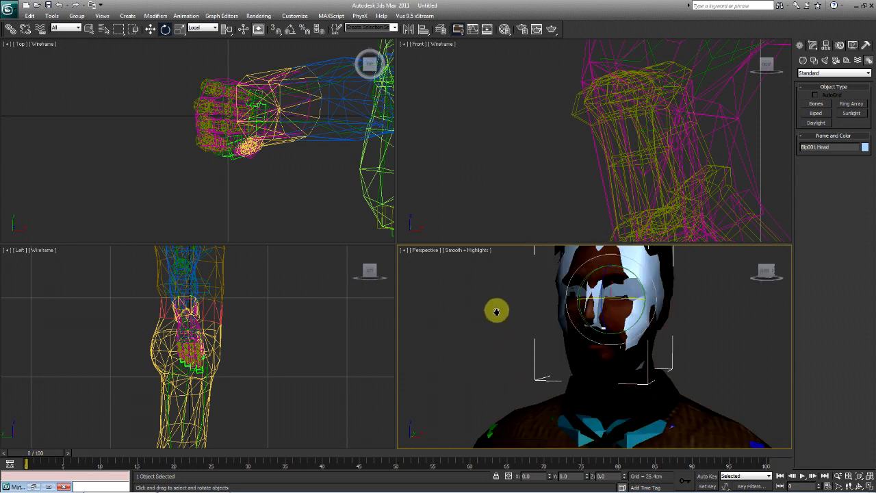
{"action": "right_click", "coordinate": [498, 315]}
{"action": "key", "text": "Escape"}
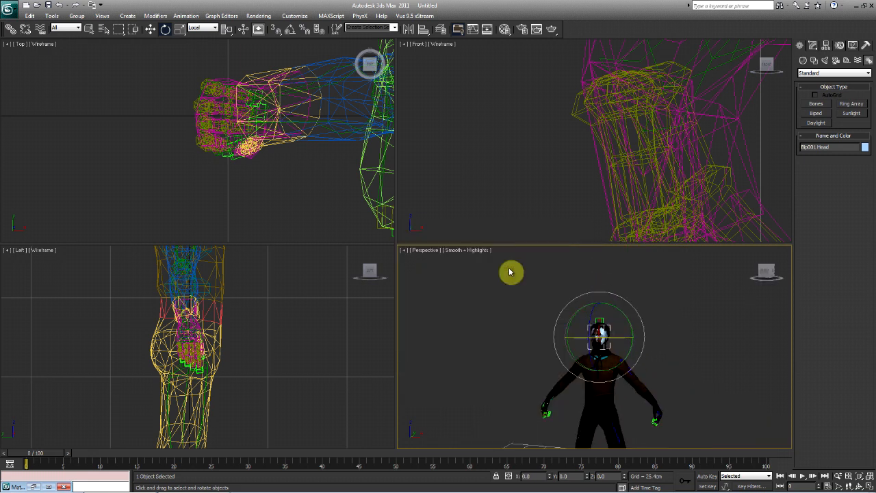
- Unhide the shoulder pad and belt meshes, and clear the selection
{"action": "scroll", "coordinate": [524, 336], "scroll_direction": "up", "scroll_amount": 6}
{"action": "middle_click_drag", "start_coordinate": [531, 301], "coordinate": [541, 322]}
{"action": "left_click", "coordinate": [508, 331]}
{"action": "middle_click_drag", "start_coordinate": [571, 361], "coordinate": [564, 373]}
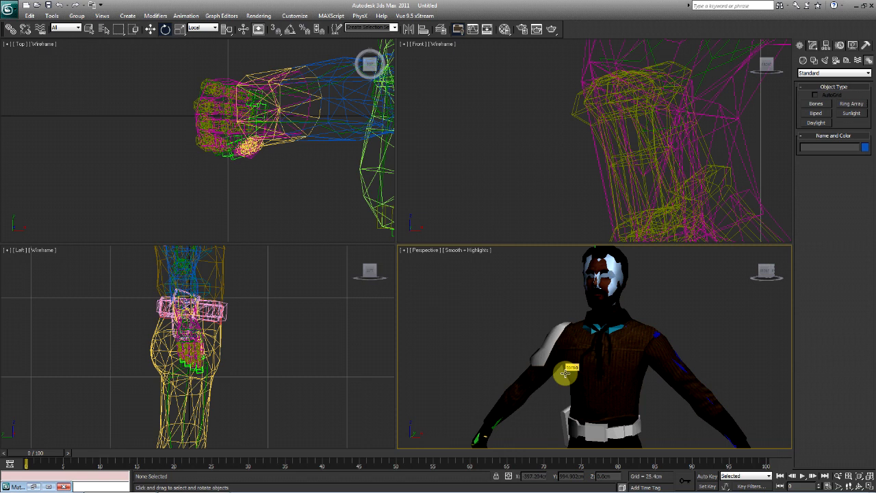
{"action": "left_click", "coordinate": [150, 30]}
{"action": "scroll", "coordinate": [622, 349], "scroll_direction": "up", "scroll_amount": 4}
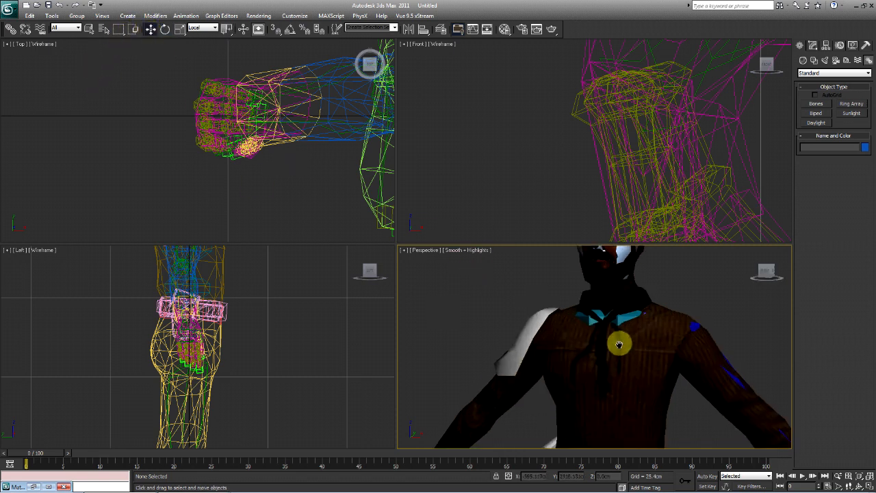
{"action": "scroll", "coordinate": [618, 343], "scroll_direction": "down", "scroll_amount": 4}
- Link the torso_shoulder_pad mesh to the Bip001 R UpperArm bone in the wireframe Perspective view
{"action": "left_click", "coordinate": [546, 330]}
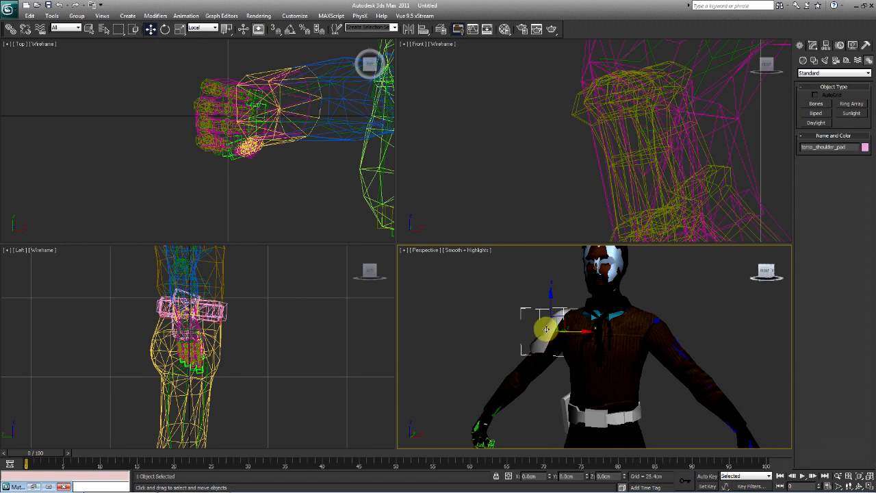
{"action": "key", "text": "F3"}
{"action": "key", "text": "bracketleft"}
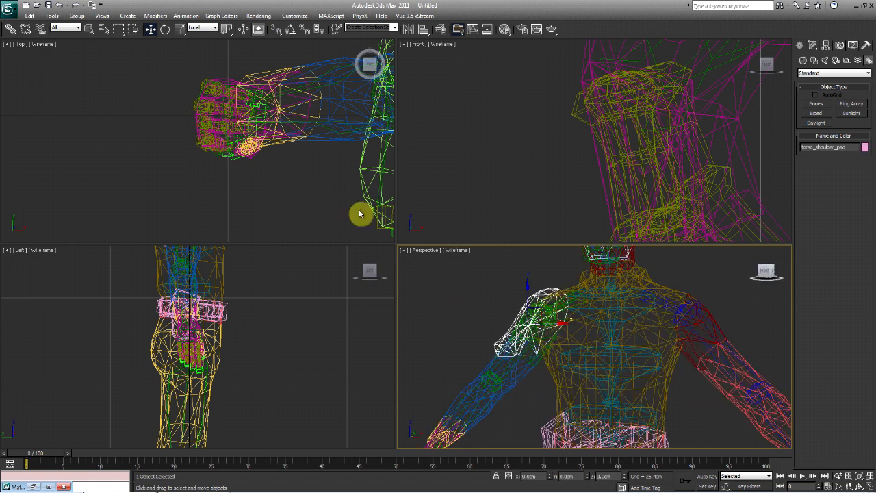
{"action": "left_click", "coordinate": [12, 29]}
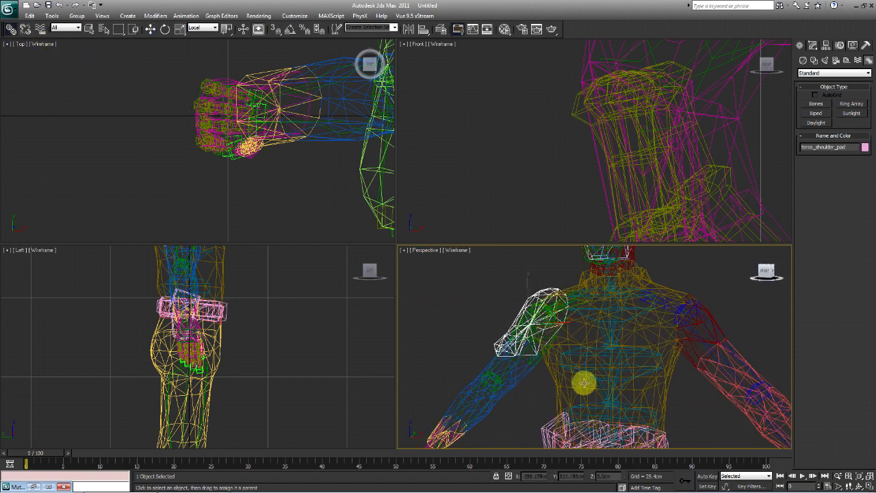
{"action": "scroll", "coordinate": [625, 399], "scroll_direction": "up", "scroll_amount": 4}
{"action": "scroll", "coordinate": [570, 370], "scroll_direction": "up", "scroll_amount": 2}
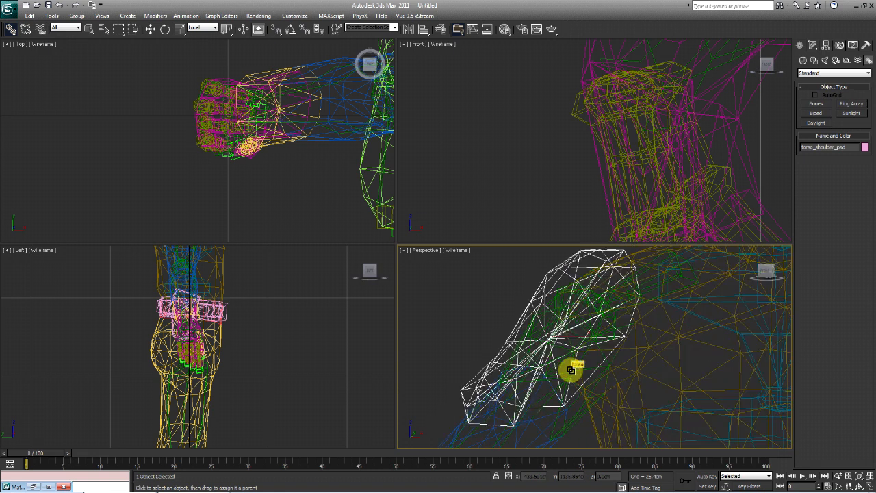
{"action": "middle_click_drag", "start_coordinate": [570, 370], "coordinate": [591, 349]}
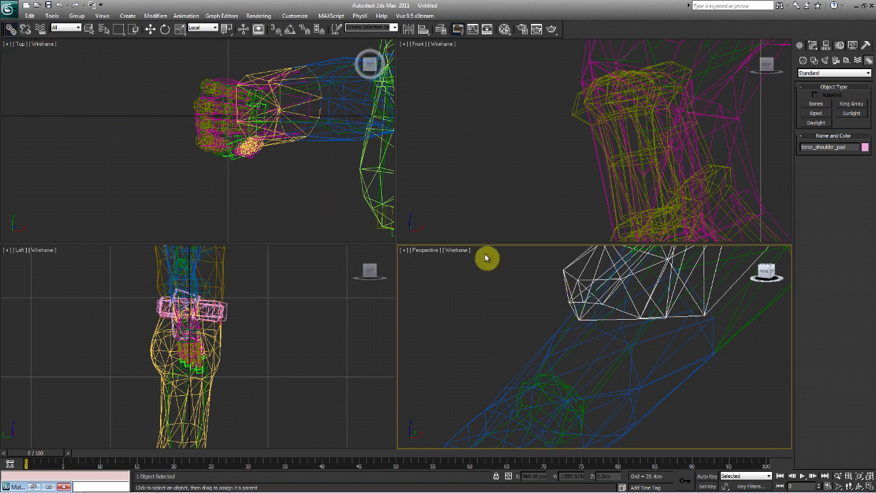
{"action": "left_click_drag", "start_coordinate": [573, 277], "coordinate": [565, 363]}
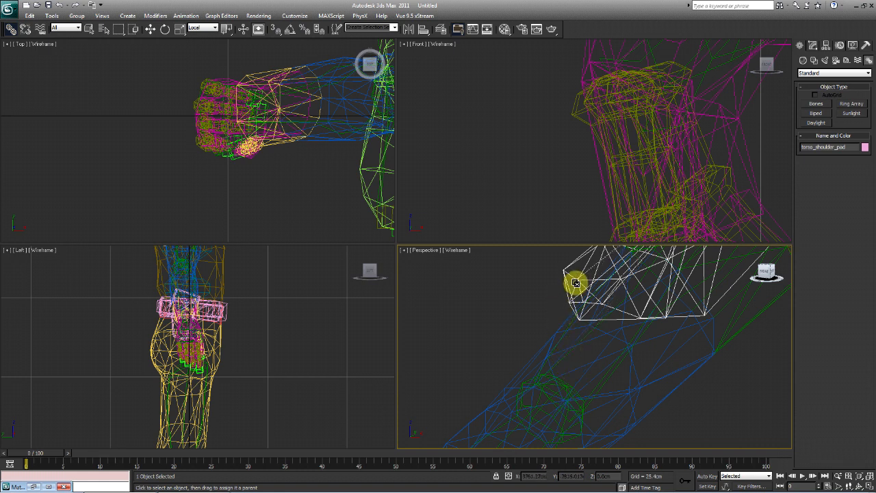
{"action": "left_click_drag", "start_coordinate": [577, 277], "coordinate": [563, 358]}
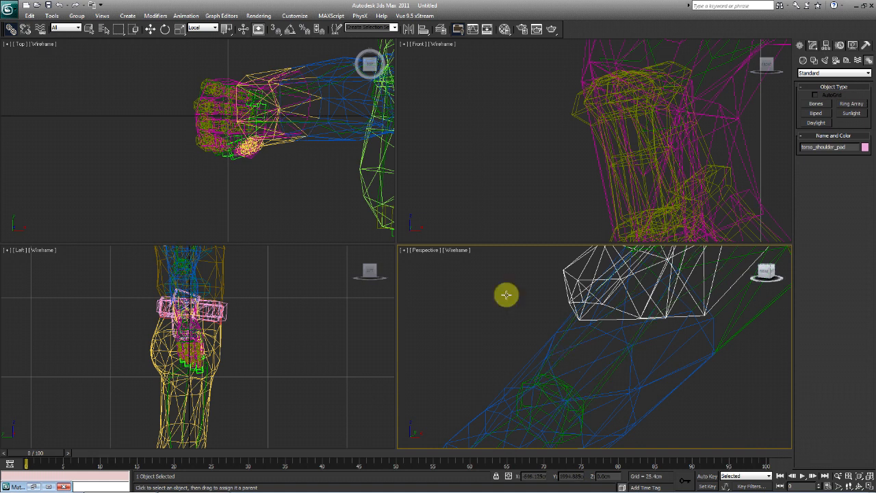
- Rotate Bip001 R UpperArm to test how the linked shoulder pad follows, and cancel the rotation
{"action": "left_click", "coordinate": [164, 29]}
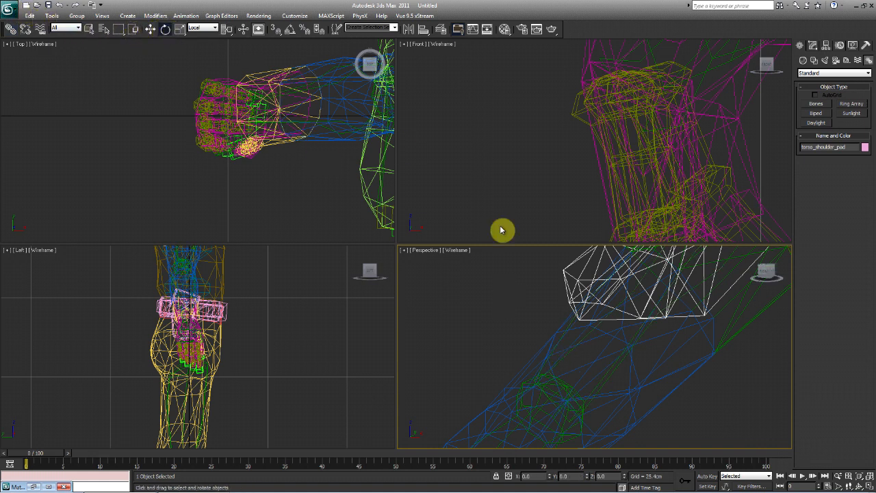
{"action": "left_click", "coordinate": [574, 349]}
{"action": "scroll", "coordinate": [574, 347], "scroll_direction": "down", "scroll_amount": 2}
{"action": "middle_click_drag", "start_coordinate": [574, 347], "coordinate": [555, 362], "text": "alt"}
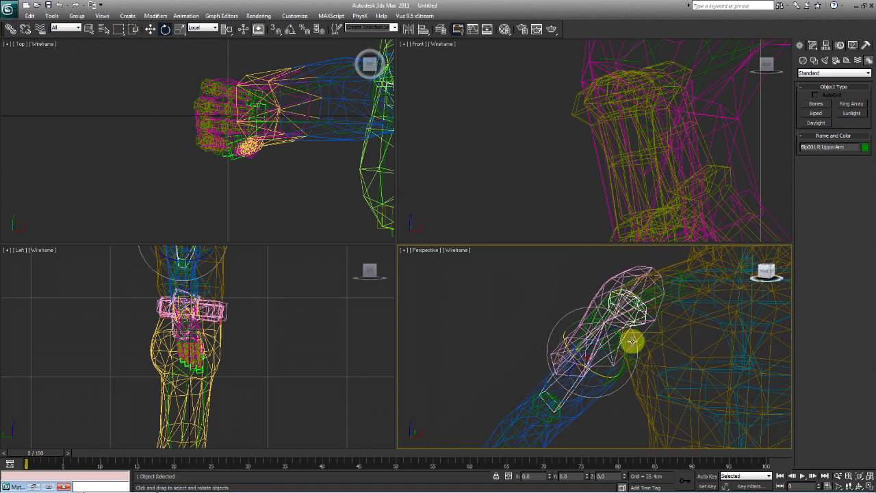
{"action": "left_click_drag", "start_coordinate": [622, 346], "coordinate": [621, 377]}
{"action": "middle_click_drag", "start_coordinate": [621, 377], "coordinate": [609, 338], "text": "alt"}
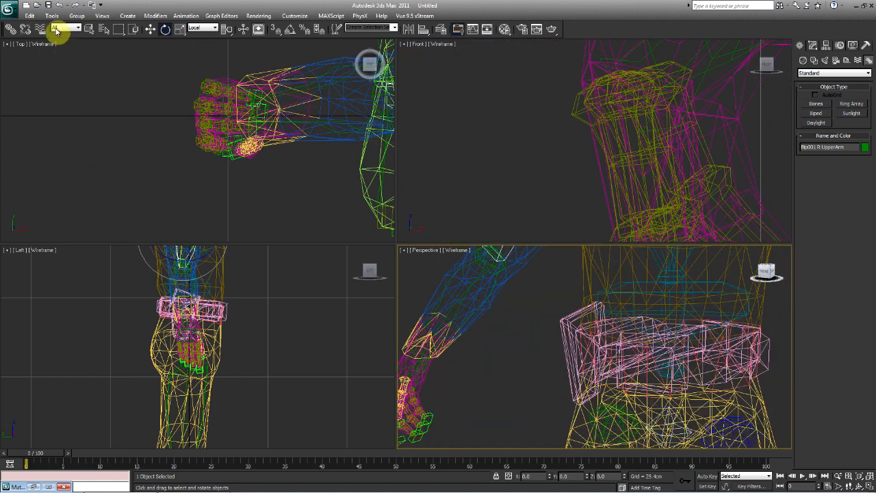
- Select the belt mesh around the hips and link it to the Bip001 Spine bone
{"action": "left_click", "coordinate": [11, 29]}
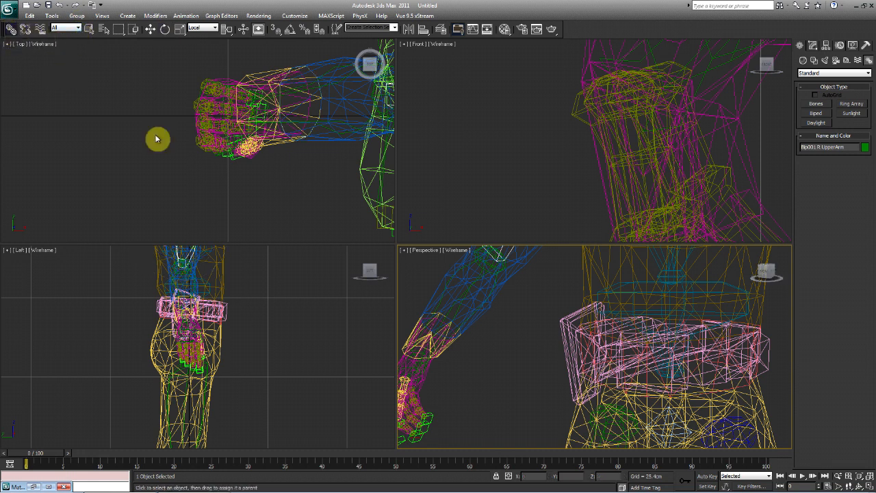
{"action": "key", "text": "F3"}
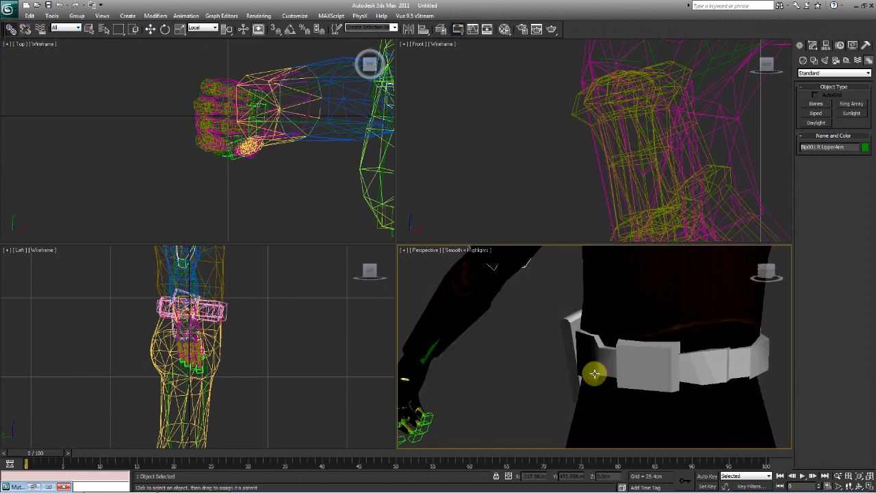
{"action": "key", "text": "F3"}
{"action": "middle_click_drag", "start_coordinate": [622, 383], "coordinate": [596, 364]}
{"action": "scroll", "coordinate": [596, 363], "scroll_direction": "up", "scroll_amount": 2}
{"action": "middle_click_drag", "start_coordinate": [529, 319], "coordinate": [545, 350]}
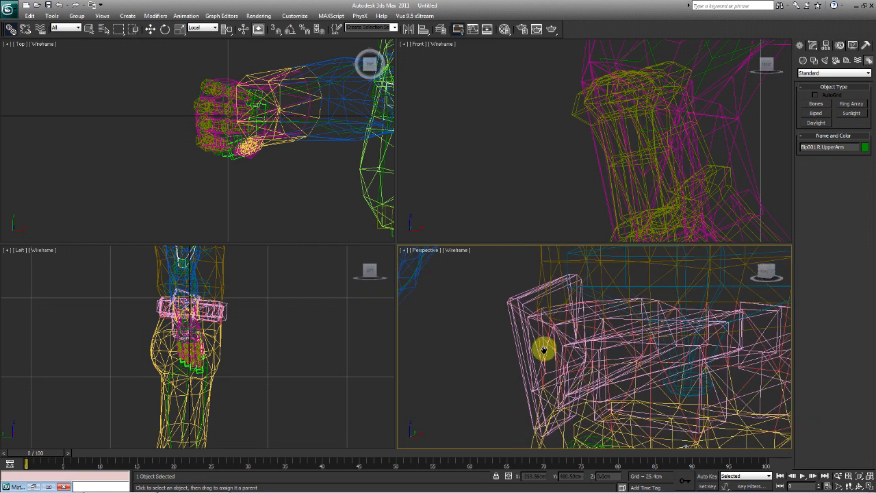
{"action": "left_click_drag", "start_coordinate": [507, 308], "coordinate": [507, 308]}
{"action": "left_click", "coordinate": [507, 308]}
{"action": "middle_click_drag", "start_coordinate": [512, 313], "coordinate": [483, 249]}
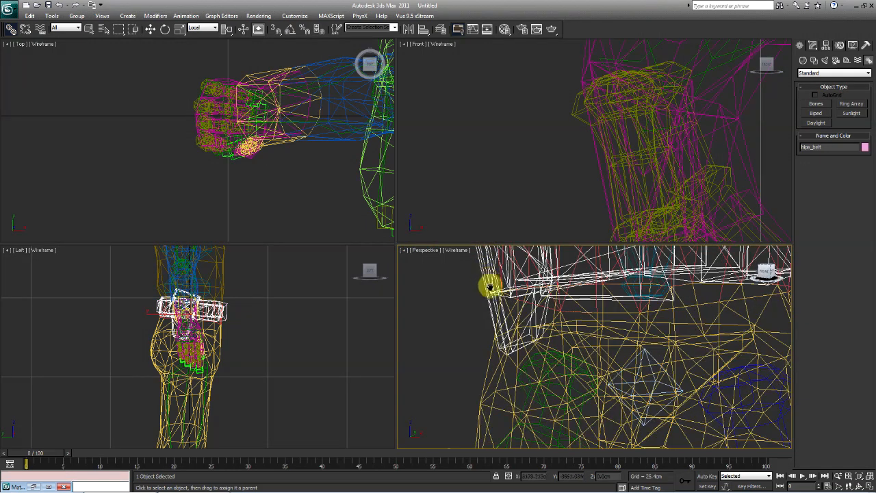
{"action": "middle_click_drag", "start_coordinate": [490, 288], "coordinate": [481, 344]}
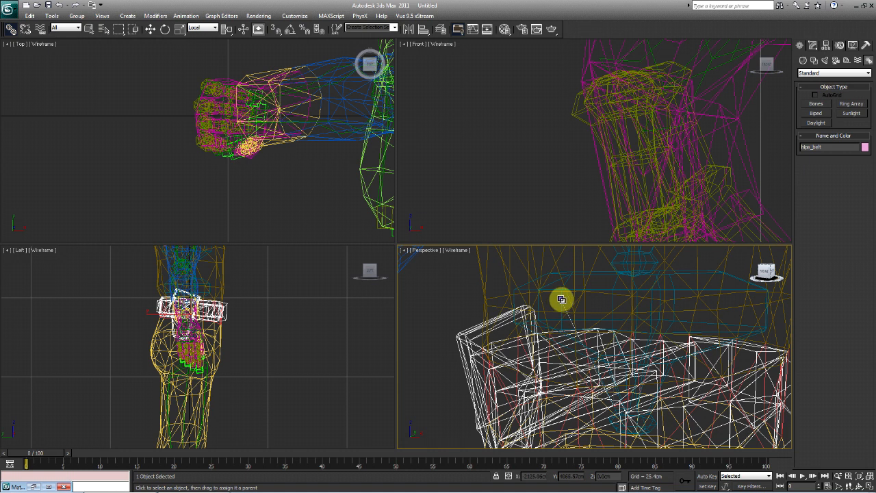
{"action": "left_click_drag", "start_coordinate": [561, 299], "coordinate": [558, 404]}
{"action": "key", "text": "shift+z"}
{"action": "key", "text": "shift+z"}
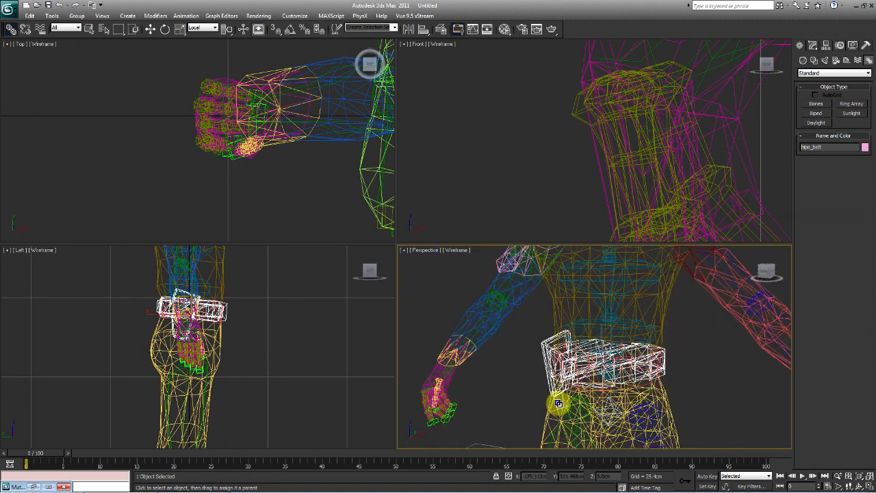
- Check the belt in the shaded view and repeat its link to Bip001 Spine in wireframe
{"action": "left_click", "coordinate": [165, 29]}
{"action": "key", "text": "F3"}
{"action": "scroll", "coordinate": [629, 366], "scroll_direction": "up", "scroll_amount": 6}
{"action": "key", "text": "F3"}
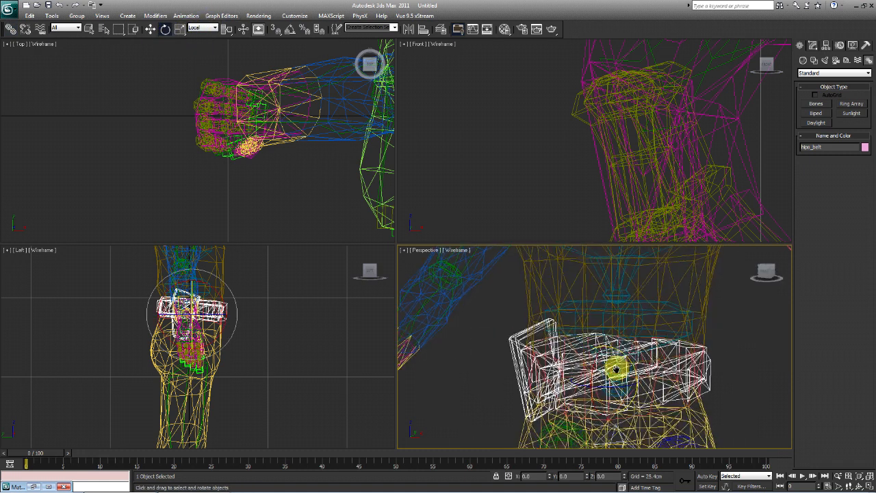
{"action": "left_click", "coordinate": [10, 29]}
{"action": "left_click_drag", "start_coordinate": [532, 386], "coordinate": [541, 341]}
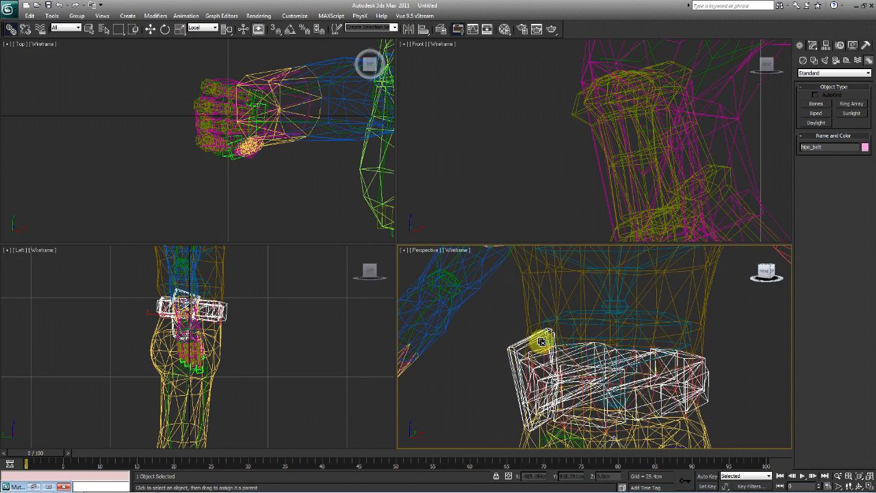
{"action": "key", "text": "F3"}
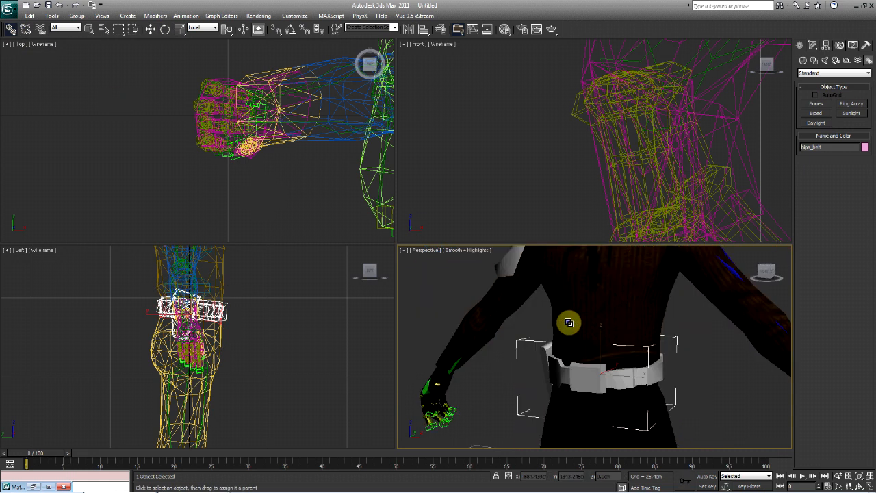
{"action": "scroll", "coordinate": [568, 322], "scroll_direction": "down", "scroll_amount": 6}
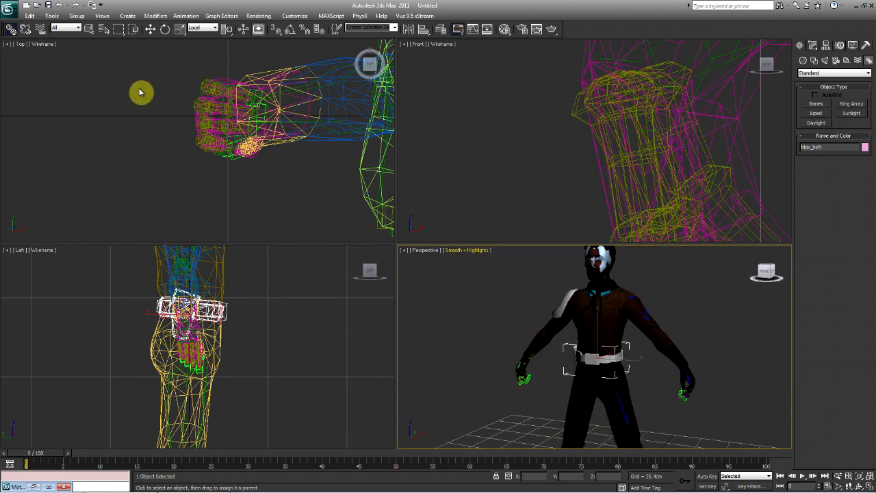
- Select Bip001 Spine and rotate it in the shaded view to test how the linked belt follows, and cancel the rotation
{"action": "left_click", "coordinate": [165, 29]}
{"action": "key", "text": "F3"}
{"action": "scroll", "coordinate": [630, 357], "scroll_direction": "up", "scroll_amount": 6}
{"action": "scroll", "coordinate": [630, 357], "scroll_direction": "up", "scroll_amount": 5}
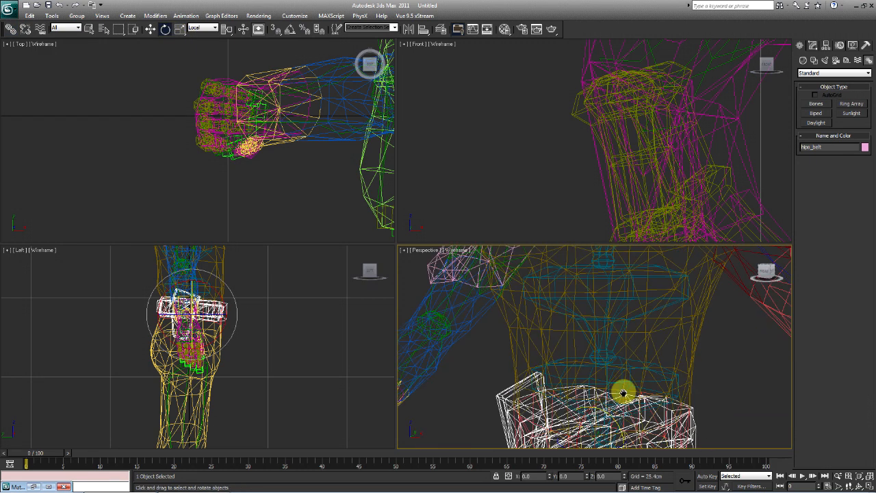
{"action": "scroll", "coordinate": [555, 366], "scroll_direction": "down", "scroll_amount": 4}
{"action": "left_click", "coordinate": [553, 364]}
{"action": "key", "text": "F3"}
{"action": "scroll", "coordinate": [553, 364], "scroll_direction": "down", "scroll_amount": 3}
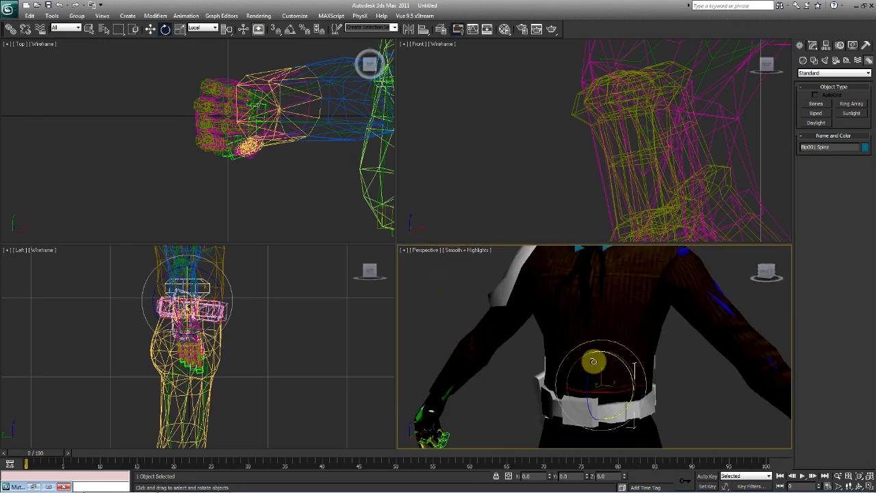
{"action": "scroll", "coordinate": [593, 361], "scroll_direction": "down", "scroll_amount": 5}
{"action": "left_click_drag", "start_coordinate": [620, 342], "coordinate": [581, 366]}
{"action": "scroll", "coordinate": [581, 366], "scroll_direction": "down", "scroll_amount": 4}
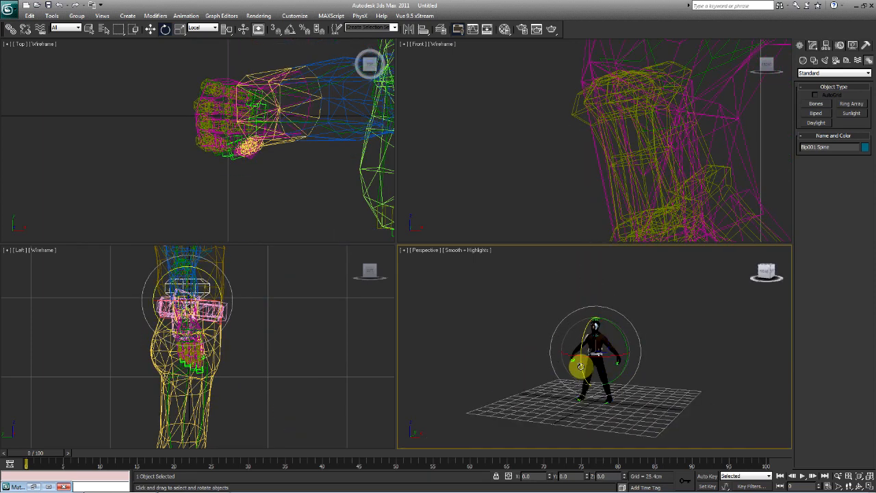
{"action": "scroll", "coordinate": [579, 367], "scroll_direction": "up", "scroll_amount": 2}
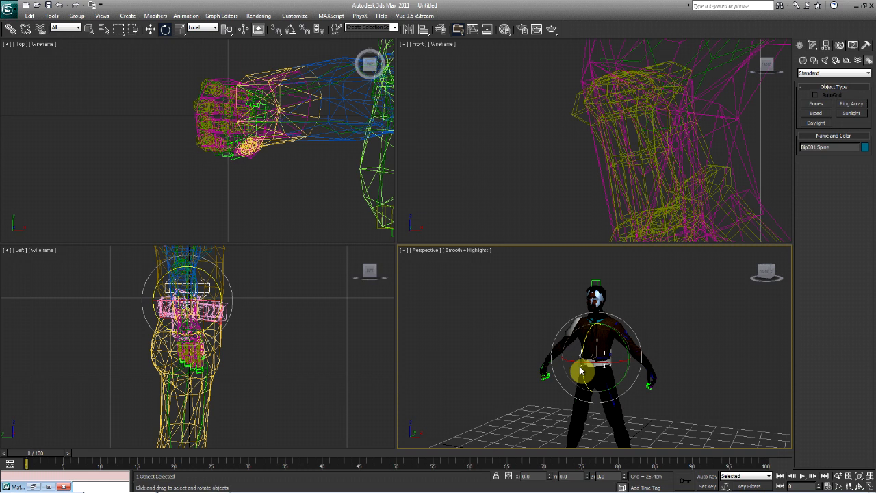
- Maximize the Perspective view, select the character's left hand bone with all its finger bones, and rotate it to test the wrist deformation
{"action": "left_click", "coordinate": [866, 484]}
{"action": "scroll", "coordinate": [472, 323], "scroll_direction": "up", "scroll_amount": 2}
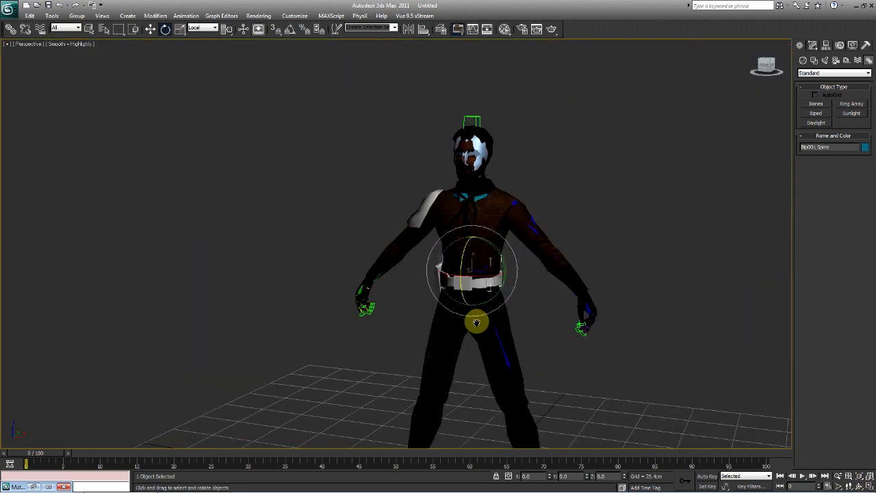
{"action": "scroll", "coordinate": [477, 323], "scroll_direction": "up", "scroll_amount": 1}
{"action": "scroll", "coordinate": [508, 358], "scroll_direction": "up", "scroll_amount": 1}
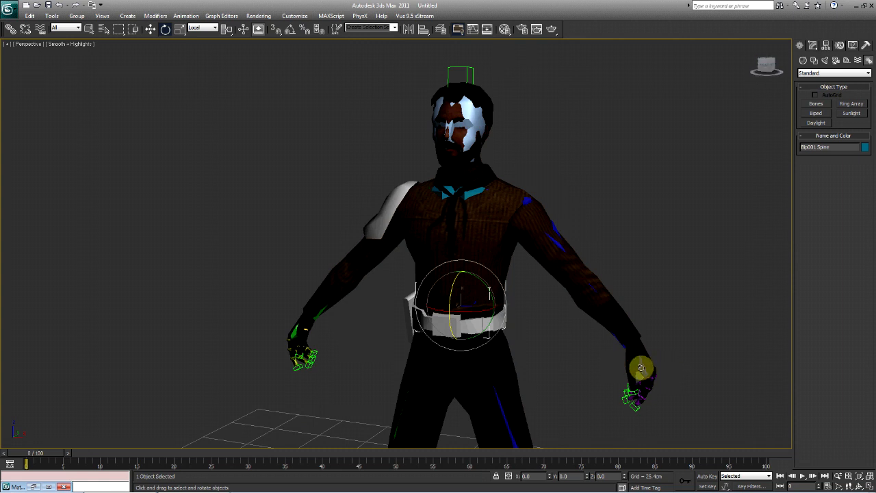
{"action": "double_click", "coordinate": [640, 367]}
{"action": "left_click_drag", "start_coordinate": [664, 335], "coordinate": [647, 308]}
{"action": "middle_click_drag", "start_coordinate": [651, 367], "coordinate": [610, 343]}
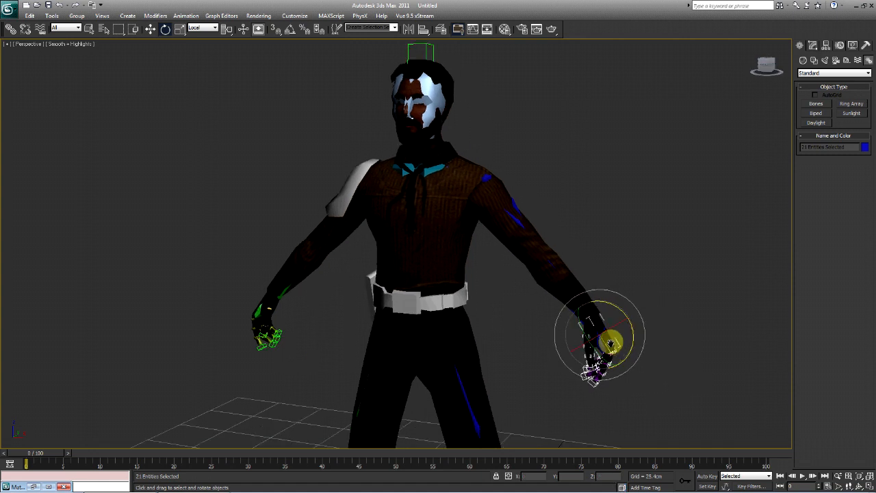
- Reselect the left hand bone hierarchy up close, try another test rotation at the wrist, cancel it, and view the whole character
{"action": "scroll", "coordinate": [531, 372], "scroll_direction": "up", "scroll_amount": 3}
{"action": "left_click", "coordinate": [615, 364]}
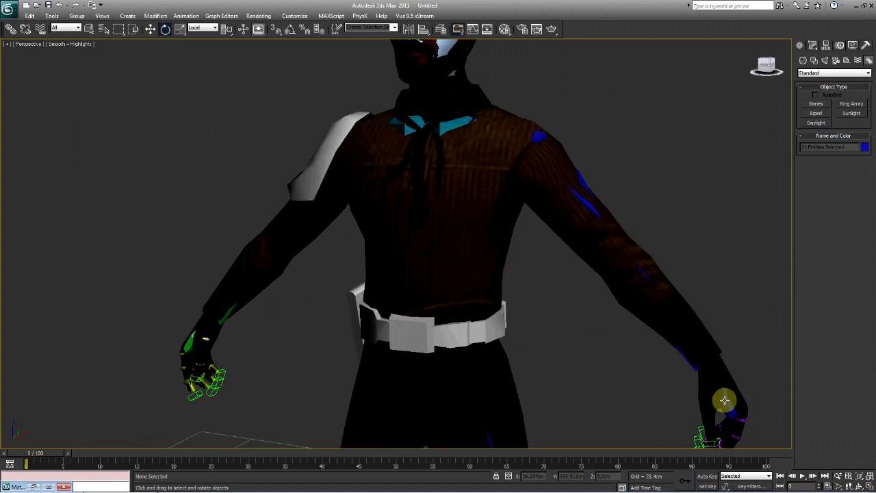
{"action": "double_click", "coordinate": [725, 399]}
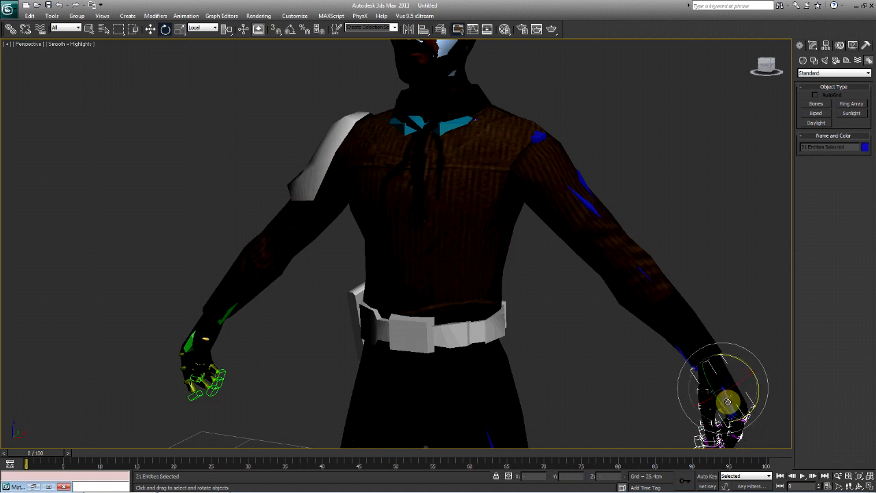
{"action": "middle_click_drag", "start_coordinate": [717, 424], "coordinate": [704, 346]}
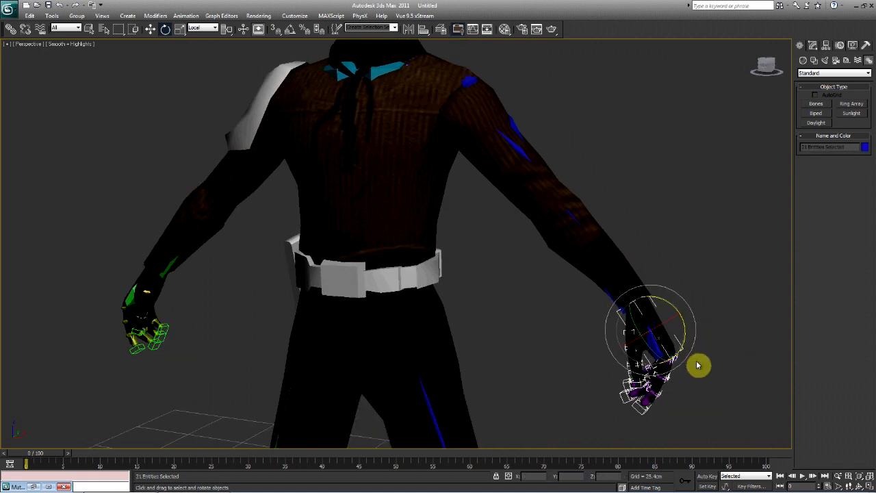
{"action": "left_click_drag", "start_coordinate": [682, 336], "coordinate": [676, 312]}
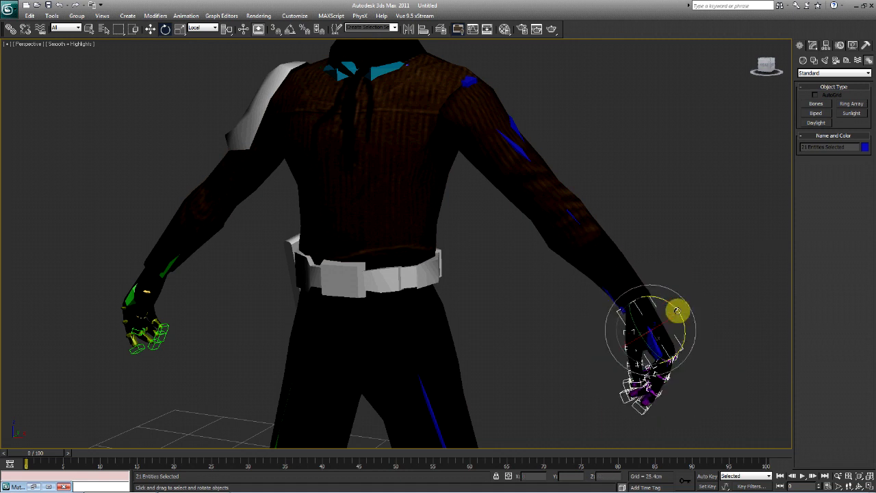
{"action": "scroll", "coordinate": [554, 339], "scroll_direction": "down", "scroll_amount": 6}
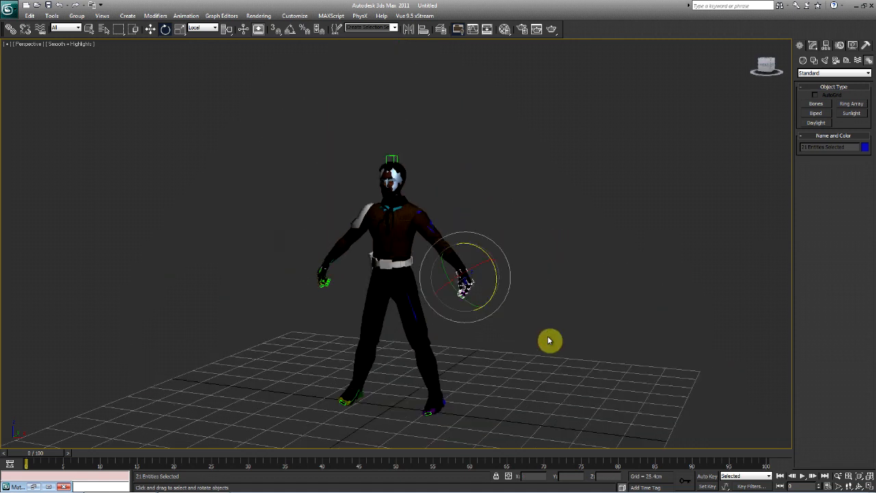
{"action": "scroll", "coordinate": [549, 340], "scroll_direction": "down", "scroll_amount": 3}
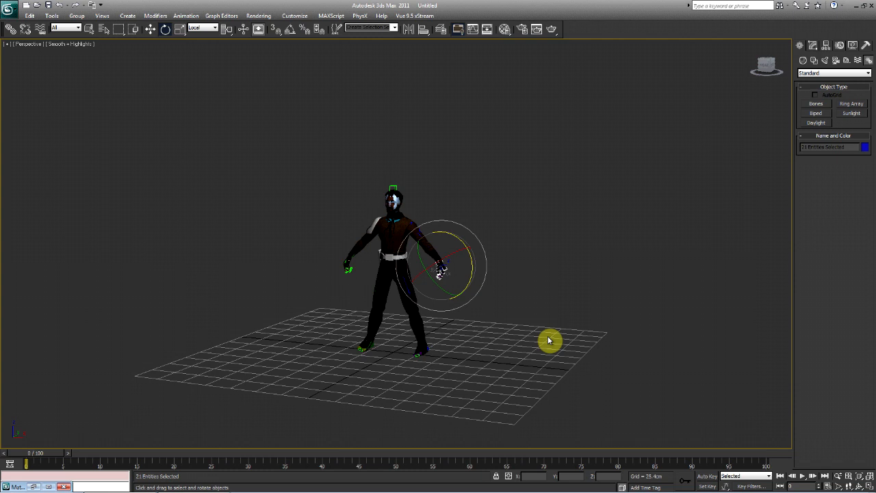